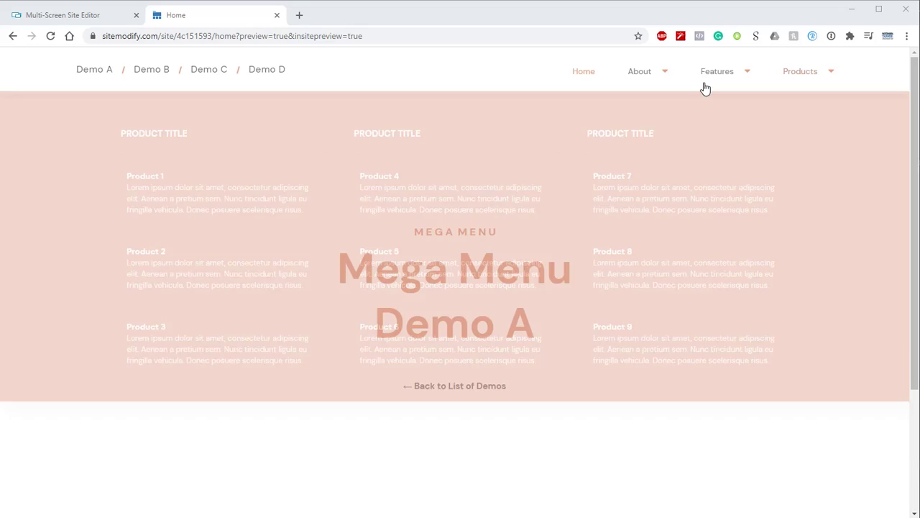
Examine the About, Features and Products dropdowns in the finished mega menu demo's navigation.
{"action": "mouse_move", "coordinate": [660, 80]}
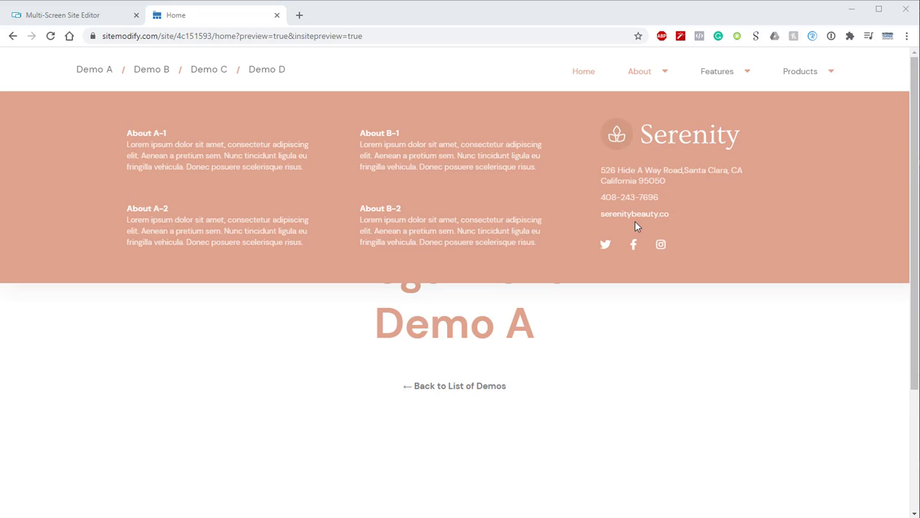
{"action": "mouse_move", "coordinate": [738, 79]}
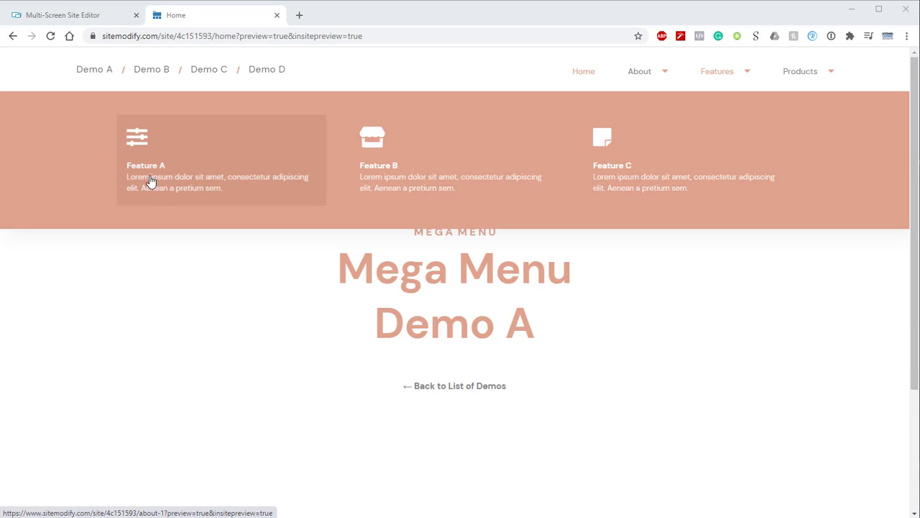
{"action": "mouse_move", "coordinate": [822, 76]}
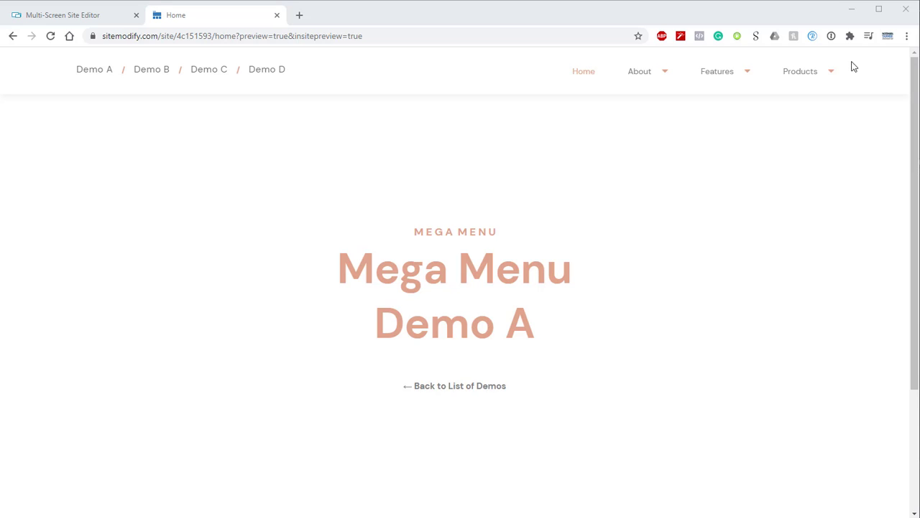
Switch to the site editor and review the site's list of pages.
{"action": "left_click", "coordinate": [112, 18]}
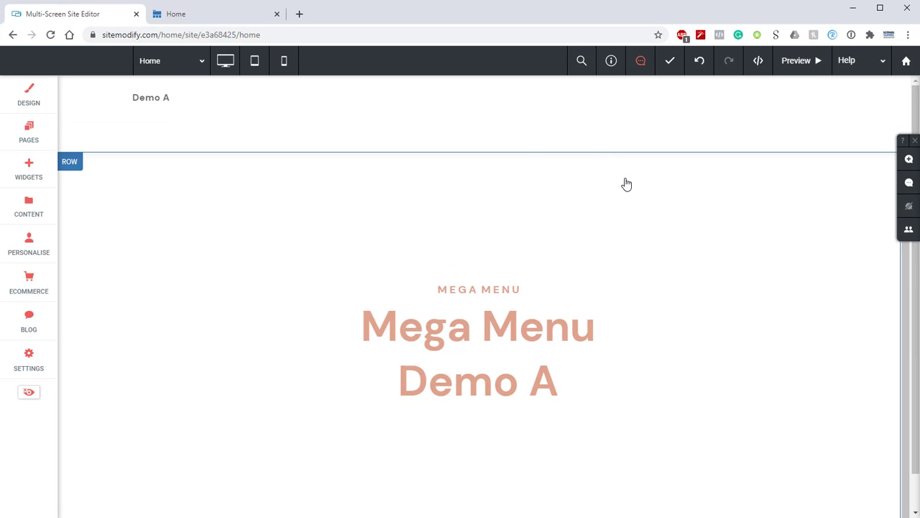
{"action": "left_click", "coordinate": [22, 137]}
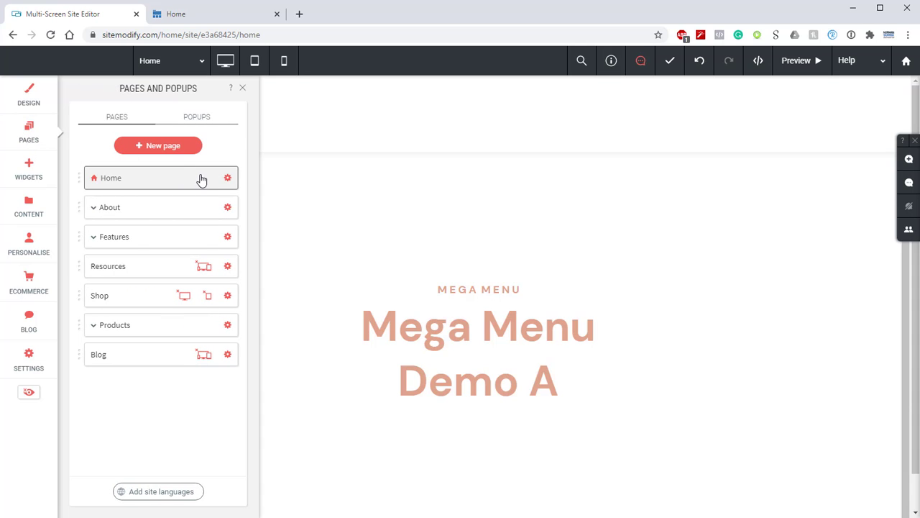
{"action": "left_click", "coordinate": [244, 89]}
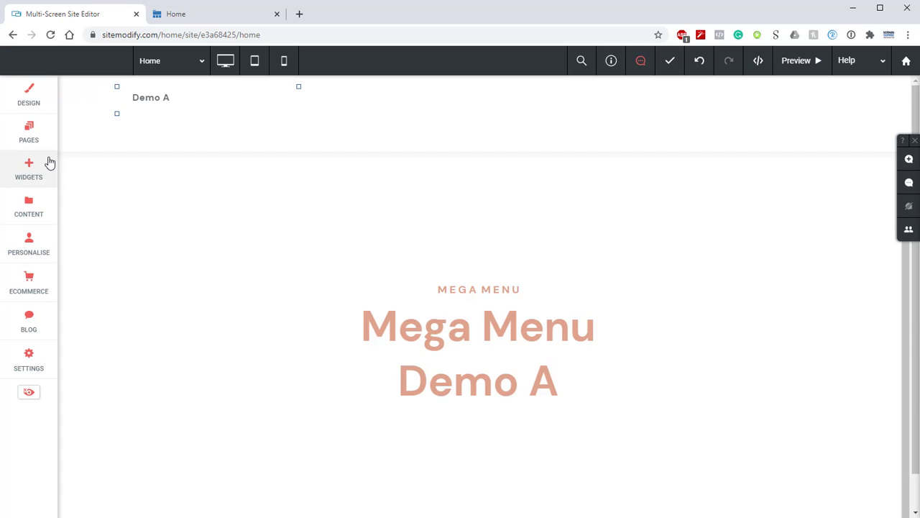
Find the Mega Menu widget by searching "mega" and place it in the page header beside the Demo A text.
{"action": "left_click", "coordinate": [44, 165]}
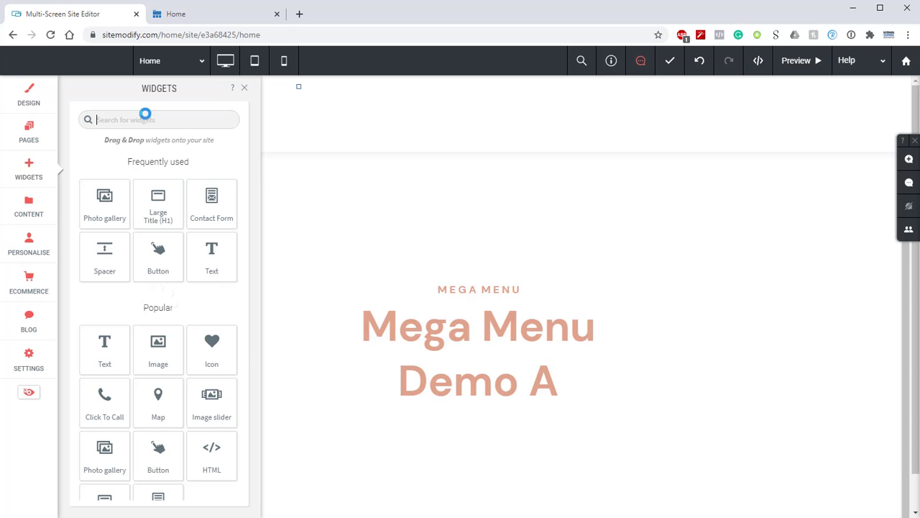
{"action": "type", "text": "mega"}
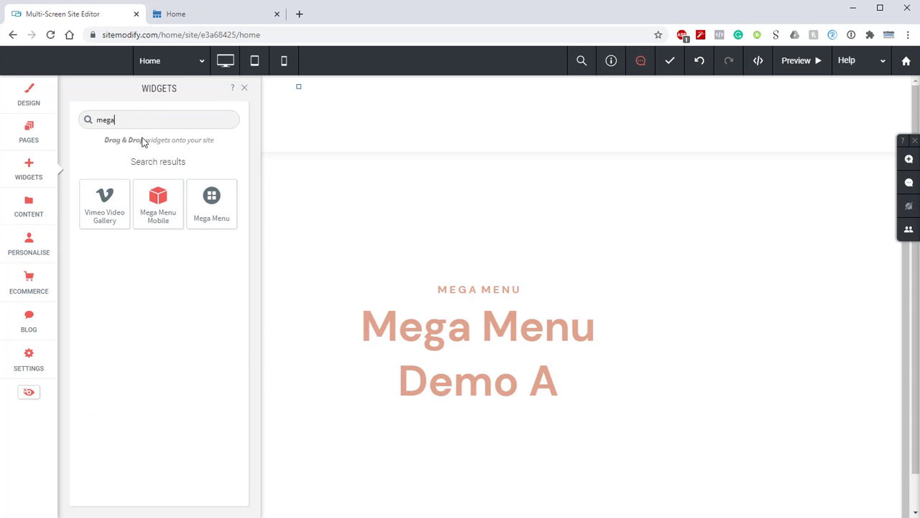
{"action": "left_click_drag", "start_coordinate": [190, 205], "coordinate": [622, 118]}
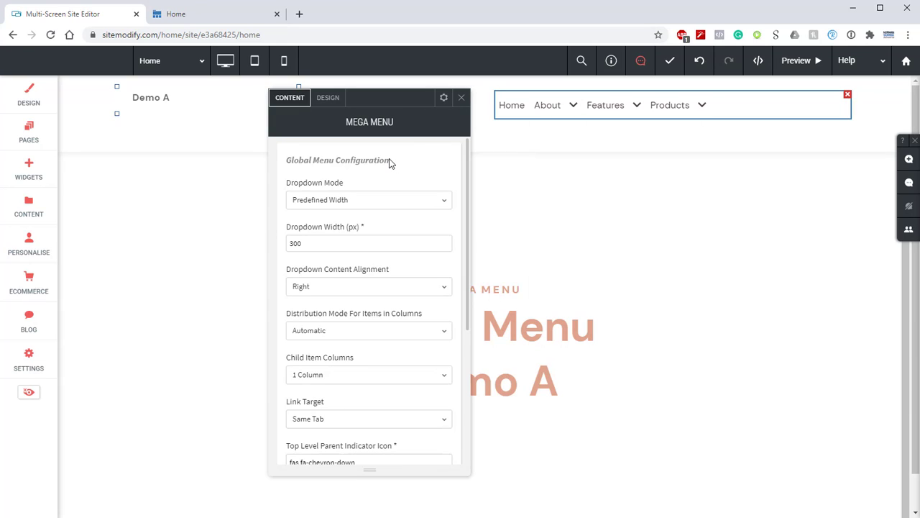
Set the mega menu's top-level item horizontal margin to 20 px in its design settings.
{"action": "left_click", "coordinate": [336, 101]}
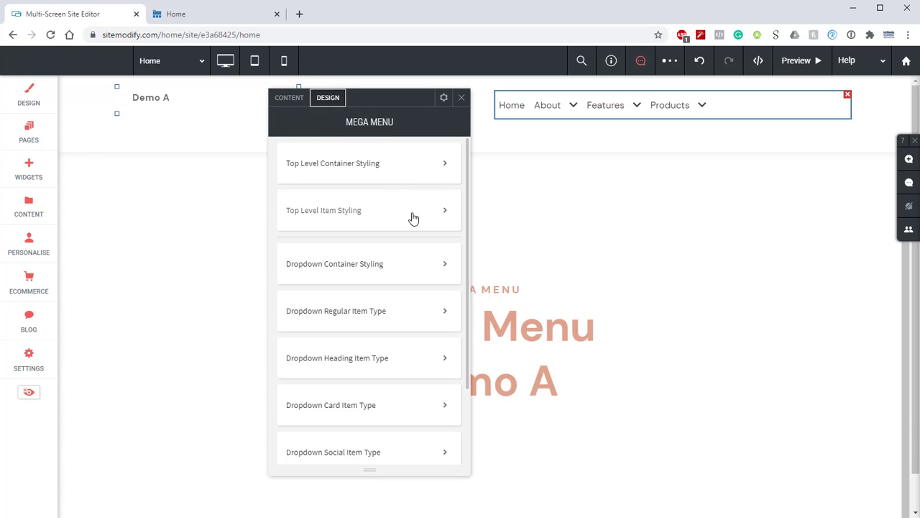
{"action": "left_click", "coordinate": [447, 211]}
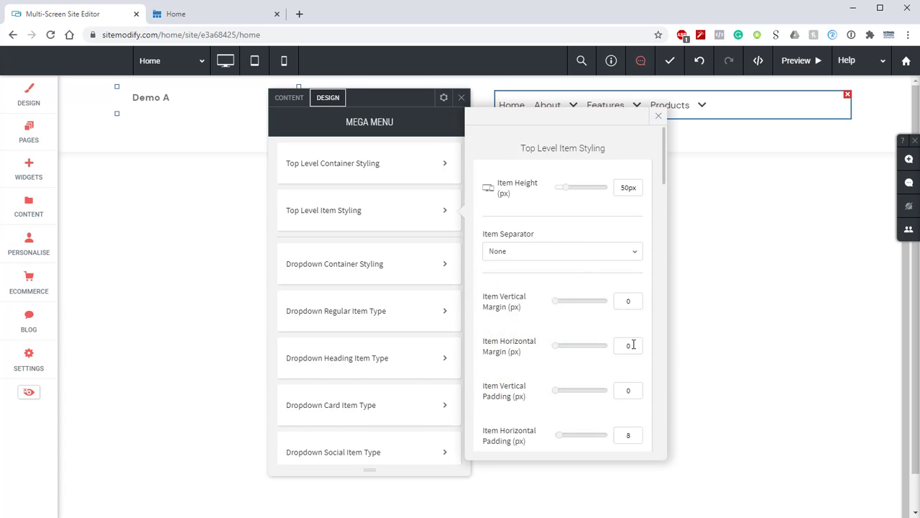
{"action": "left_click_drag", "start_coordinate": [634, 345], "coordinate": [611, 346]}
{"action": "type", "text": "20"}
{"action": "key", "text": "Return"}
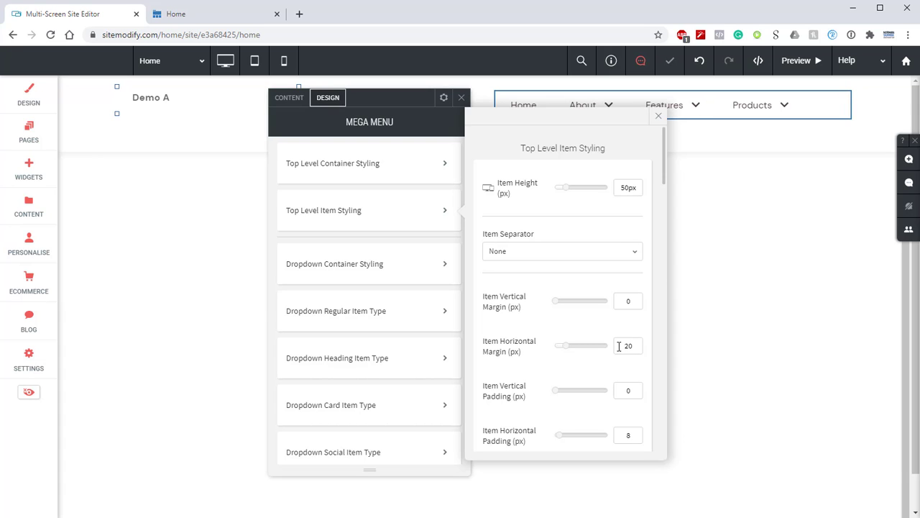
Change the top-level items' parent indicator colour to the saved colour #dfa38b.
{"action": "scroll", "coordinate": [604, 337], "scroll_direction": "down", "scroll_amount": 3}
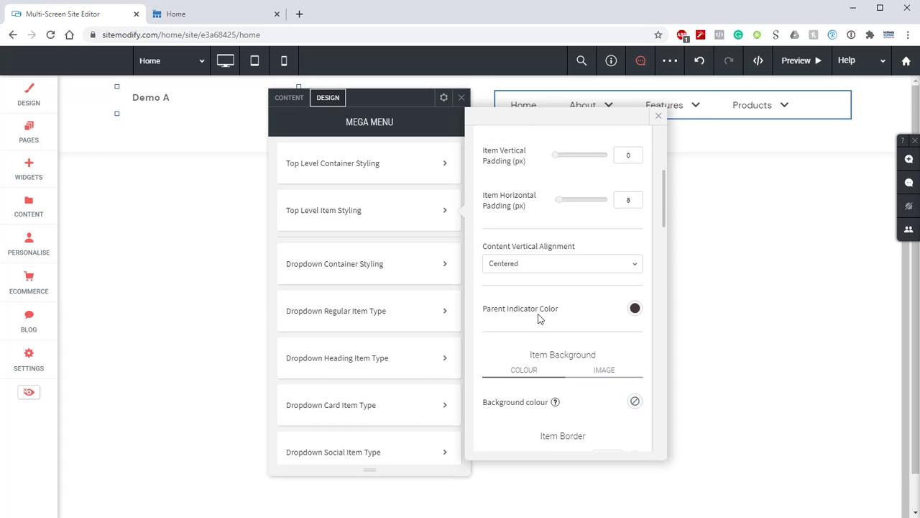
{"action": "left_click", "coordinate": [634, 310]}
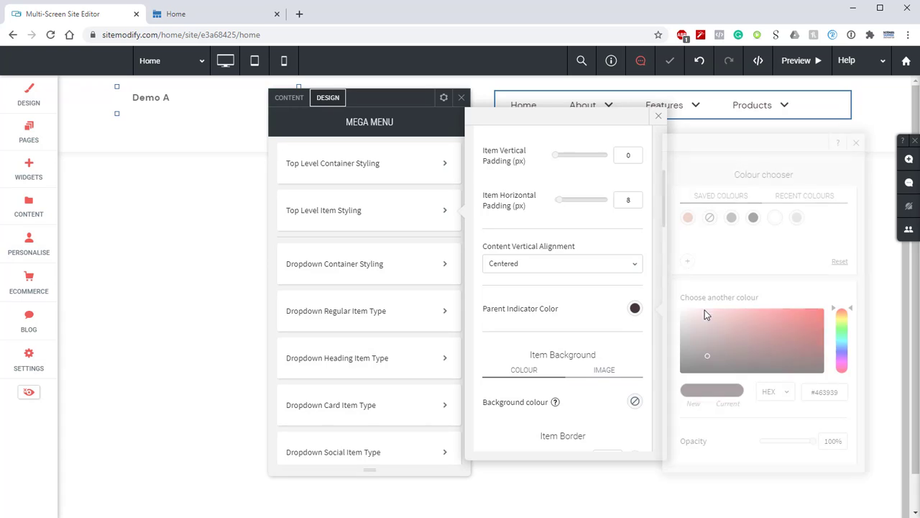
{"action": "left_click", "coordinate": [688, 219]}
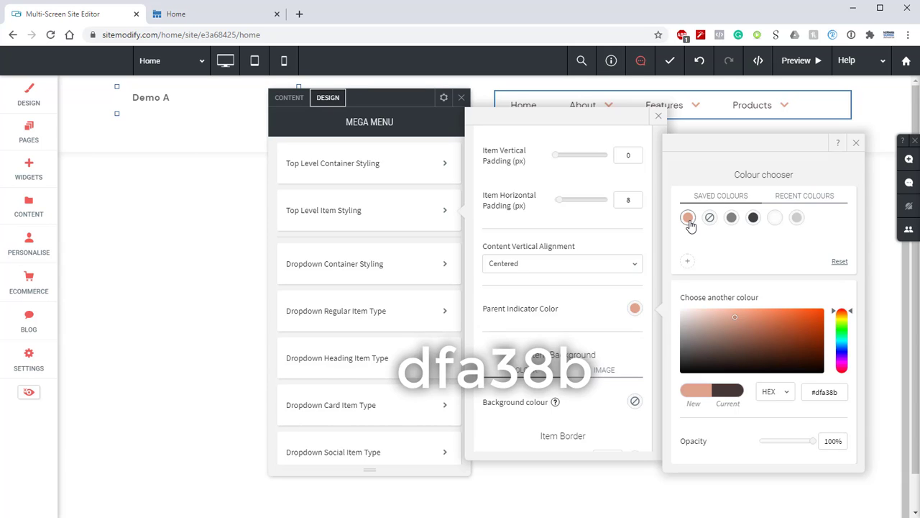
{"action": "left_click", "coordinate": [855, 143]}
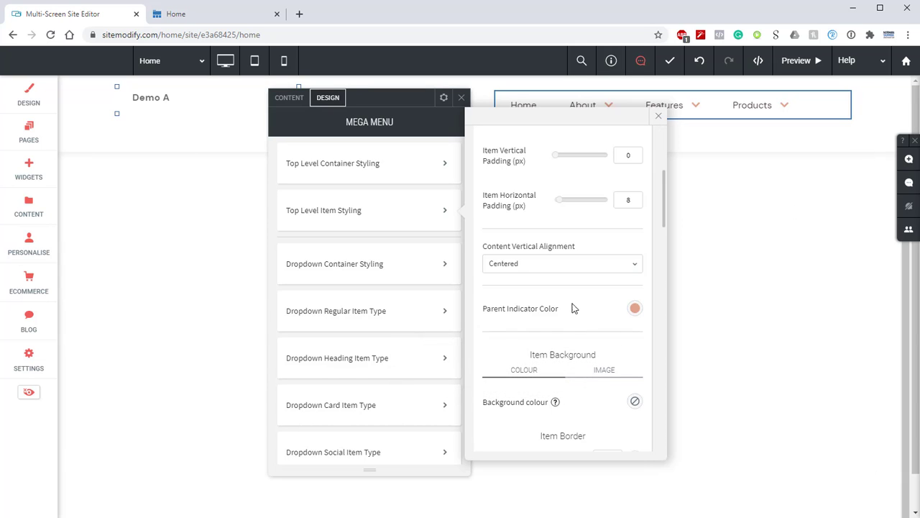
Set the top-level item title style to font size 14 and the saved font colour #3e4144.
{"action": "scroll", "coordinate": [574, 308], "scroll_direction": "down", "scroll_amount": 1}
{"action": "scroll", "coordinate": [573, 307], "scroll_direction": "down", "scroll_amount": 1}
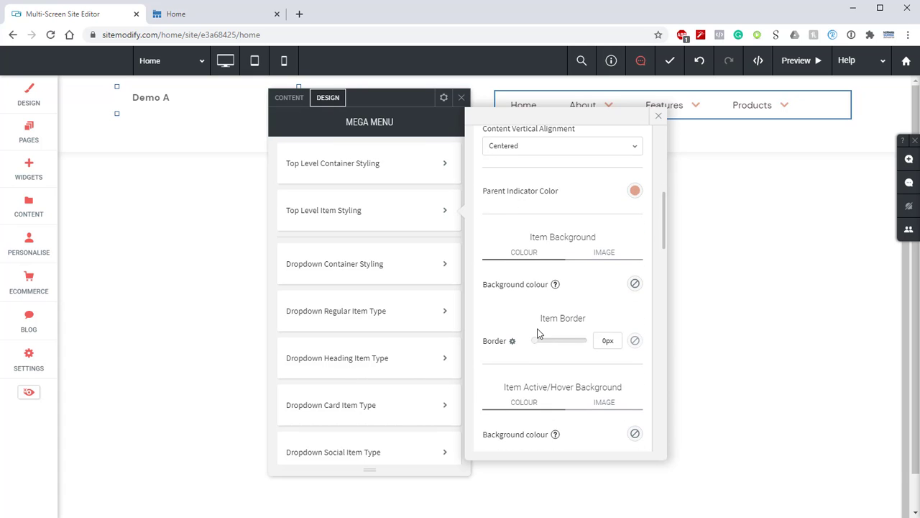
{"action": "scroll", "coordinate": [539, 330], "scroll_direction": "down", "scroll_amount": 2}
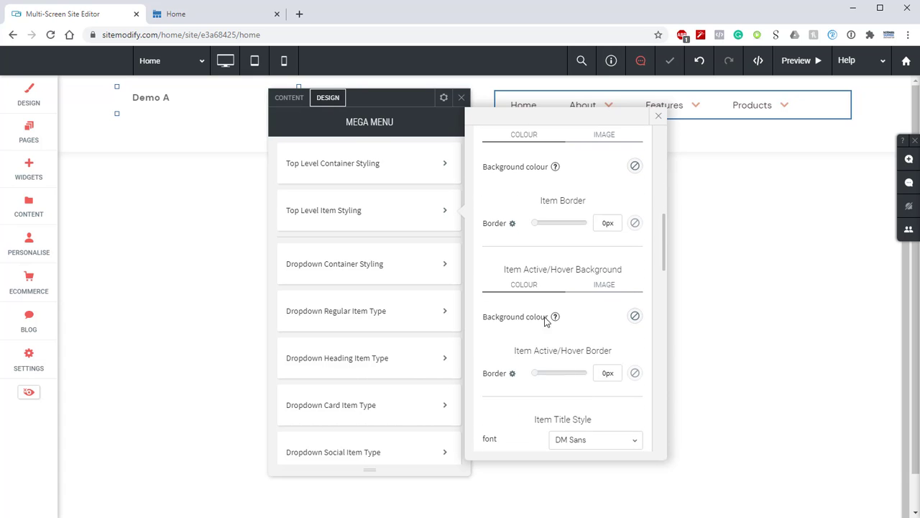
{"action": "scroll", "coordinate": [547, 320], "scroll_direction": "down", "scroll_amount": 3}
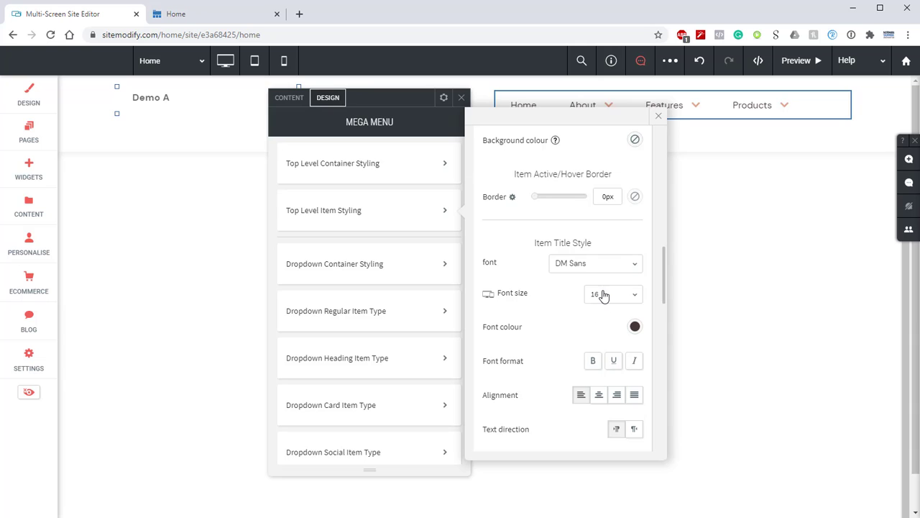
{"action": "left_click", "coordinate": [602, 294]}
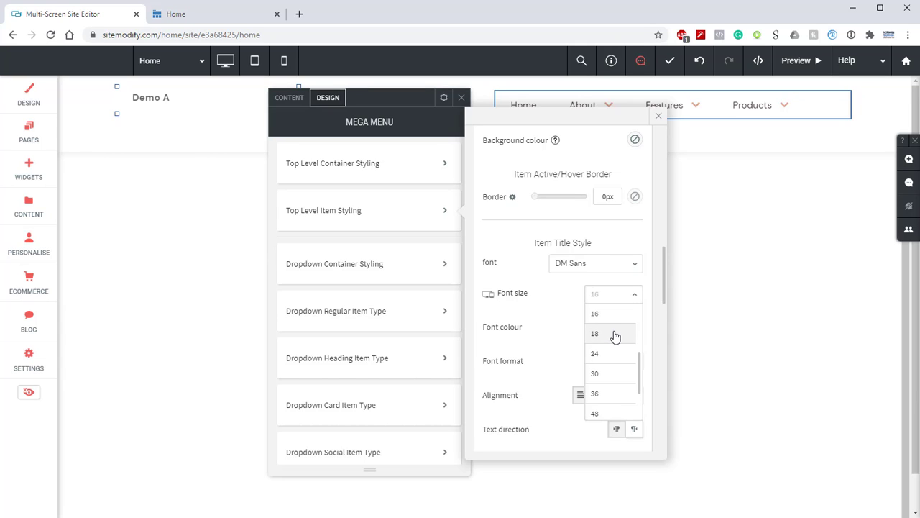
{"action": "scroll", "coordinate": [616, 333], "scroll_direction": "up", "scroll_amount": 2}
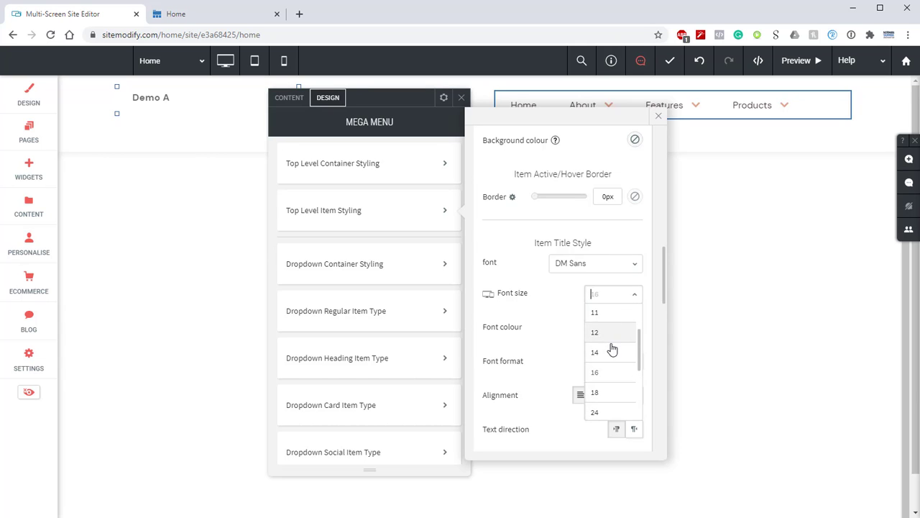
{"action": "left_click", "coordinate": [611, 350]}
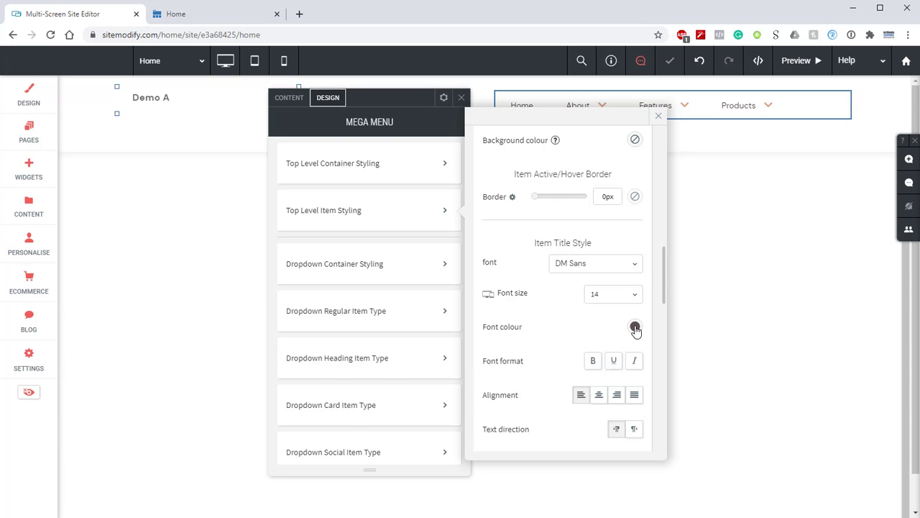
{"action": "left_click", "coordinate": [635, 327]}
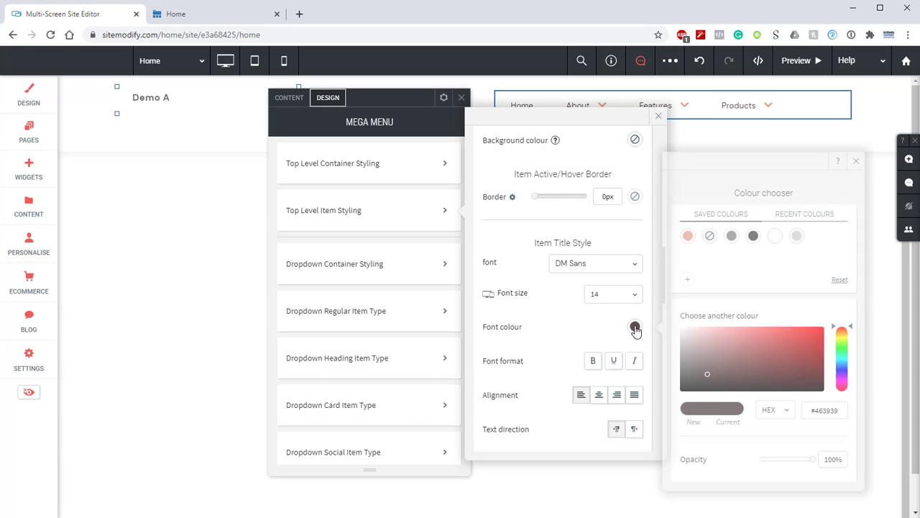
{"action": "left_click", "coordinate": [754, 241]}
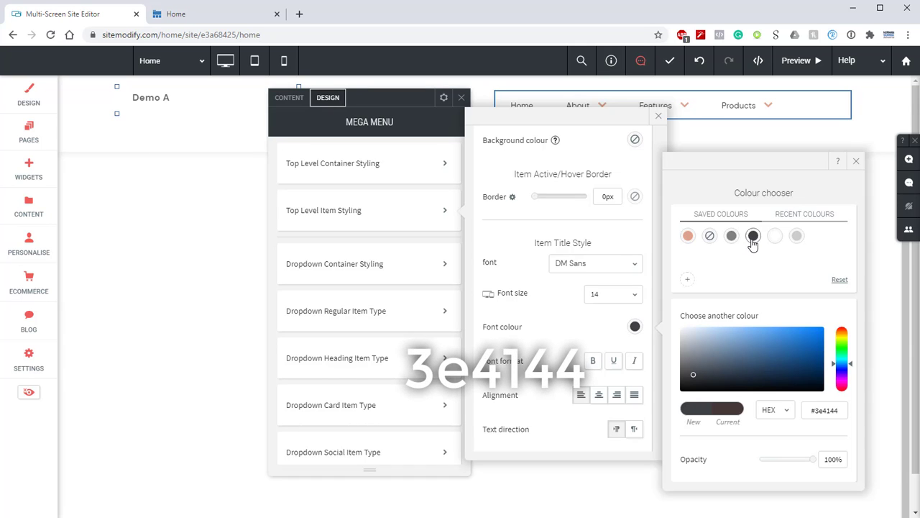
{"action": "left_click", "coordinate": [856, 161]}
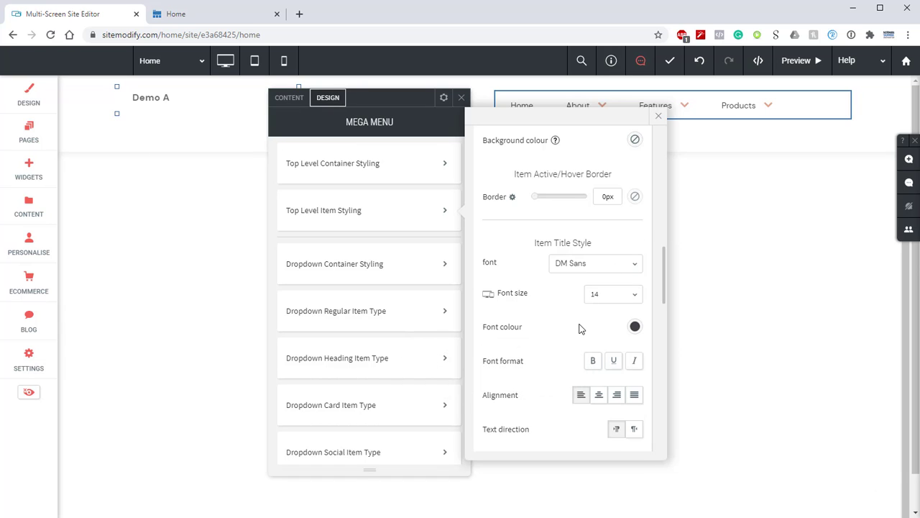
Set the top-level item hover/active title style to font size 15 and the saved font colour #3e4144.
{"action": "scroll", "coordinate": [580, 327], "scroll_direction": "down", "scroll_amount": 2}
{"action": "scroll", "coordinate": [575, 344], "scroll_direction": "down", "scroll_amount": 3}
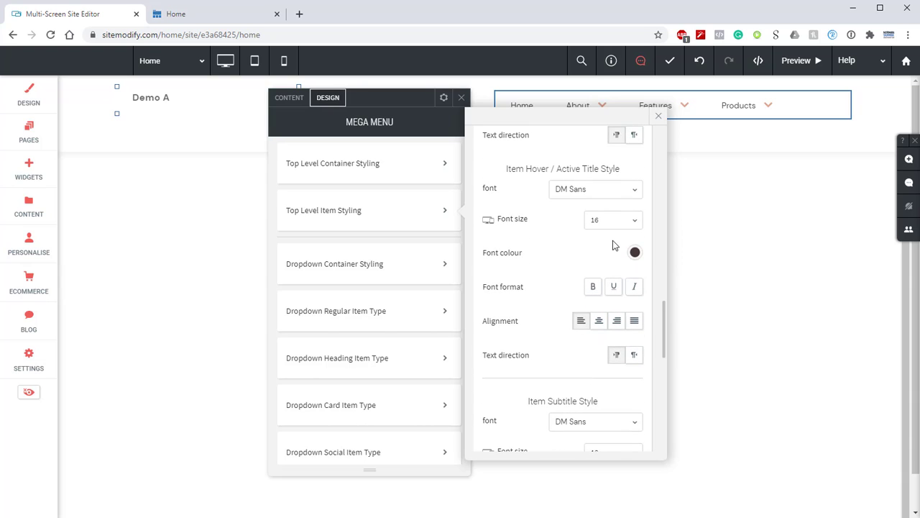
{"action": "left_click", "coordinate": [618, 224]}
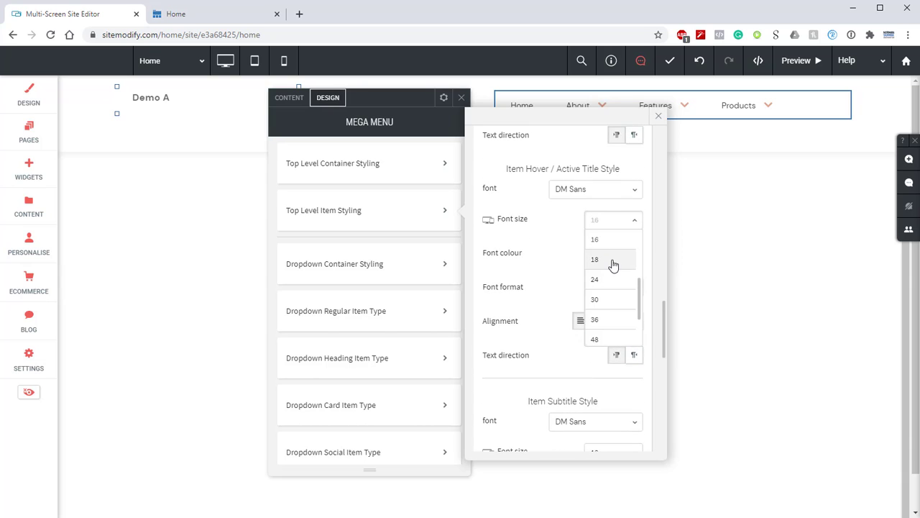
{"action": "scroll", "coordinate": [613, 270], "scroll_direction": "up", "scroll_amount": 1}
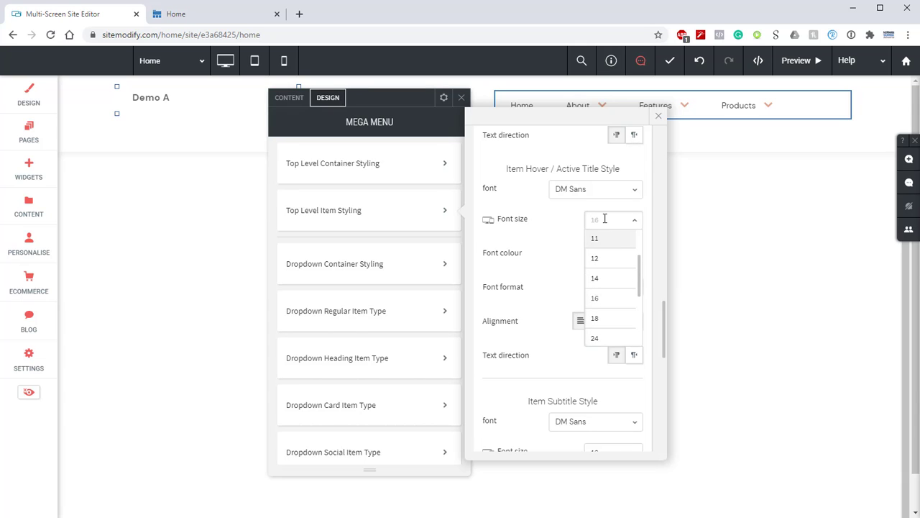
{"action": "type", "text": "15"}
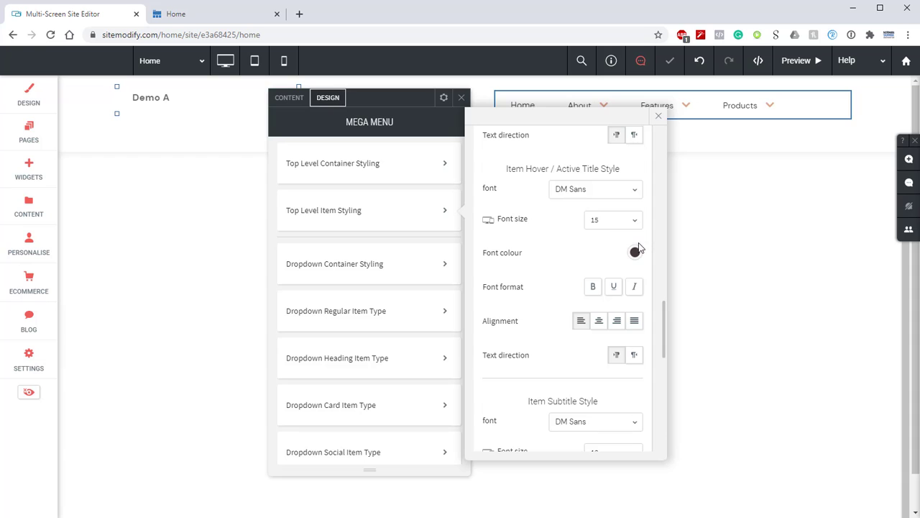
{"action": "left_click", "coordinate": [635, 252]}
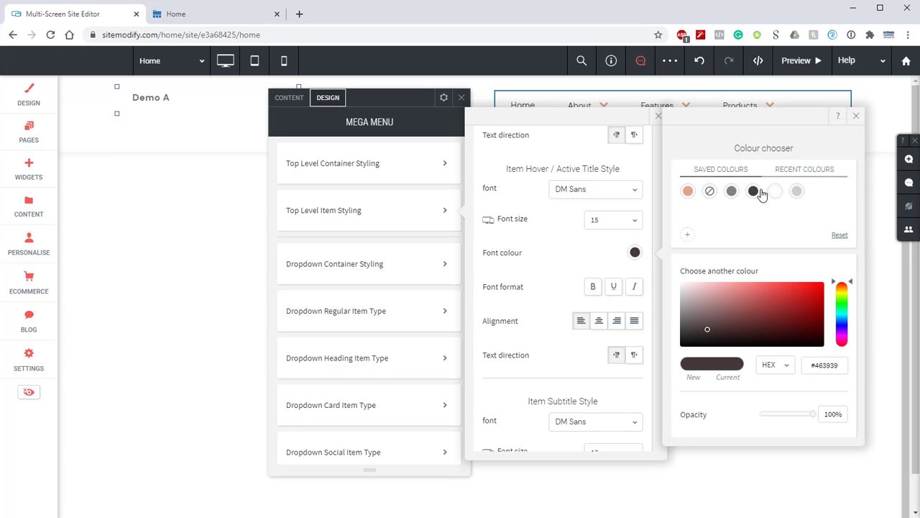
{"action": "left_click", "coordinate": [754, 191]}
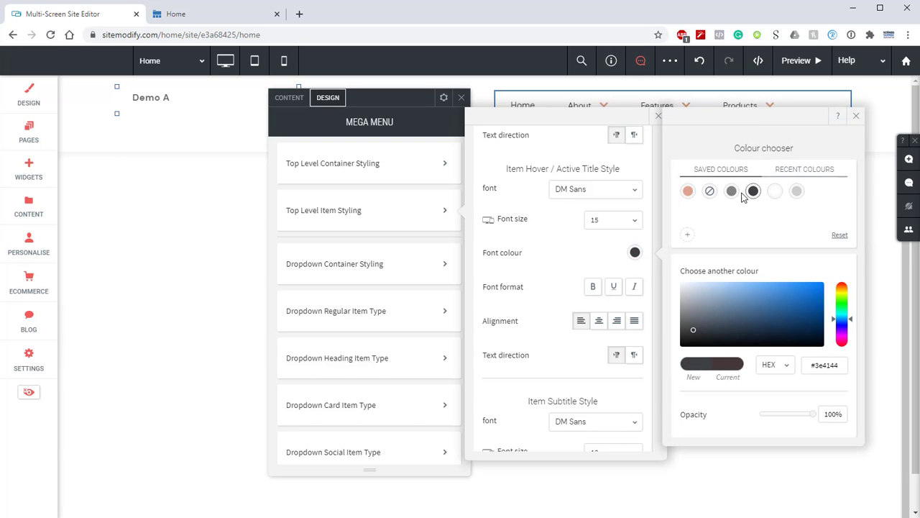
{"action": "left_click", "coordinate": [857, 118]}
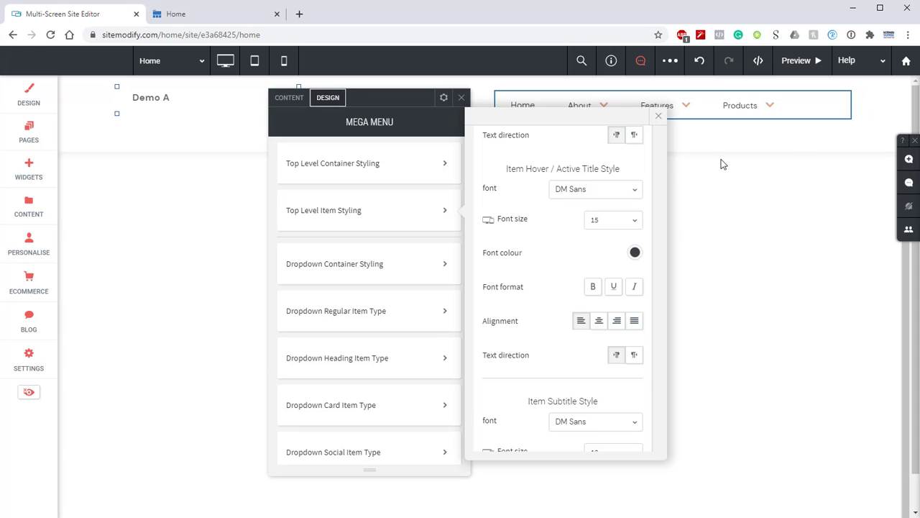
Close the top-level item styling, preview the site to check the header menu, and return to the editor.
{"action": "left_click", "coordinate": [661, 118]}
{"action": "left_click", "coordinate": [798, 62]}
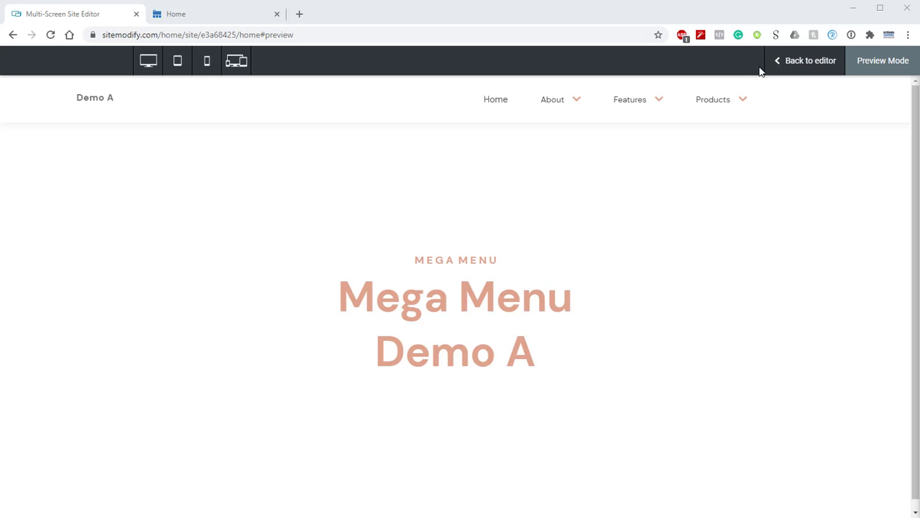
{"action": "mouse_move", "coordinate": [565, 94]}
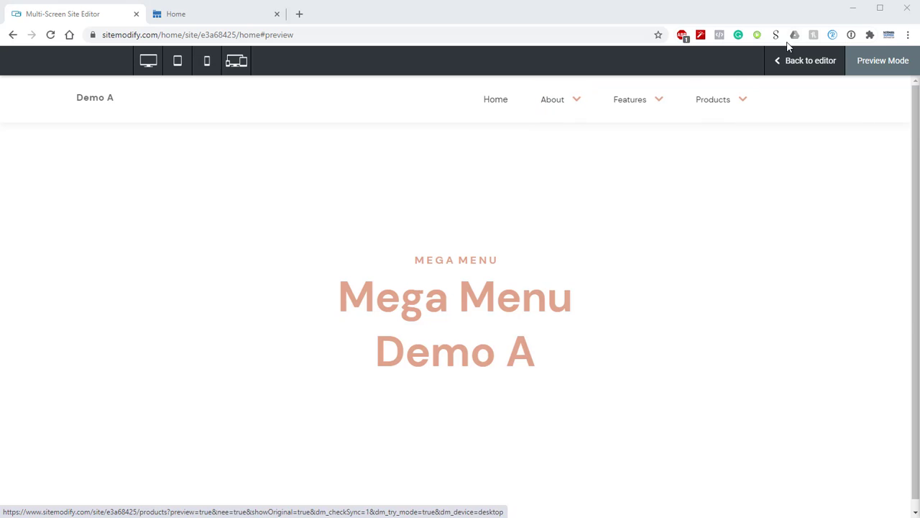
{"action": "left_click", "coordinate": [776, 61]}
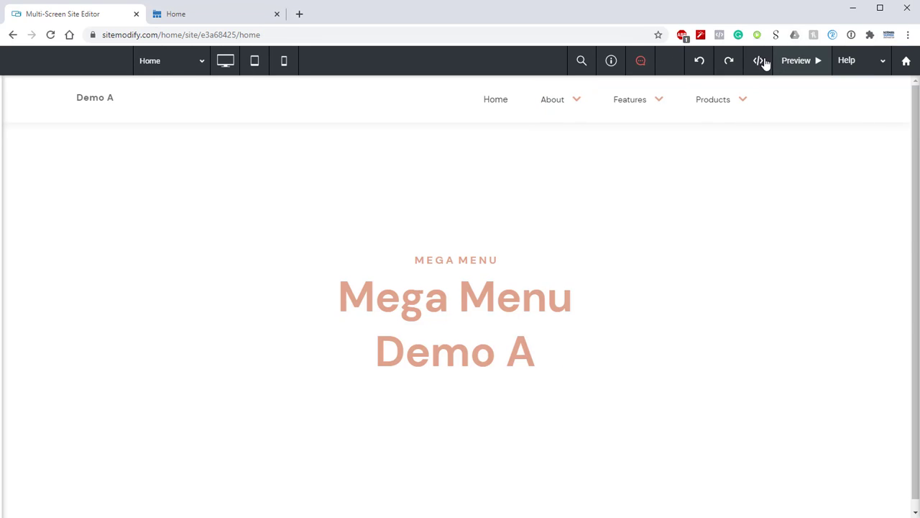
Set the title font colour of the mega menu's regular dropdown items to the saved white.
{"action": "left_click", "coordinate": [532, 105]}
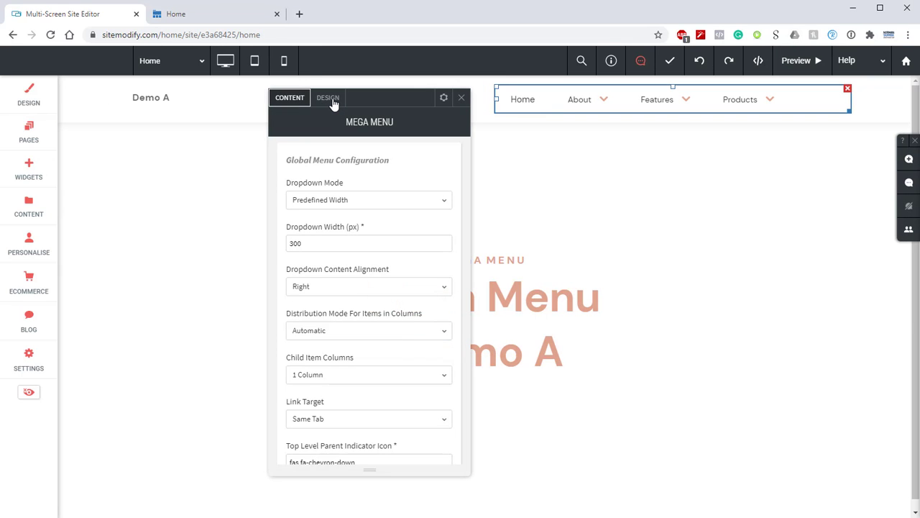
{"action": "left_click", "coordinate": [330, 98]}
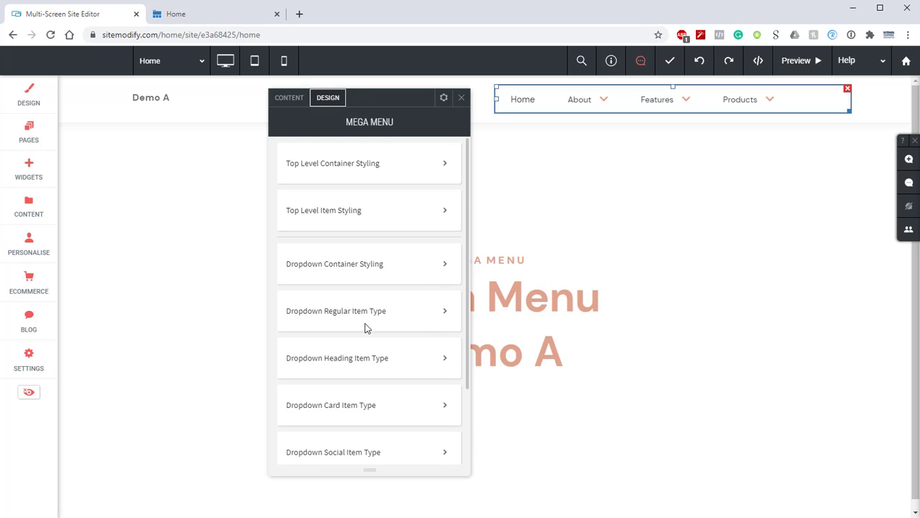
{"action": "left_click", "coordinate": [445, 312]}
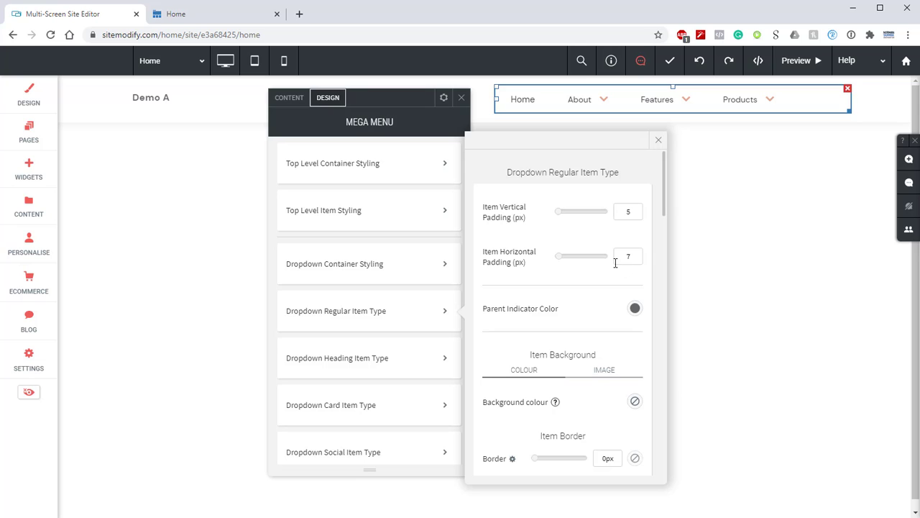
{"action": "scroll", "coordinate": [597, 206], "scroll_direction": "down", "scroll_amount": 3}
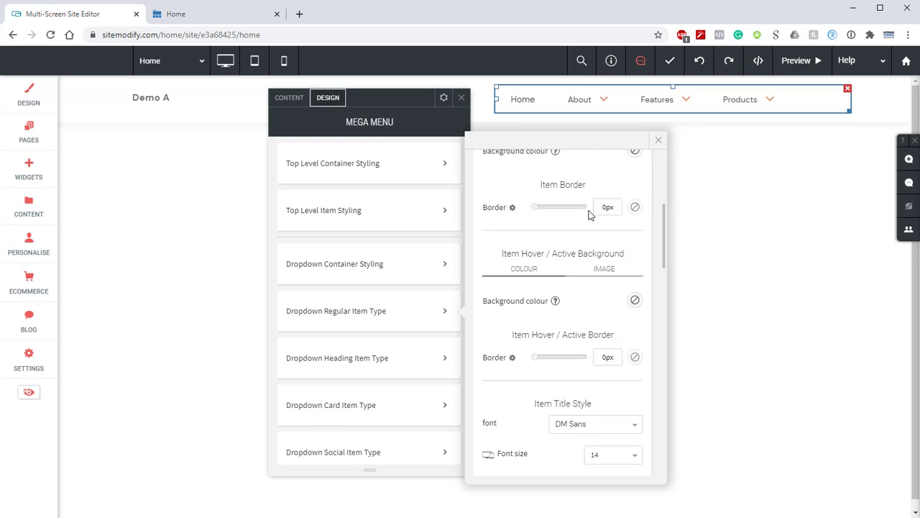
{"action": "scroll", "coordinate": [590, 214], "scroll_direction": "down", "scroll_amount": 3}
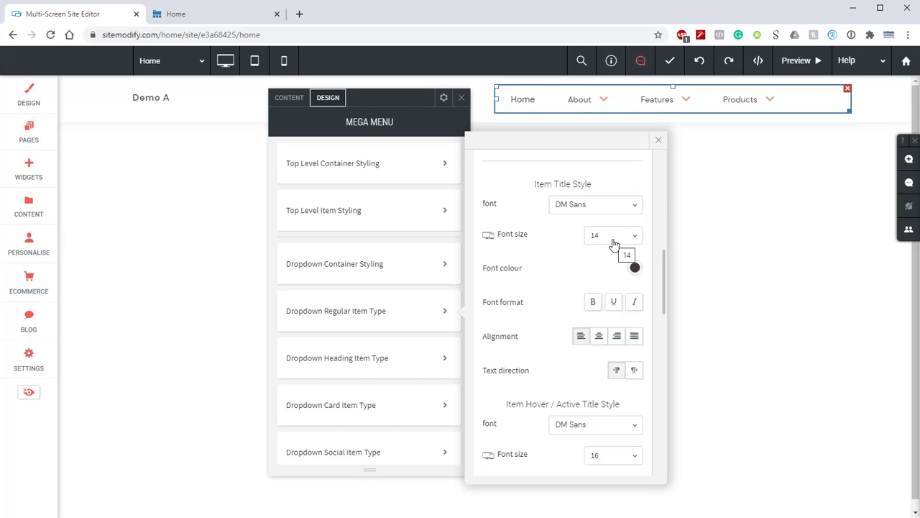
{"action": "left_click", "coordinate": [635, 267]}
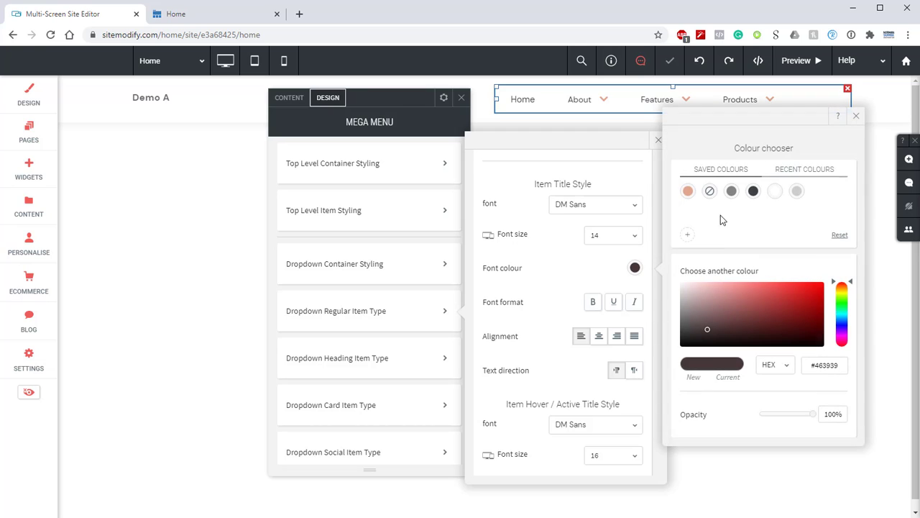
{"action": "left_click", "coordinate": [775, 191]}
{"action": "left_click", "coordinate": [856, 115]}
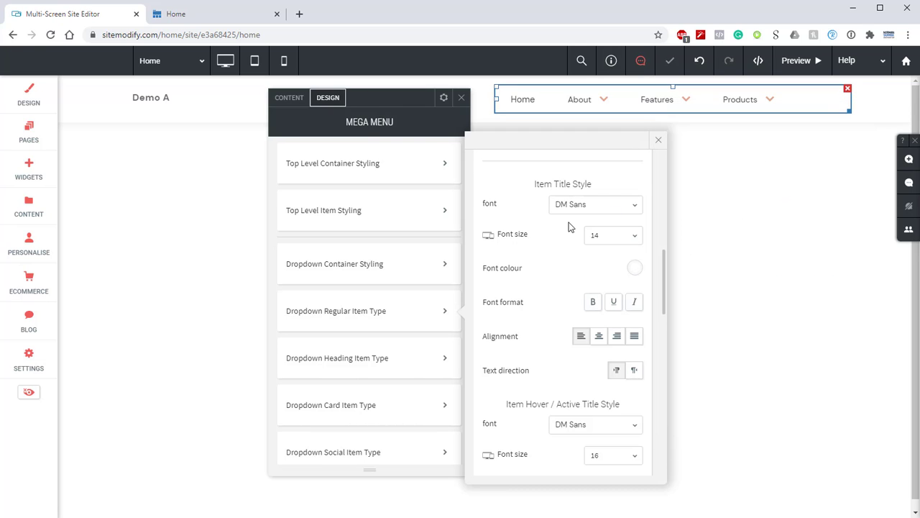
Set the regular dropdown items' hover/active title style to font size 14 and the saved font colour #ffffff.
{"action": "scroll", "coordinate": [576, 226], "scroll_direction": "down", "scroll_amount": 4}
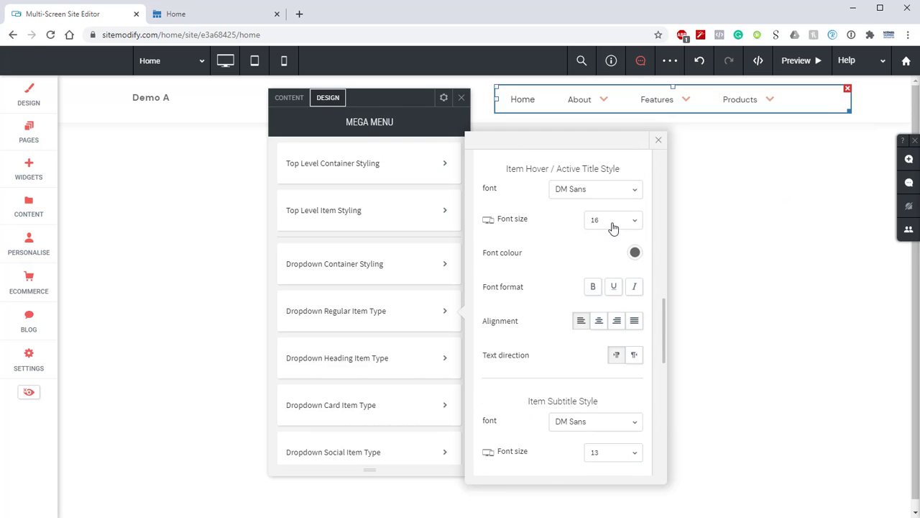
{"action": "left_click", "coordinate": [613, 221]}
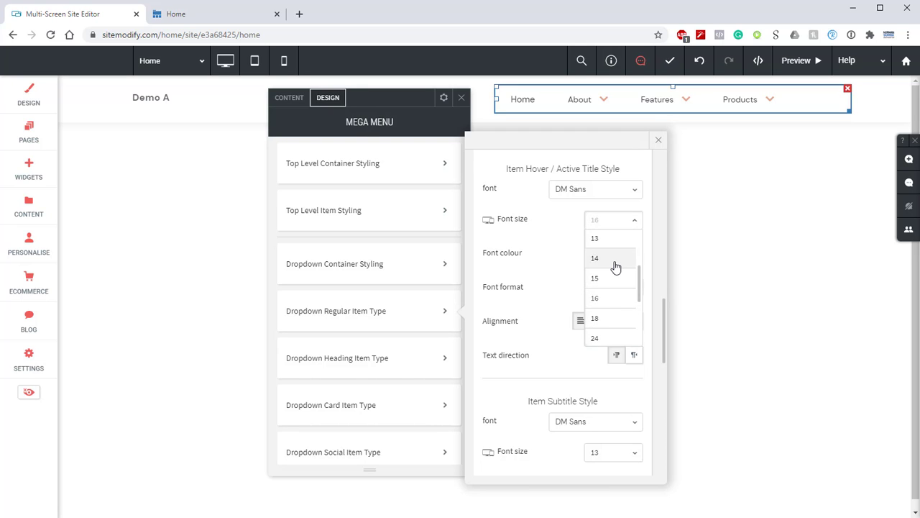
{"action": "left_click", "coordinate": [615, 267]}
{"action": "left_click", "coordinate": [635, 252]}
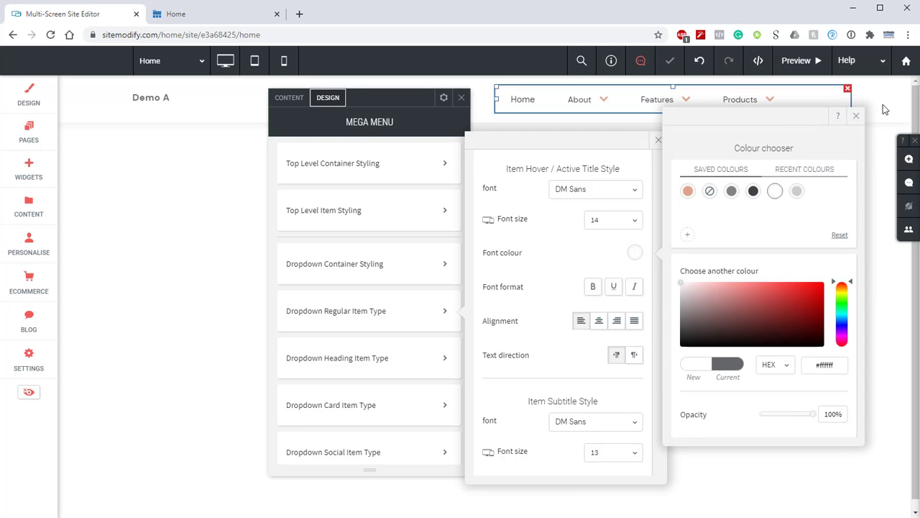
{"action": "left_click", "coordinate": [855, 116]}
Set the regular dropdown items' subtitle style to font size 14 and the saved white font colour.
{"action": "scroll", "coordinate": [602, 227], "scroll_direction": "down", "scroll_amount": 1}
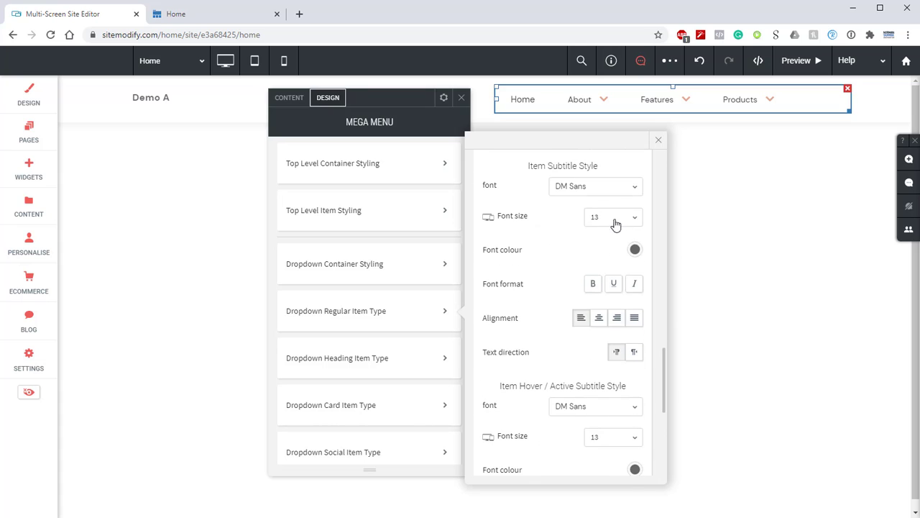
{"action": "left_click", "coordinate": [613, 216]}
{"action": "left_click", "coordinate": [602, 256]}
{"action": "left_click", "coordinate": [636, 250]}
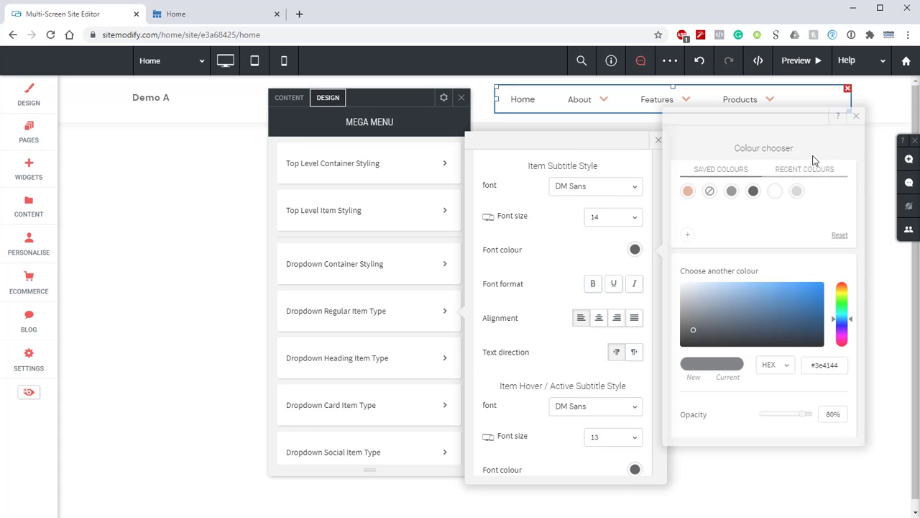
{"action": "left_click", "coordinate": [776, 191]}
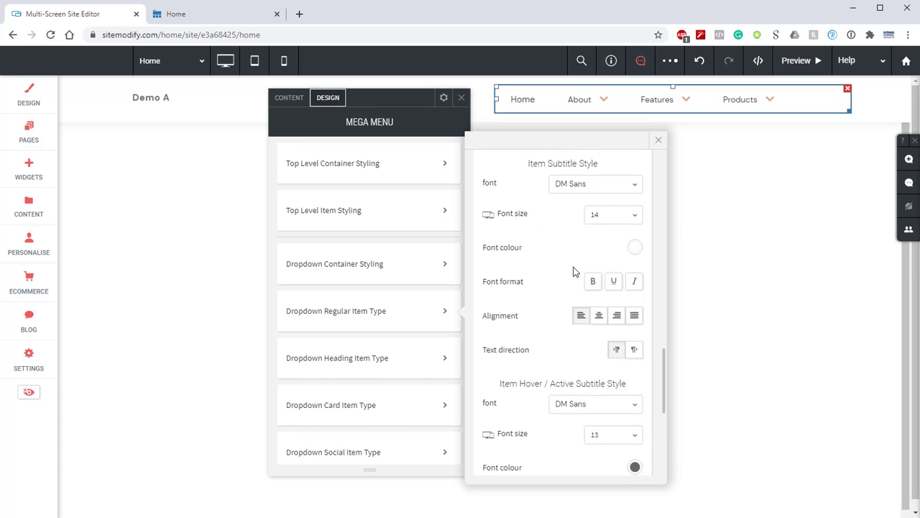
Set the regular dropdown items' hover/active subtitle style to font size 14 and the saved font colour #ffffff.
{"action": "scroll", "coordinate": [608, 218], "scroll_direction": "down", "scroll_amount": 4}
{"action": "left_click", "coordinate": [608, 206]}
{"action": "left_click", "coordinate": [602, 252]}
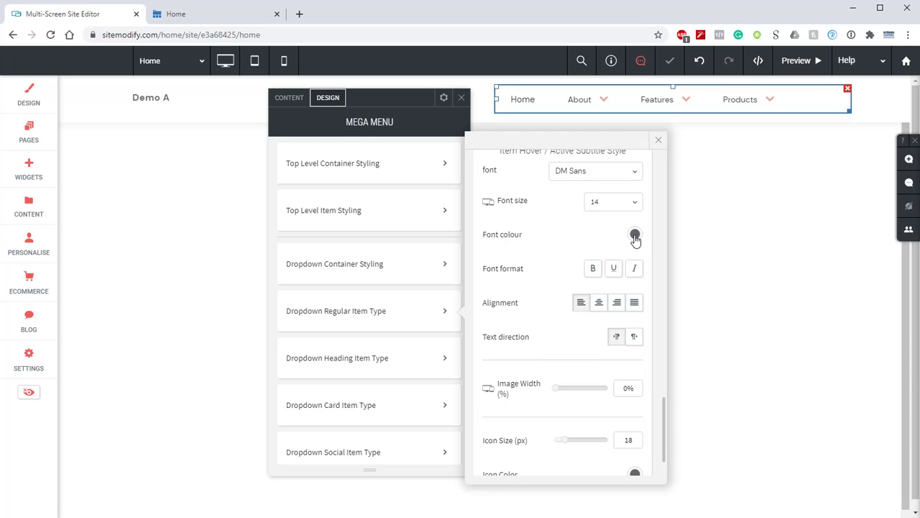
{"action": "left_click", "coordinate": [635, 233]}
{"action": "left_click", "coordinate": [775, 191]}
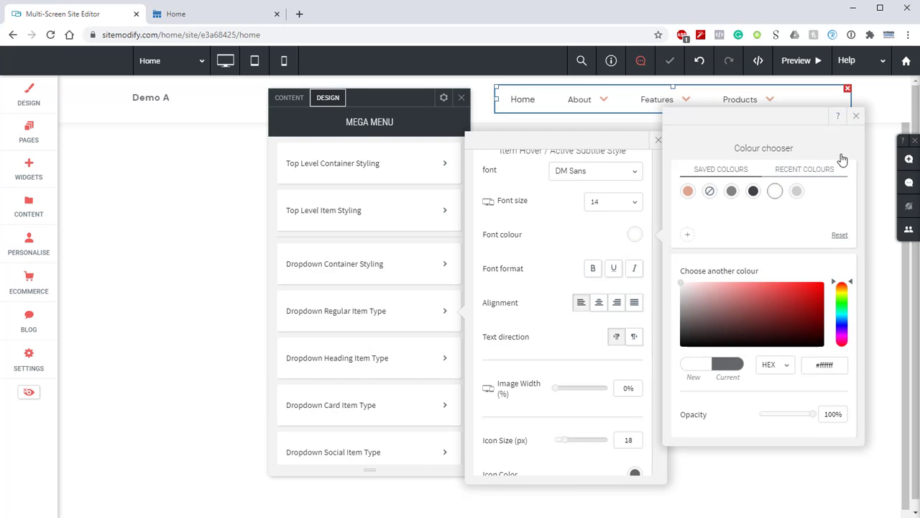
{"action": "left_click", "coordinate": [857, 115]}
{"action": "scroll", "coordinate": [565, 345], "scroll_direction": "down", "scroll_amount": 2}
{"action": "scroll", "coordinate": [597, 285], "scroll_direction": "up", "scroll_amount": 2}
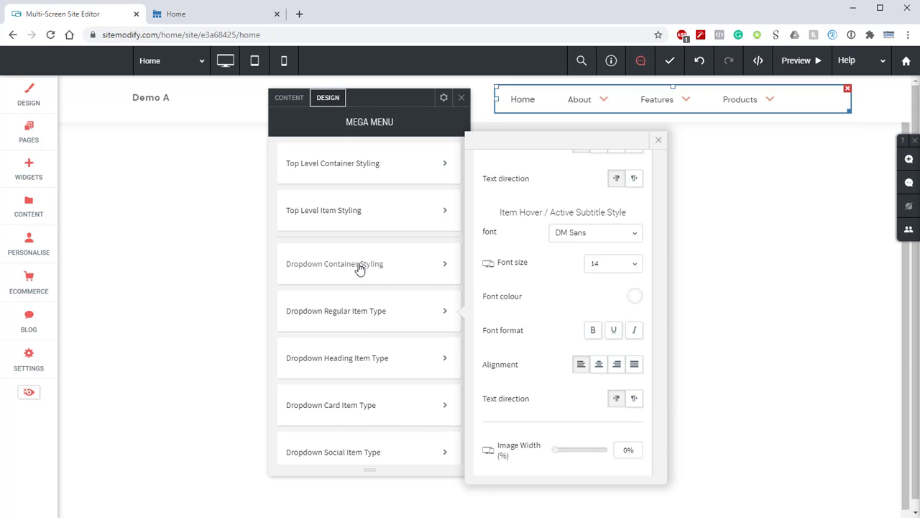
Change the dropdown container's background colour to the saved salmon colour and close its styling.
{"action": "left_click", "coordinate": [440, 270]}
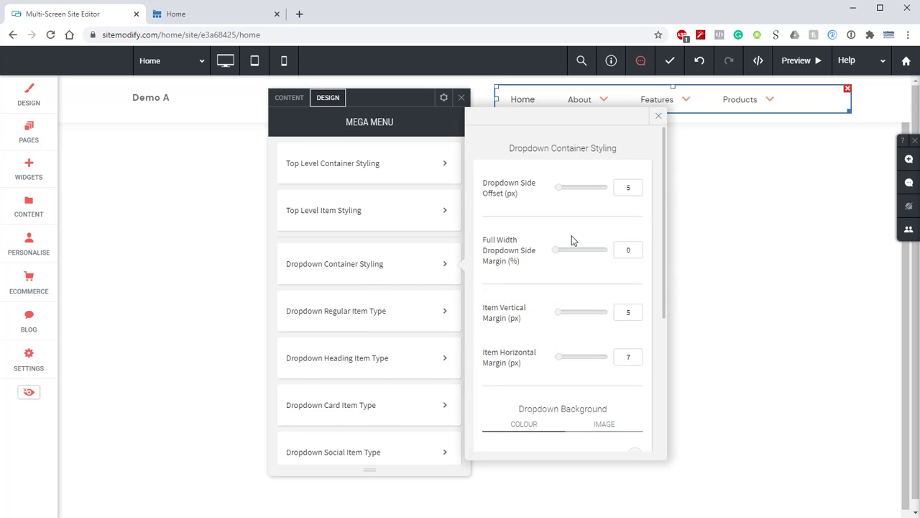
{"action": "scroll", "coordinate": [581, 245], "scroll_direction": "down", "scroll_amount": 3}
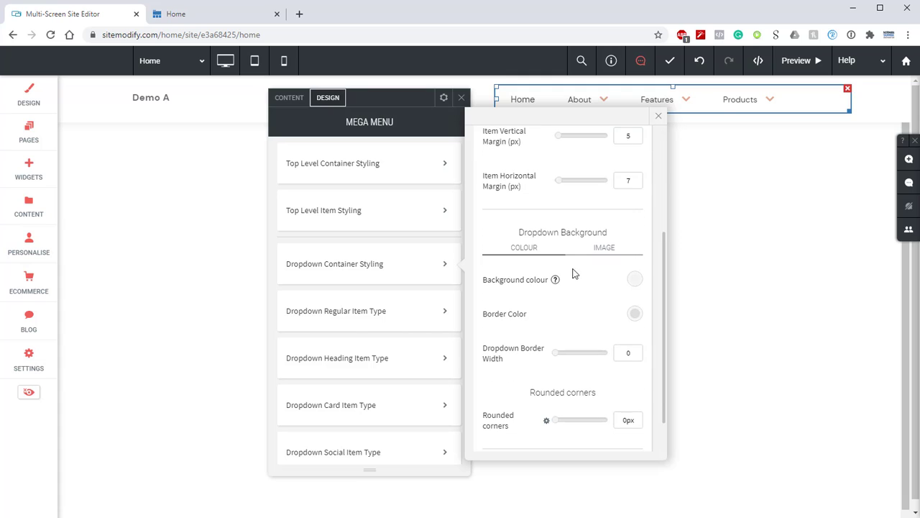
{"action": "left_click", "coordinate": [636, 281]}
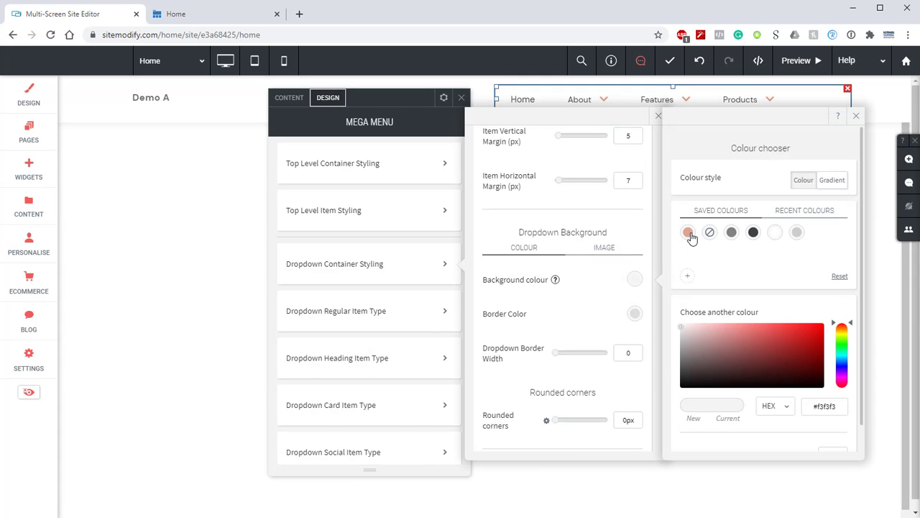
{"action": "left_click", "coordinate": [688, 233]}
{"action": "left_click", "coordinate": [854, 117]}
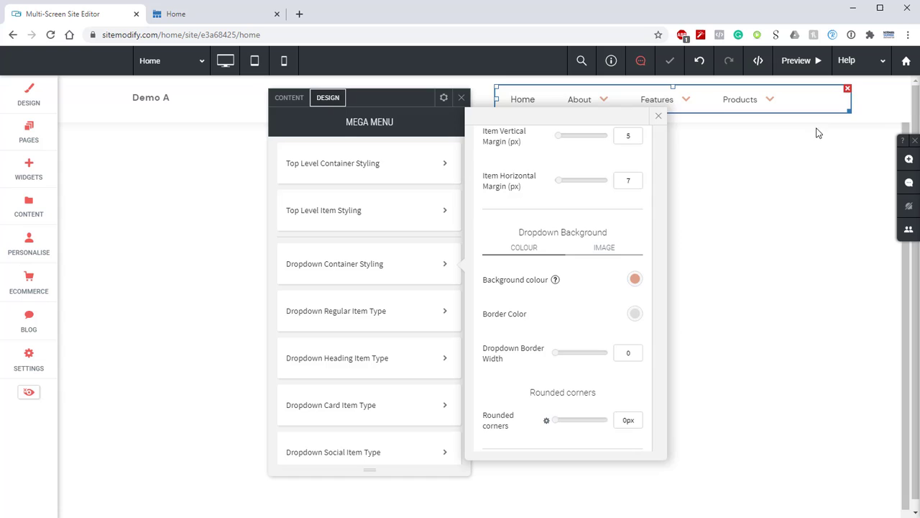
{"action": "left_click", "coordinate": [659, 115]}
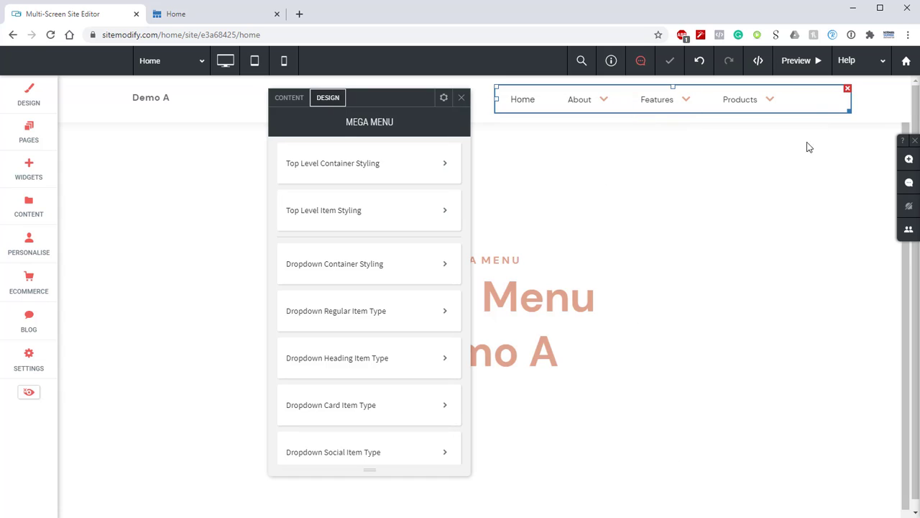
Preview the site to check the About dropdown in the header menu, and return to the editor.
{"action": "left_click", "coordinate": [798, 61]}
{"action": "left_click", "coordinate": [565, 96]}
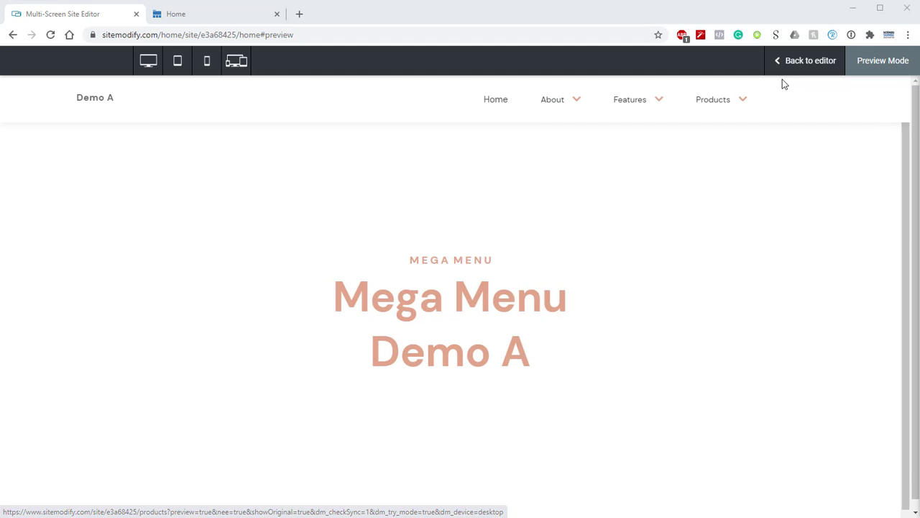
{"action": "left_click", "coordinate": [806, 65]}
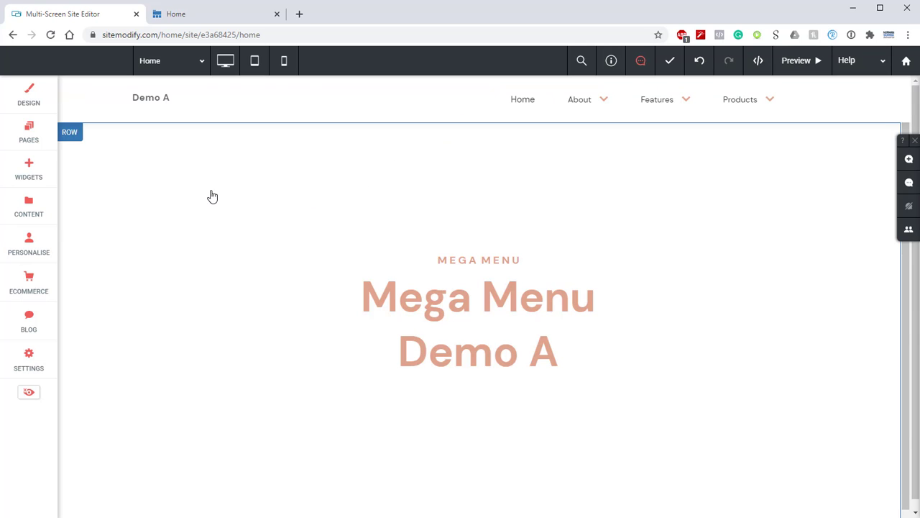
Review the site's page structure and compare it with the About dropdown in the Demo A example.
{"action": "left_click", "coordinate": [32, 143]}
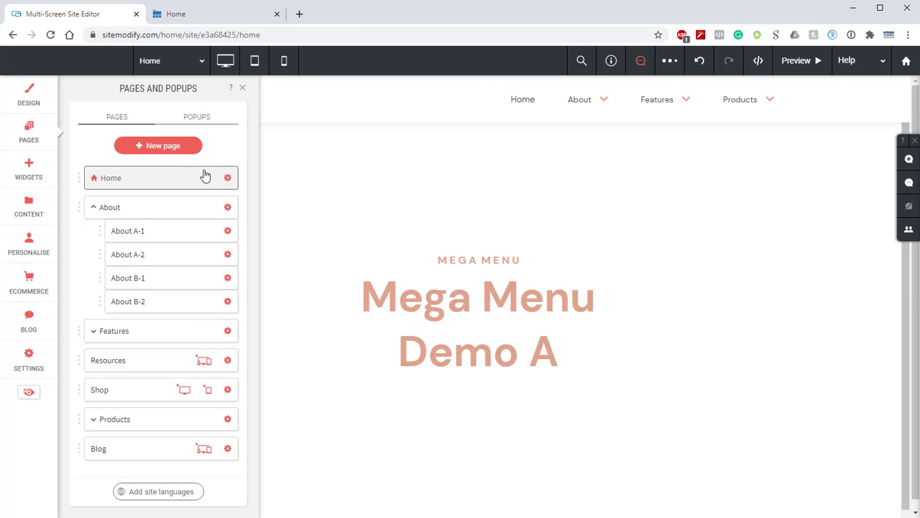
{"action": "left_click", "coordinate": [229, 14]}
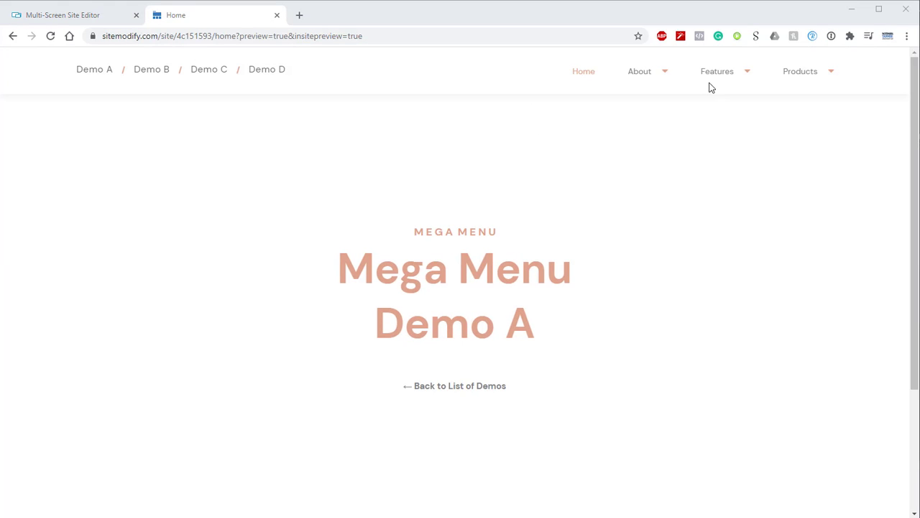
{"action": "mouse_move", "coordinate": [659, 76]}
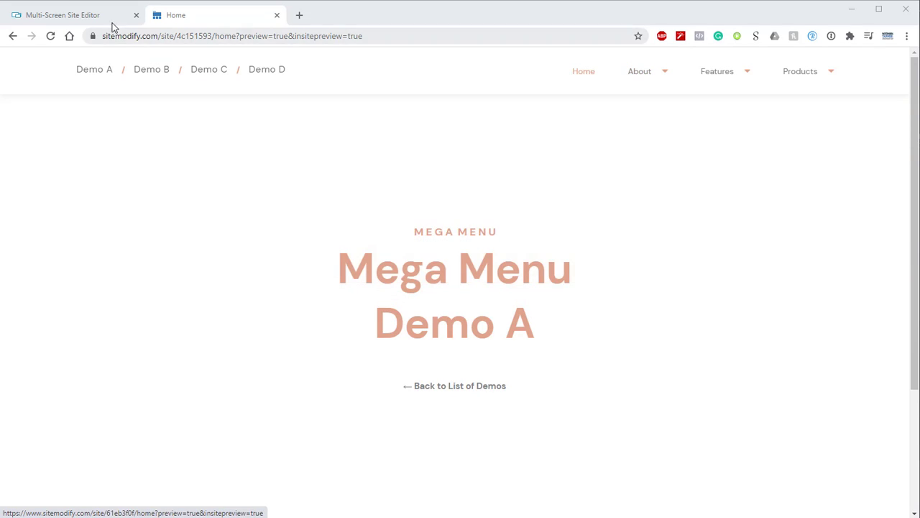
{"action": "left_click", "coordinate": [108, 19]}
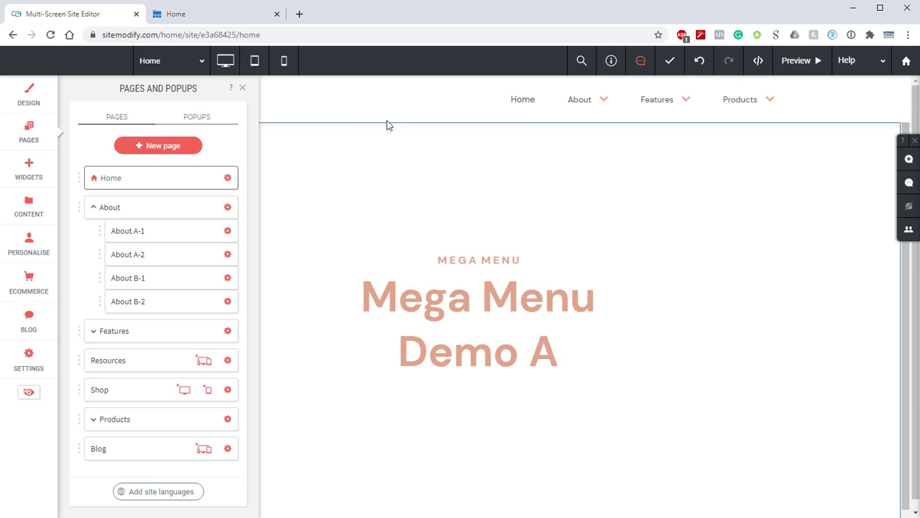
{"action": "left_click", "coordinate": [243, 88]}
Add a menu item override to the mega menu's content configuration.
{"action": "left_click", "coordinate": [552, 105]}
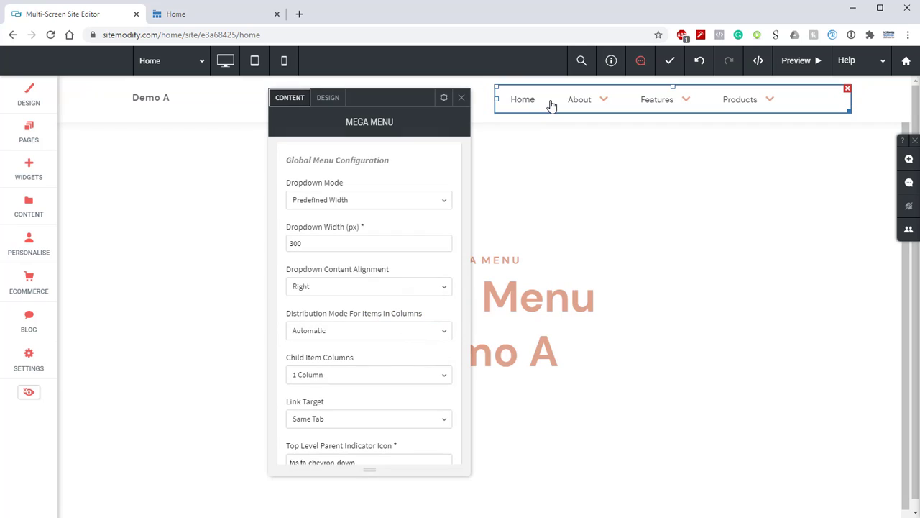
{"action": "scroll", "coordinate": [409, 215], "scroll_direction": "down", "scroll_amount": 3}
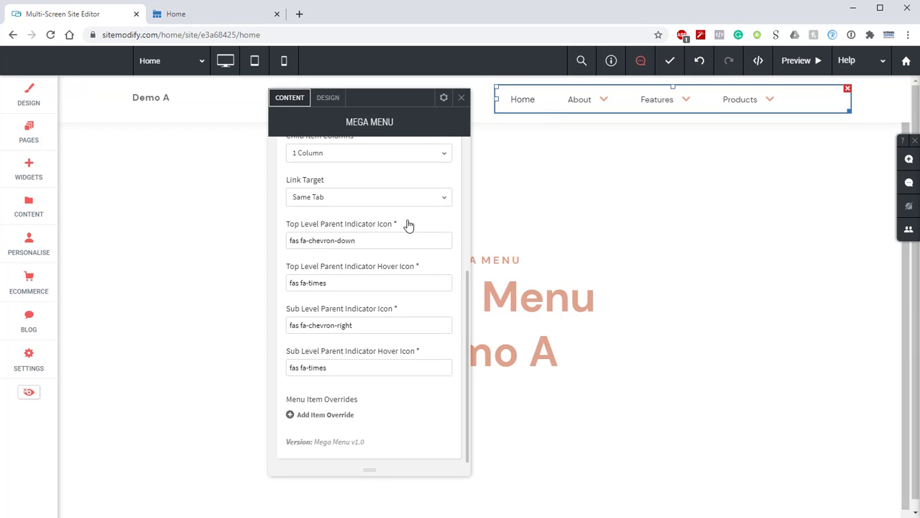
{"action": "left_click", "coordinate": [333, 416]}
{"action": "scroll", "coordinate": [361, 395], "scroll_direction": "down", "scroll_amount": 1}
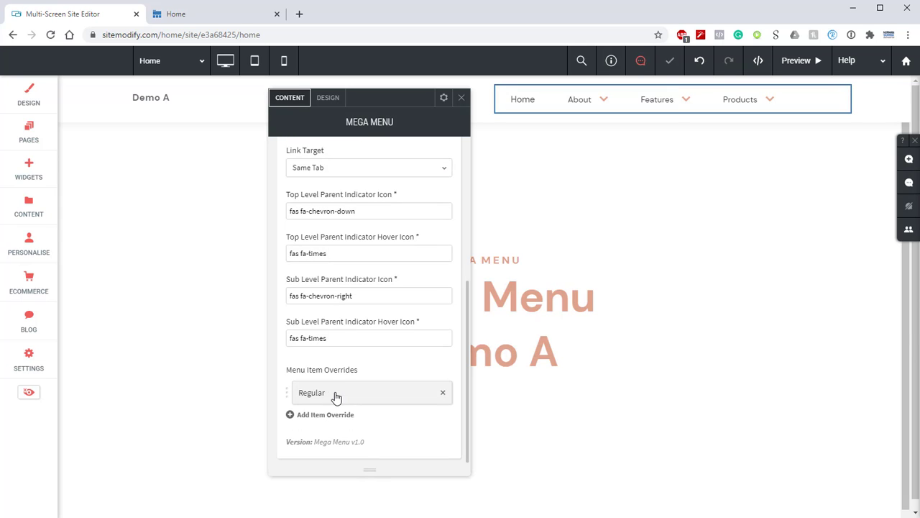
Link the new item override to the existing About page.
{"action": "left_click", "coordinate": [335, 397]}
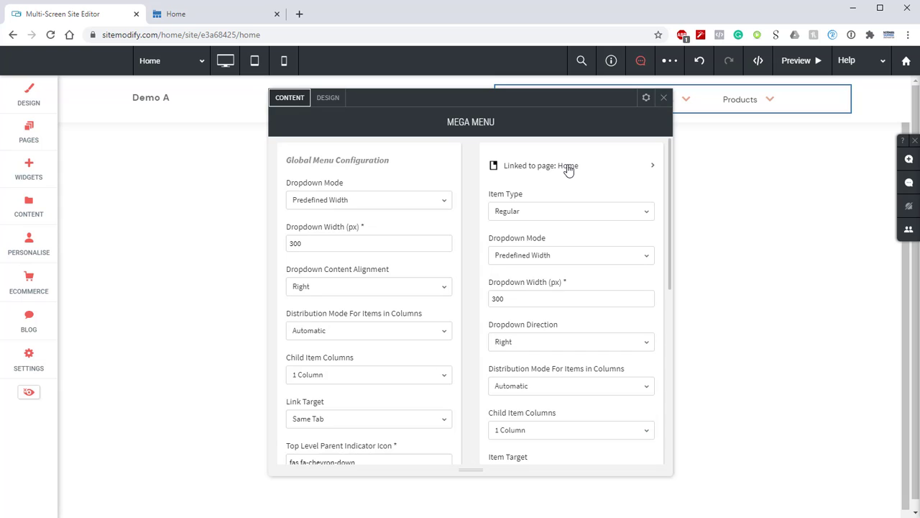
{"action": "left_click", "coordinate": [568, 167]}
{"action": "left_click", "coordinate": [744, 199]}
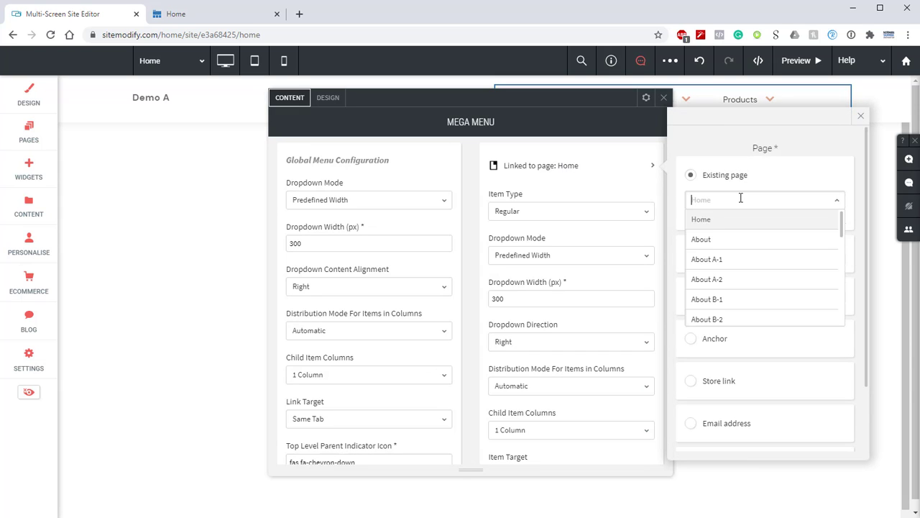
{"action": "left_click", "coordinate": [713, 235]}
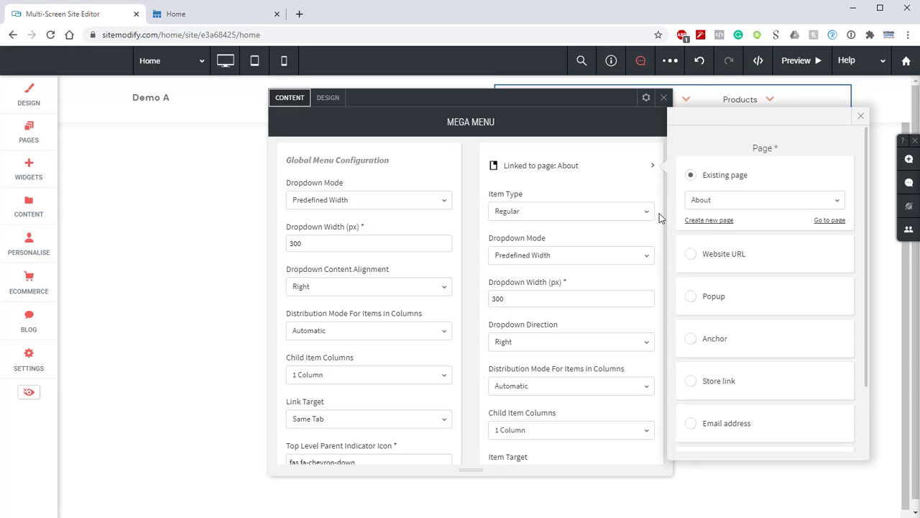
{"action": "left_click", "coordinate": [533, 198]}
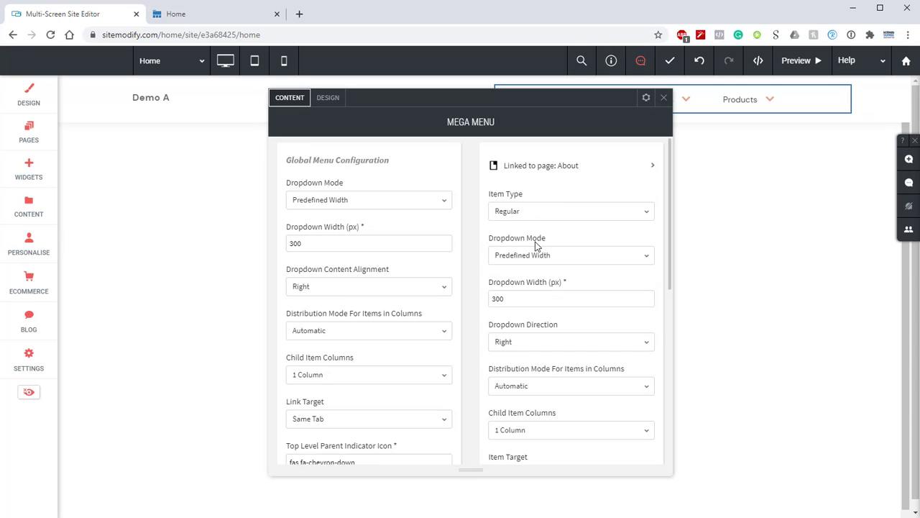
Set the About item override's dropdown mode to Full Width and its column distribution mode to Manual.
{"action": "left_click", "coordinate": [536, 257]}
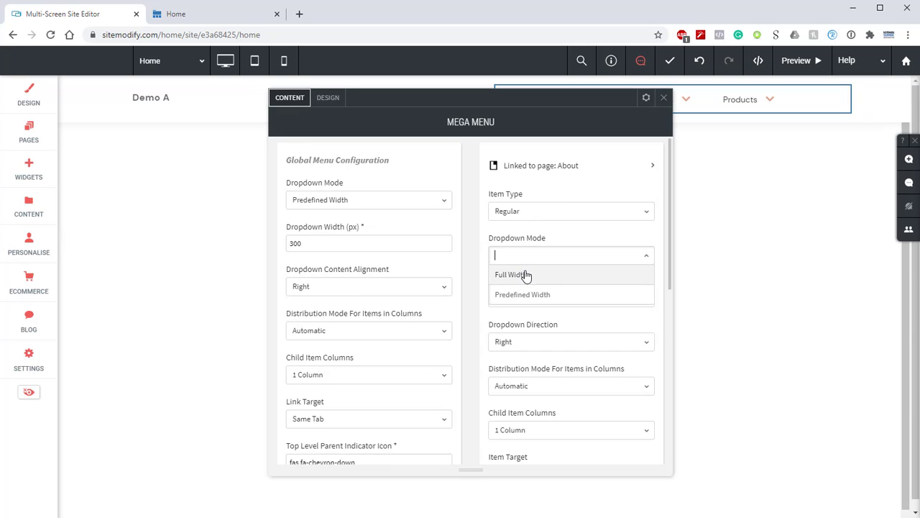
{"action": "left_click", "coordinate": [525, 274]}
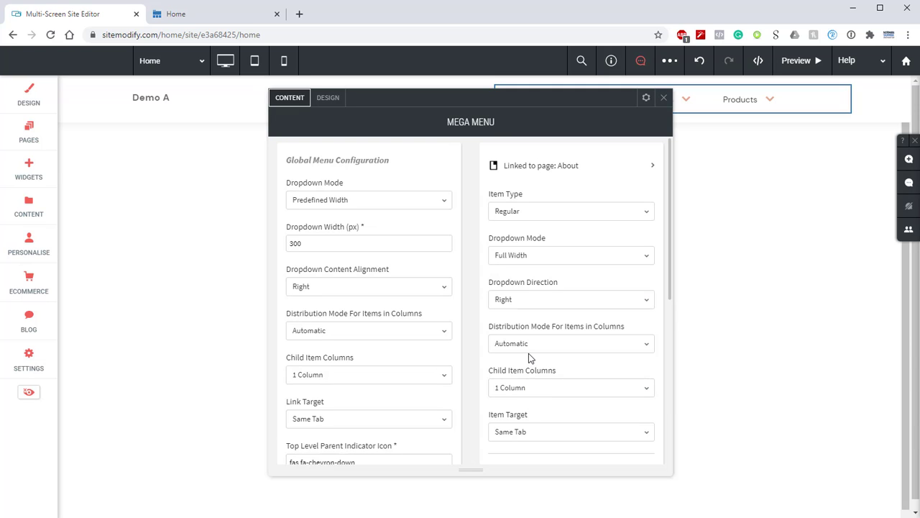
{"action": "scroll", "coordinate": [528, 353], "scroll_direction": "down", "scroll_amount": 1}
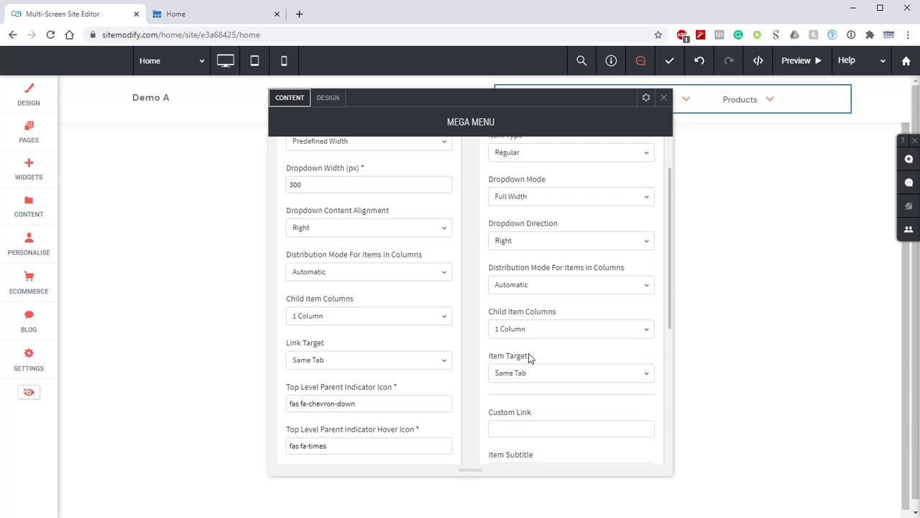
{"action": "left_click", "coordinate": [535, 286]}
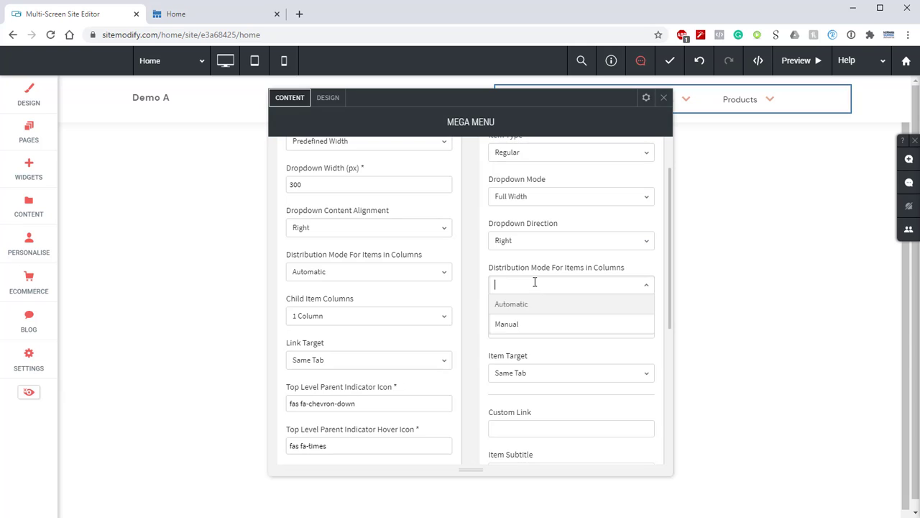
{"action": "left_click", "coordinate": [532, 325]}
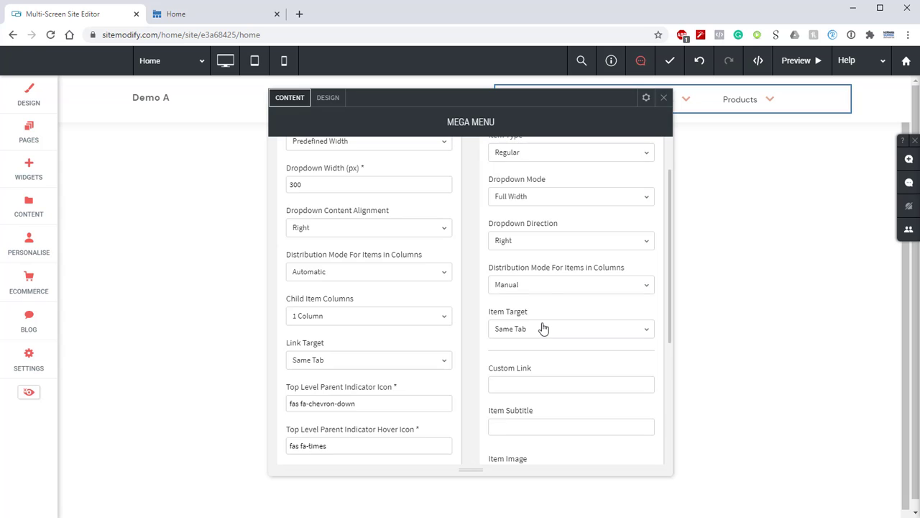
Add four more menu item overrides below the About override.
{"action": "scroll", "coordinate": [419, 312], "scroll_direction": "down", "scroll_amount": 3}
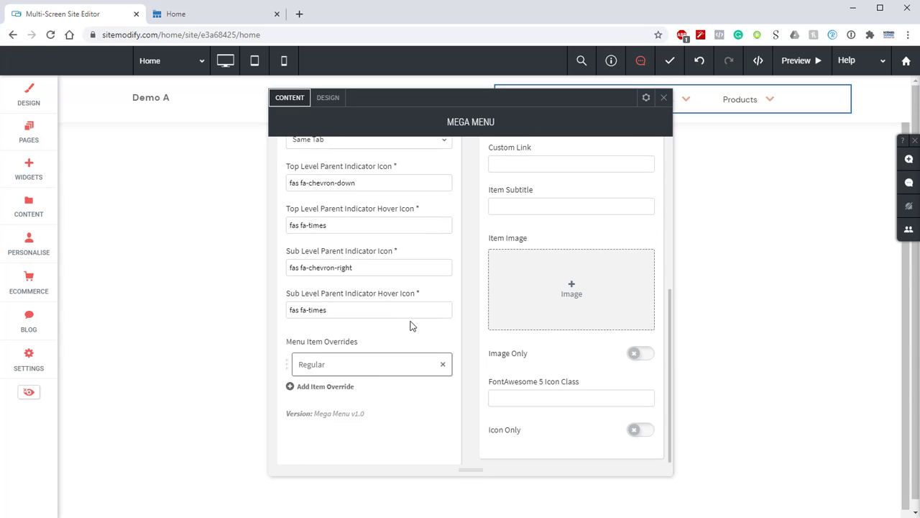
{"action": "left_click", "coordinate": [325, 387]}
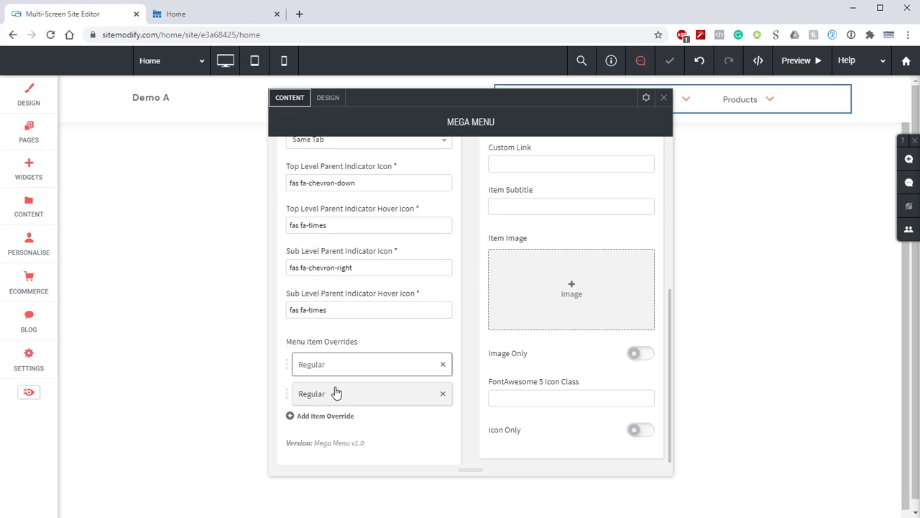
{"action": "left_click", "coordinate": [323, 417]}
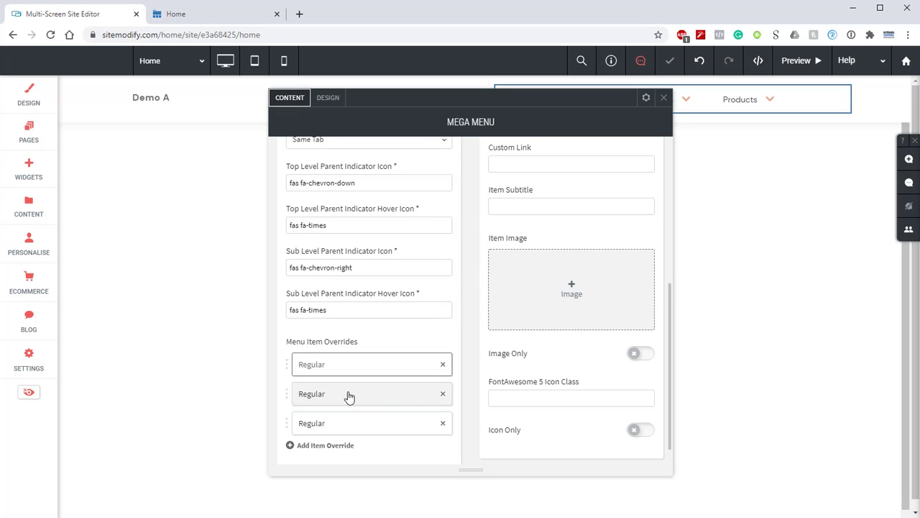
{"action": "scroll", "coordinate": [338, 423], "scroll_direction": "down", "scroll_amount": 1}
{"action": "left_click", "coordinate": [332, 424]}
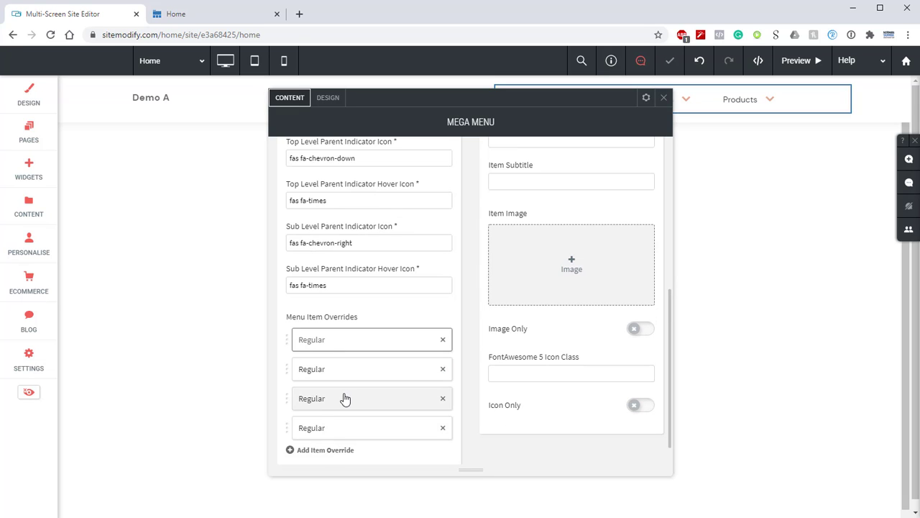
{"action": "scroll", "coordinate": [332, 424], "scroll_direction": "down", "scroll_amount": 1}
{"action": "left_click", "coordinate": [331, 421]}
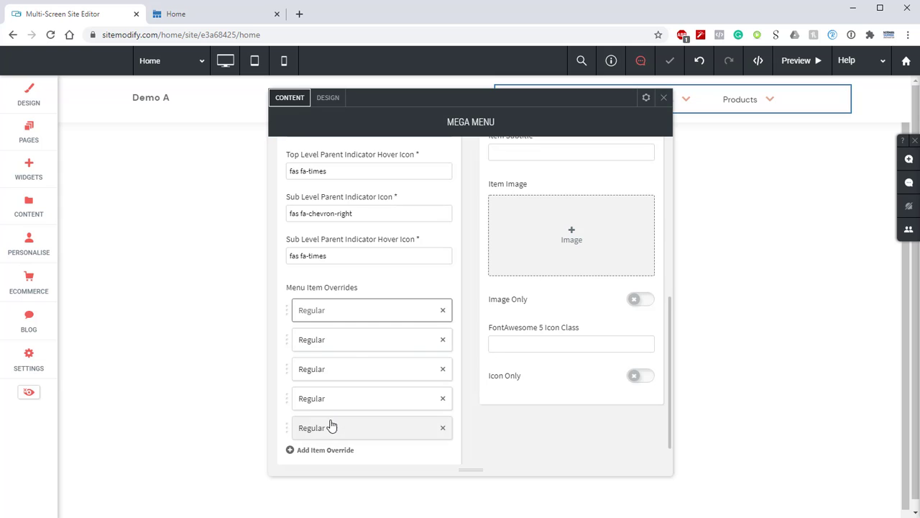
Link the second item override to the existing page About A-1.
{"action": "left_click", "coordinate": [345, 346]}
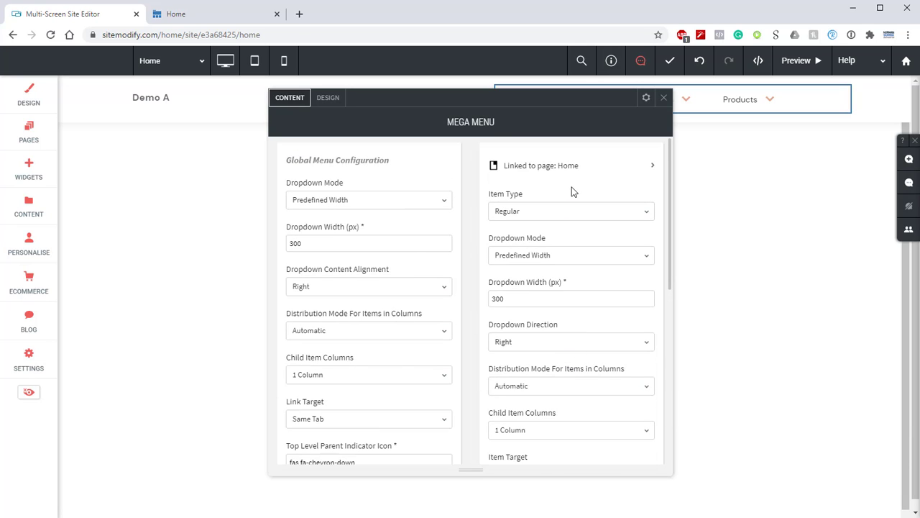
{"action": "left_click", "coordinate": [627, 166]}
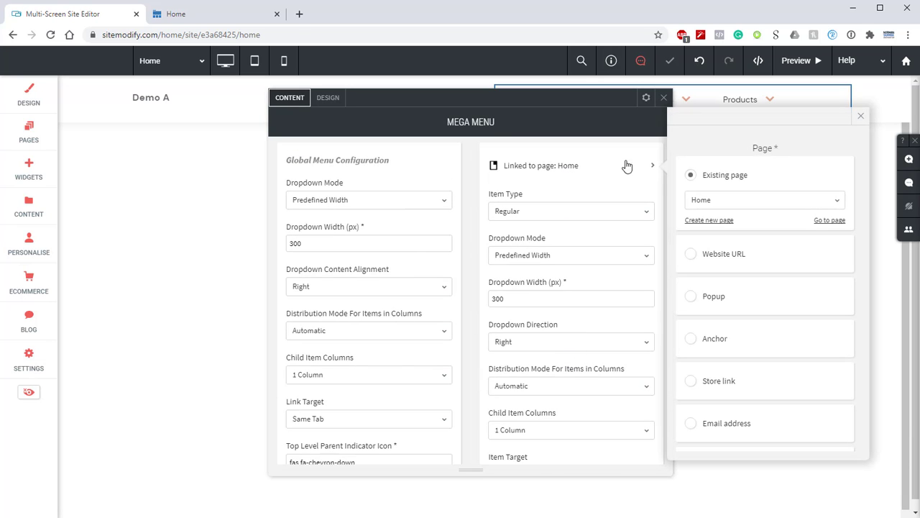
{"action": "left_click", "coordinate": [721, 199]}
{"action": "left_click", "coordinate": [734, 263]}
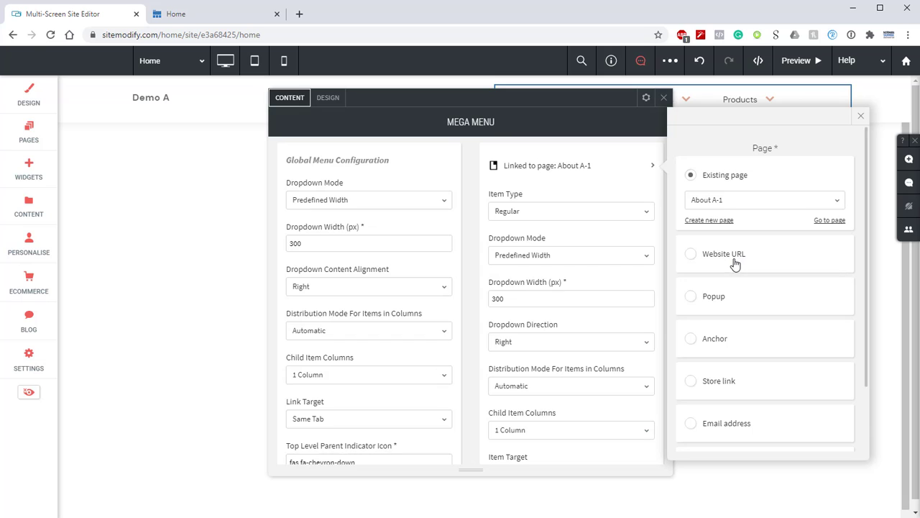
{"action": "left_click", "coordinate": [860, 116]}
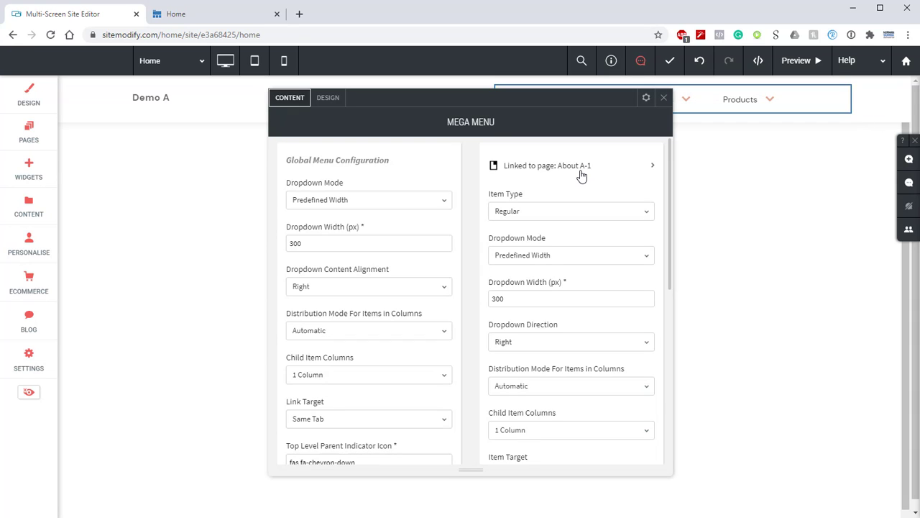
Paste the "Lorem ipsum dolor sit amet" text as the item subtitle of the About A-1 override.
{"action": "scroll", "coordinate": [581, 176], "scroll_direction": "down", "scroll_amount": 4}
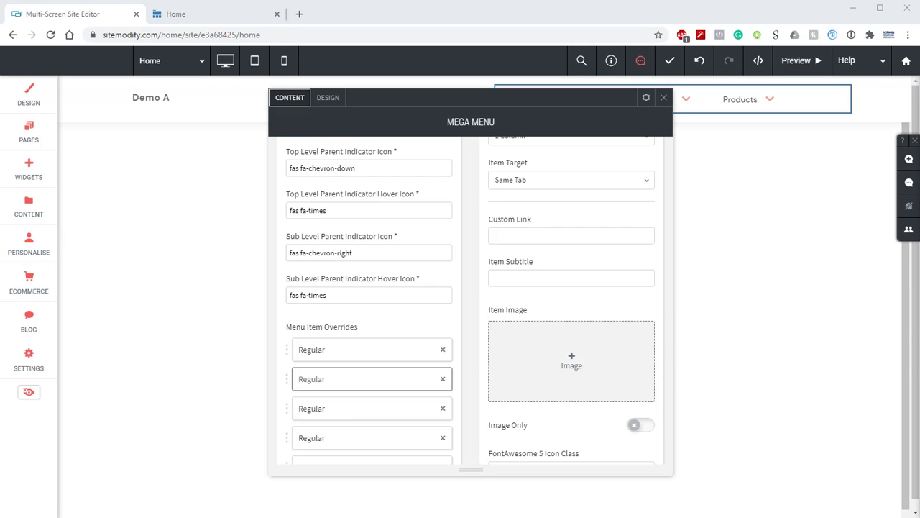
{"action": "left_click", "coordinate": [569, 281]}
{"action": "key", "text": "ctrl+v"}
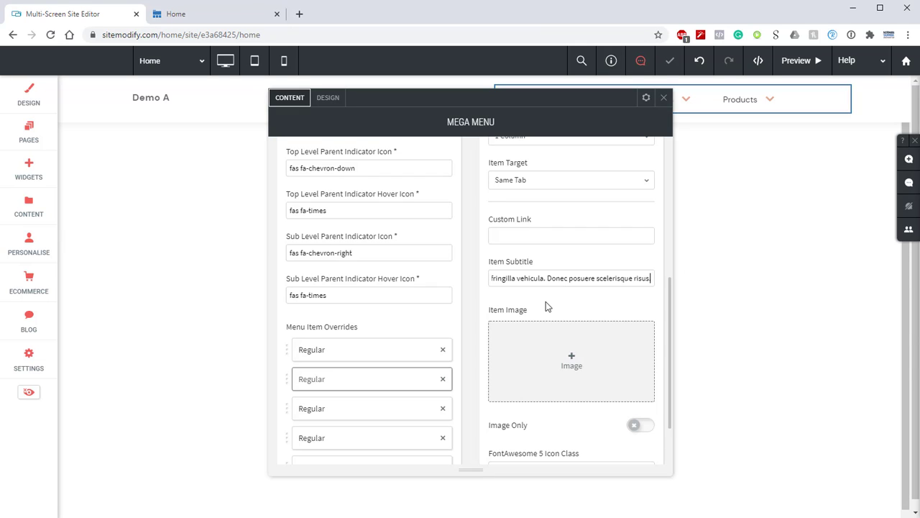
{"action": "left_click", "coordinate": [545, 305]}
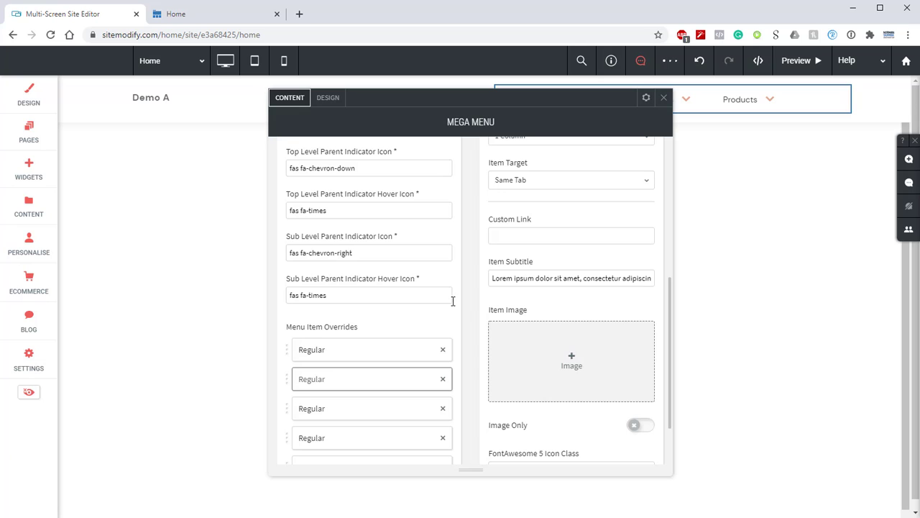
Link the third item override to the existing page About A-2.
{"action": "scroll", "coordinate": [470, 308], "scroll_direction": "down", "scroll_amount": 1}
{"action": "scroll", "coordinate": [471, 308], "scroll_direction": "down", "scroll_amount": 2}
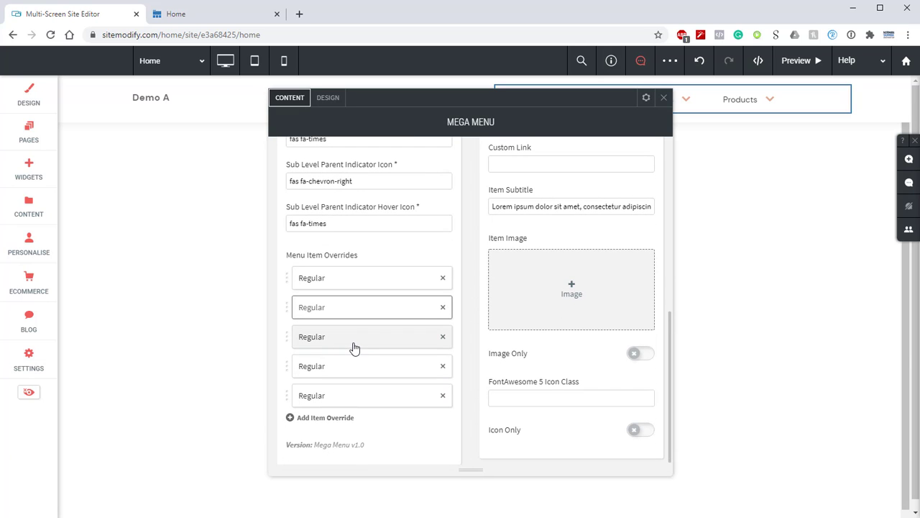
{"action": "left_click", "coordinate": [355, 348]}
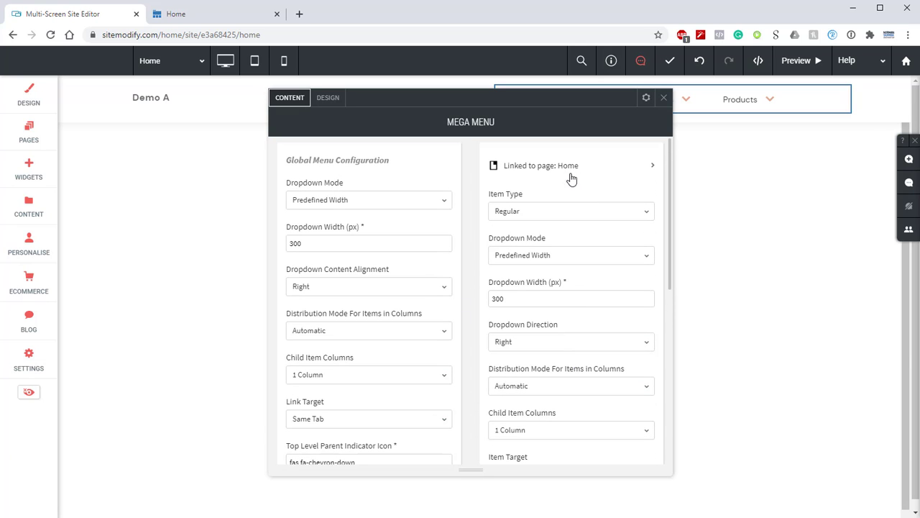
{"action": "left_click", "coordinate": [568, 167]}
{"action": "left_click", "coordinate": [762, 200]}
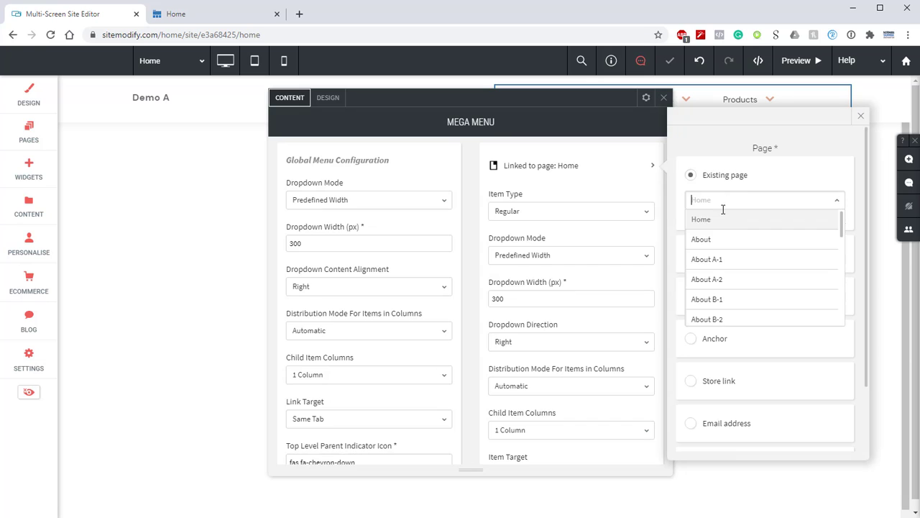
{"action": "left_click", "coordinate": [719, 280]}
Fill the About A-2 override's item subtitle with the same "Lorem ipsum dolor sit amet" text.
{"action": "scroll", "coordinate": [588, 277], "scroll_direction": "down", "scroll_amount": 4}
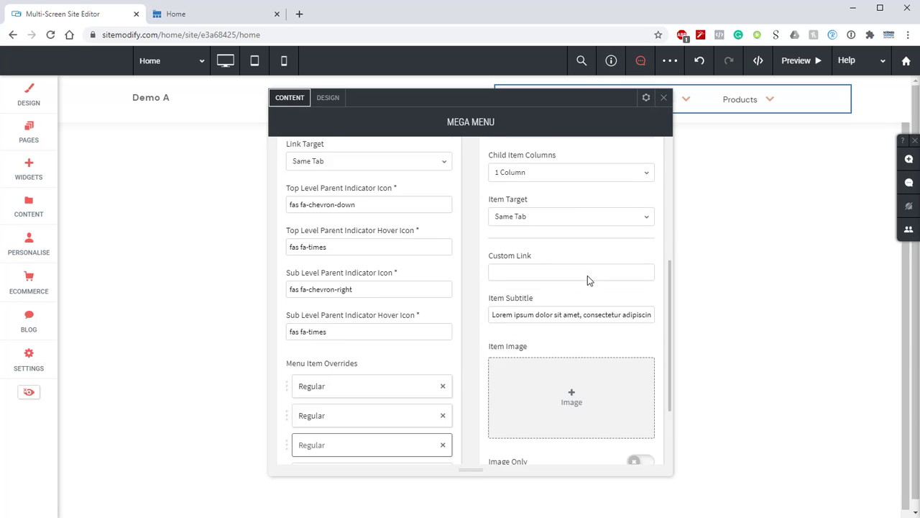
{"action": "left_click", "coordinate": [564, 278]}
{"action": "key", "text": "End"}
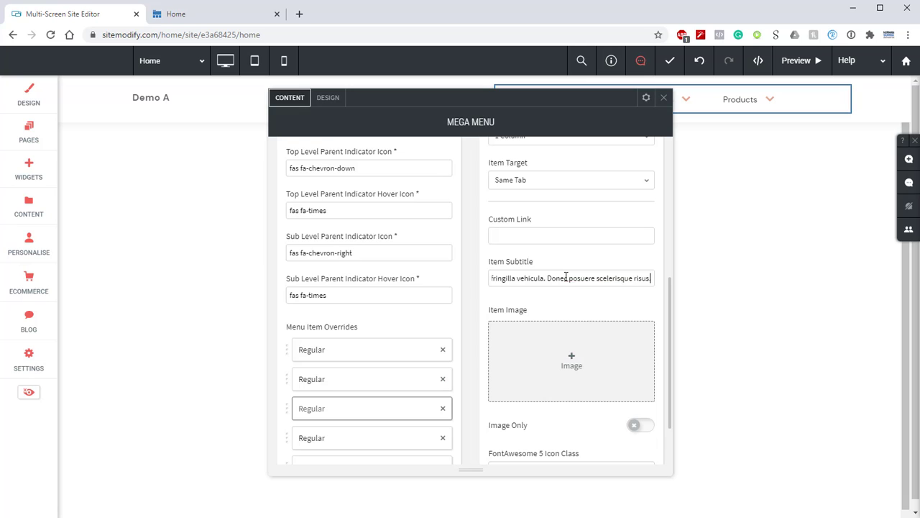
Link the fourth item override to the existing page About B-1.
{"action": "left_click", "coordinate": [331, 438]}
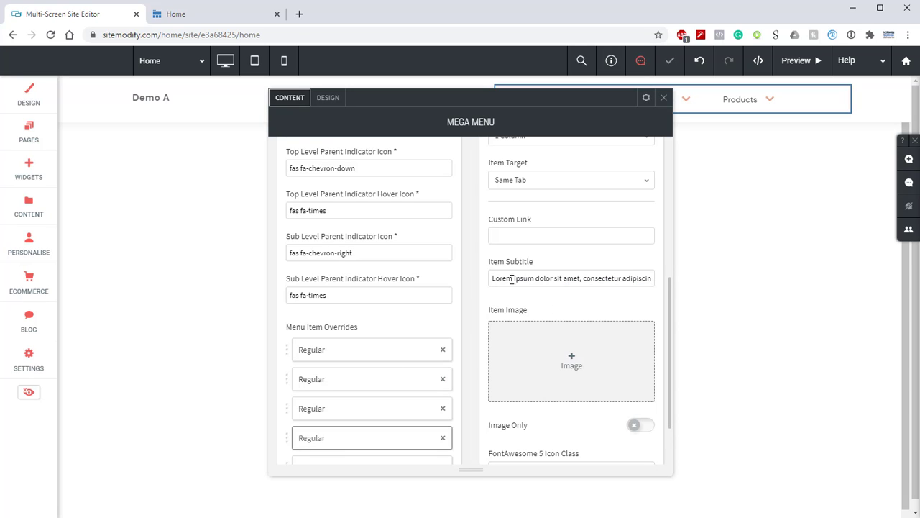
{"action": "left_click", "coordinate": [553, 167]}
{"action": "left_click", "coordinate": [719, 200]}
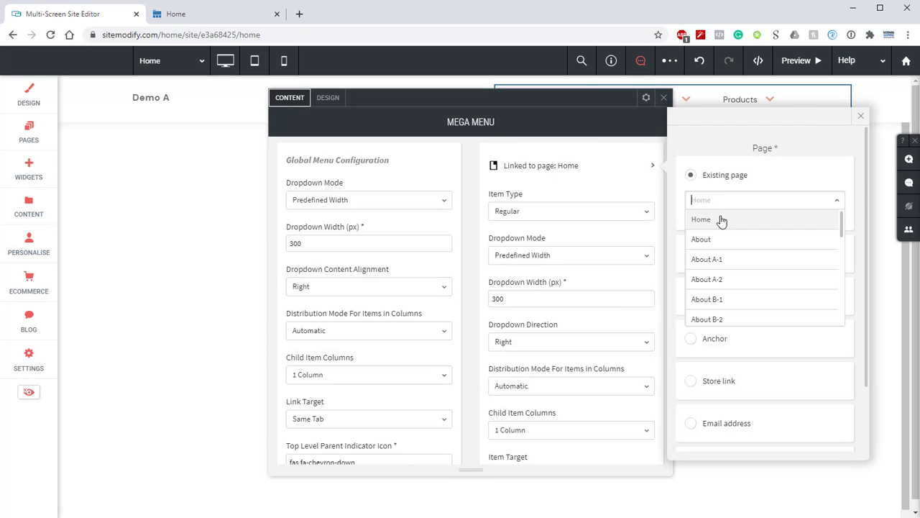
{"action": "left_click", "coordinate": [711, 299]}
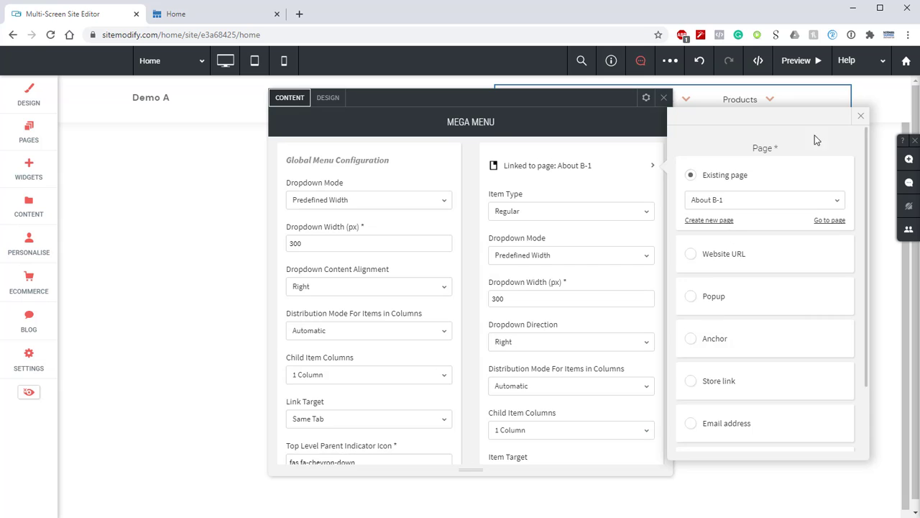
{"action": "left_click", "coordinate": [862, 116]}
Fill the About B-1 override's item subtitle with the same "Lorem ipsum dolor sit amet" text.
{"action": "scroll", "coordinate": [623, 185], "scroll_direction": "down", "scroll_amount": 5}
{"action": "left_click", "coordinate": [530, 207]}
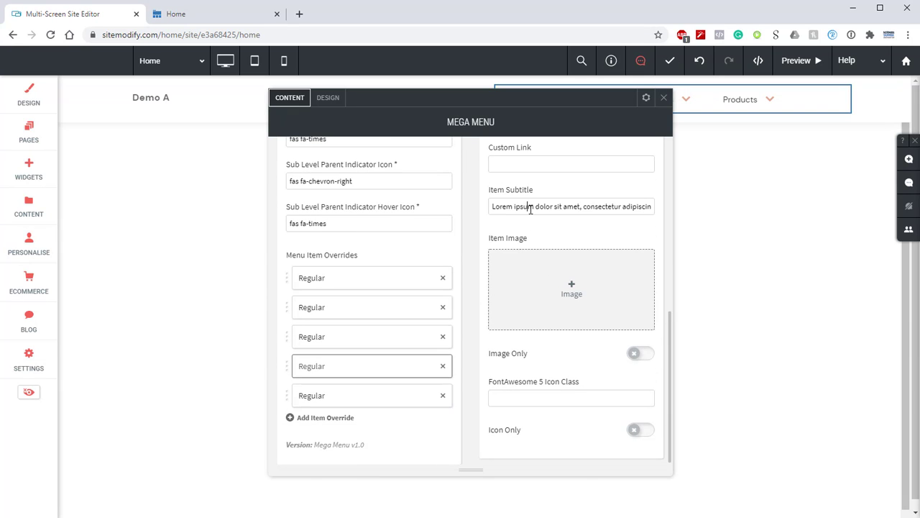
{"action": "key", "text": "ctrl+a"}
{"action": "key", "text": "ctrl+v"}
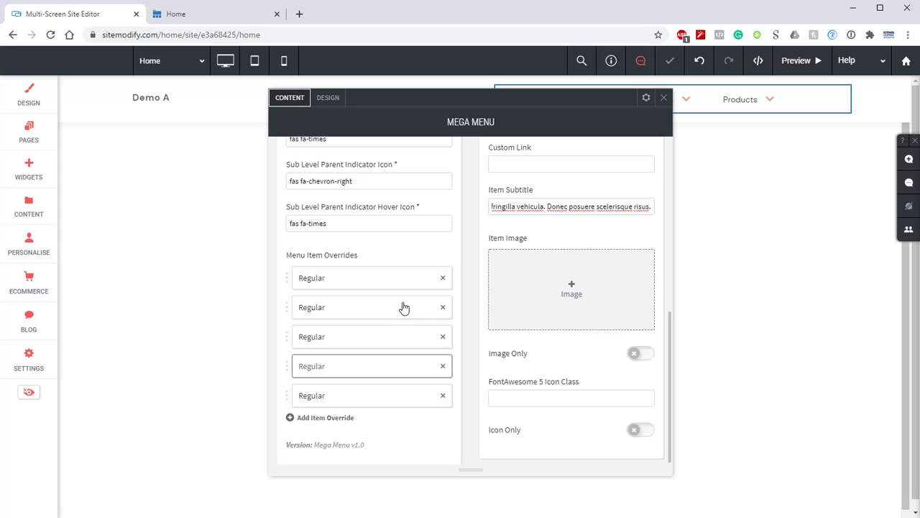
Link the fifth item override to the existing page About B-2.
{"action": "left_click", "coordinate": [378, 397]}
{"action": "scroll", "coordinate": [586, 302], "scroll_direction": "up", "scroll_amount": 8}
{"action": "left_click", "coordinate": [578, 173]}
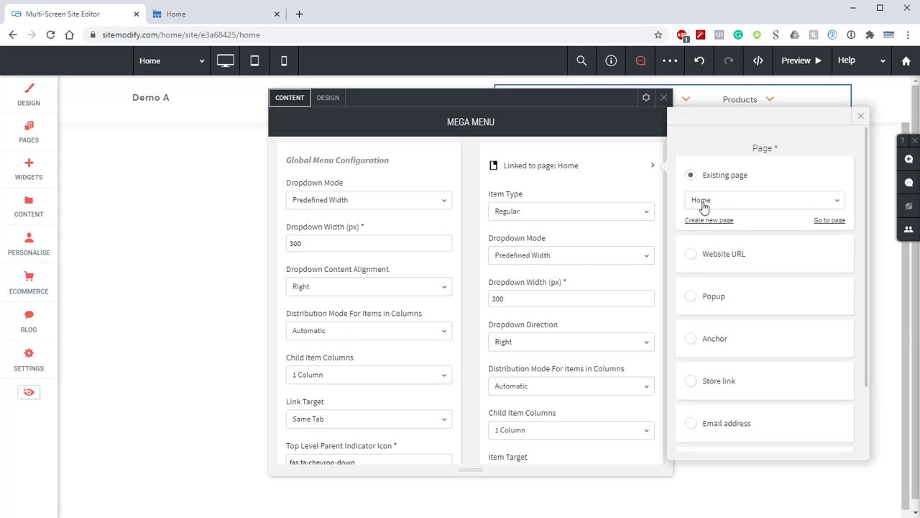
{"action": "left_click", "coordinate": [762, 200]}
{"action": "scroll", "coordinate": [710, 273], "scroll_direction": "down", "scroll_amount": 2}
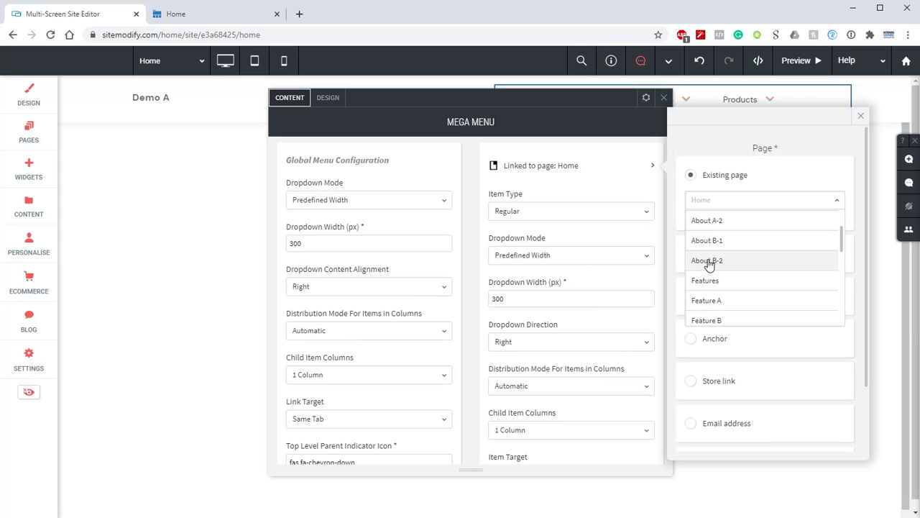
{"action": "left_click", "coordinate": [708, 260]}
{"action": "left_click", "coordinate": [860, 116]}
Fill the About B-2 override's item subtitle with the same "Lorem ipsum dolor sit amet" text.
{"action": "scroll", "coordinate": [606, 229], "scroll_direction": "down", "scroll_amount": 8}
{"action": "scroll", "coordinate": [607, 229], "scroll_direction": "down", "scroll_amount": 1}
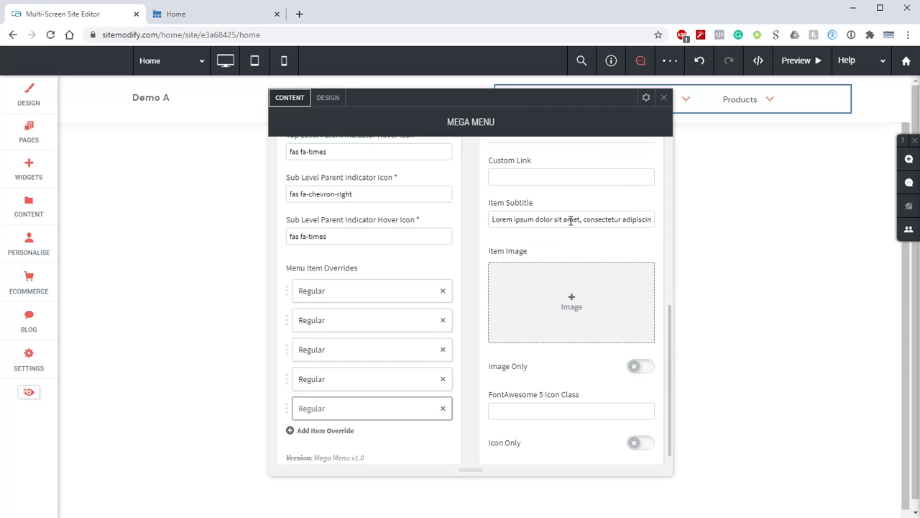
{"action": "left_click", "coordinate": [571, 220]}
{"action": "key", "text": "ctrl+a"}
{"action": "key", "text": "ctrl+v"}
{"action": "type", "text": "."}
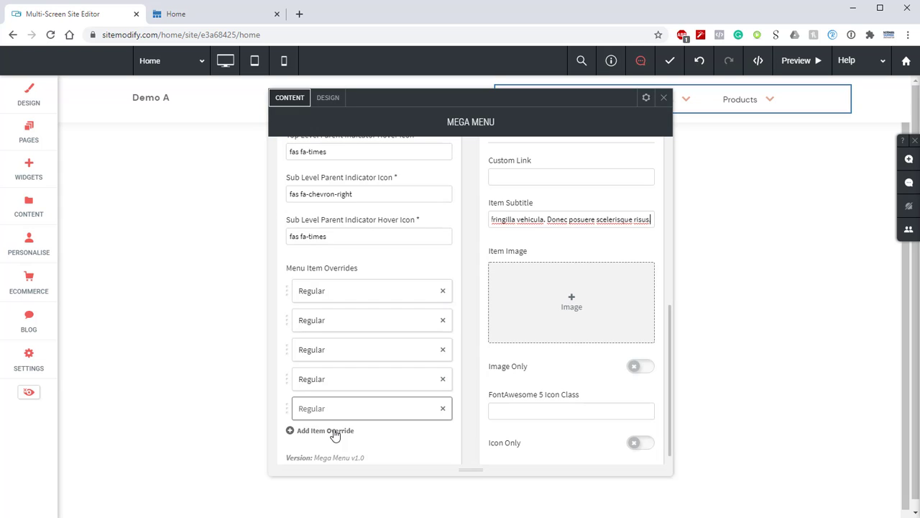
Preview the site to check the full-width About dropdown and its subtitles, and return to the editor.
{"action": "left_click", "coordinate": [788, 62]}
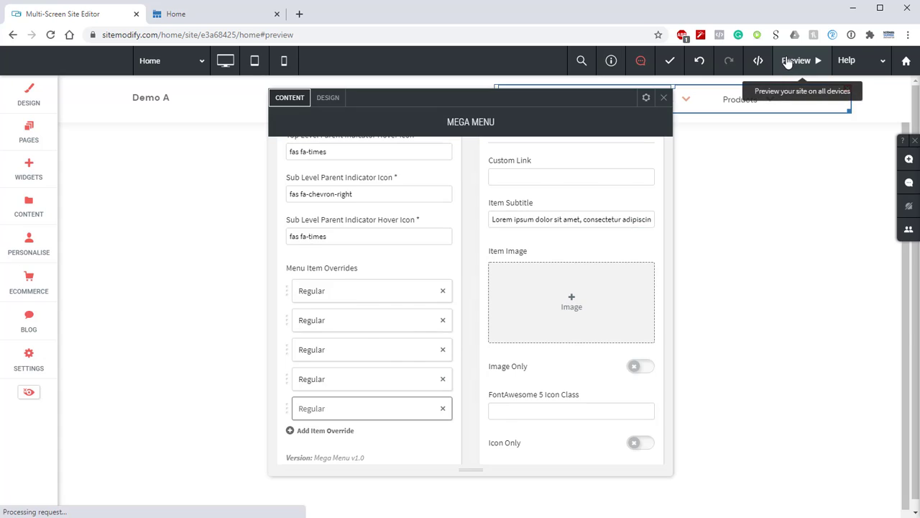
{"action": "mouse_move", "coordinate": [573, 98]}
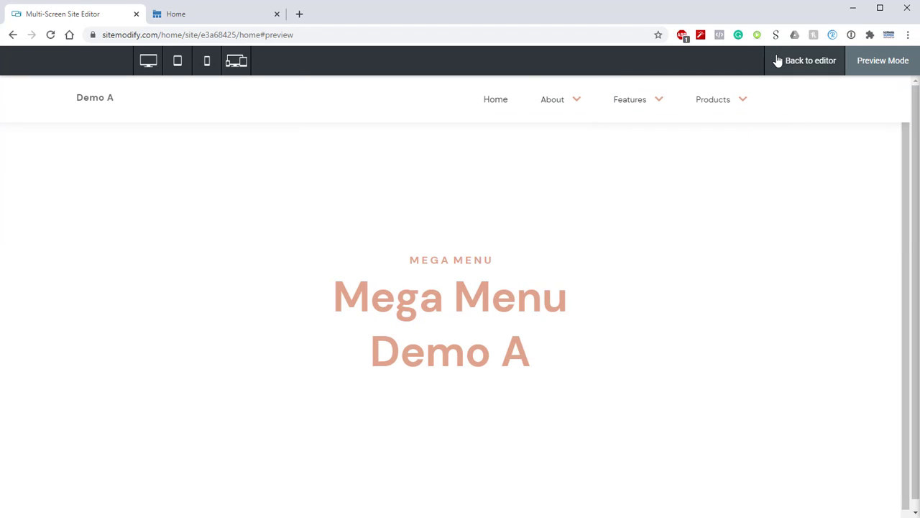
{"action": "left_click", "coordinate": [776, 60]}
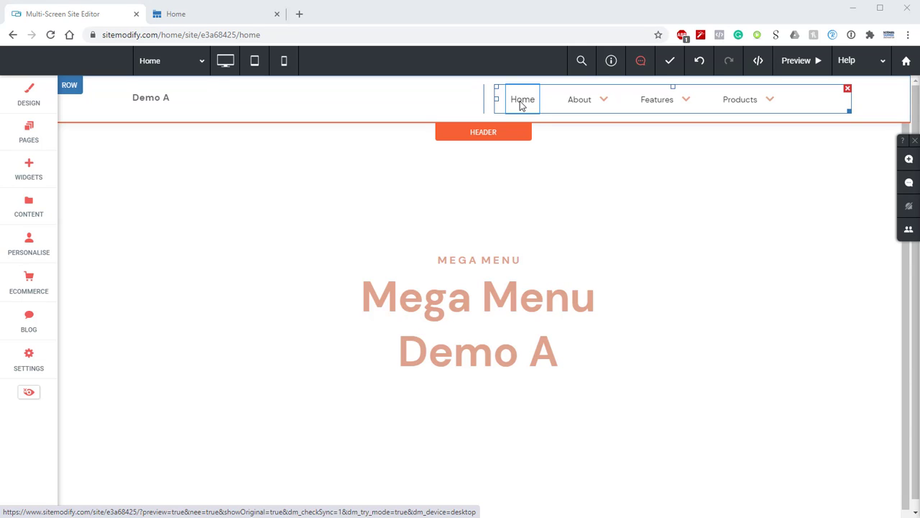
Add a new blank page named About C-1, copying its name for reuse.
{"action": "left_click", "coordinate": [32, 143]}
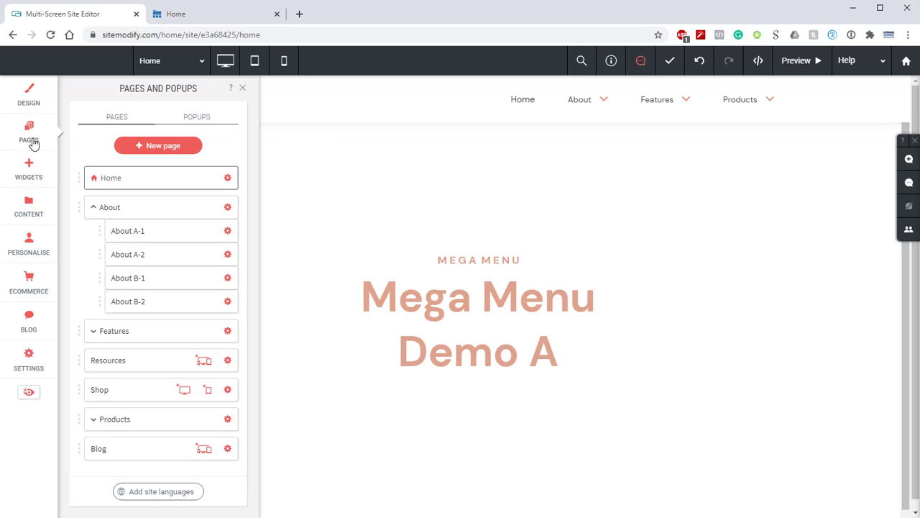
{"action": "left_click", "coordinate": [165, 148]}
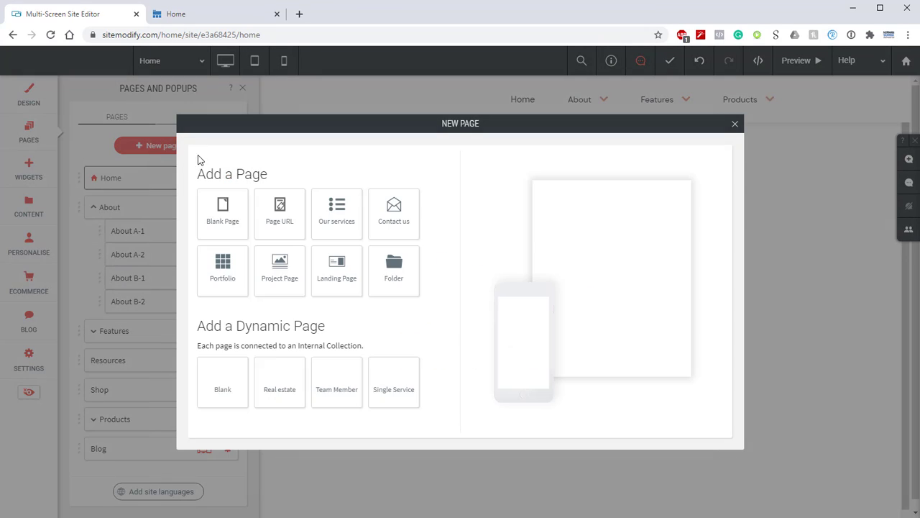
{"action": "left_click", "coordinate": [229, 214]}
{"action": "left_click_drag", "start_coordinate": [322, 220], "coordinate": [153, 238]}
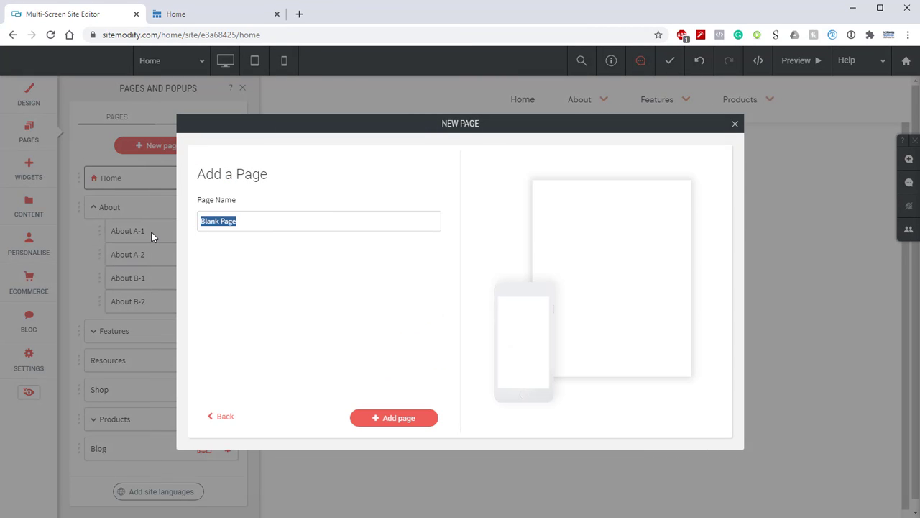
{"action": "type", "text": "aBOUT"}
{"action": "key", "text": "BackSpace"}
{"action": "key", "text": "BackSpace"}
{"action": "key", "text": "BackSpace"}
{"action": "key", "text": "BackSpace"}
{"action": "key", "text": "BackSpace"}
{"action": "type", "text": "About C-1"}
{"action": "key", "text": "ctrl+a"}
{"action": "key", "text": "ctrl+c"}
{"action": "left_click", "coordinate": [393, 417]}
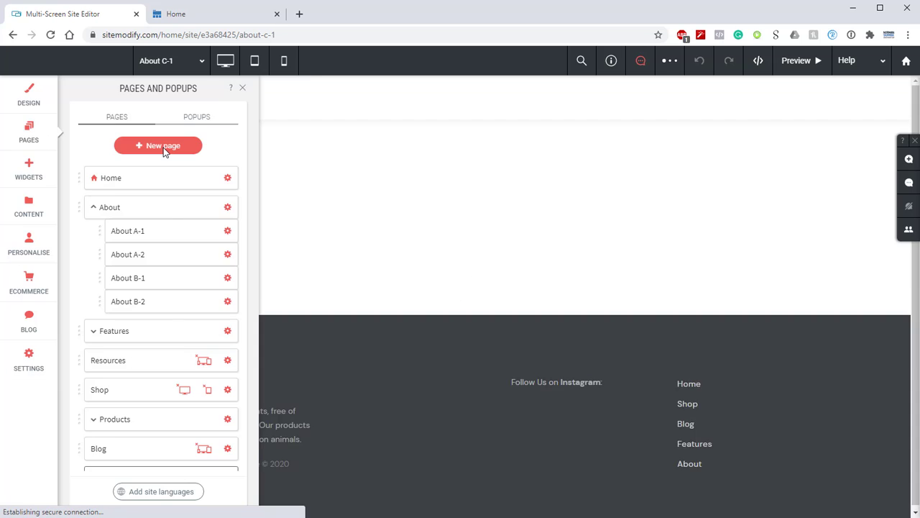
Add another blank page named About C-2, reusing the copied page name.
{"action": "left_click", "coordinate": [164, 147]}
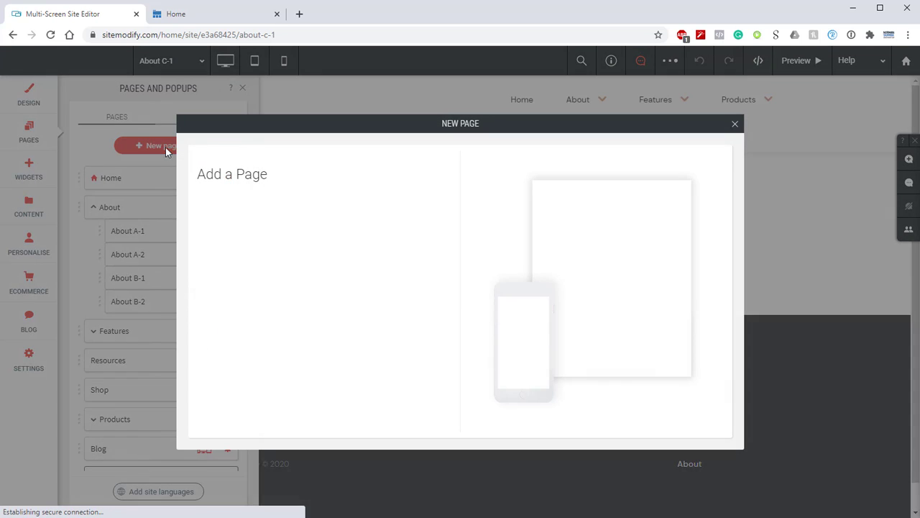
{"action": "left_click", "coordinate": [230, 228]}
{"action": "left_click_drag", "start_coordinate": [256, 223], "coordinate": [167, 226]}
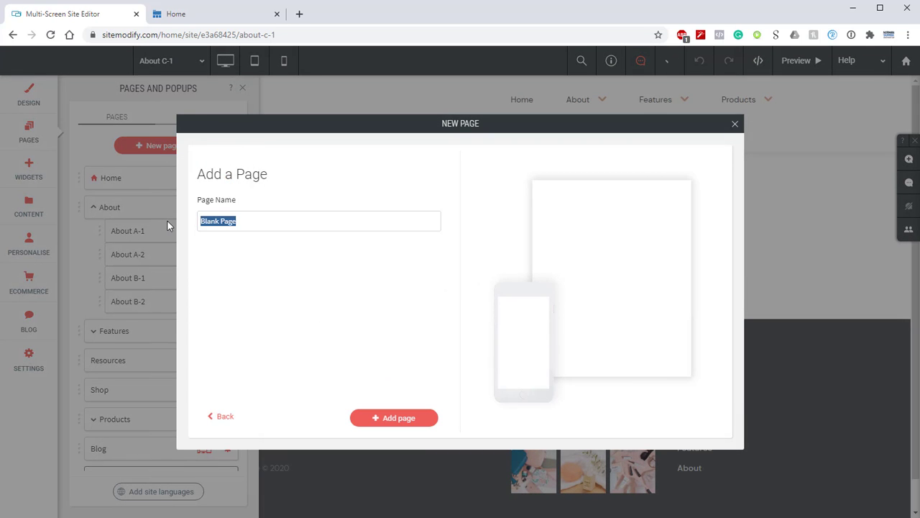
{"action": "key", "text": "ctrl+v"}
{"action": "key", "text": "BackSpace"}
{"action": "type", "text": "2"}
{"action": "left_click", "coordinate": [407, 420]}
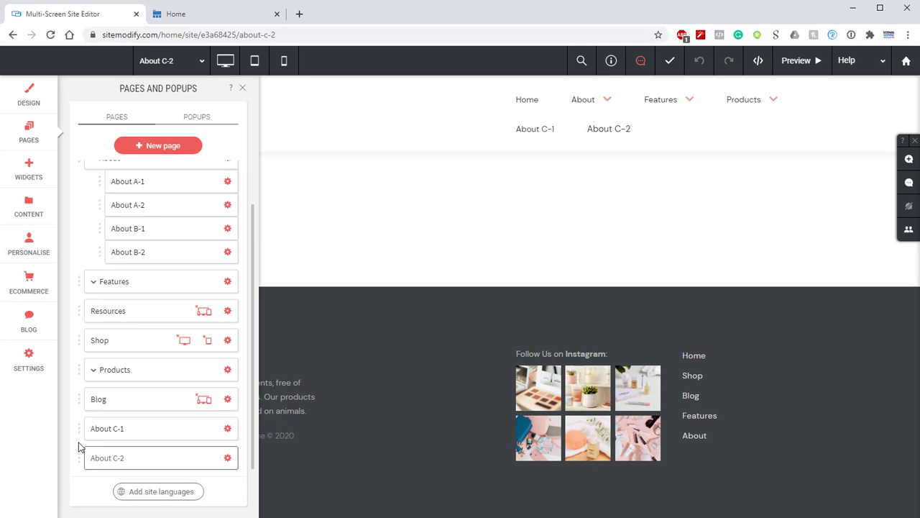
Nest the pages About C-1 and About C-2 under About, below About B-2.
{"action": "mouse_move", "coordinate": [112, 280]}
{"action": "left_mouse_down"}
{"action": "mouse_move", "coordinate": [107, 261]}
{"action": "mouse_move", "coordinate": [99, 292]}
{"action": "left_mouse_up"}
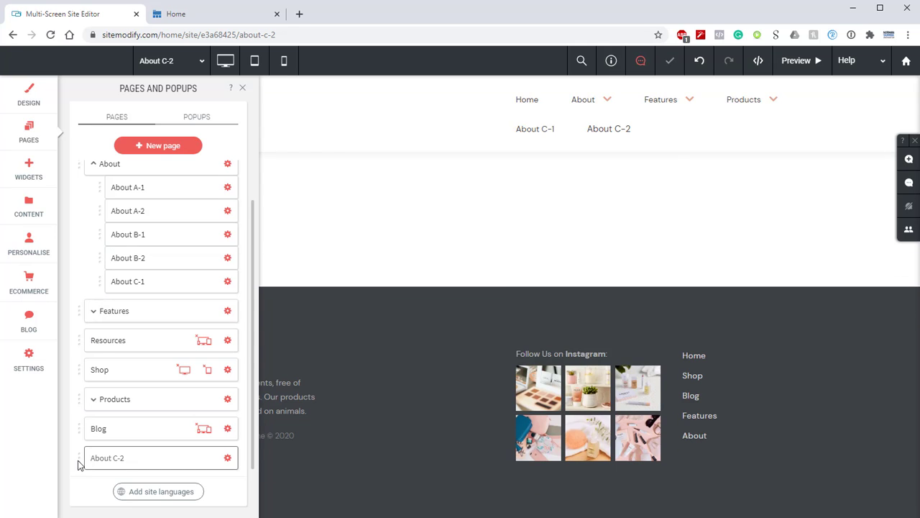
{"action": "left_click_drag", "start_coordinate": [80, 464], "coordinate": [99, 314]}
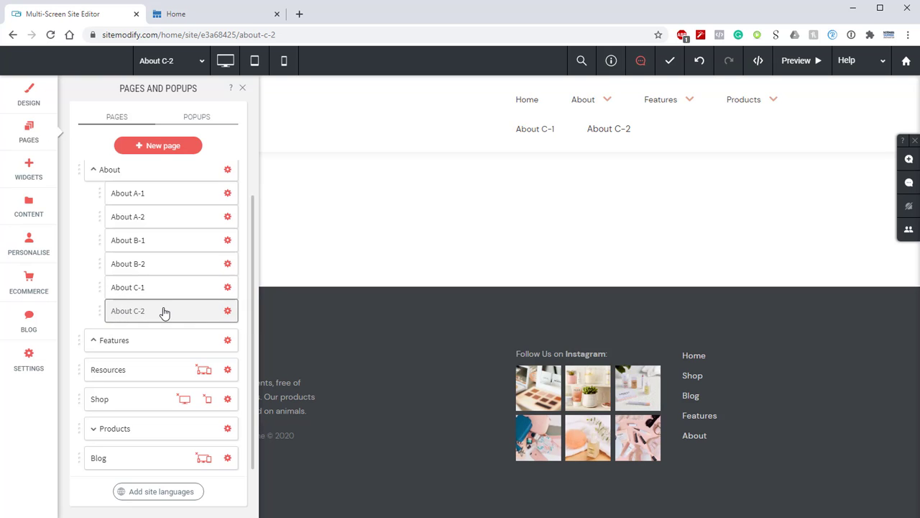
Turn on No index in the SEO settings of About C-1 and About C-2, and close the page settings.
{"action": "left_click", "coordinate": [228, 288]}
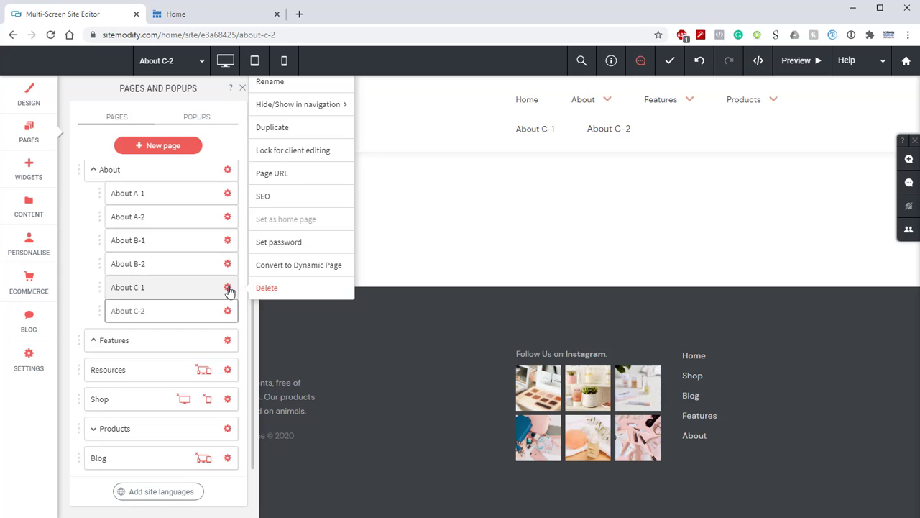
{"action": "left_click", "coordinate": [290, 205]}
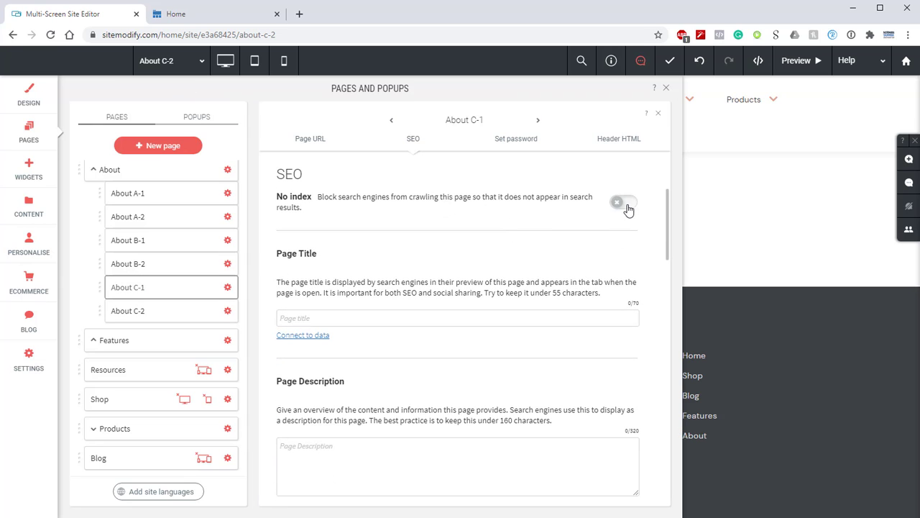
{"action": "left_click", "coordinate": [622, 205]}
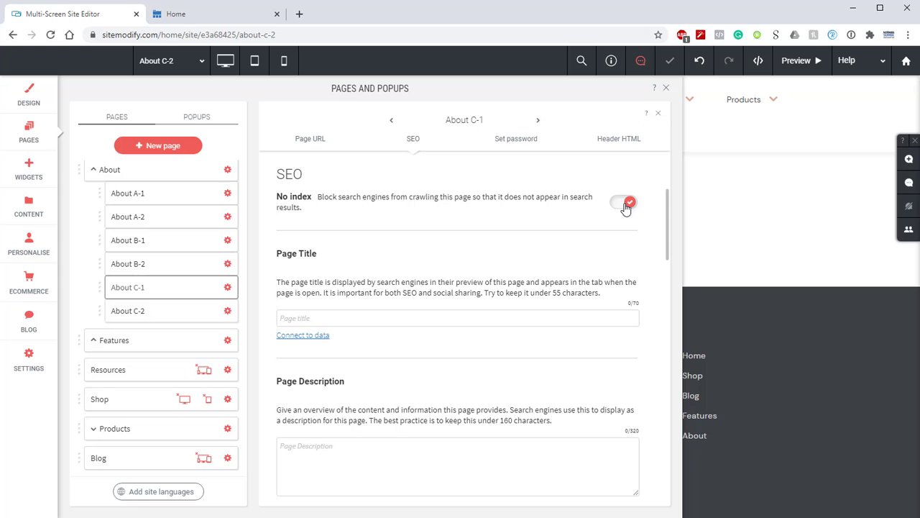
{"action": "left_click", "coordinate": [538, 121]}
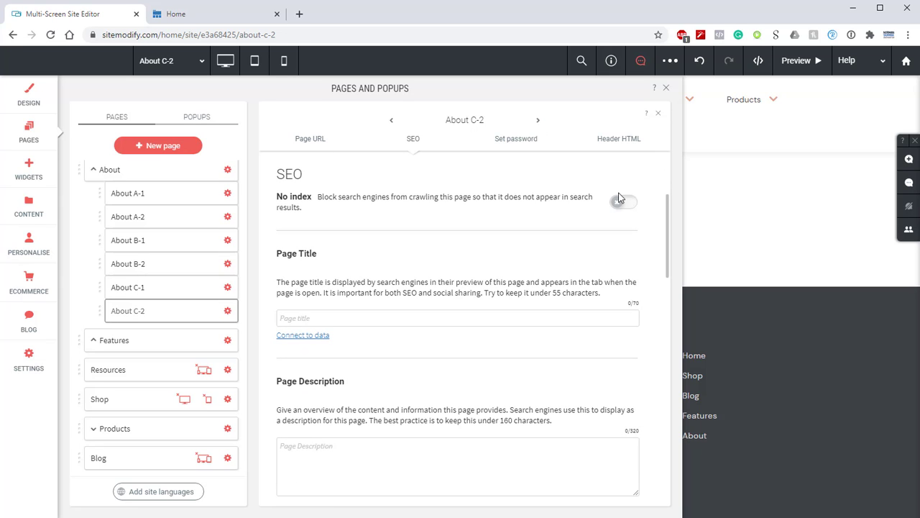
{"action": "left_click", "coordinate": [625, 204]}
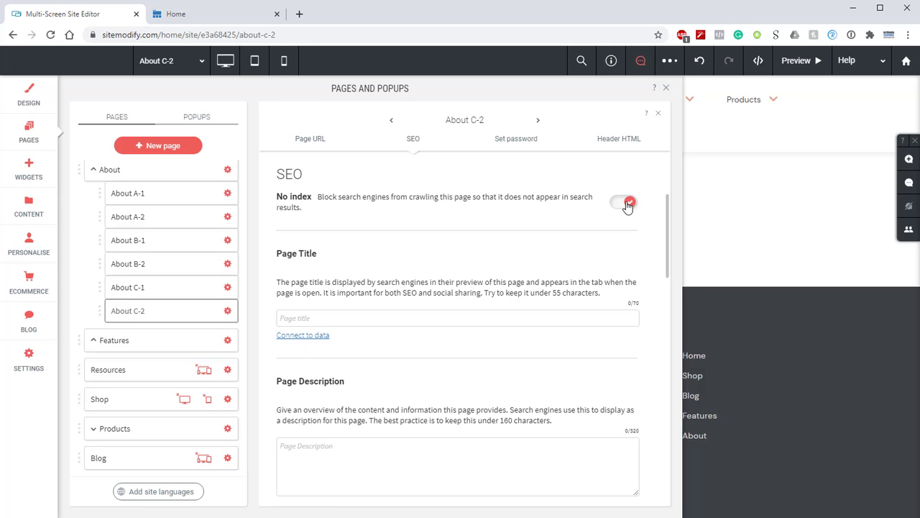
{"action": "left_click", "coordinate": [667, 89]}
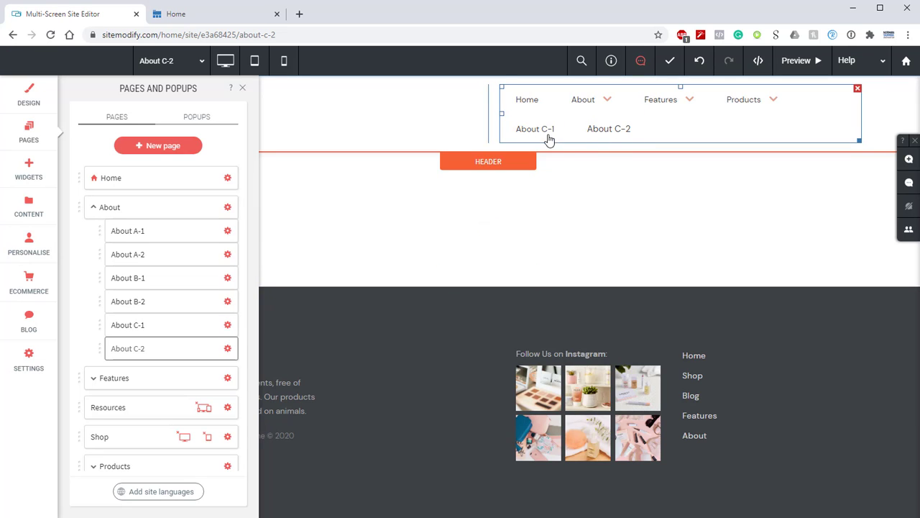
Reload the editor to refresh the header menu and switch to the Home page.
{"action": "left_click", "coordinate": [51, 36]}
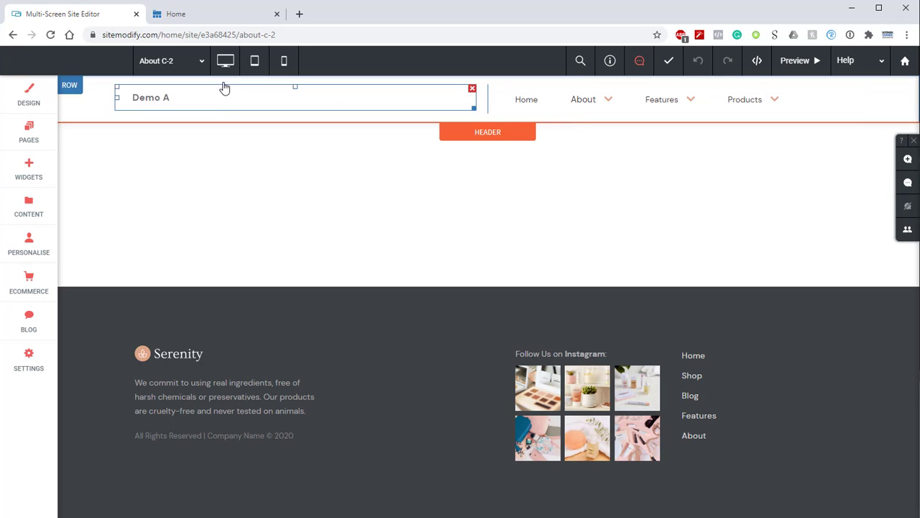
{"action": "left_click", "coordinate": [170, 61]}
{"action": "left_click", "coordinate": [167, 85]}
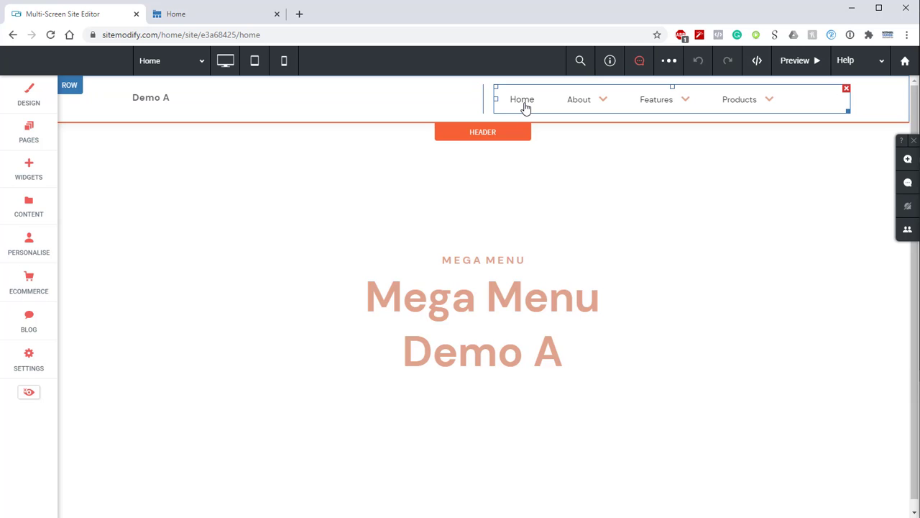
Open the header mega menu's content settings and add two more item overrides.
{"action": "left_click", "coordinate": [526, 105]}
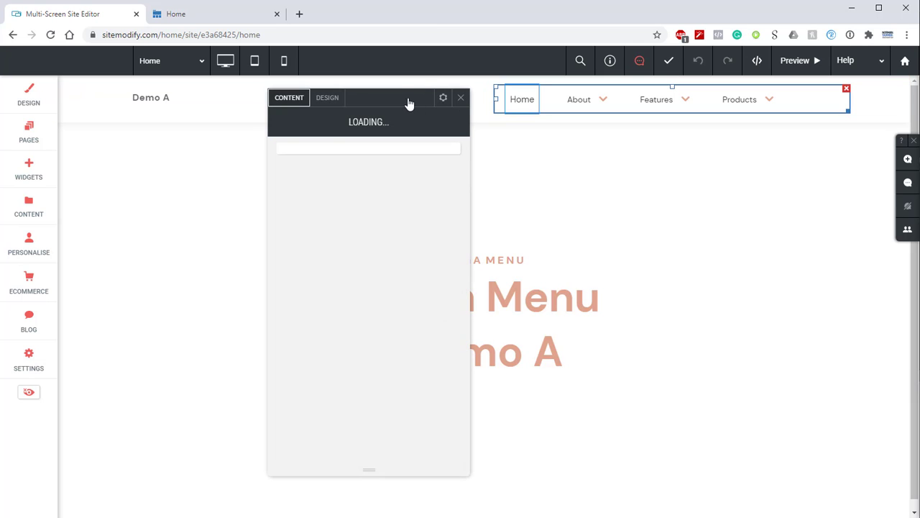
{"action": "scroll", "coordinate": [368, 147], "scroll_direction": "down", "scroll_amount": 5}
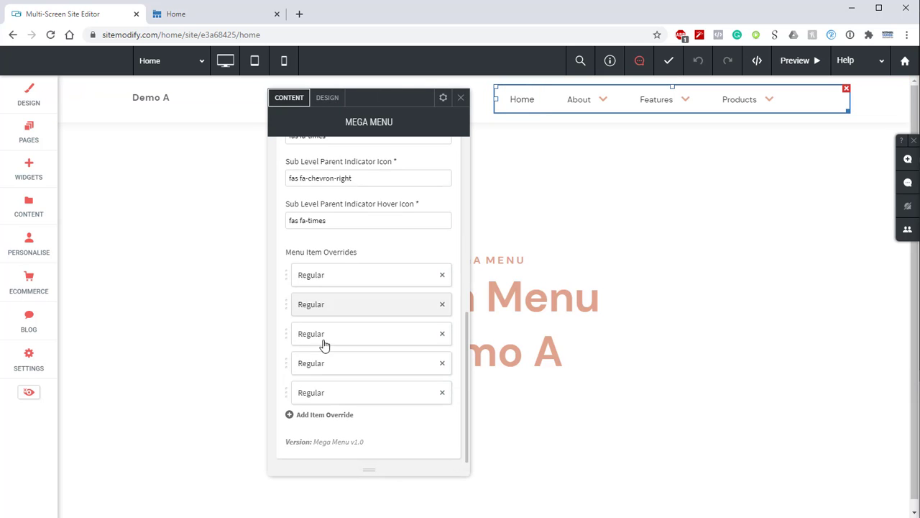
{"action": "left_click", "coordinate": [319, 415]}
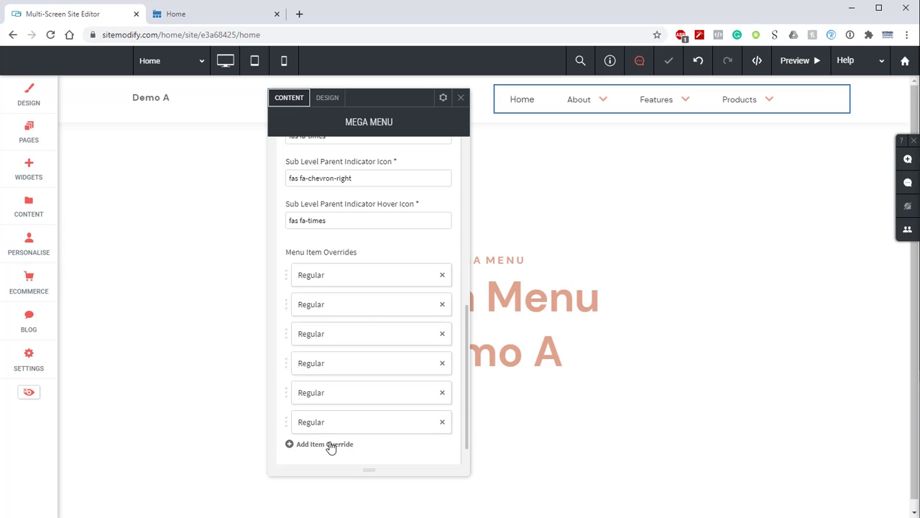
{"action": "left_click", "coordinate": [322, 417]}
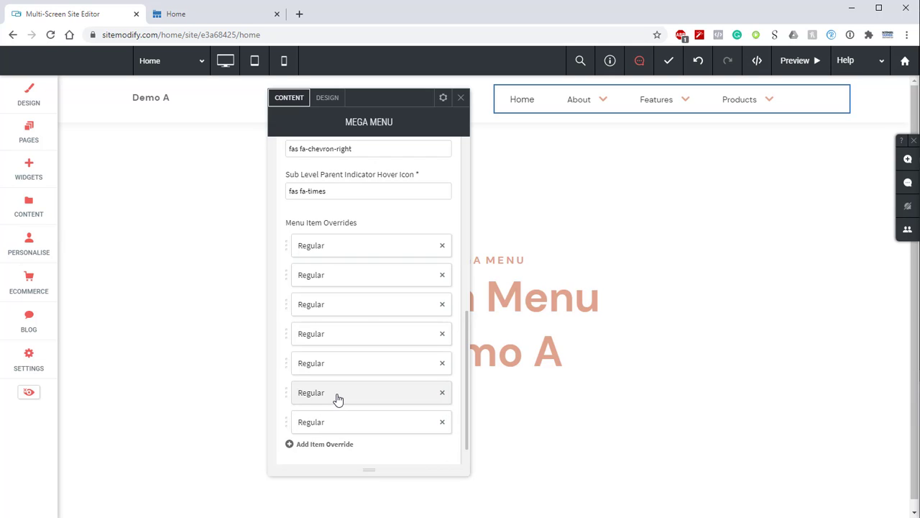
Link the sixth item override to the existing page About C-1.
{"action": "left_click", "coordinate": [337, 395]}
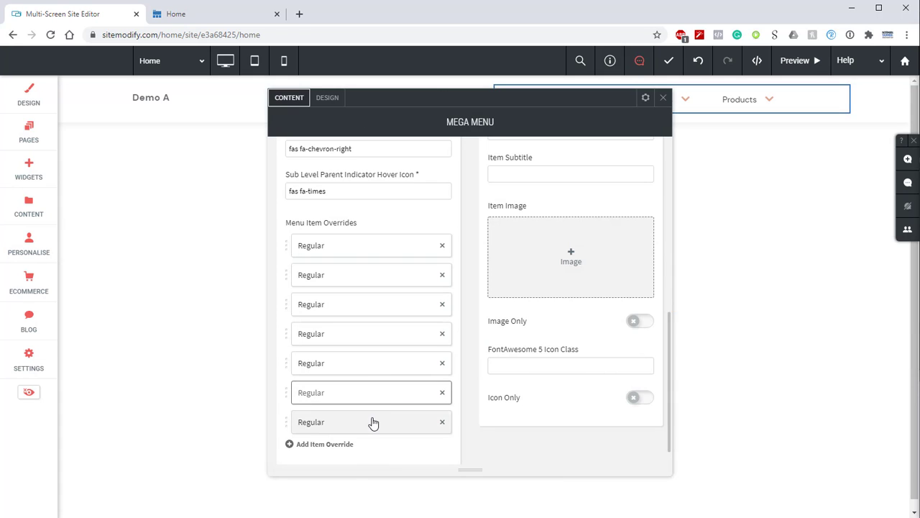
{"action": "scroll", "coordinate": [598, 340], "scroll_direction": "up", "scroll_amount": 10}
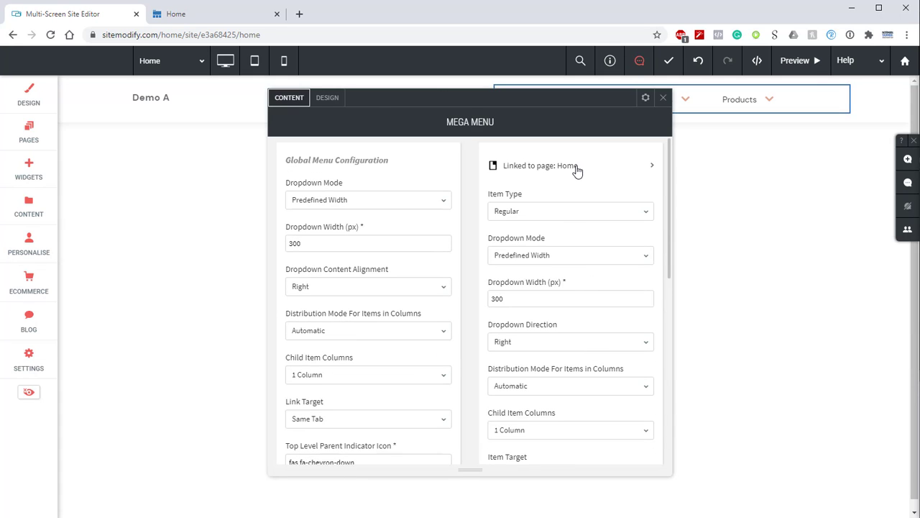
{"action": "left_click", "coordinate": [576, 168]}
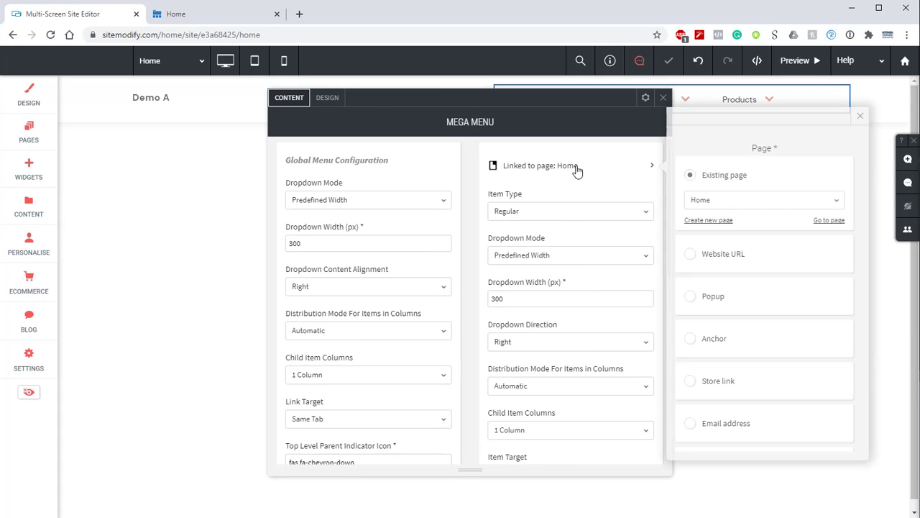
{"action": "left_click", "coordinate": [724, 207]}
{"action": "scroll", "coordinate": [730, 220], "scroll_direction": "down", "scroll_amount": 3}
{"action": "left_click", "coordinate": [733, 210]}
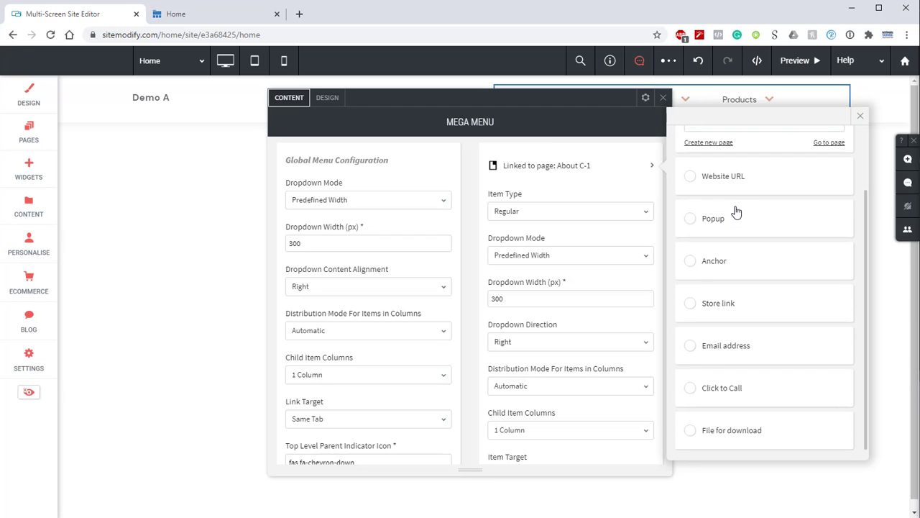
Set the About C-1 override's item type to Contact Details and its dropdown width to 200 px.
{"action": "left_click", "coordinate": [555, 212]}
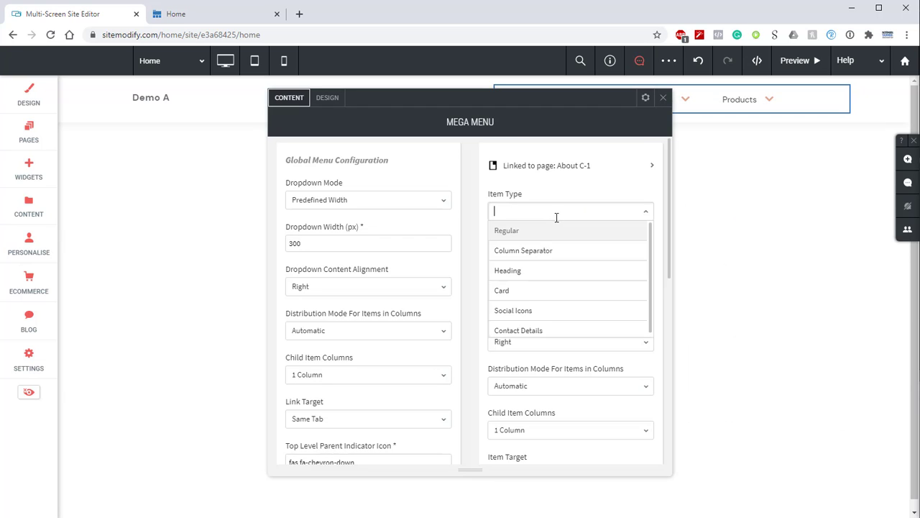
{"action": "left_click", "coordinate": [545, 331]}
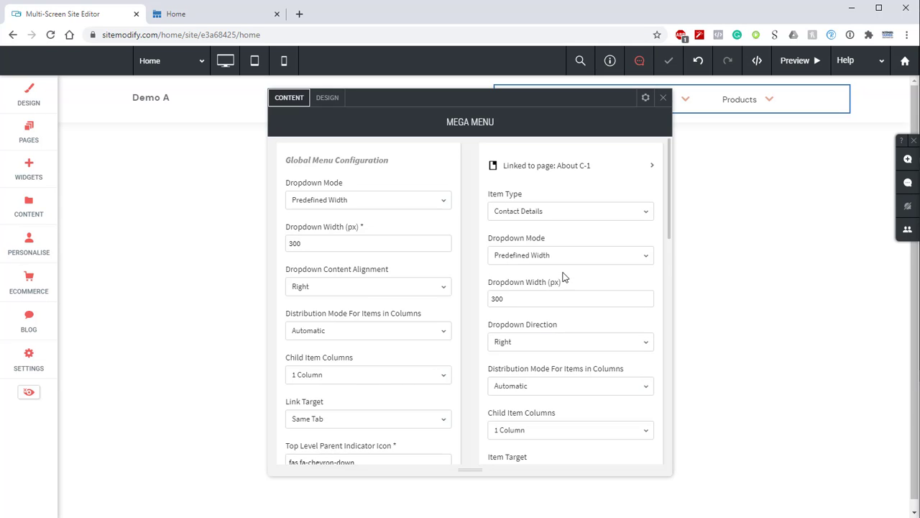
{"action": "left_click_drag", "start_coordinate": [538, 298], "coordinate": [472, 306]}
{"action": "type", "text": "25"}
{"action": "key", "text": "BackSpace"}
{"action": "type", "text": "00"}
Turn on Display Item Title for the About C-1 override and use the Serenity image found with "LOGO-810" as its logo.
{"action": "scroll", "coordinate": [543, 330], "scroll_direction": "down", "scroll_amount": 4}
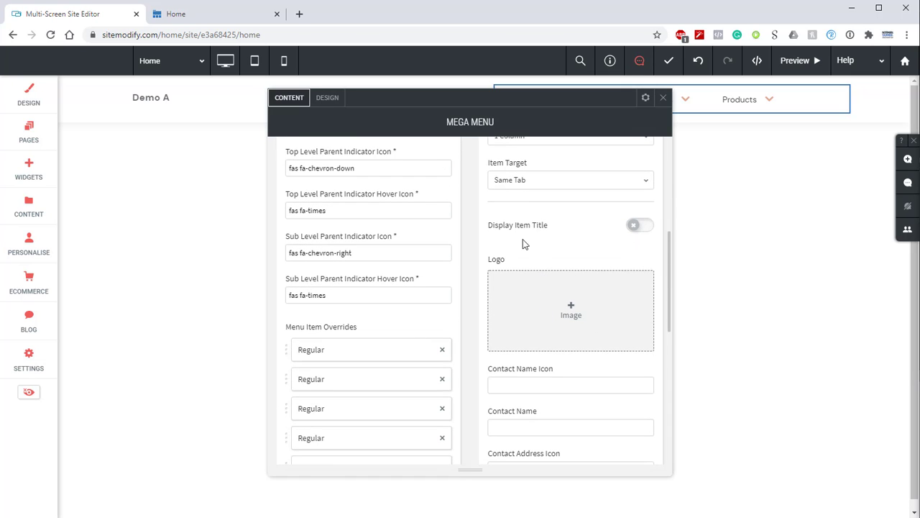
{"action": "left_click", "coordinate": [645, 226]}
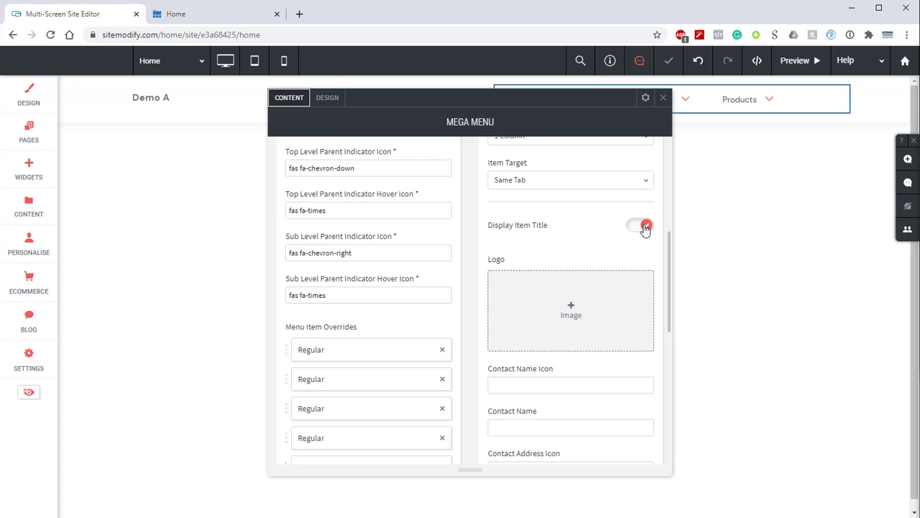
{"action": "left_click", "coordinate": [595, 308]}
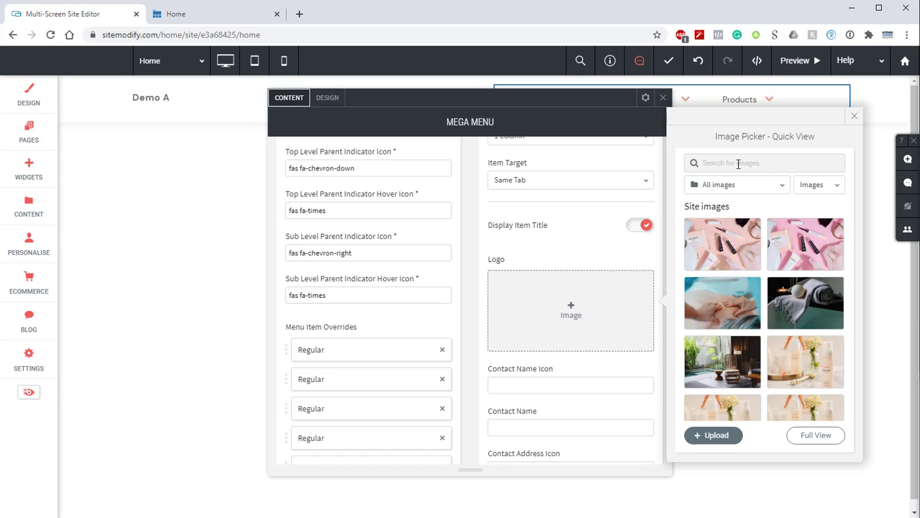
{"action": "type", "text": "LOGO"}
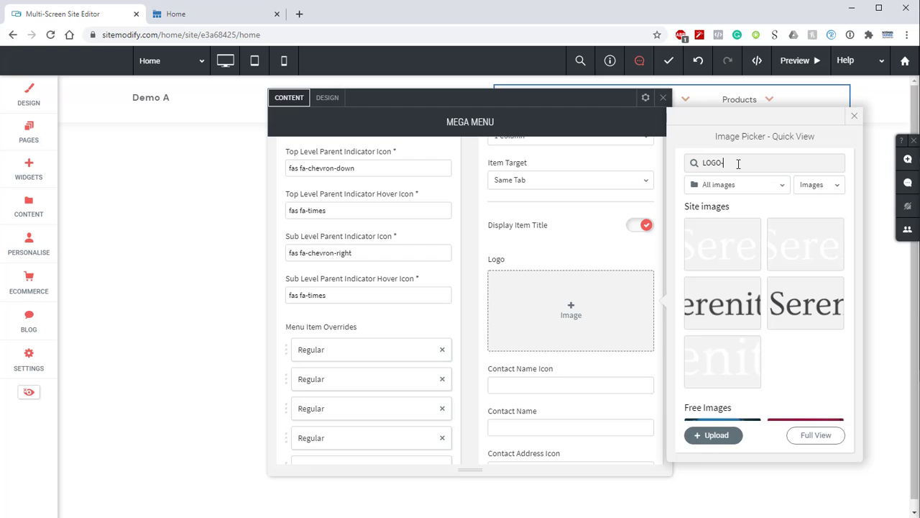
{"action": "type", "text": "-810"}
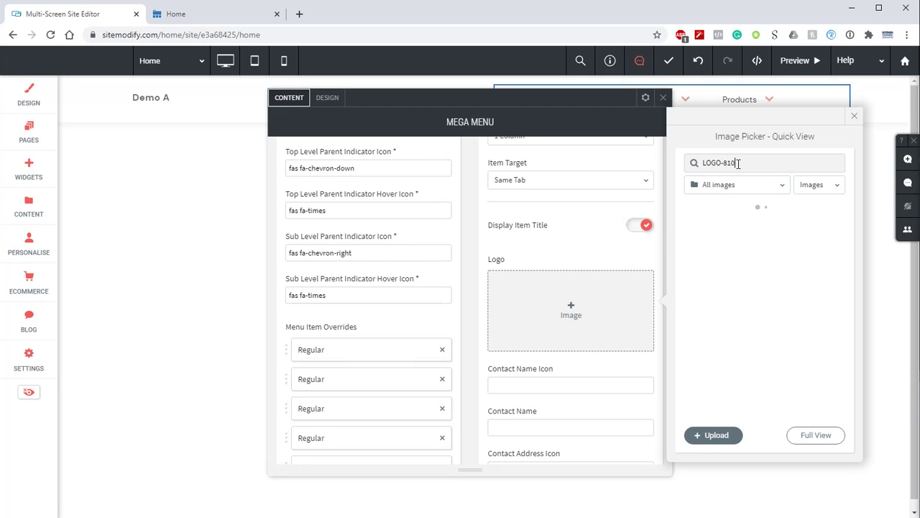
{"action": "mouse_move", "coordinate": [724, 245]}
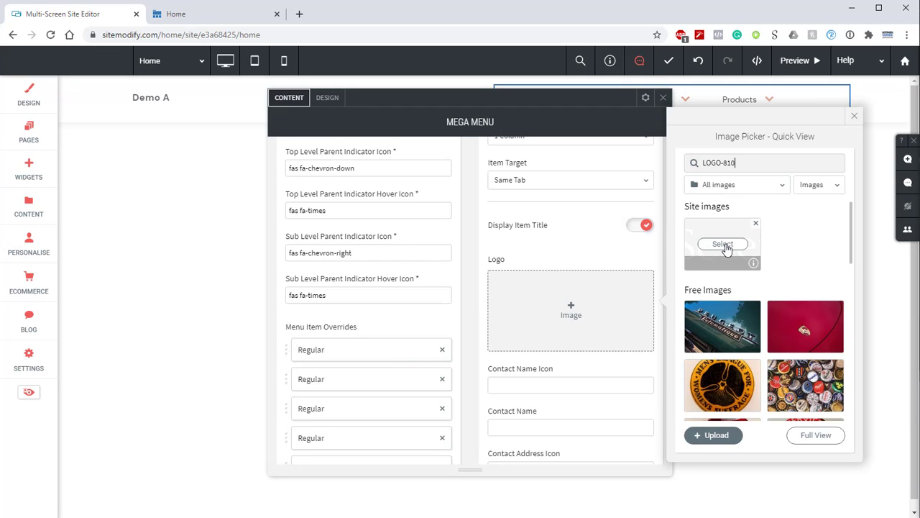
{"action": "left_click", "coordinate": [724, 244]}
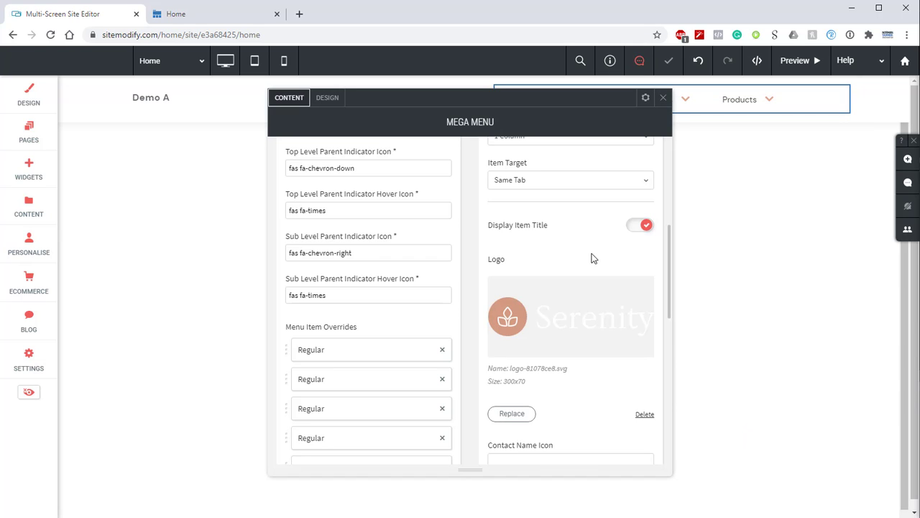
{"action": "scroll", "coordinate": [588, 288], "scroll_direction": "down", "scroll_amount": 4}
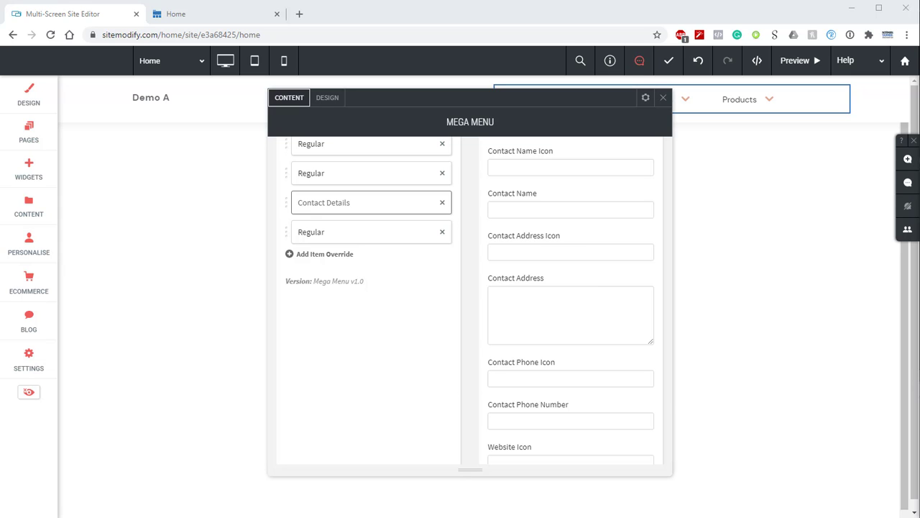
Fill in the About C-1 override's contact address and phone number, and set its website to serenitybeauty.com.
{"action": "right_click", "coordinate": [519, 292]}
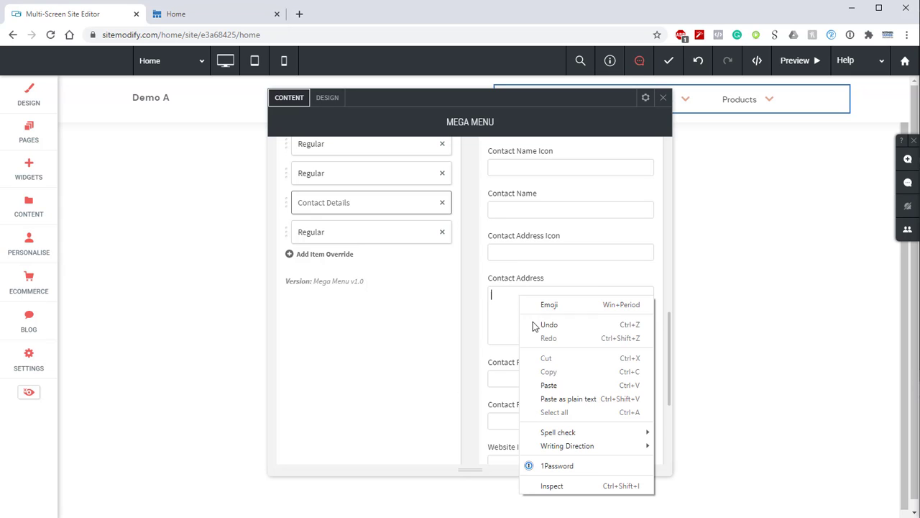
{"action": "left_click", "coordinate": [549, 384]}
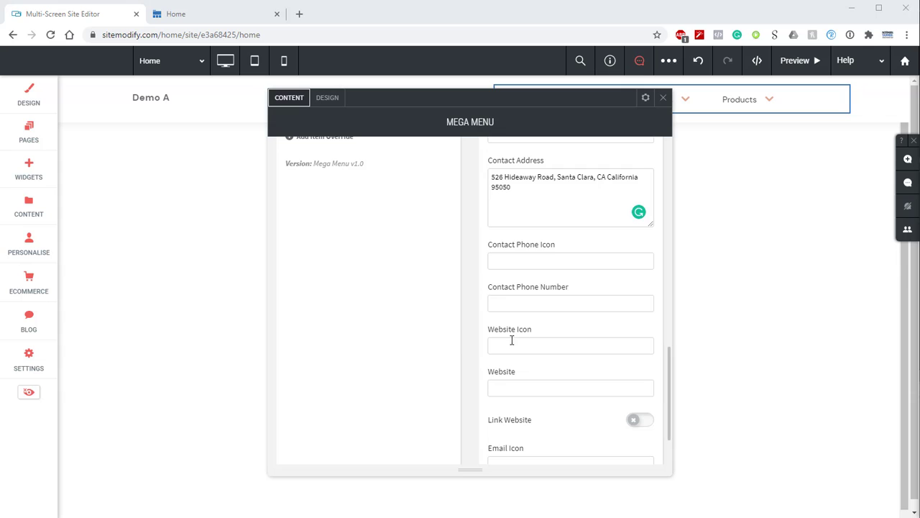
{"action": "right_click", "coordinate": [518, 298]}
{"action": "left_click", "coordinate": [541, 384]}
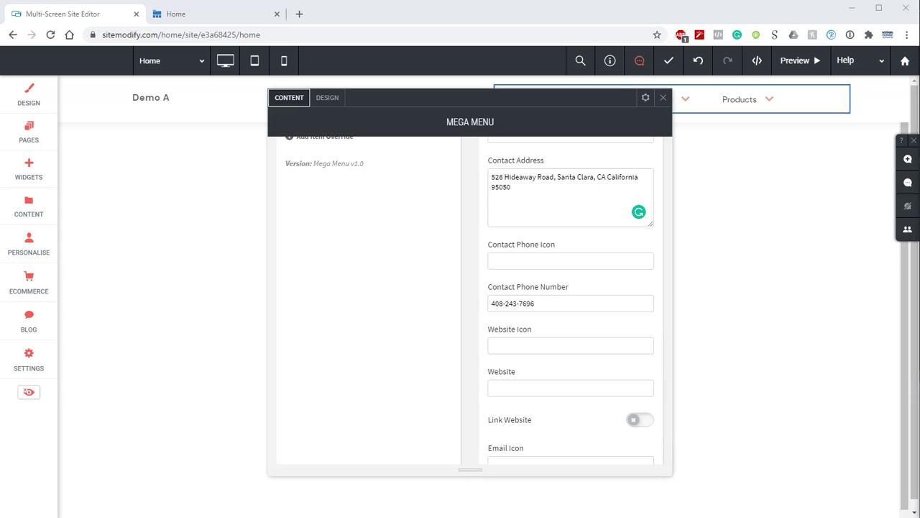
{"action": "right_click", "coordinate": [530, 387]}
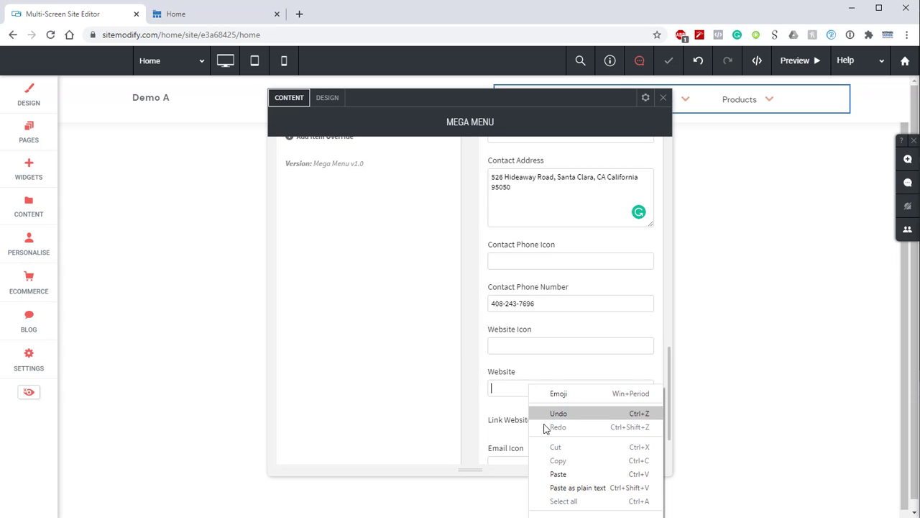
{"action": "left_click", "coordinate": [557, 483]}
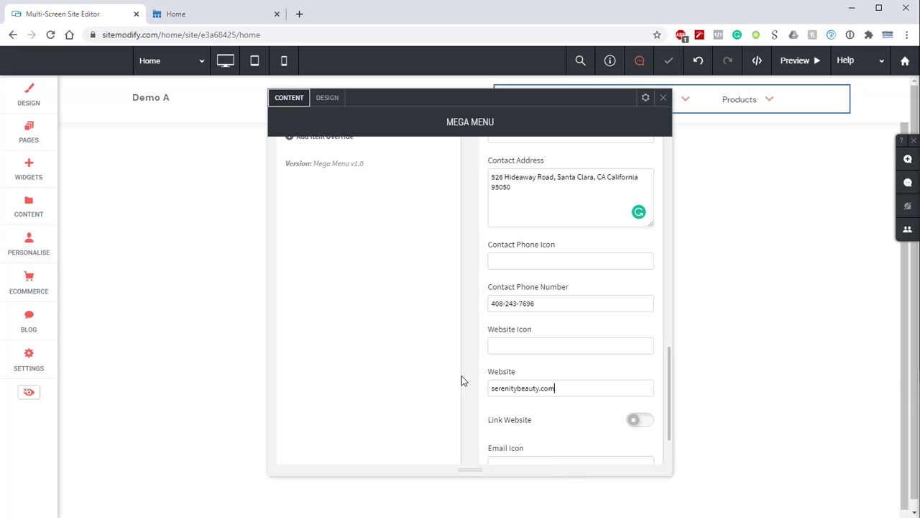
{"action": "scroll", "coordinate": [462, 376], "scroll_direction": "up", "scroll_amount": 3}
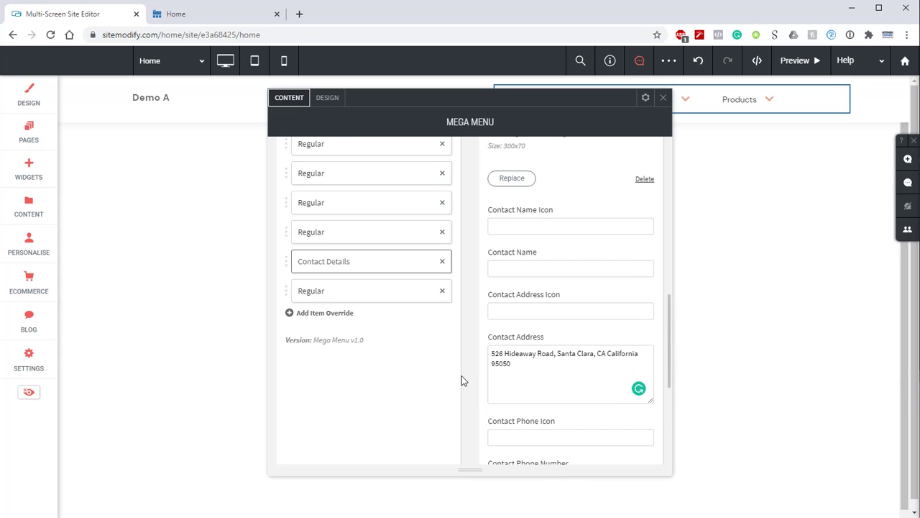
Link the seventh item override to the existing page About C-2 and set its item type to Social Icons.
{"action": "left_click", "coordinate": [334, 294]}
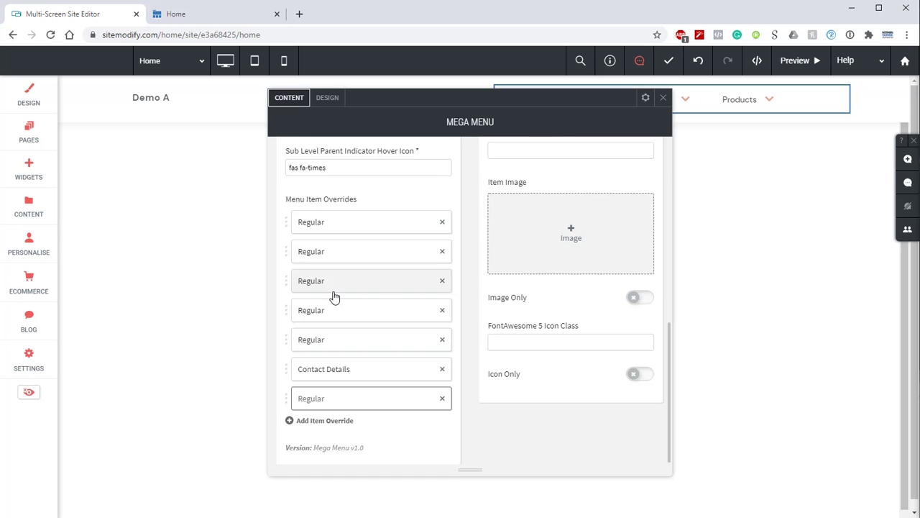
{"action": "scroll", "coordinate": [540, 258], "scroll_direction": "up", "scroll_amount": 5}
{"action": "scroll", "coordinate": [584, 194], "scroll_direction": "up", "scroll_amount": 3}
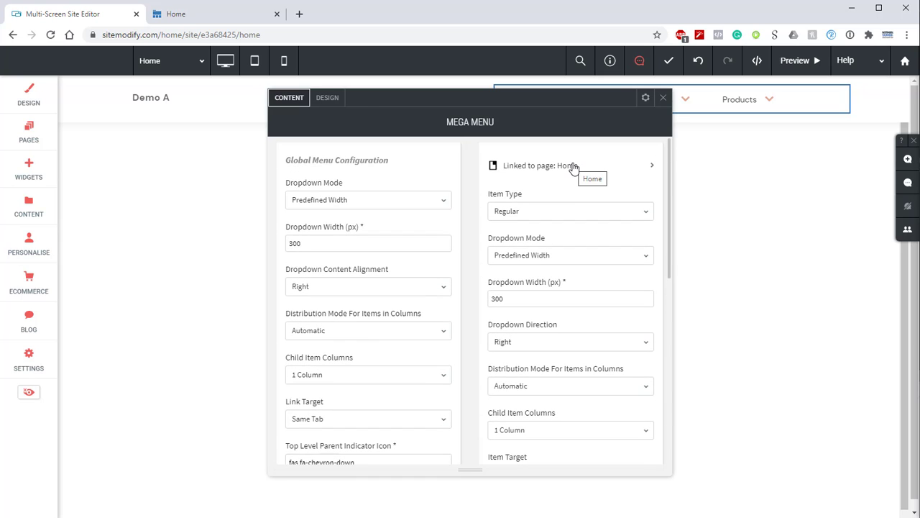
{"action": "left_click", "coordinate": [572, 167]}
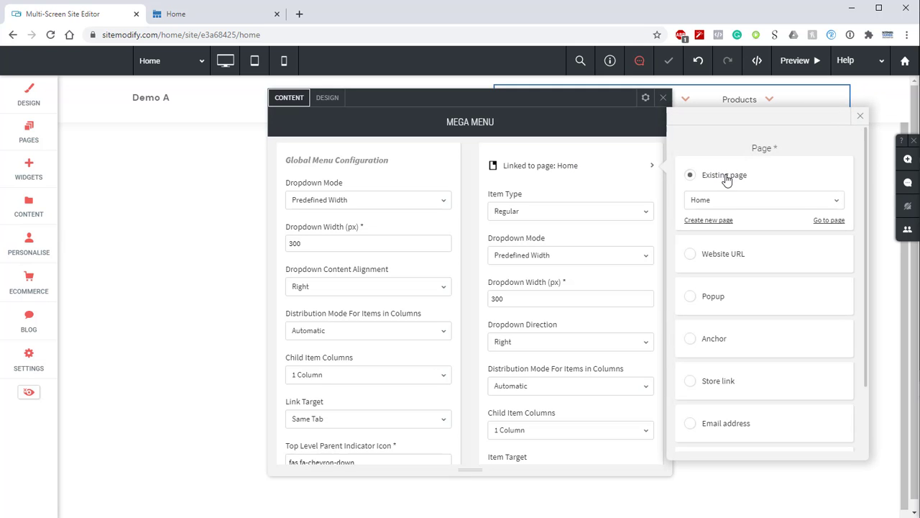
{"action": "left_click", "coordinate": [730, 201]}
{"action": "scroll", "coordinate": [726, 230], "scroll_direction": "down", "scroll_amount": 3}
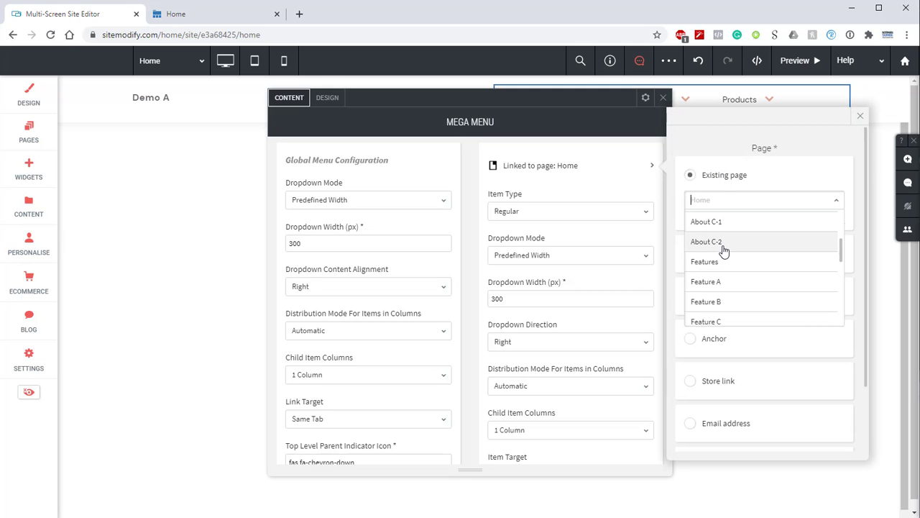
{"action": "left_click", "coordinate": [723, 245]}
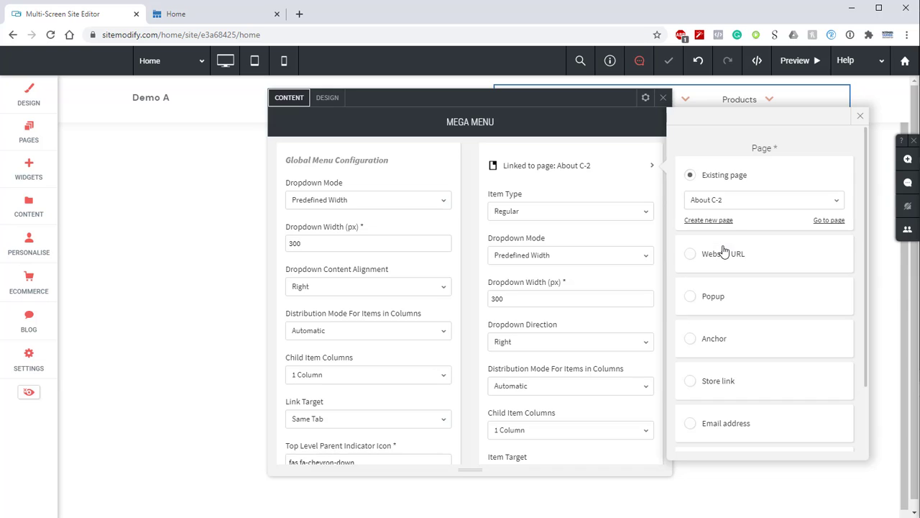
{"action": "left_click", "coordinate": [859, 115]}
{"action": "left_click", "coordinate": [530, 214]}
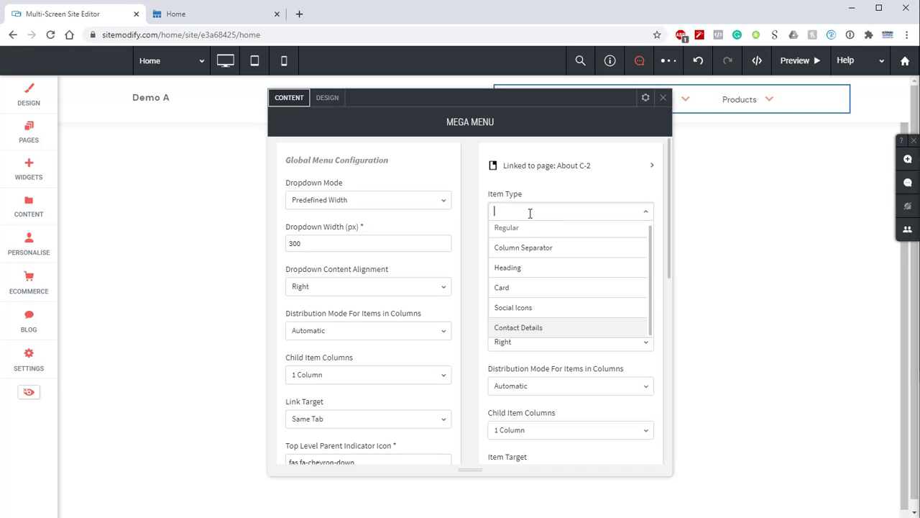
{"action": "left_click", "coordinate": [527, 308]}
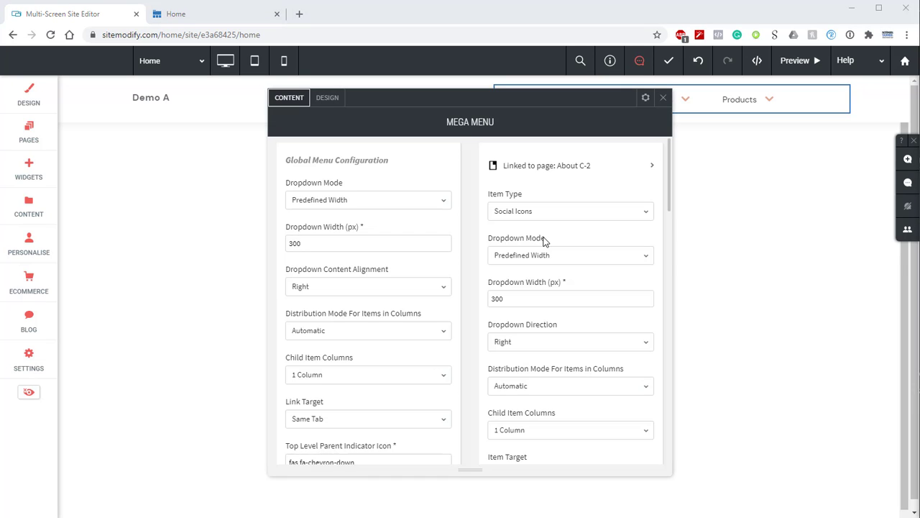
{"action": "scroll", "coordinate": [542, 242], "scroll_direction": "down", "scroll_amount": 5}
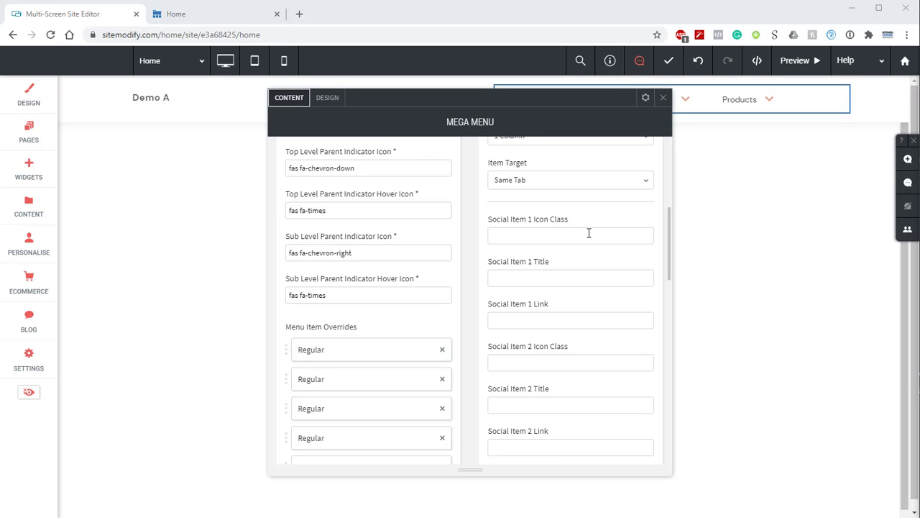
{"action": "scroll", "coordinate": [595, 223], "scroll_direction": "down", "scroll_amount": 1}
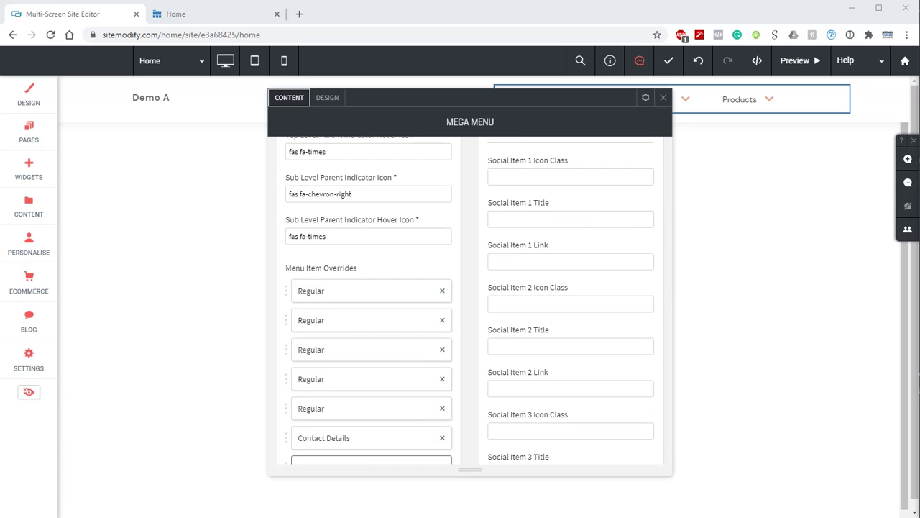
{"action": "right_click", "coordinate": [539, 176]}
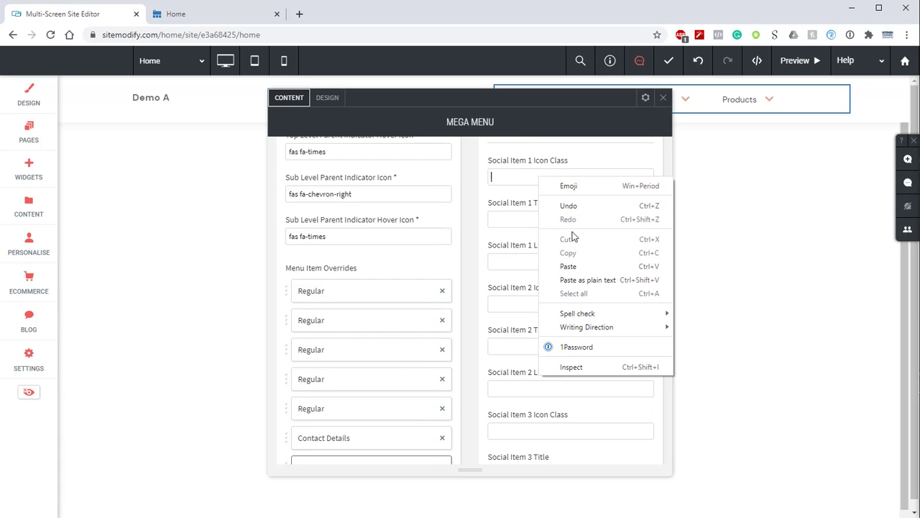
{"action": "left_click", "coordinate": [577, 265]}
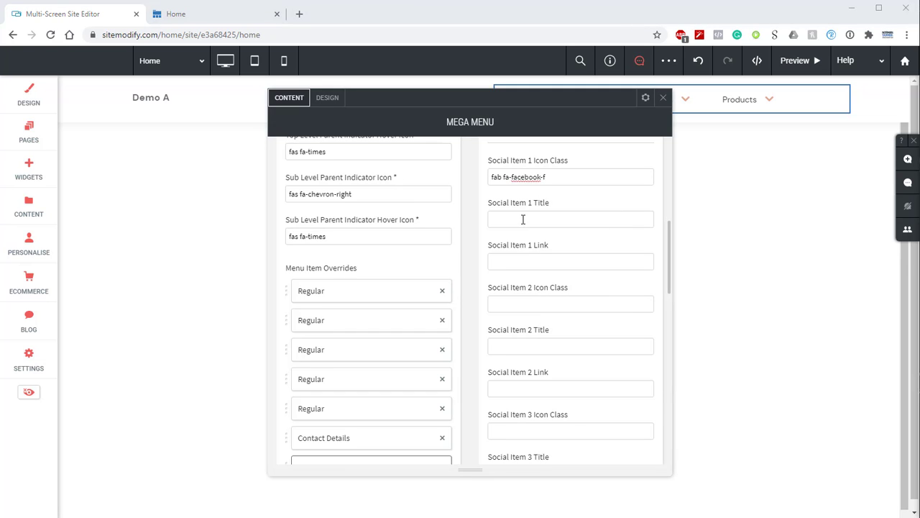
{"action": "left_click", "coordinate": [516, 263]}
{"action": "right_click", "coordinate": [515, 263]}
{"action": "left_click", "coordinate": [536, 353]}
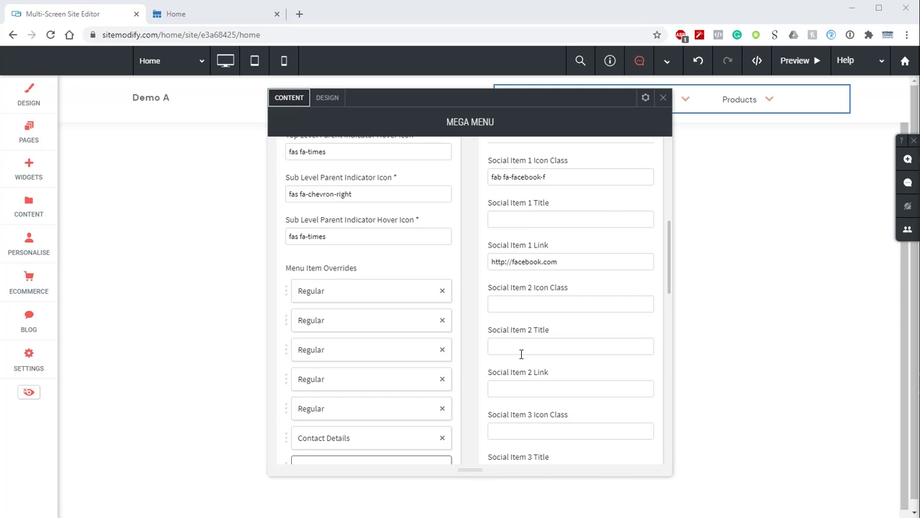
{"action": "left_click", "coordinate": [537, 306]}
{"action": "right_click", "coordinate": [537, 306]}
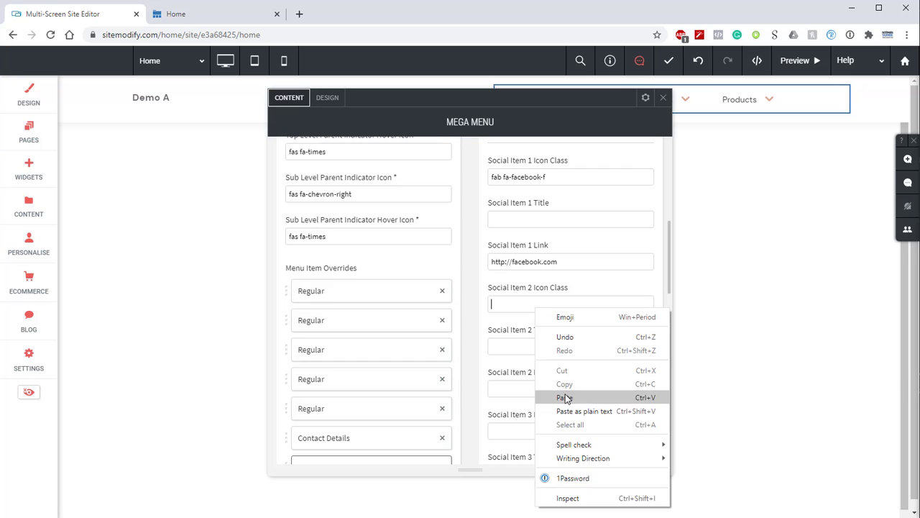
{"action": "left_click", "coordinate": [566, 394]}
{"action": "left_click", "coordinate": [531, 386]}
{"action": "right_click", "coordinate": [531, 386]}
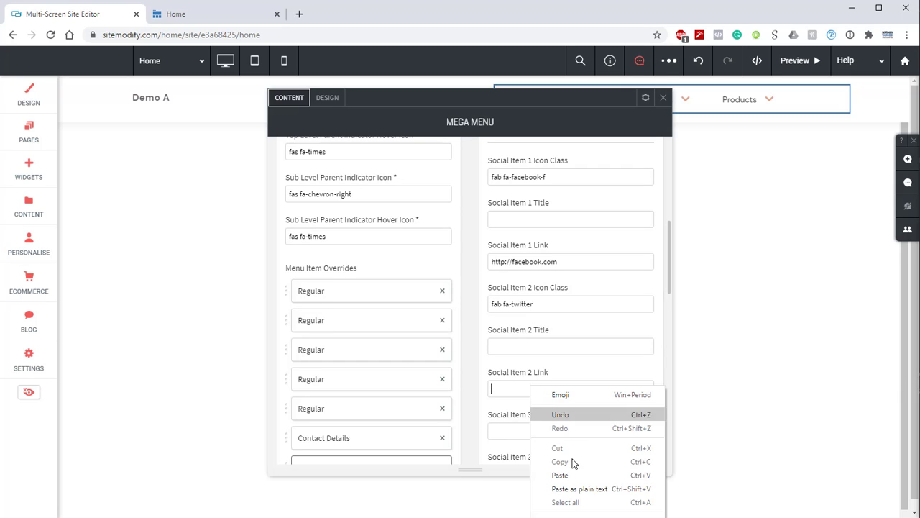
{"action": "left_click", "coordinate": [594, 474]}
{"action": "scroll", "coordinate": [577, 321], "scroll_direction": "down", "scroll_amount": 3}
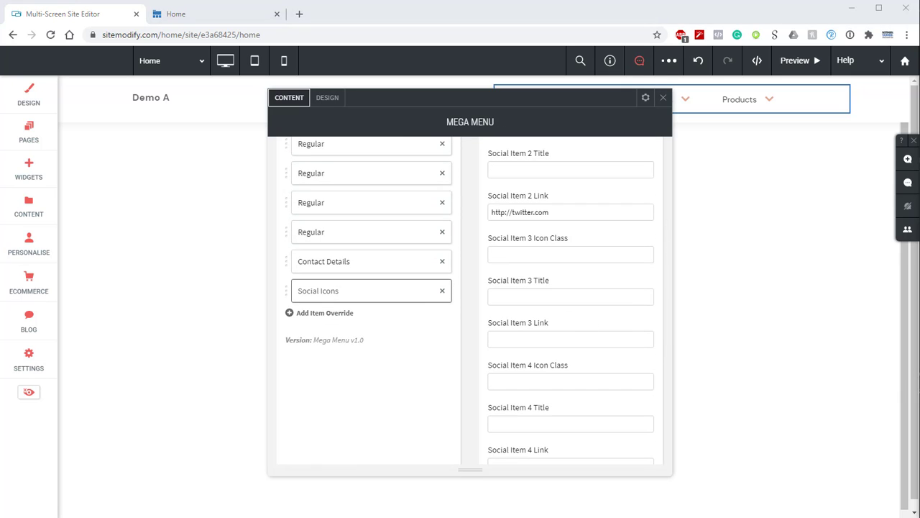
{"action": "left_click", "coordinate": [515, 376]}
{"action": "right_click", "coordinate": [515, 376]}
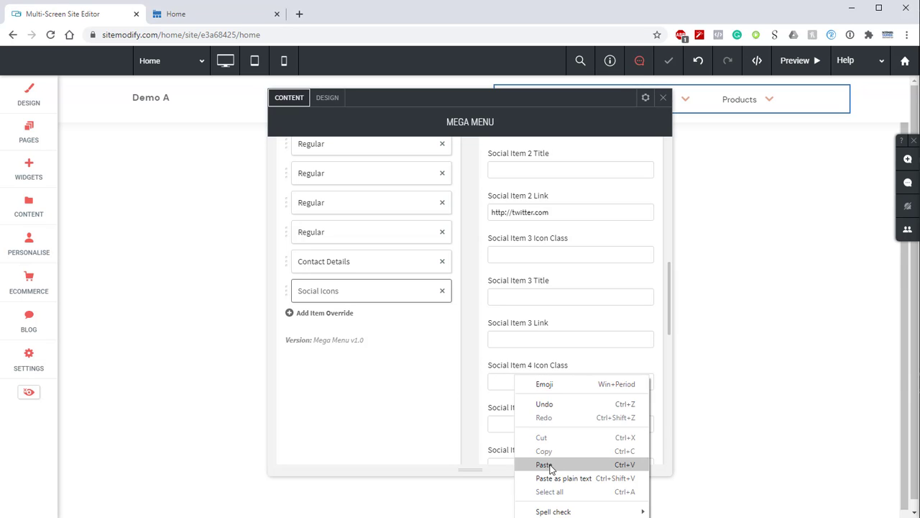
{"action": "left_click", "coordinate": [544, 464]}
{"action": "scroll", "coordinate": [550, 425], "scroll_direction": "down", "scroll_amount": 3}
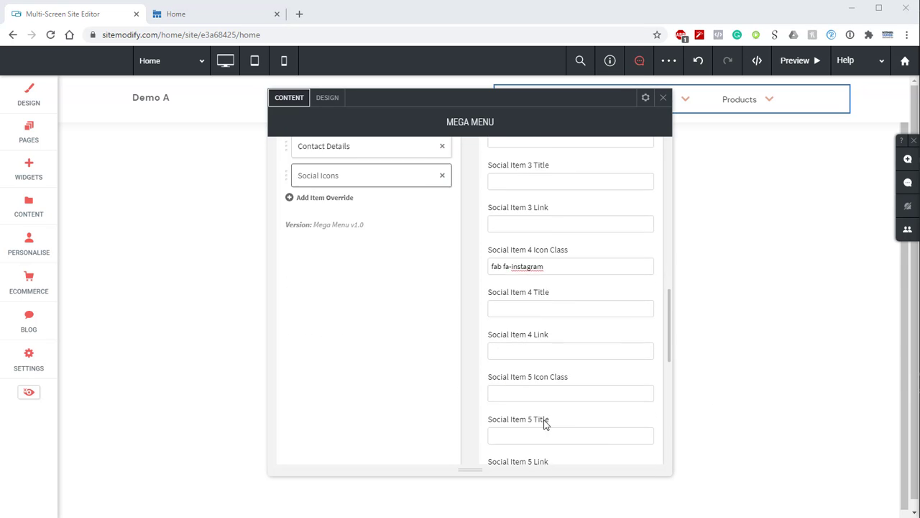
{"action": "scroll", "coordinate": [544, 421], "scroll_direction": "up", "scroll_amount": 1}
{"action": "right_click", "coordinate": [520, 405]}
{"action": "mouse_move", "coordinate": [543, 343]}
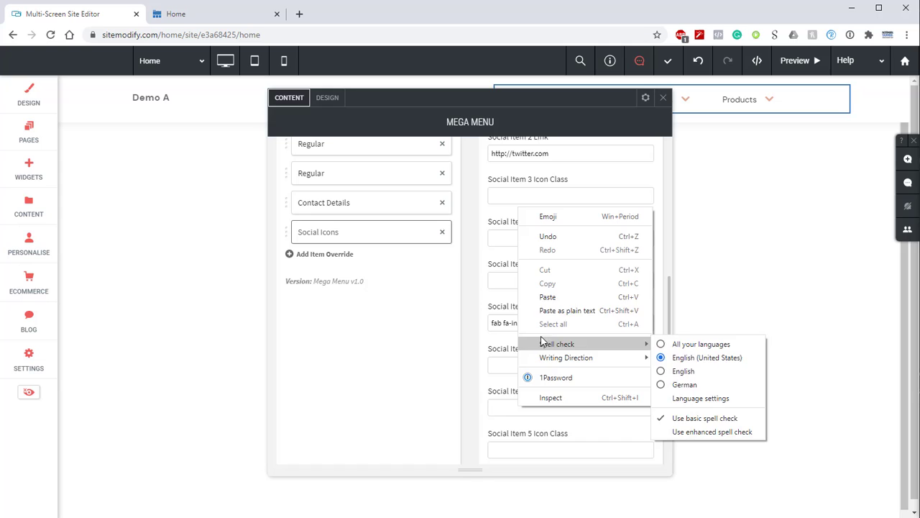
{"action": "left_click", "coordinate": [558, 297]}
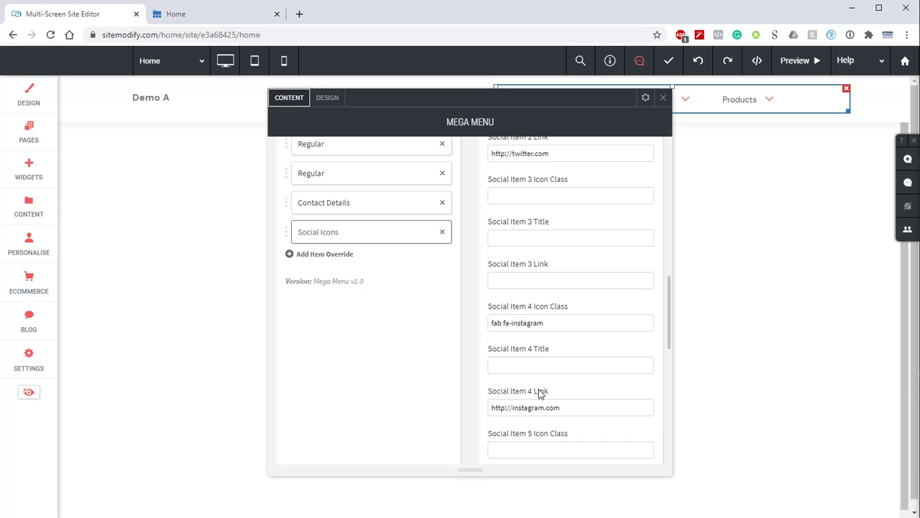
{"action": "left_click_drag", "start_coordinate": [544, 323], "coordinate": [470, 331]}
{"action": "key", "text": "ctrl+c"}
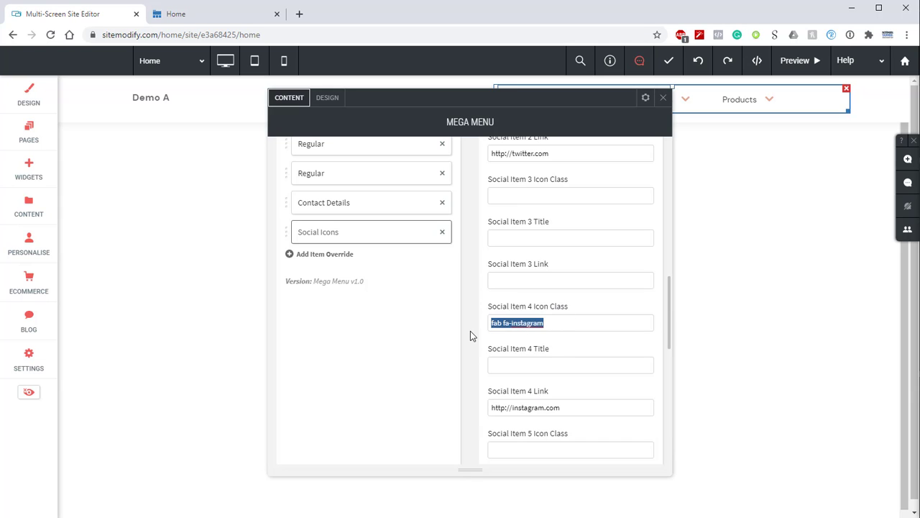
{"action": "left_click", "coordinate": [555, 185]}
{"action": "key", "text": "ctrl+v"}
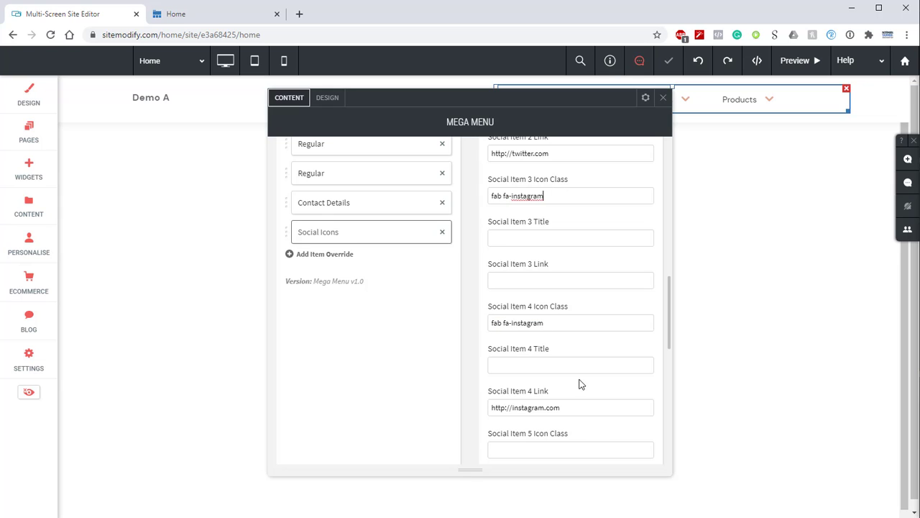
{"action": "left_click_drag", "start_coordinate": [568, 408], "coordinate": [504, 400]}
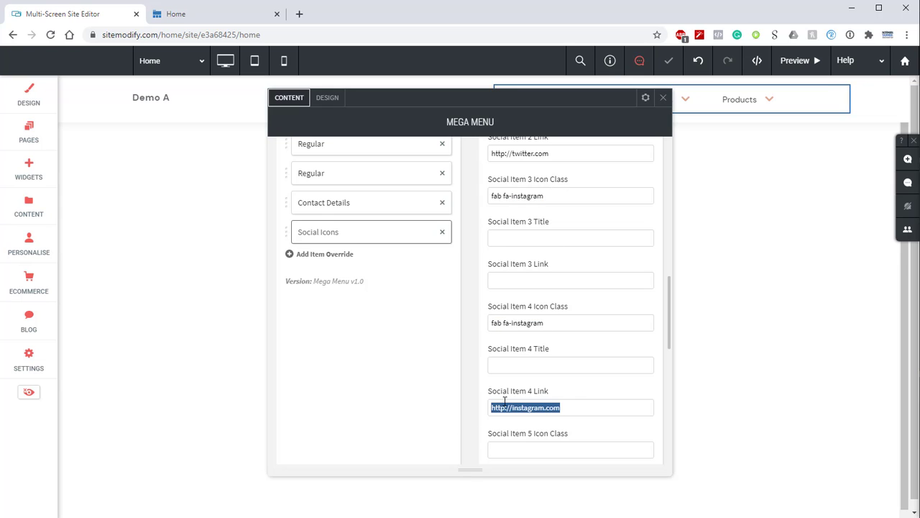
{"action": "left_click", "coordinate": [512, 277]}
{"action": "type", "text": "http://instagram.com"}
Clear the icon class and link of Social Item 4.
{"action": "left_click_drag", "start_coordinate": [577, 322], "coordinate": [457, 331]}
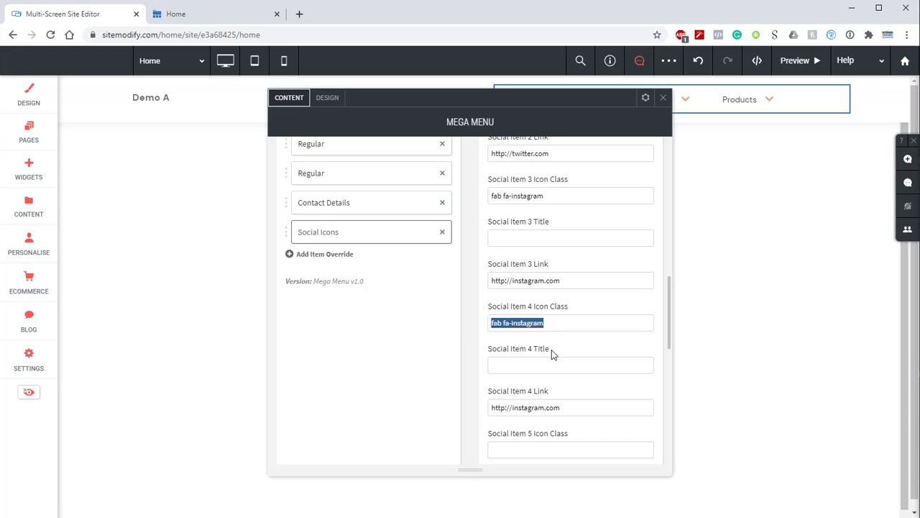
{"action": "key", "text": "BackSpace"}
{"action": "left_click_drag", "start_coordinate": [577, 408], "coordinate": [416, 423]}
{"action": "key", "text": "BackSpace"}
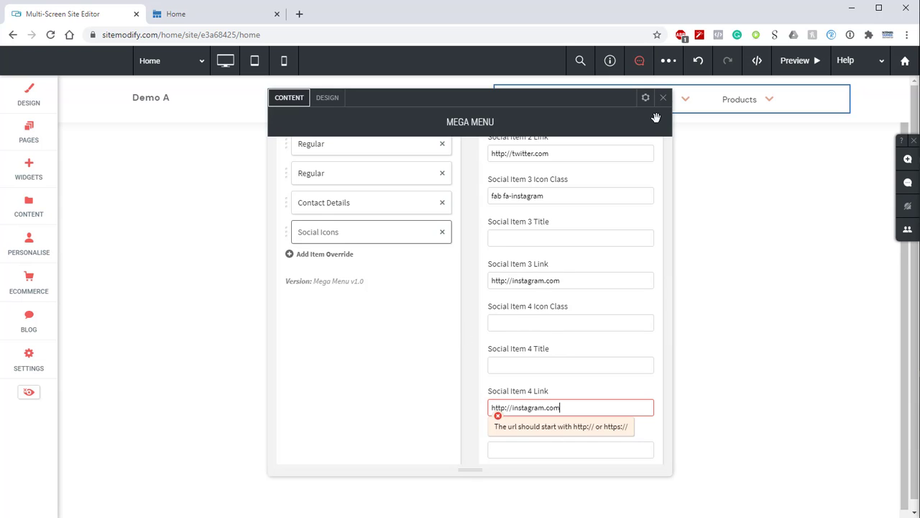
{"action": "left_click_drag", "start_coordinate": [560, 408], "coordinate": [444, 417]}
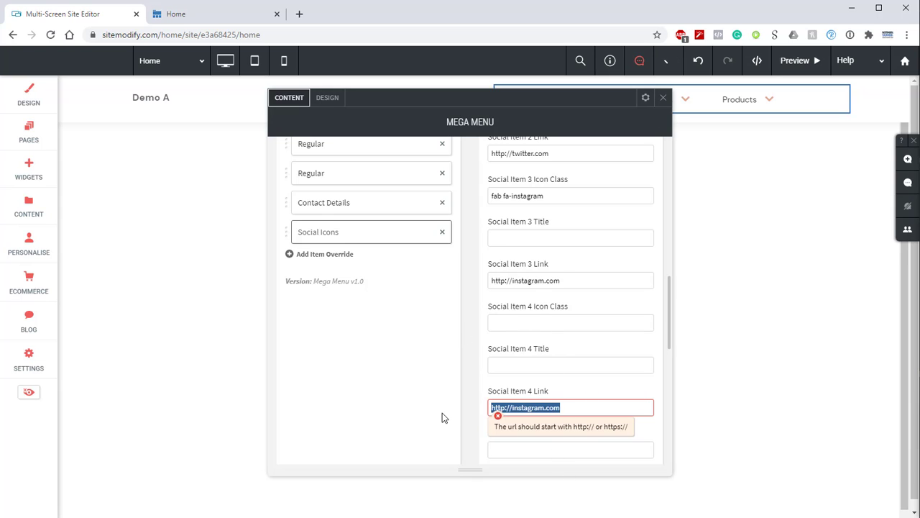
{"action": "key", "text": "BackSpace"}
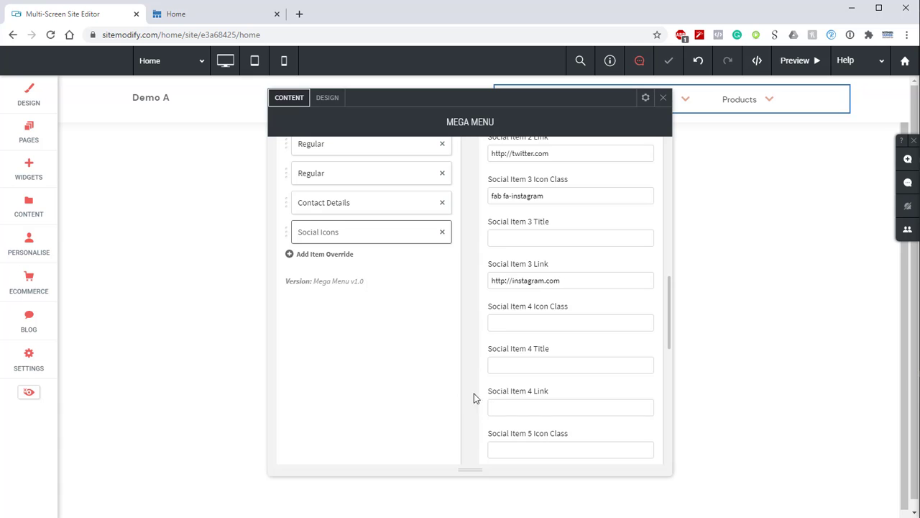
Close the mega menu settings and preview the site to check the About dropdown.
{"action": "left_click", "coordinate": [662, 98]}
{"action": "left_click", "coordinate": [810, 69]}
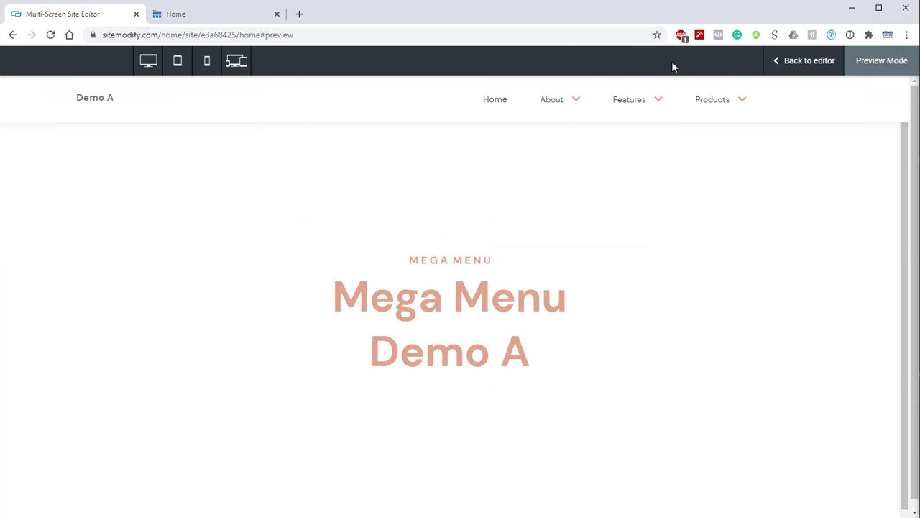
{"action": "left_click", "coordinate": [560, 107]}
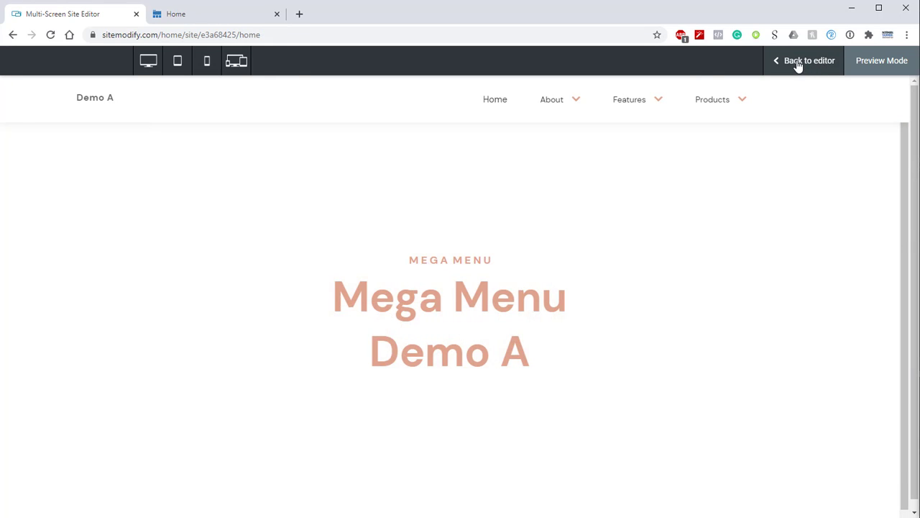
Return to the editor and set the item icon colour of the mega menu's Dropdown Social Item Type to the saved white.
{"action": "left_click", "coordinate": [799, 64]}
{"action": "left_click", "coordinate": [517, 110]}
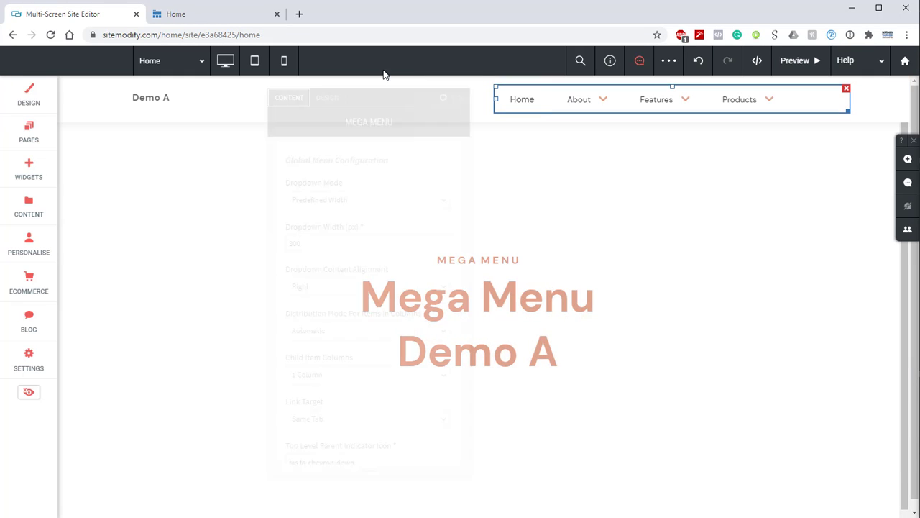
{"action": "left_click", "coordinate": [328, 99]}
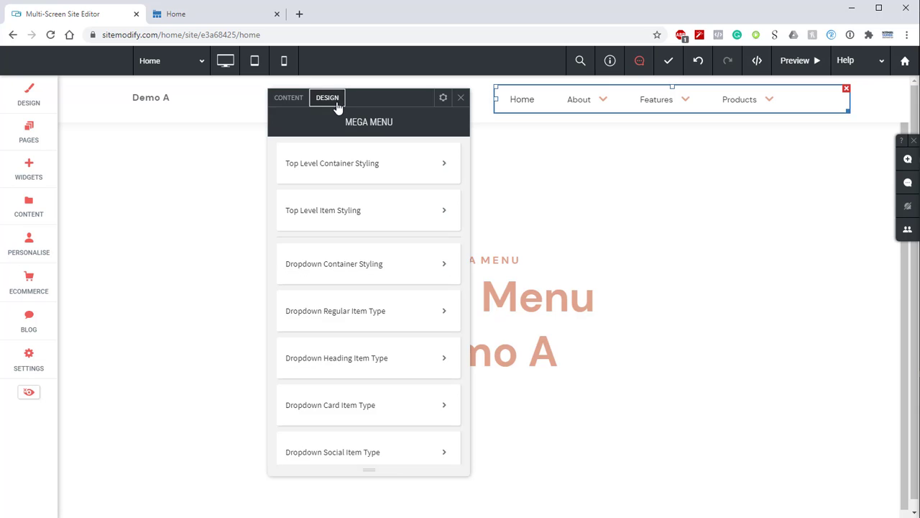
{"action": "scroll", "coordinate": [386, 388], "scroll_direction": "down", "scroll_amount": 2}
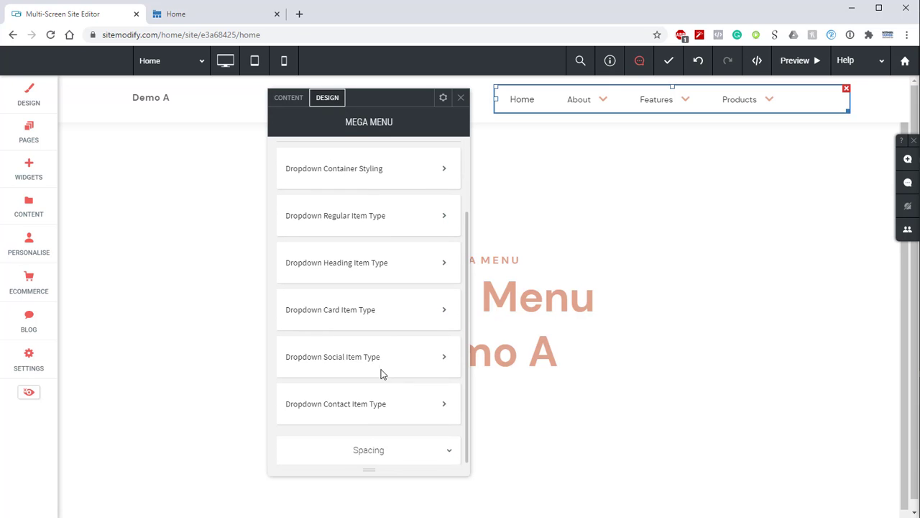
{"action": "left_click", "coordinate": [384, 355]}
{"action": "scroll", "coordinate": [568, 343], "scroll_direction": "down", "scroll_amount": 4}
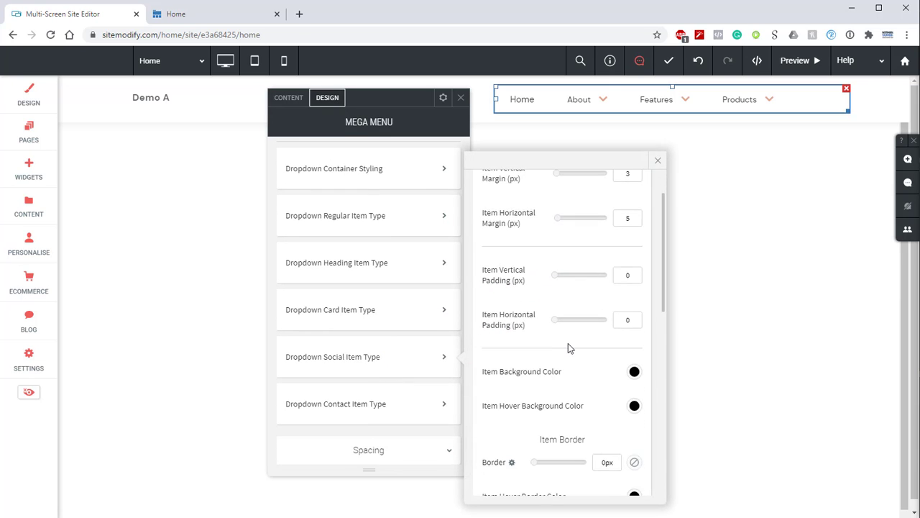
{"action": "scroll", "coordinate": [606, 284], "scroll_direction": "down", "scroll_amount": 2}
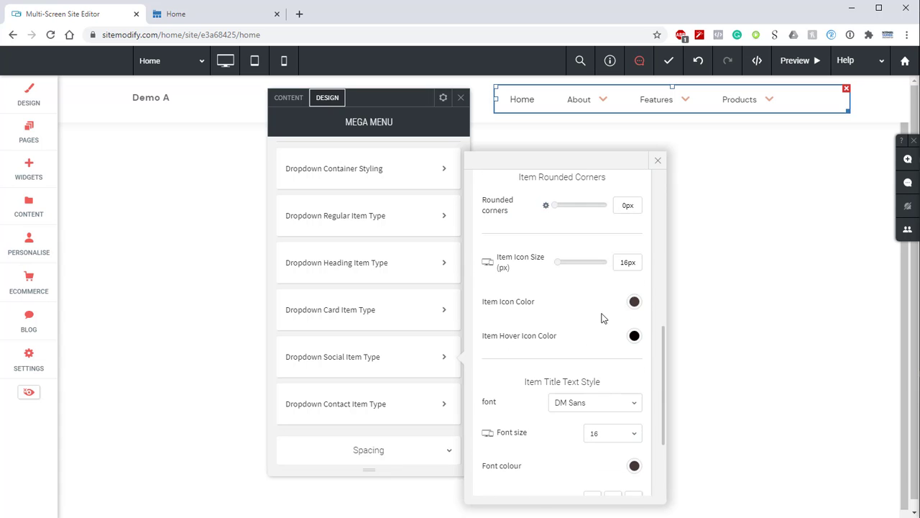
{"action": "left_click", "coordinate": [634, 301]}
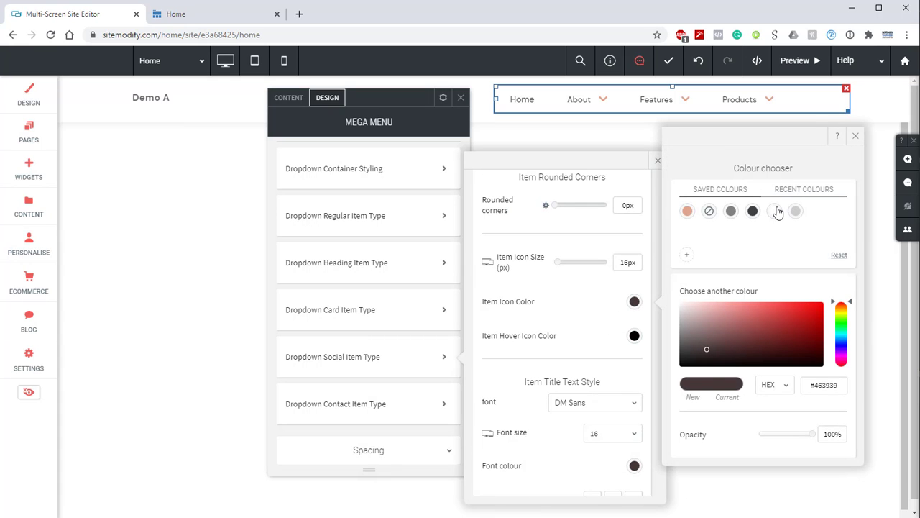
{"action": "left_click", "coordinate": [774, 210]}
{"action": "left_click", "coordinate": [856, 136]}
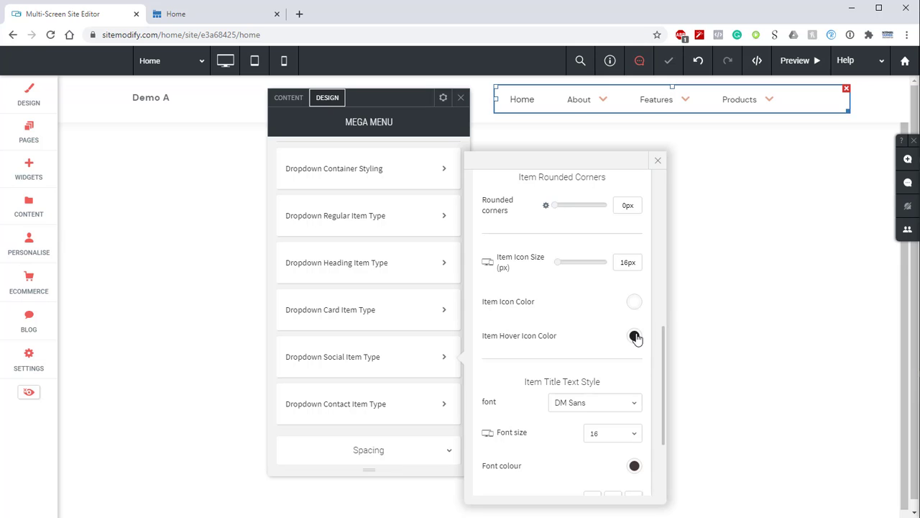
Set the social items' hover icon colour to white (#ffffff).
{"action": "left_click", "coordinate": [634, 336]}
{"action": "left_click", "coordinate": [774, 245]}
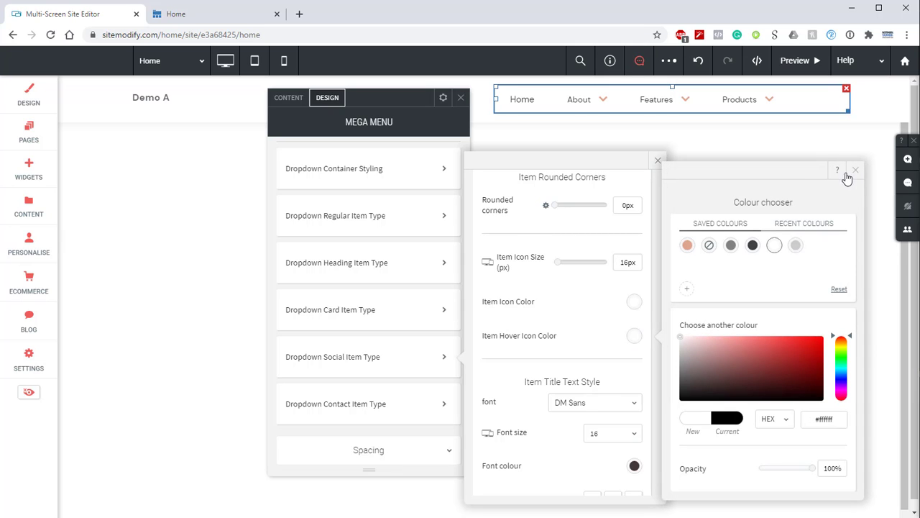
{"action": "left_click", "coordinate": [856, 171]}
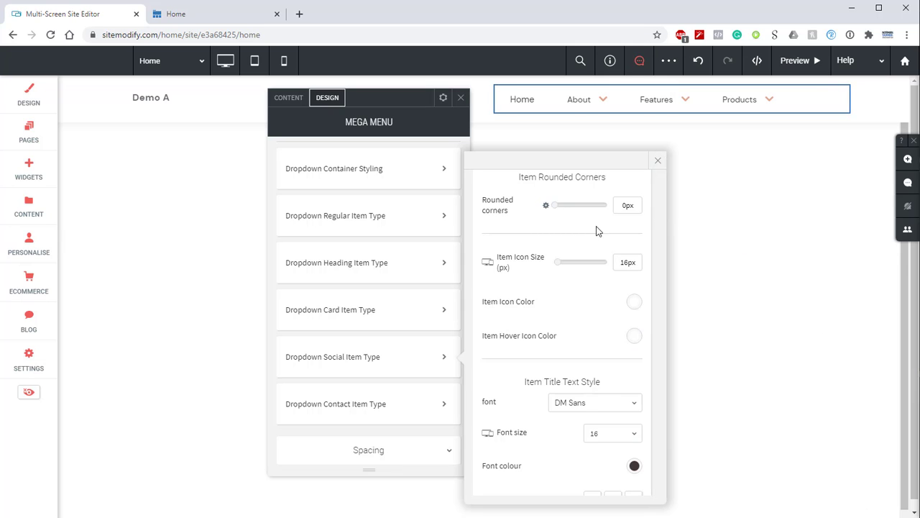
Set the title text colour of the Dropdown Contact Item Type to white (#ffffff).
{"action": "left_click", "coordinate": [385, 409]}
{"action": "scroll", "coordinate": [597, 339], "scroll_direction": "down", "scroll_amount": 1}
{"action": "scroll", "coordinate": [600, 338], "scroll_direction": "down", "scroll_amount": 1}
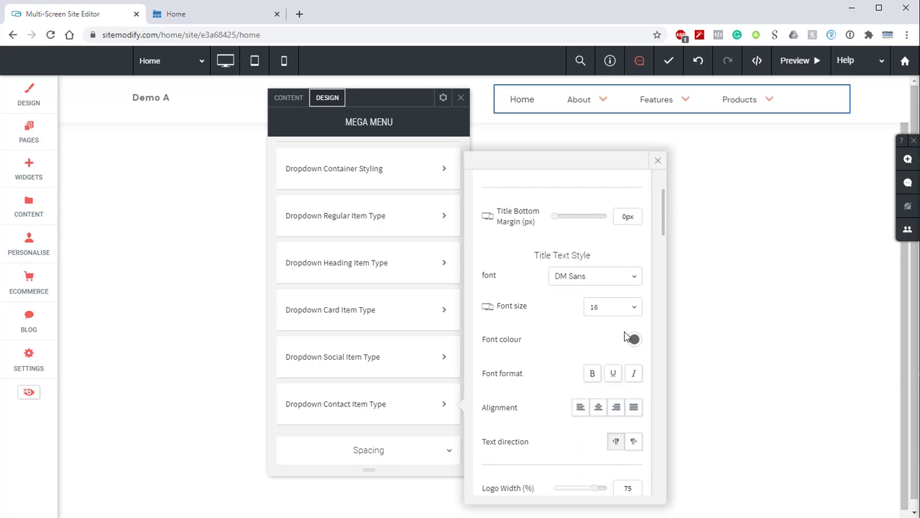
{"action": "left_click", "coordinate": [634, 338]}
{"action": "left_click", "coordinate": [776, 250]}
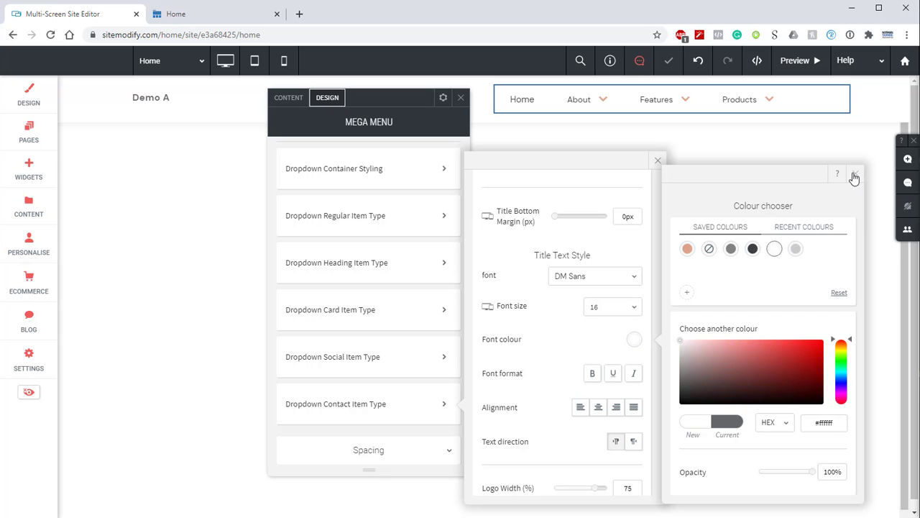
{"action": "left_click", "coordinate": [856, 173]}
Set the font colour of the contact item's Name text style to the saved white.
{"action": "scroll", "coordinate": [579, 287], "scroll_direction": "down", "scroll_amount": 4}
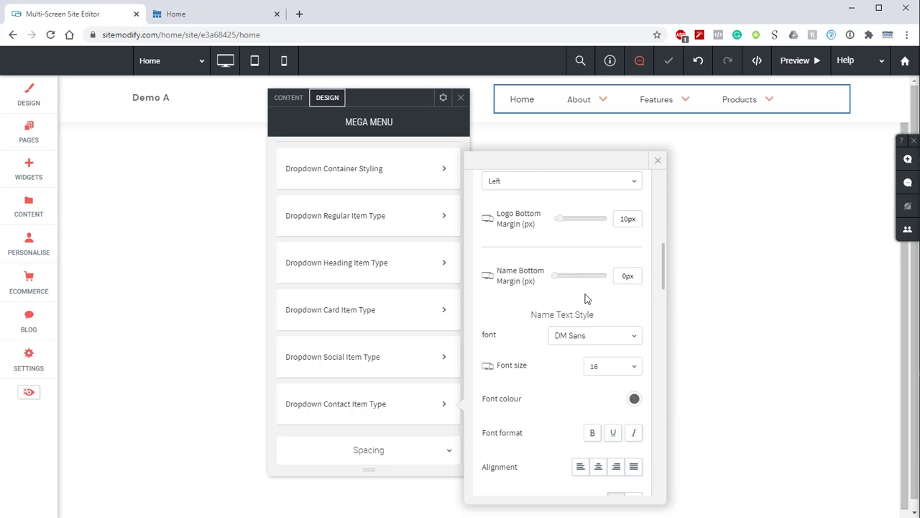
{"action": "scroll", "coordinate": [588, 295], "scroll_direction": "down", "scroll_amount": 1}
{"action": "left_click", "coordinate": [634, 339]}
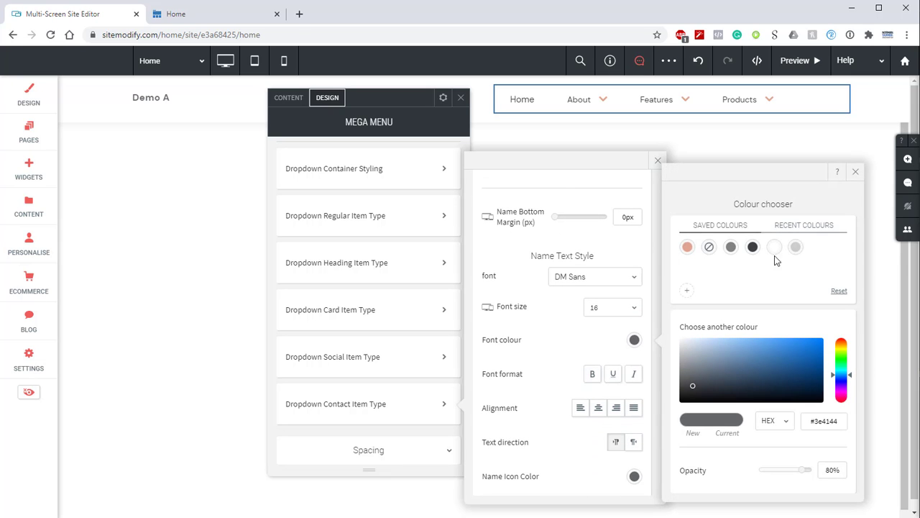
{"action": "left_click", "coordinate": [777, 250]}
{"action": "left_click", "coordinate": [856, 174]}
Set the font colour of the contact item's Address text style to white (#ffffff).
{"action": "scroll", "coordinate": [616, 273], "scroll_direction": "down", "scroll_amount": 1}
{"action": "scroll", "coordinate": [616, 272], "scroll_direction": "down", "scroll_amount": 4}
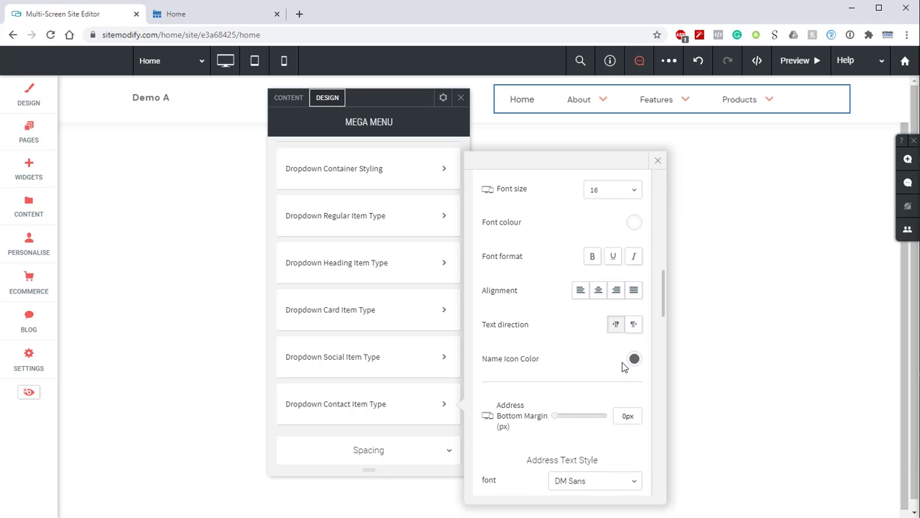
{"action": "scroll", "coordinate": [636, 244], "scroll_direction": "down", "scroll_amount": 1}
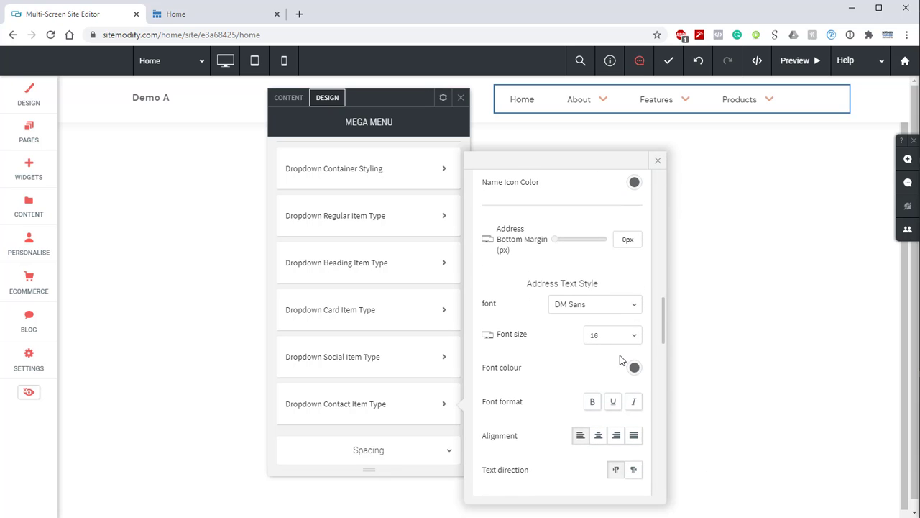
{"action": "left_click", "coordinate": [634, 367]}
{"action": "left_click", "coordinate": [780, 250]}
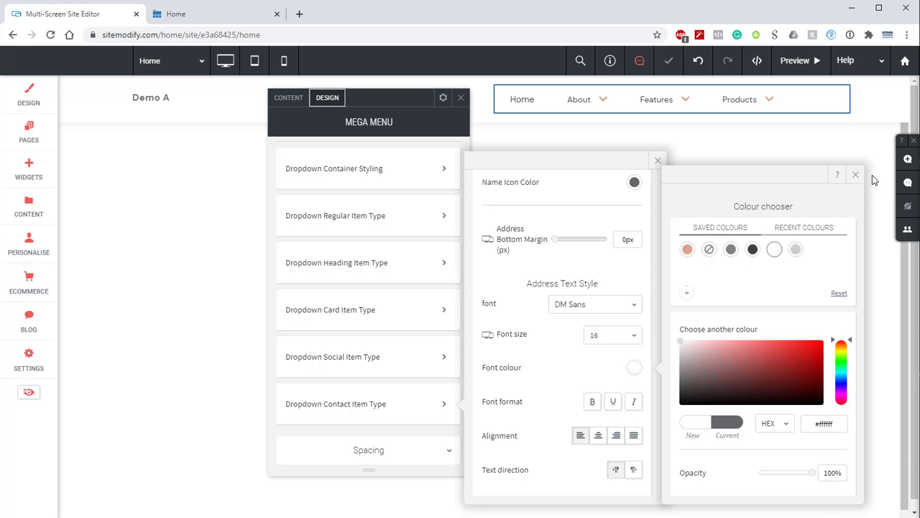
{"action": "left_click", "coordinate": [856, 174]}
Set the font colour of the contact item's Phone text style to the saved white.
{"action": "scroll", "coordinate": [631, 277], "scroll_direction": "down", "scroll_amount": 4}
{"action": "scroll", "coordinate": [626, 288], "scroll_direction": "down", "scroll_amount": 2}
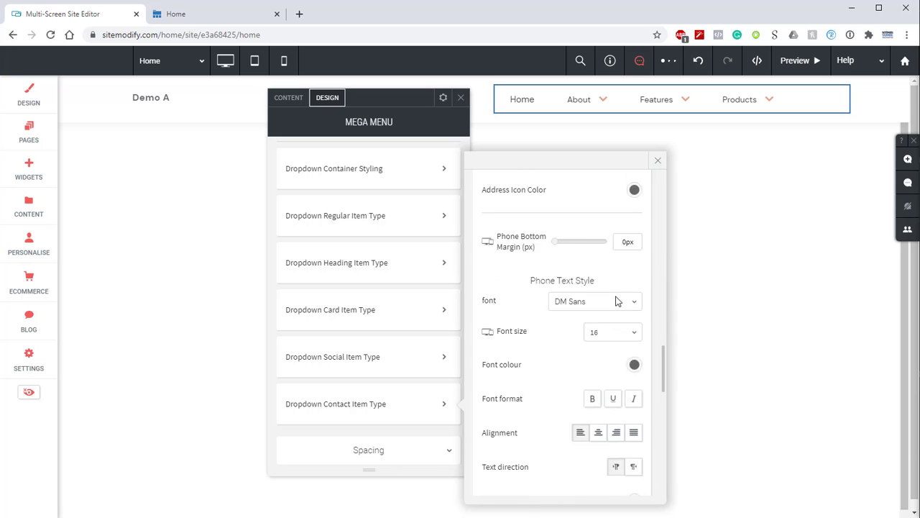
{"action": "left_click", "coordinate": [634, 325]}
{"action": "left_click", "coordinate": [776, 241]}
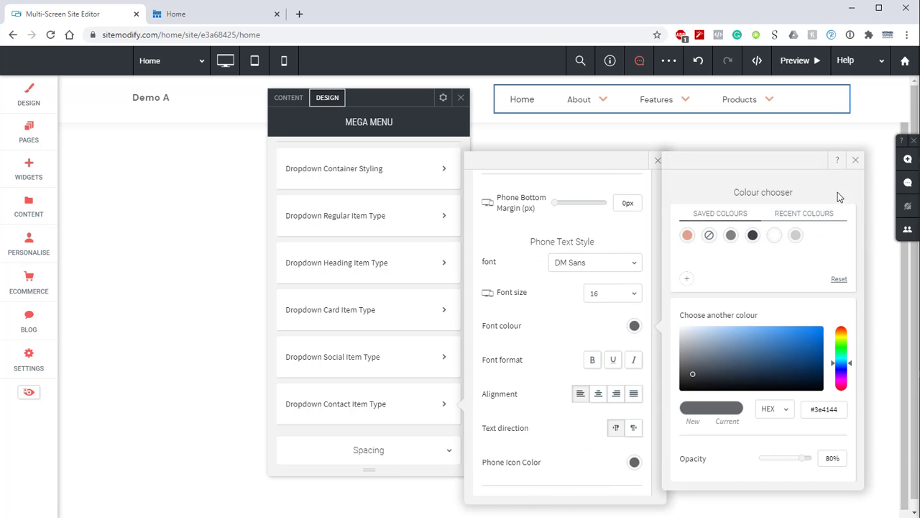
{"action": "left_click", "coordinate": [856, 159]}
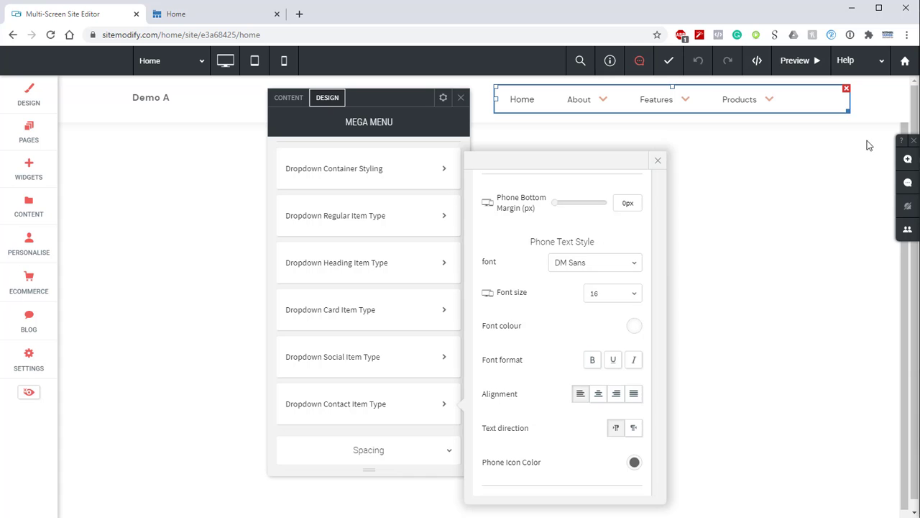
Preview the site and compare its About dropdown with the one on the finished Demo A site.
{"action": "left_click", "coordinate": [811, 66]}
{"action": "mouse_move", "coordinate": [568, 100]}
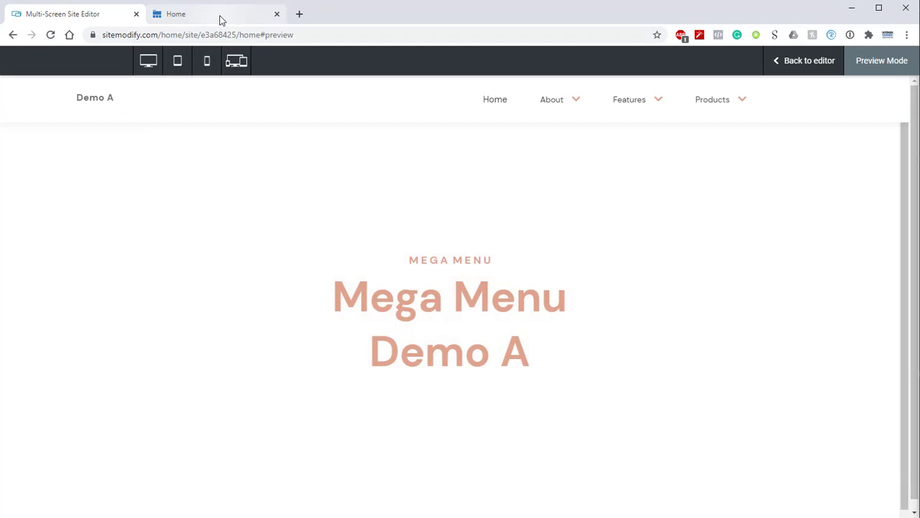
{"action": "left_click", "coordinate": [220, 17]}
{"action": "mouse_move", "coordinate": [637, 75]}
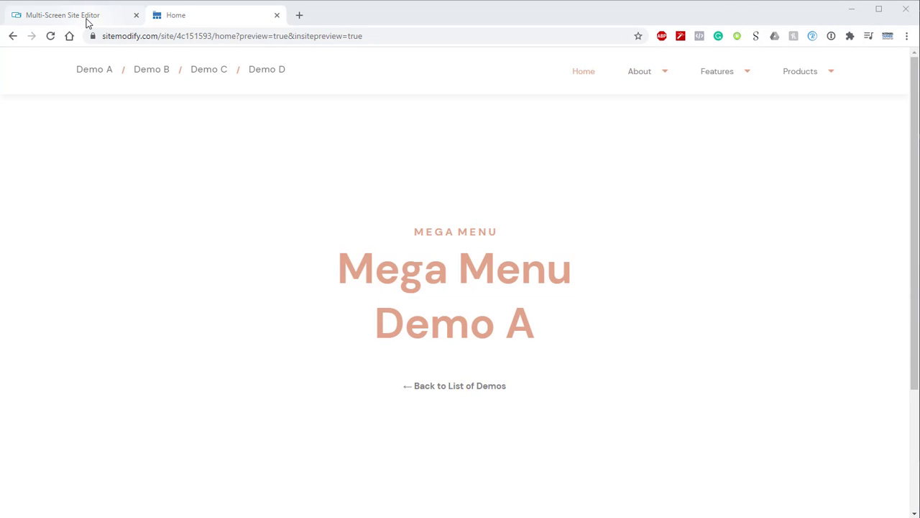
{"action": "left_click", "coordinate": [88, 17]}
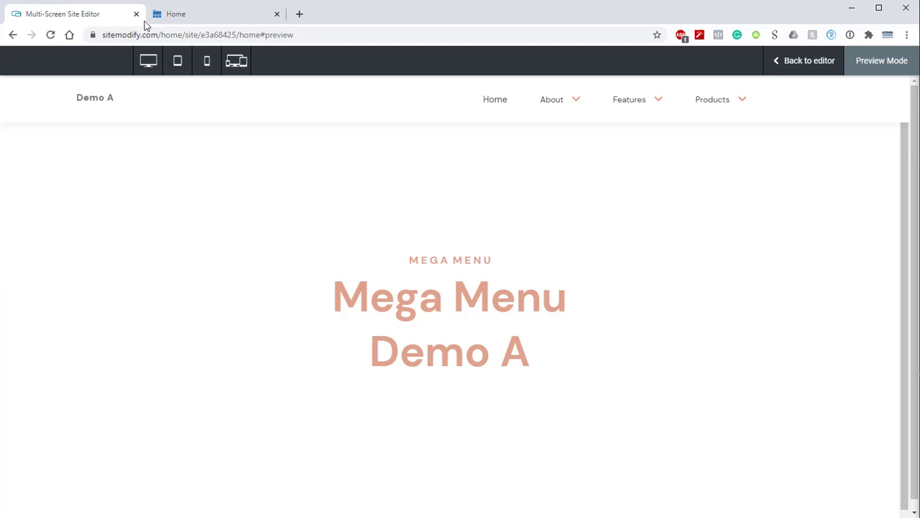
Return to the editor and add a blank page named "About Separator 1".
{"action": "left_click", "coordinate": [782, 62]}
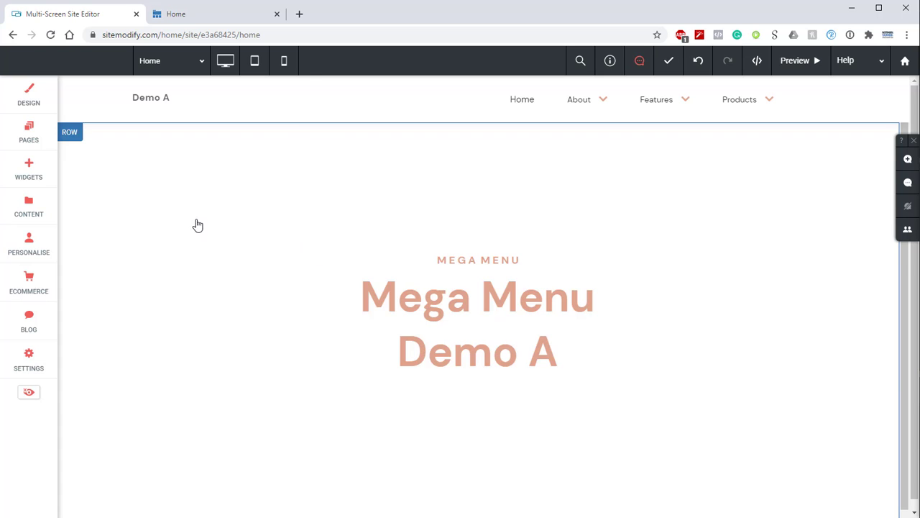
{"action": "left_click", "coordinate": [45, 139]}
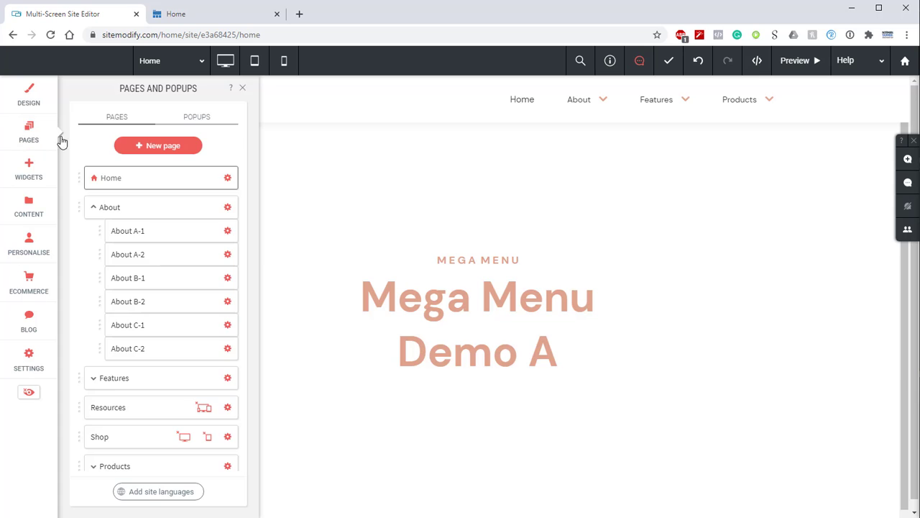
{"action": "left_click", "coordinate": [163, 152]}
{"action": "left_click", "coordinate": [235, 223]}
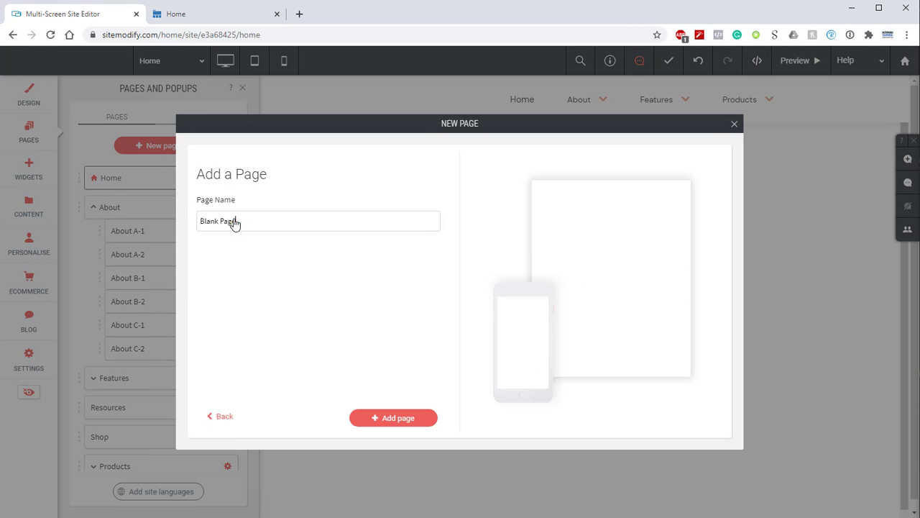
{"action": "left_click_drag", "start_coordinate": [260, 213], "coordinate": [189, 225]}
{"action": "key", "text": "ctrl+v"}
{"action": "left_click", "coordinate": [392, 419]}
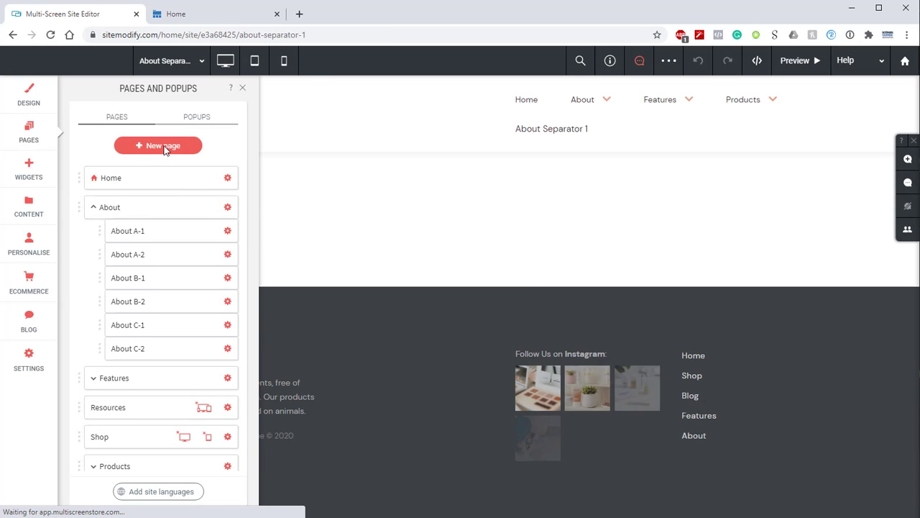
Add another blank page named "About Separator 2".
{"action": "left_click", "coordinate": [164, 148]}
{"action": "left_click", "coordinate": [207, 212]}
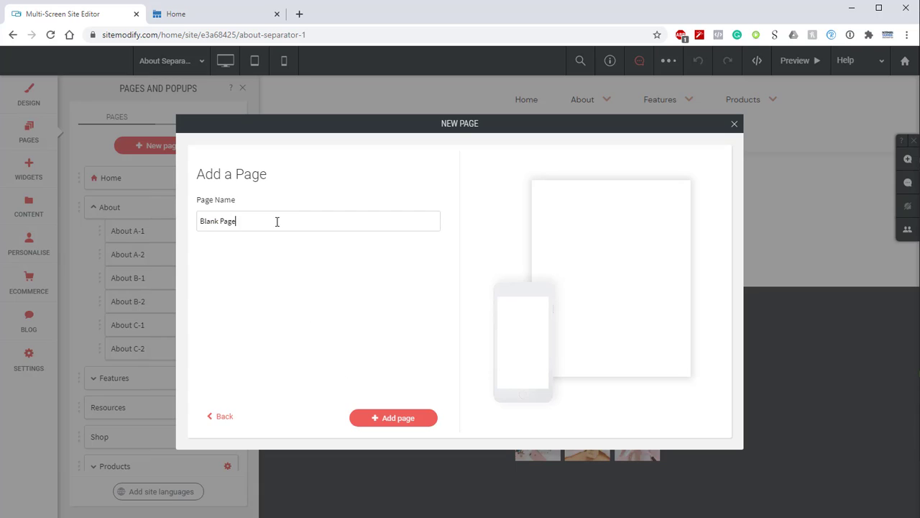
{"action": "key", "text": "ctrl+a"}
{"action": "type", "text": "About Separator 1"}
{"action": "left_click", "coordinate": [398, 418]}
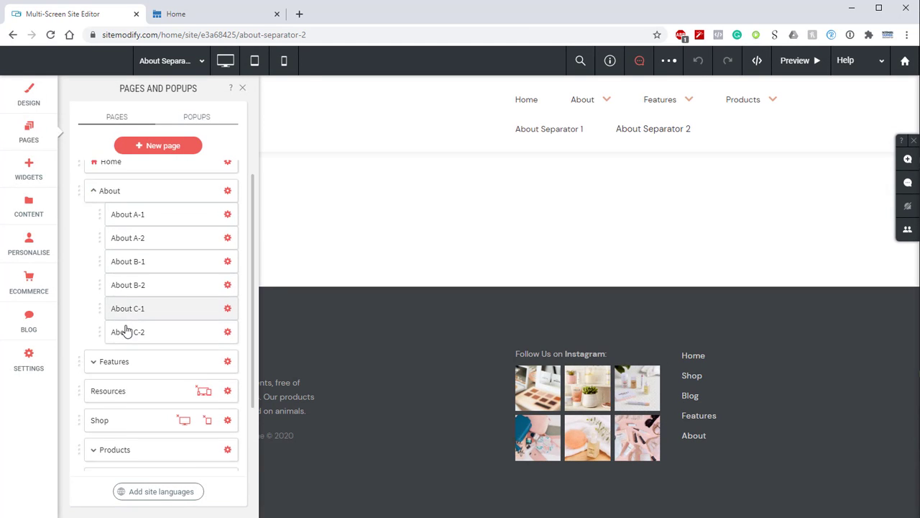
Nest the About Separator 1 page under About, between About A-2 and About B-1.
{"action": "scroll", "coordinate": [126, 330], "scroll_direction": "down", "scroll_amount": 3}
{"action": "left_click_drag", "start_coordinate": [79, 428], "coordinate": [110, 251]}
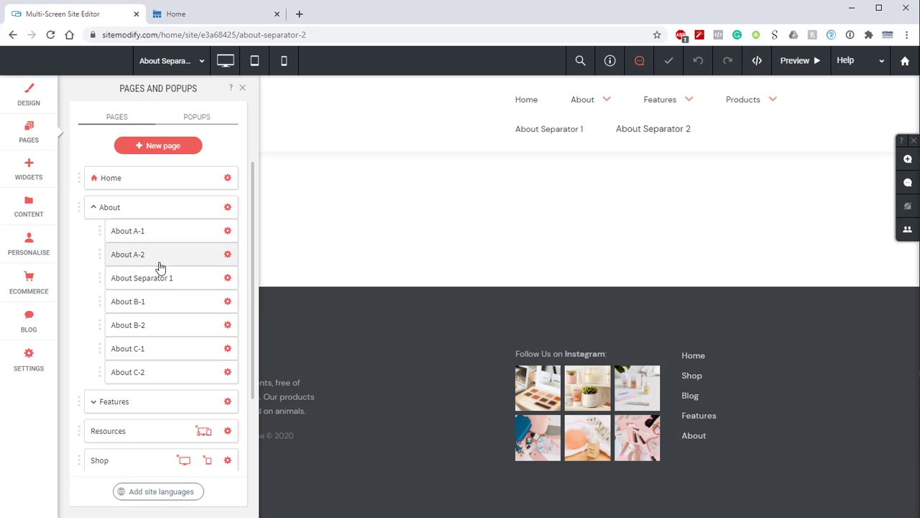
Move the About Separator 2 page up from the end of the page list.
{"action": "scroll", "coordinate": [133, 324], "scroll_direction": "down", "scroll_amount": 2}
{"action": "scroll", "coordinate": [136, 327], "scroll_direction": "down", "scroll_amount": 1}
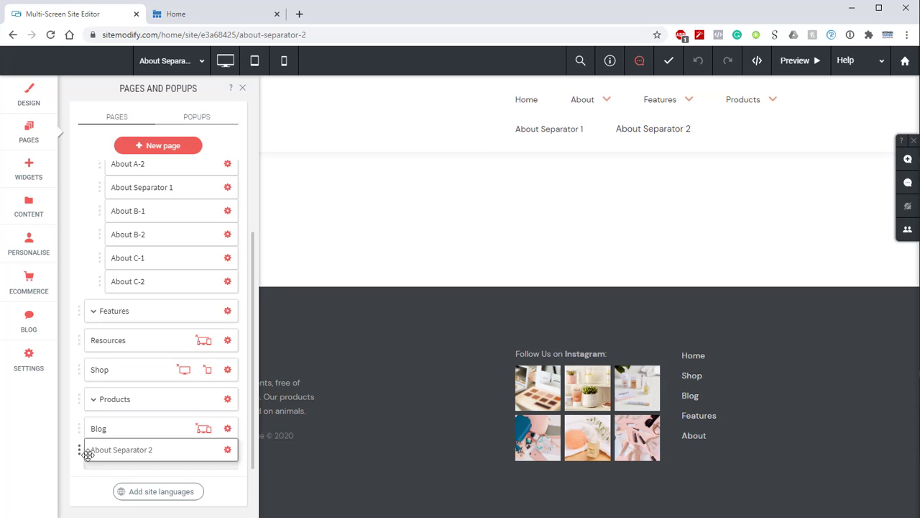
Nest the About Separator 2 page under About, between About B-2 and About C-1, and reload the site editor.
{"action": "left_click_drag", "start_coordinate": [78, 456], "coordinate": [166, 273]}
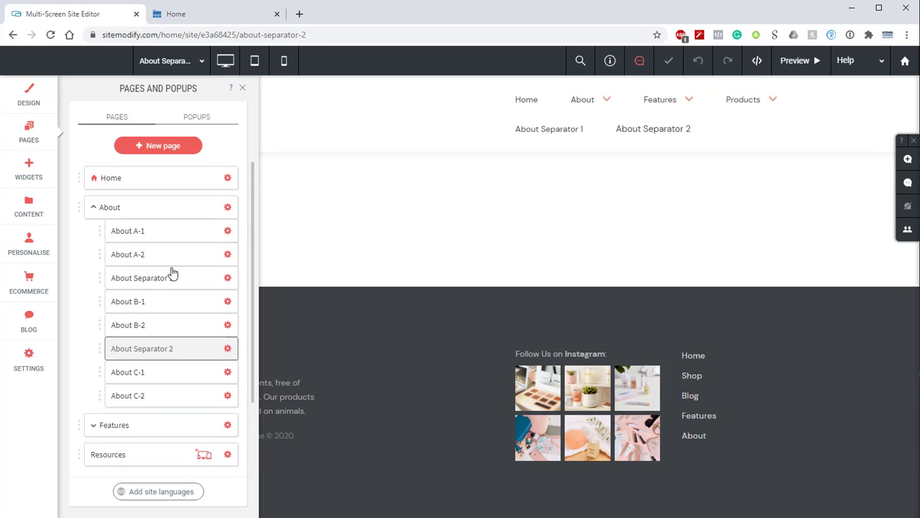
{"action": "left_click", "coordinate": [242, 89]}
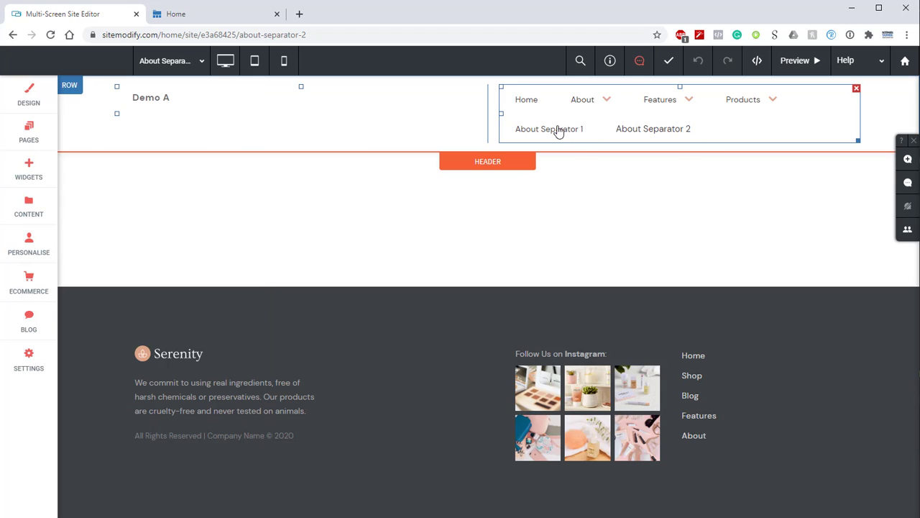
{"action": "left_click", "coordinate": [29, 132]}
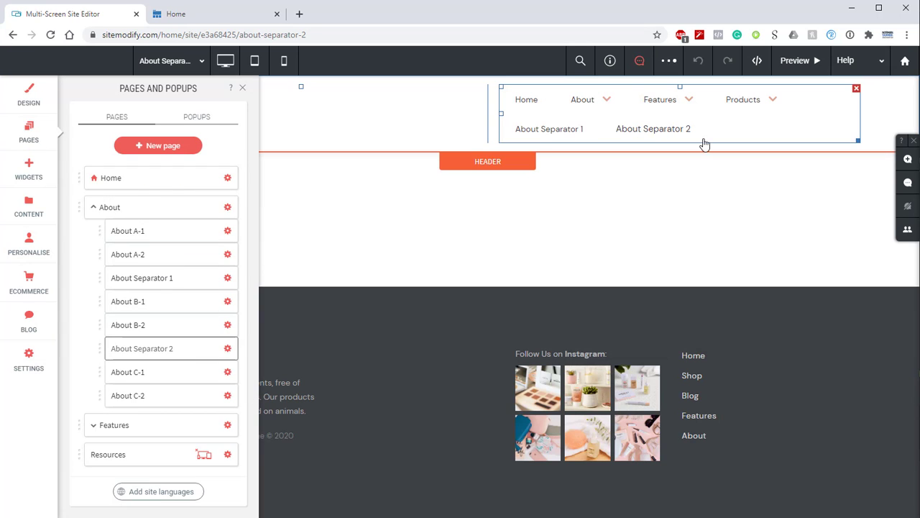
{"action": "left_click", "coordinate": [50, 35]}
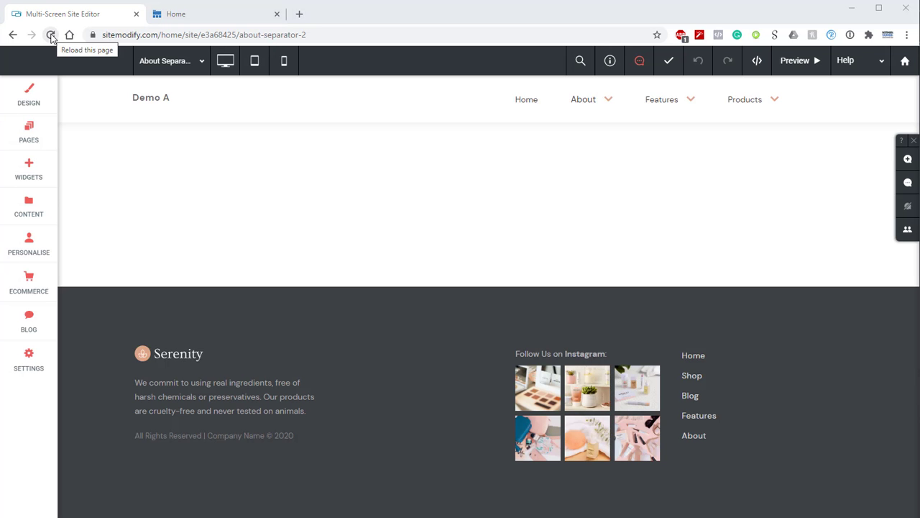
Open the Home page and add two menu item overrides to the header's Mega Menu widget.
{"action": "left_click", "coordinate": [186, 63]}
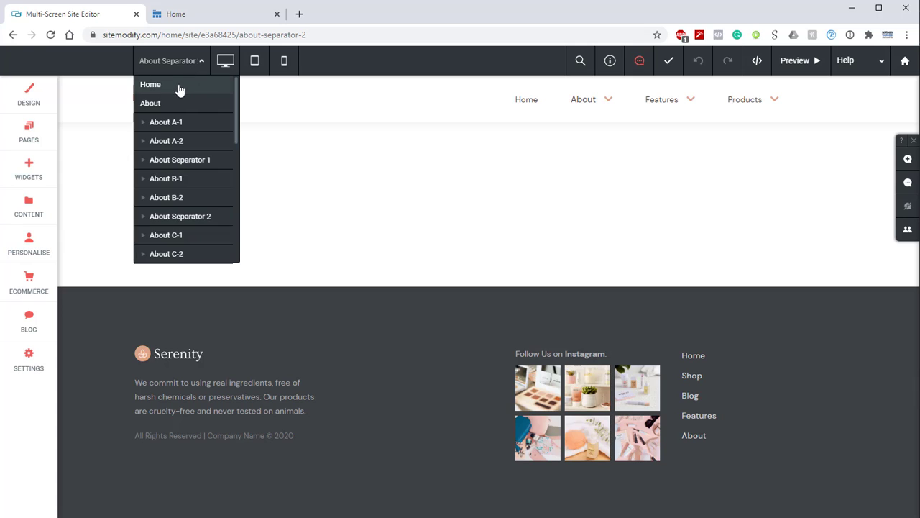
{"action": "left_click", "coordinate": [179, 86]}
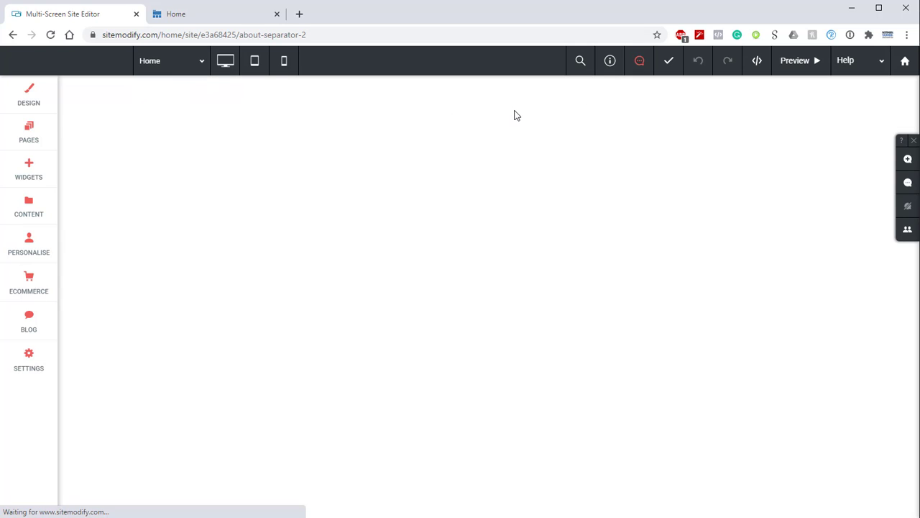
{"action": "left_click", "coordinate": [519, 107]}
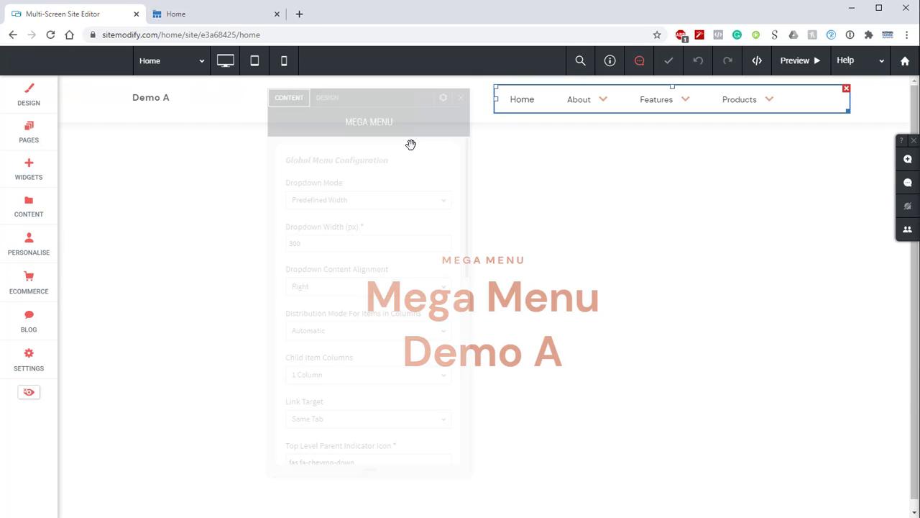
{"action": "scroll", "coordinate": [404, 176], "scroll_direction": "down", "scroll_amount": 10}
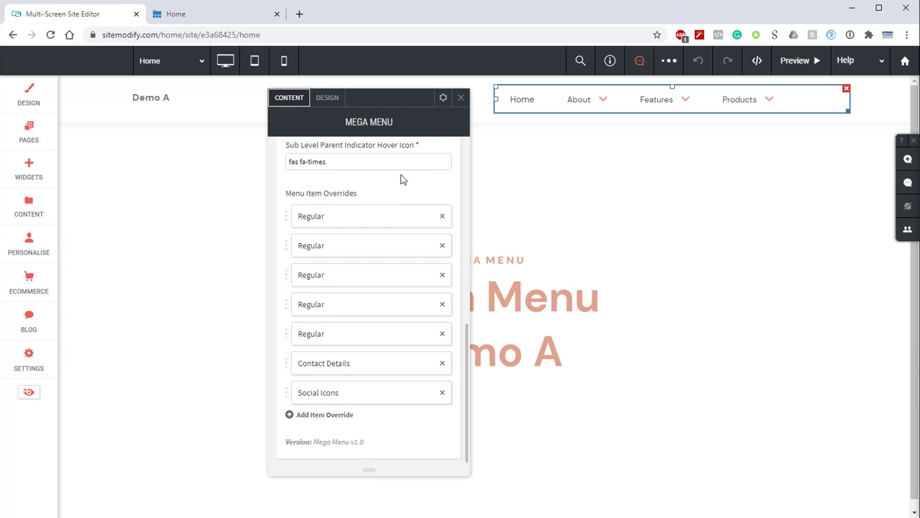
{"action": "left_click", "coordinate": [334, 420]}
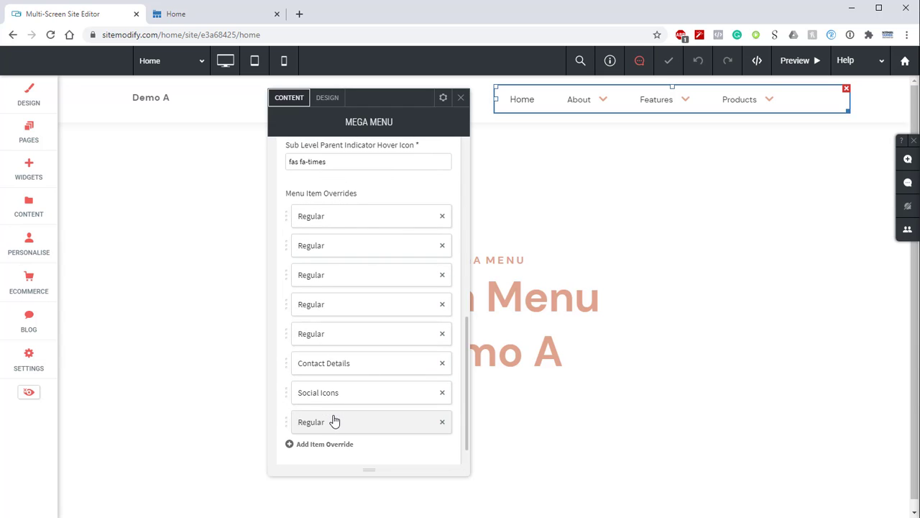
{"action": "left_click", "coordinate": [338, 442]}
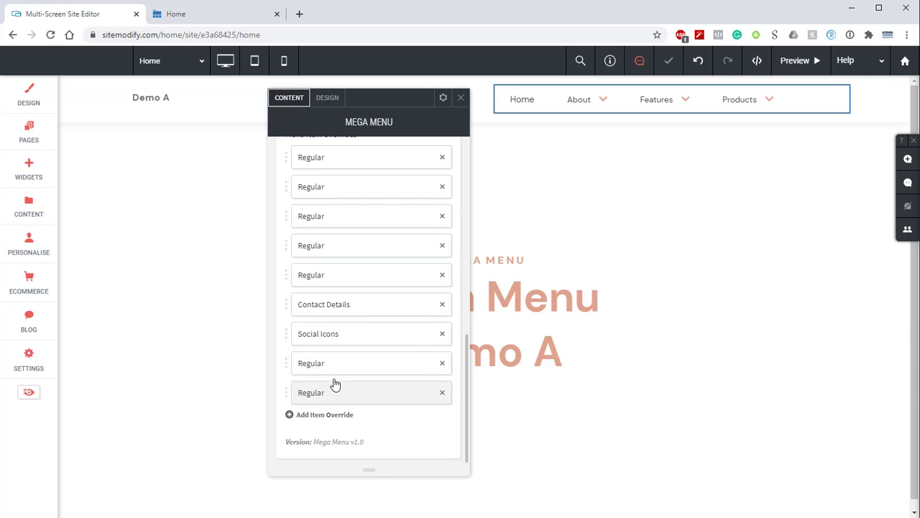
Link the first new item override to the About Separator 1 page and set its item type to Column Separator.
{"action": "left_click", "coordinate": [338, 370]}
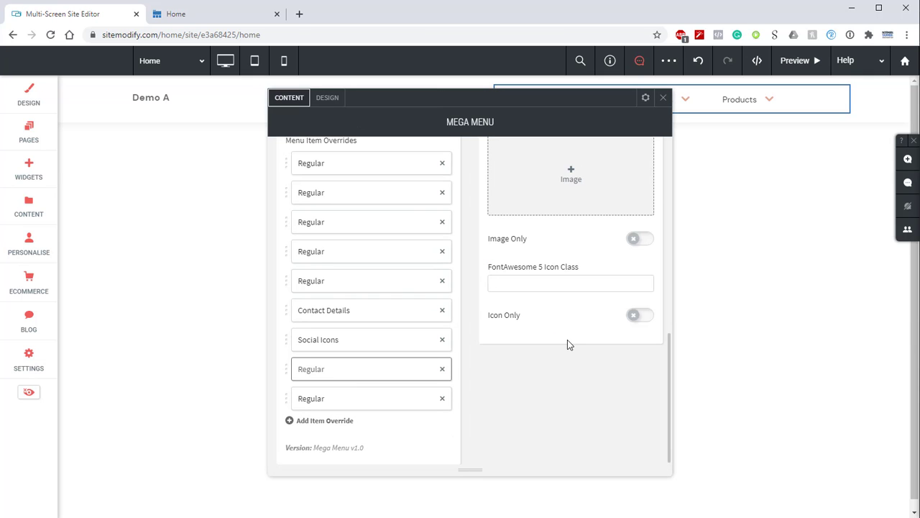
{"action": "scroll", "coordinate": [567, 339], "scroll_direction": "up", "scroll_amount": 10}
{"action": "left_click_drag", "start_coordinate": [573, 165], "coordinate": [580, 165]}
{"action": "left_click", "coordinate": [582, 167]}
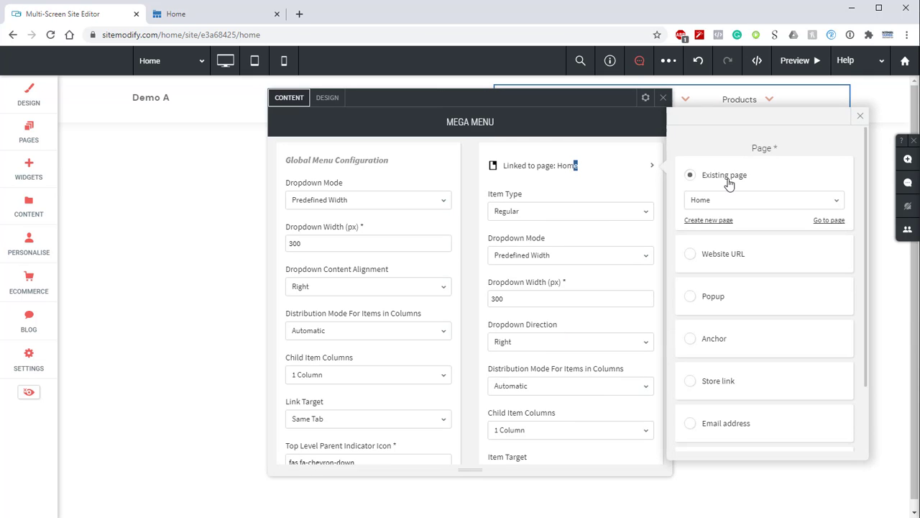
{"action": "left_click", "coordinate": [729, 203]}
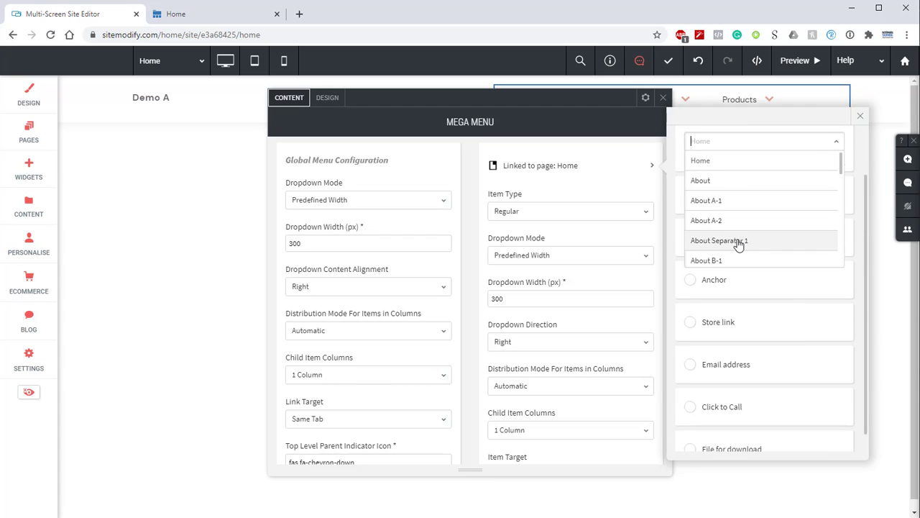
{"action": "left_click", "coordinate": [738, 243]}
{"action": "left_click", "coordinate": [548, 210]}
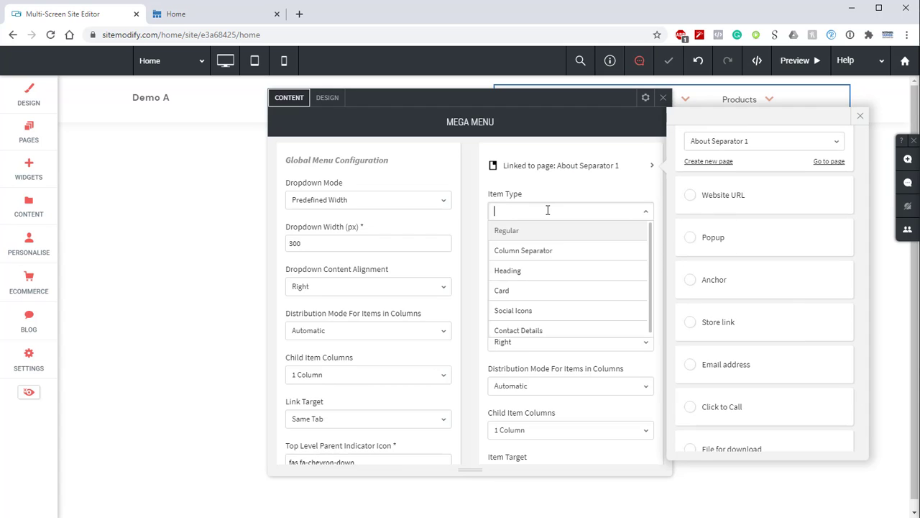
{"action": "left_click", "coordinate": [544, 250]}
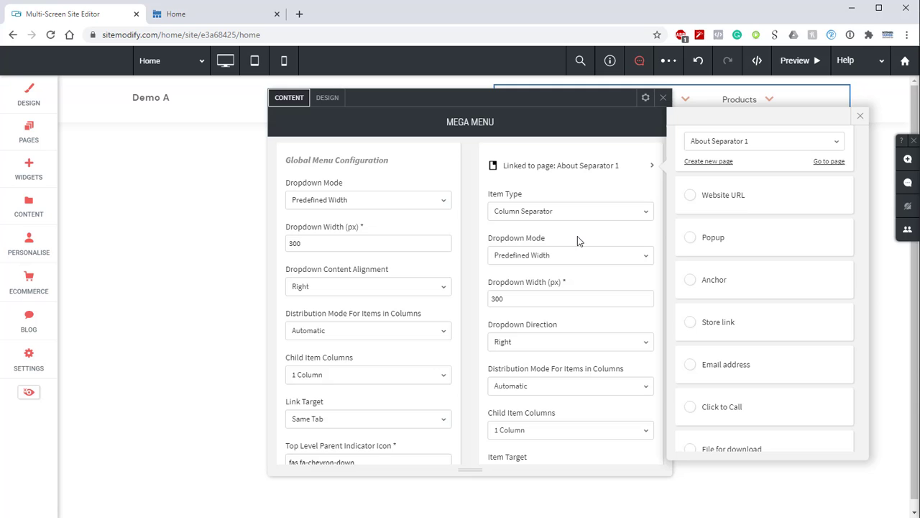
{"action": "left_click", "coordinate": [860, 116]}
Link the last item override to the About Separator 2 page, set its type to Column Separator, and close the widget settings.
{"action": "scroll", "coordinate": [530, 208], "scroll_direction": "down", "scroll_amount": 6}
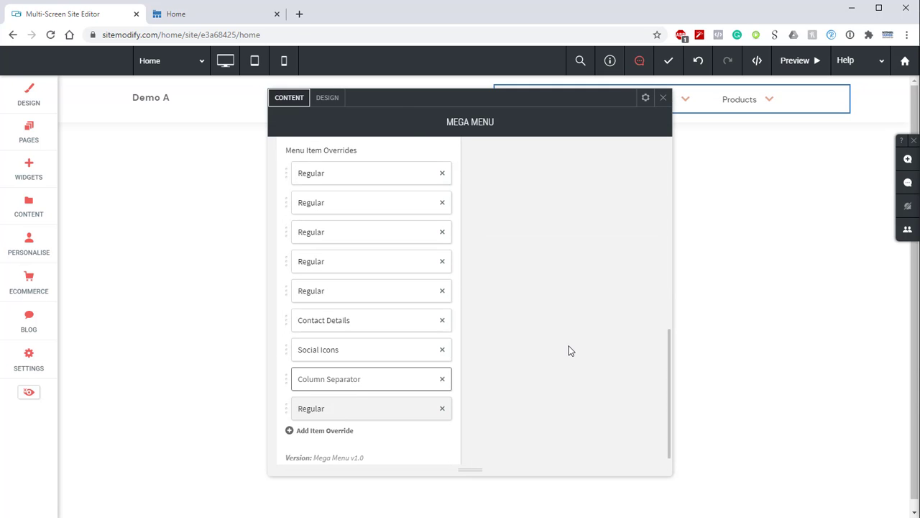
{"action": "scroll", "coordinate": [571, 345], "scroll_direction": "up", "scroll_amount": 7}
{"action": "left_click", "coordinate": [635, 171]}
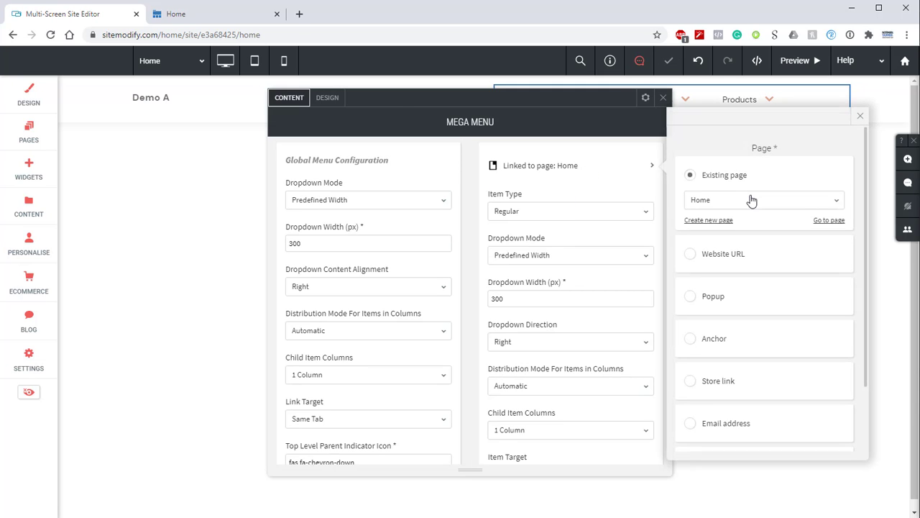
{"action": "left_click", "coordinate": [751, 200]}
{"action": "scroll", "coordinate": [742, 291], "scroll_direction": "down", "scroll_amount": 2}
{"action": "left_click", "coordinate": [740, 300]}
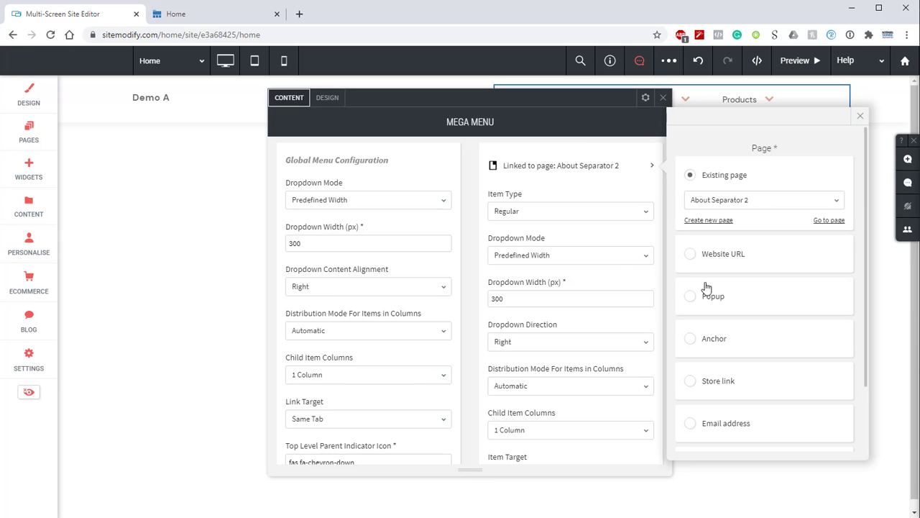
{"action": "left_click", "coordinate": [538, 210]}
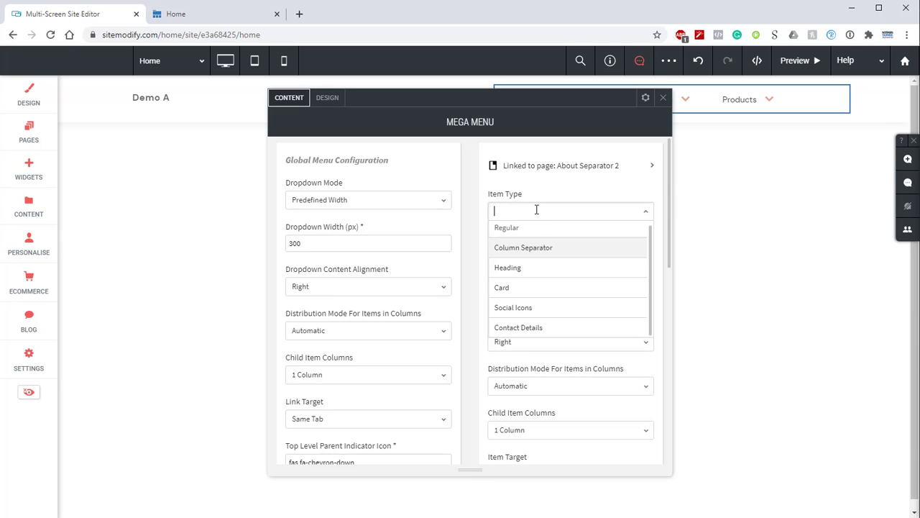
{"action": "left_click", "coordinate": [534, 250]}
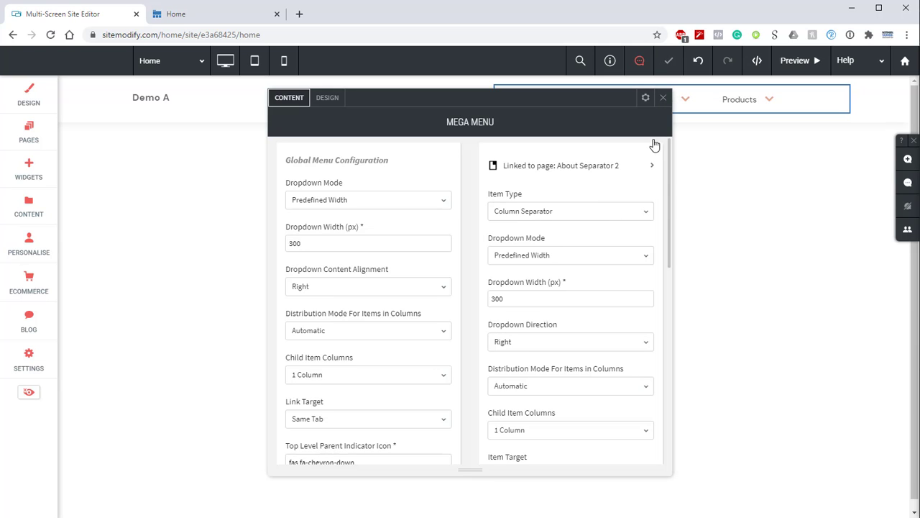
{"action": "left_click", "coordinate": [664, 99]}
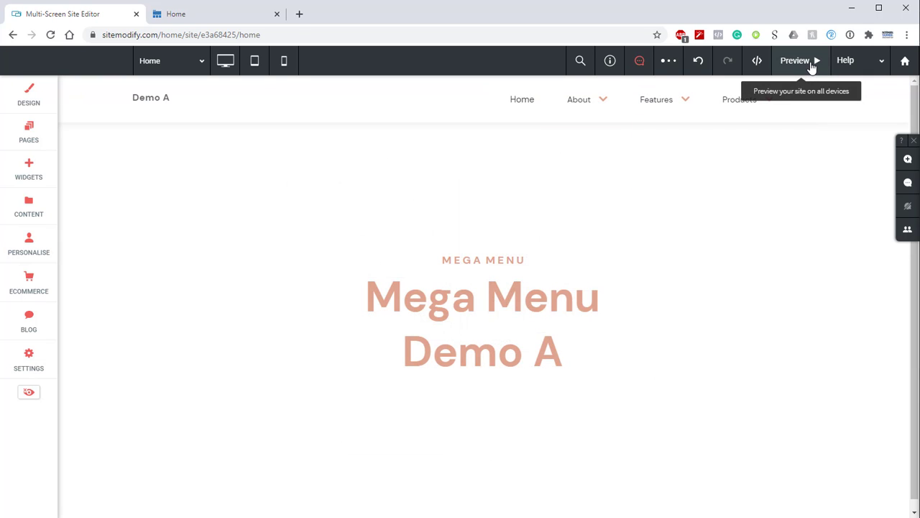
Preview the site to check the About dropdown in the header menu, and return to the editor.
{"action": "left_click", "coordinate": [812, 65]}
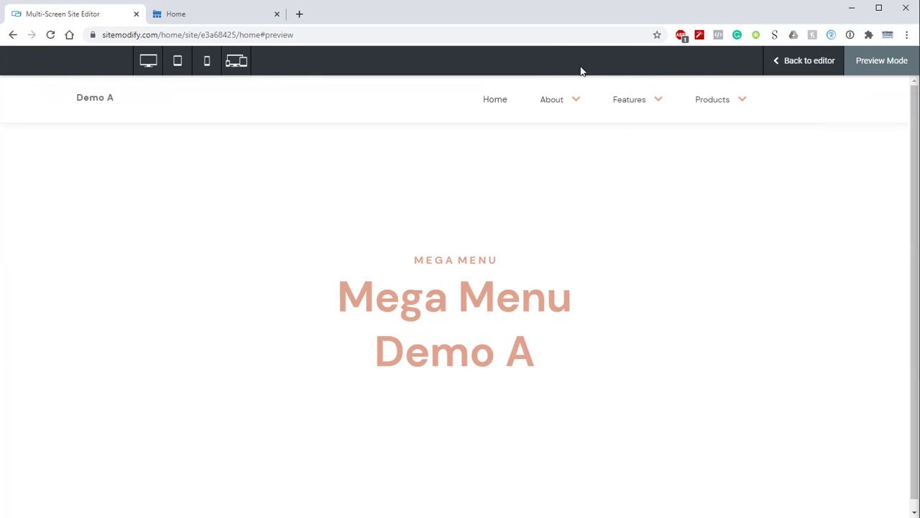
{"action": "mouse_move", "coordinate": [555, 105]}
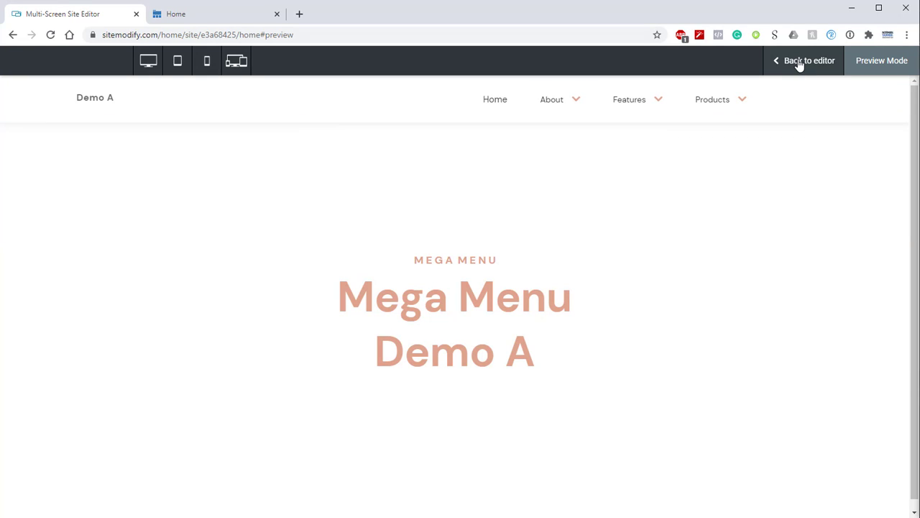
{"action": "left_click", "coordinate": [801, 63]}
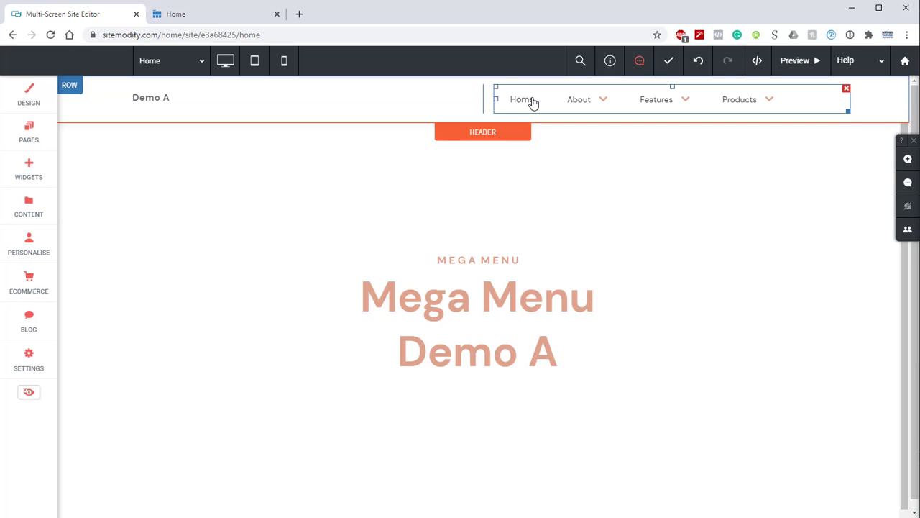
In the Mega Menu's dropdown container styling, set the dropdown side offset to 0 px and the full width side margin to 10%.
{"action": "left_click", "coordinate": [531, 103]}
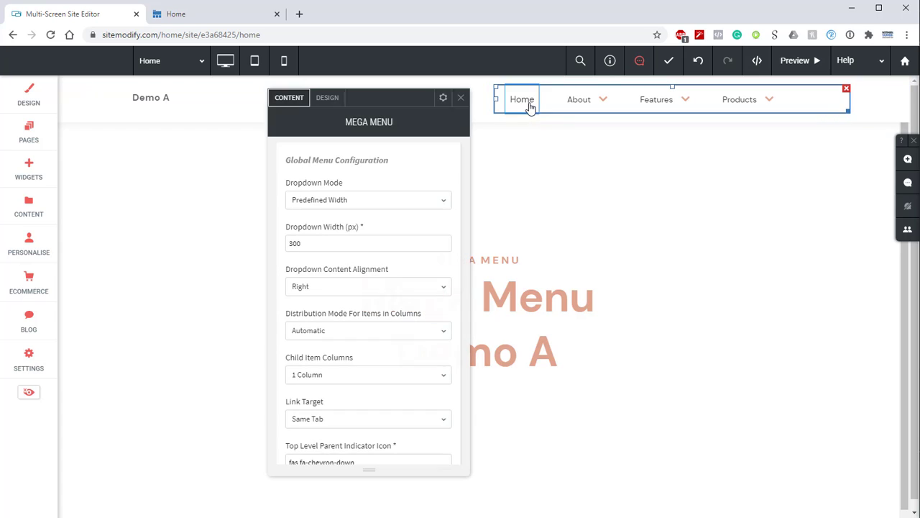
{"action": "left_click", "coordinate": [327, 98]}
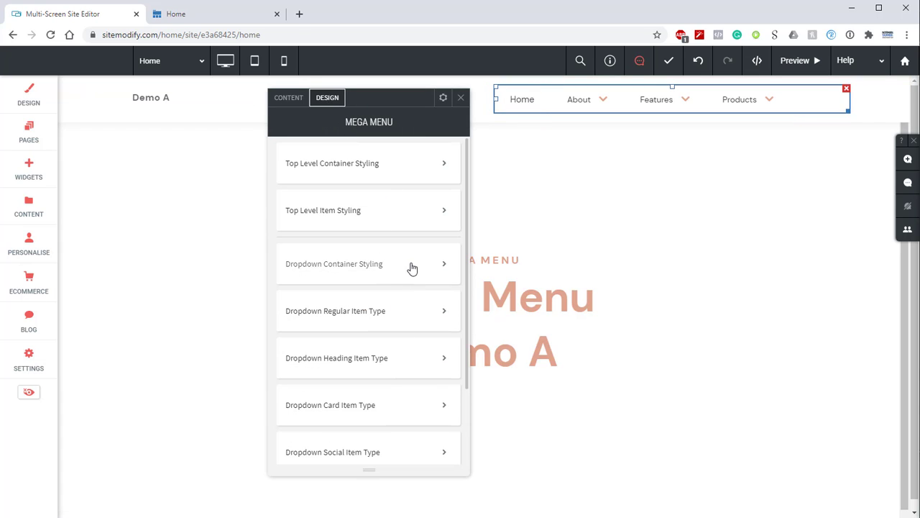
{"action": "left_click", "coordinate": [443, 267]}
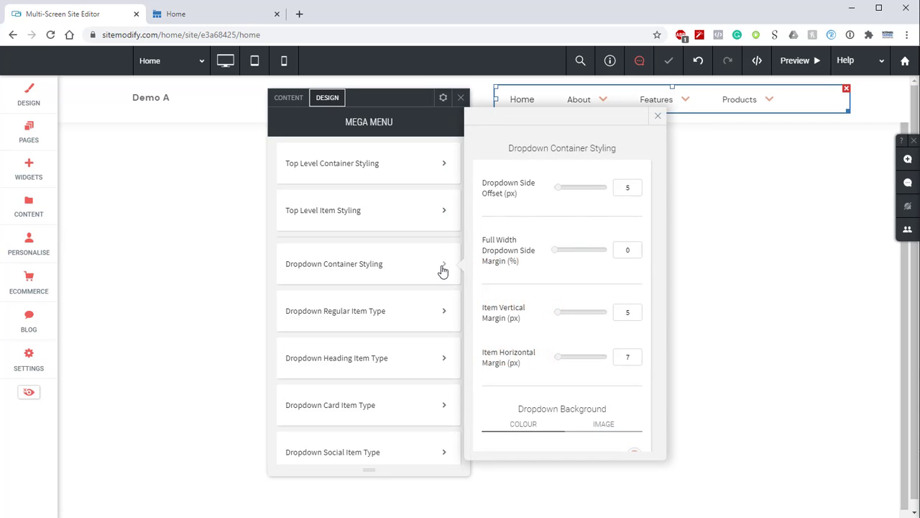
{"action": "double_click", "coordinate": [641, 188]}
{"action": "type", "text": "0"}
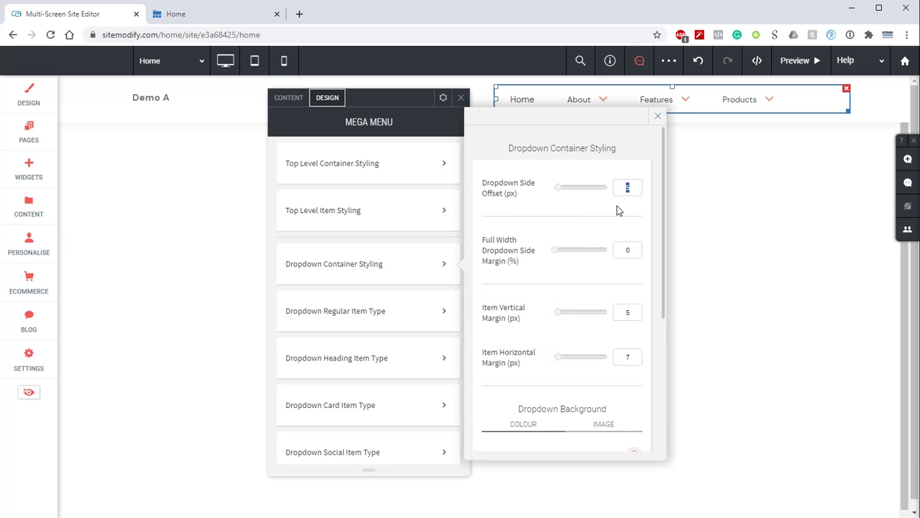
{"action": "left_click", "coordinate": [633, 255]}
{"action": "double_click", "coordinate": [636, 253]}
{"action": "type", "text": "10"}
Set the dropdown container's item vertical margin to 10 px and item horizontal margin to 20 px.
{"action": "double_click", "coordinate": [638, 314]}
{"action": "type", "text": "10"}
{"action": "double_click", "coordinate": [638, 358]}
{"action": "type", "text": "20"}
Give the dropdown container a border in the saved salmon colour with a width of 30.
{"action": "scroll", "coordinate": [581, 283], "scroll_direction": "down", "scroll_amount": 3}
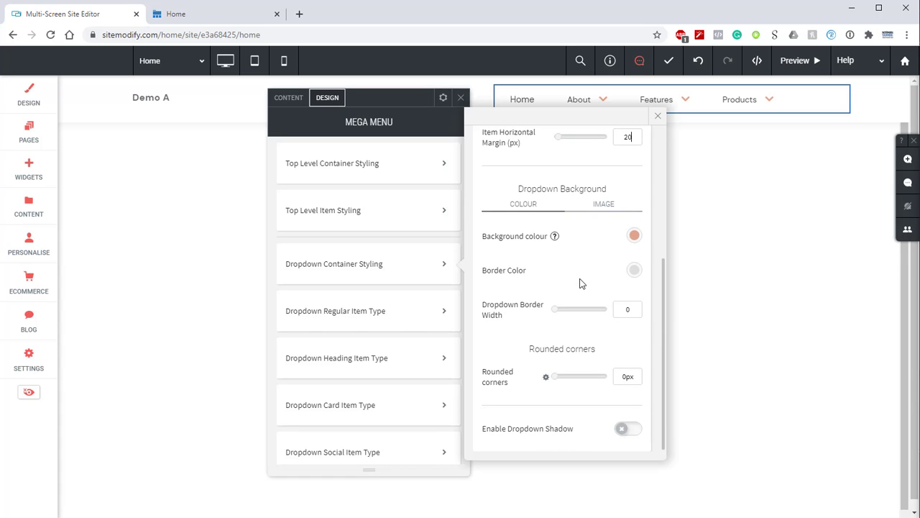
{"action": "left_click", "coordinate": [633, 270]}
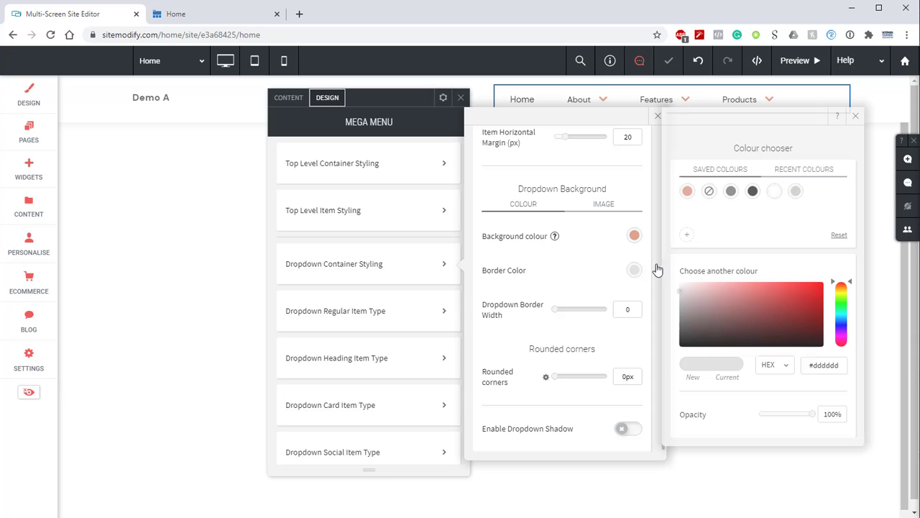
{"action": "left_click", "coordinate": [686, 191]}
{"action": "left_click", "coordinate": [857, 116]}
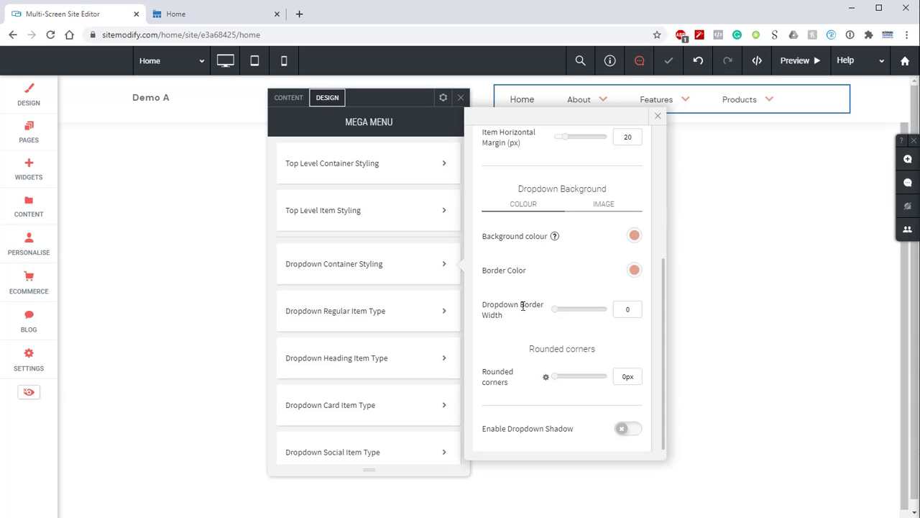
{"action": "double_click", "coordinate": [639, 306]}
{"action": "type", "text": "30"}
Enable the dropdown shadow with a vertical offset of 16 px and a horizontal offset of 10 px, and close the container styling.
{"action": "left_click", "coordinate": [632, 428]}
{"action": "scroll", "coordinate": [596, 276], "scroll_direction": "down", "scroll_amount": 2}
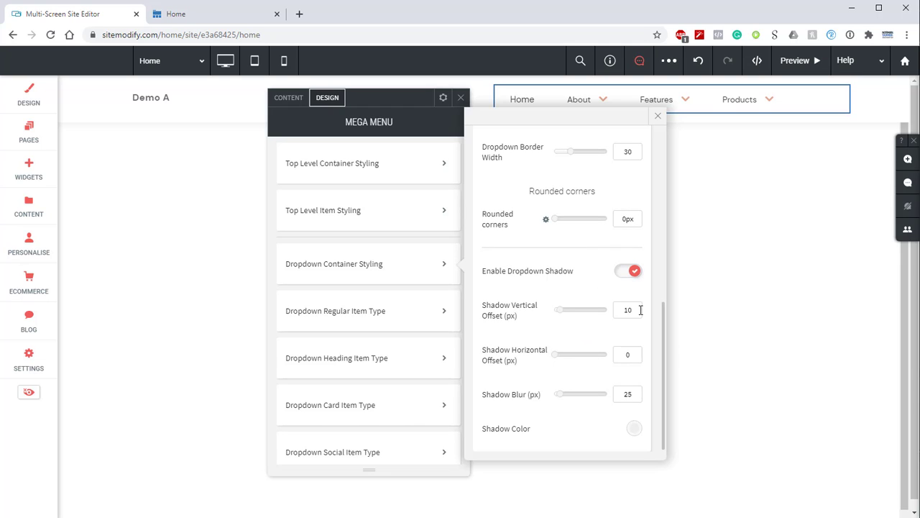
{"action": "left_click_drag", "start_coordinate": [622, 316], "coordinate": [611, 321]}
{"action": "type", "text": "16"}
{"action": "left_click_drag", "start_coordinate": [639, 351], "coordinate": [596, 357]}
{"action": "type", "text": "10"}
{"action": "left_click", "coordinate": [658, 118]}
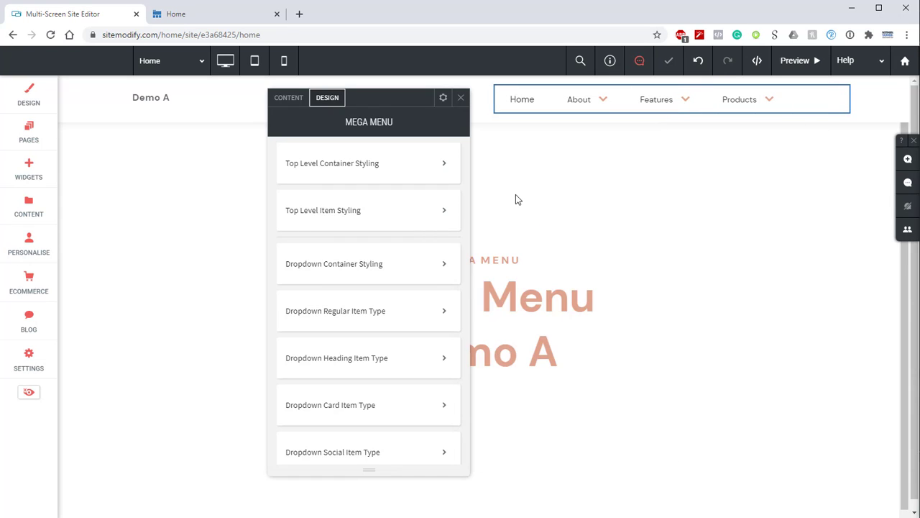
In the Mega Menu's dropdown regular item type styling, set the item vertical padding to 0 px.
{"action": "left_click", "coordinate": [445, 315]}
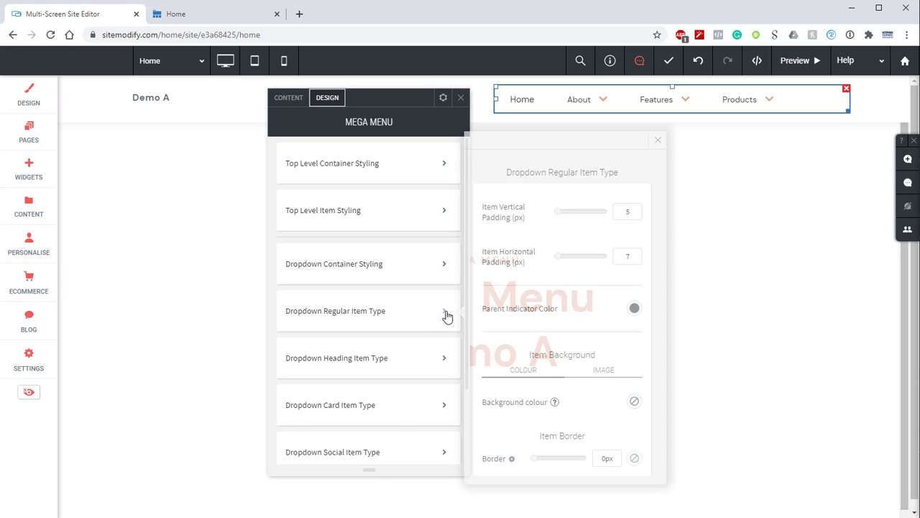
{"action": "left_click_drag", "start_coordinate": [631, 213], "coordinate": [616, 218]}
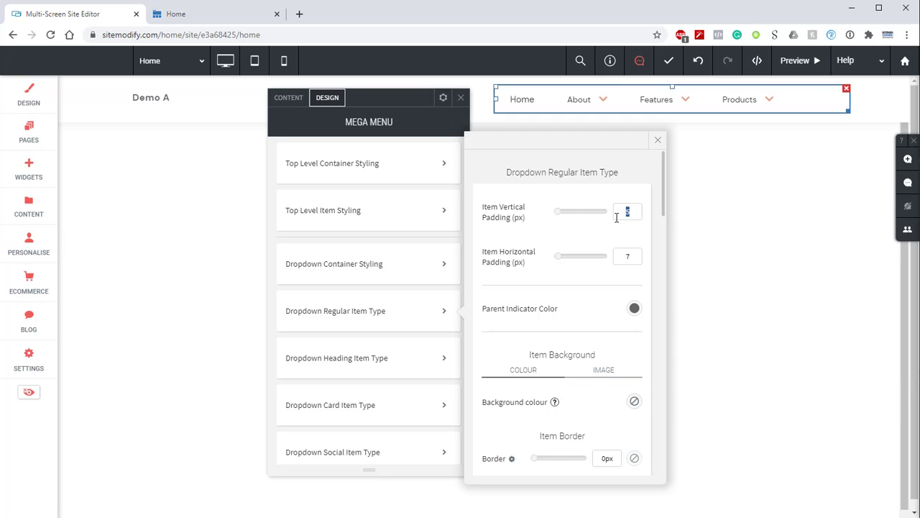
{"action": "type", "text": "0"}
{"action": "scroll", "coordinate": [575, 269], "scroll_direction": "down", "scroll_amount": 1}
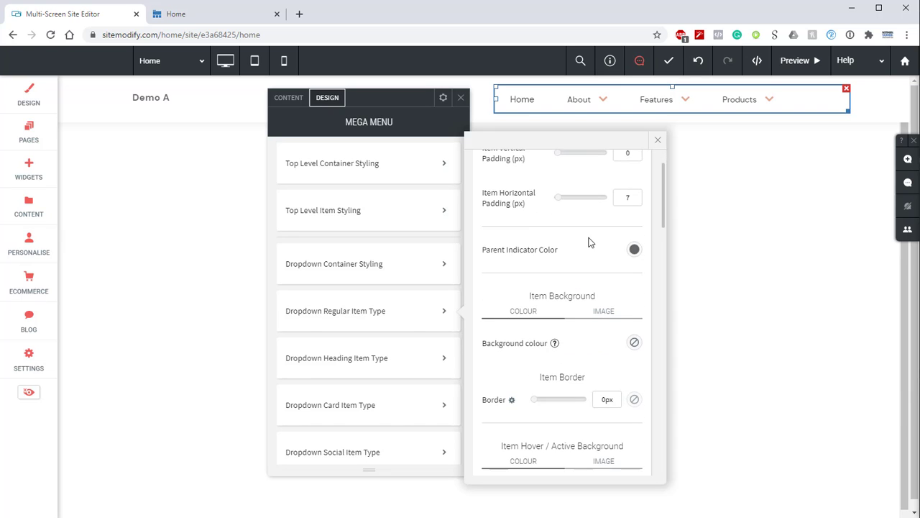
Make the item title text bold in the dropdown regular item type styling.
{"action": "scroll", "coordinate": [588, 237], "scroll_direction": "down", "scroll_amount": 1}
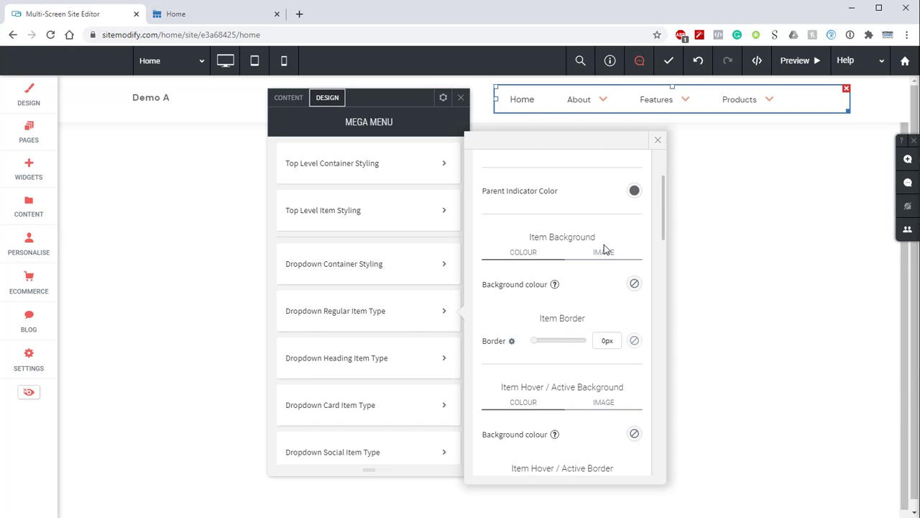
{"action": "scroll", "coordinate": [602, 247], "scroll_direction": "down", "scroll_amount": 3}
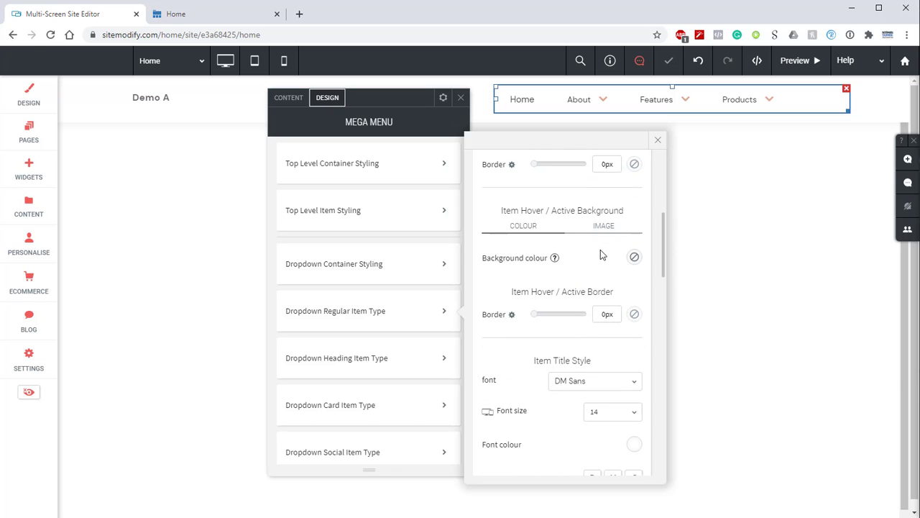
{"action": "scroll", "coordinate": [602, 328], "scroll_direction": "down", "scroll_amount": 2}
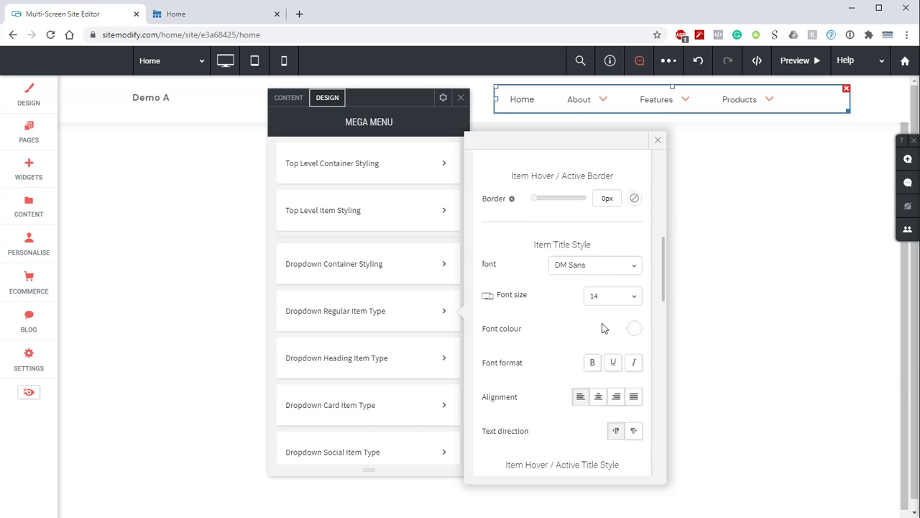
{"action": "scroll", "coordinate": [602, 328], "scroll_direction": "down", "scroll_amount": 1}
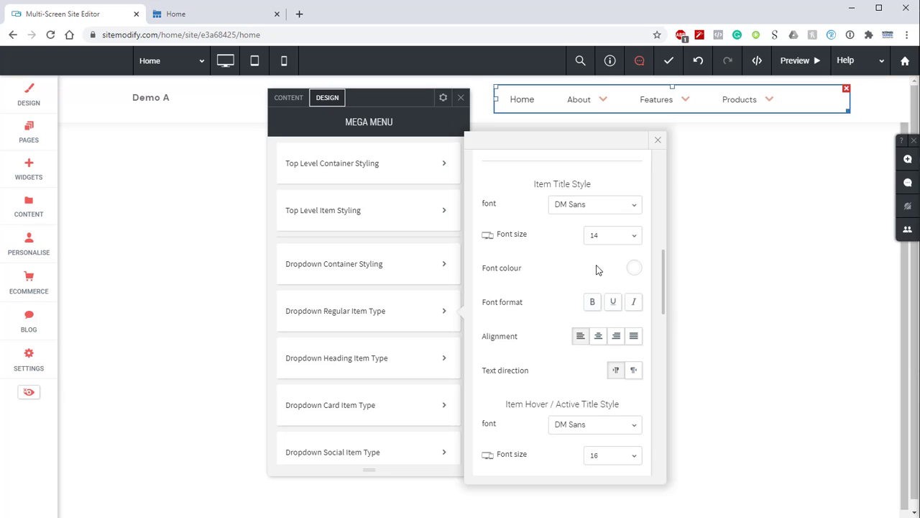
{"action": "left_click", "coordinate": [592, 302]}
Set the regular item type's icon size to 35 px and close its styling.
{"action": "scroll", "coordinate": [604, 274], "scroll_direction": "down", "scroll_amount": 5}
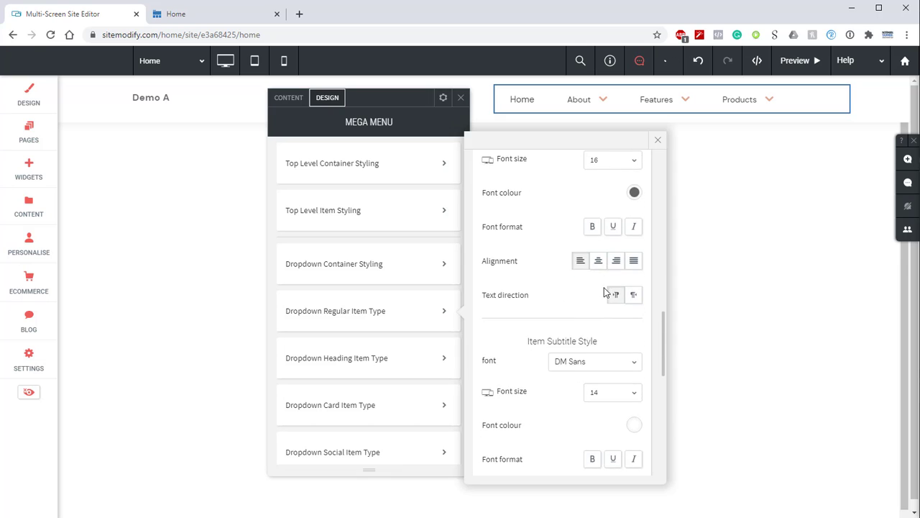
{"action": "scroll", "coordinate": [604, 295], "scroll_direction": "down", "scroll_amount": 2}
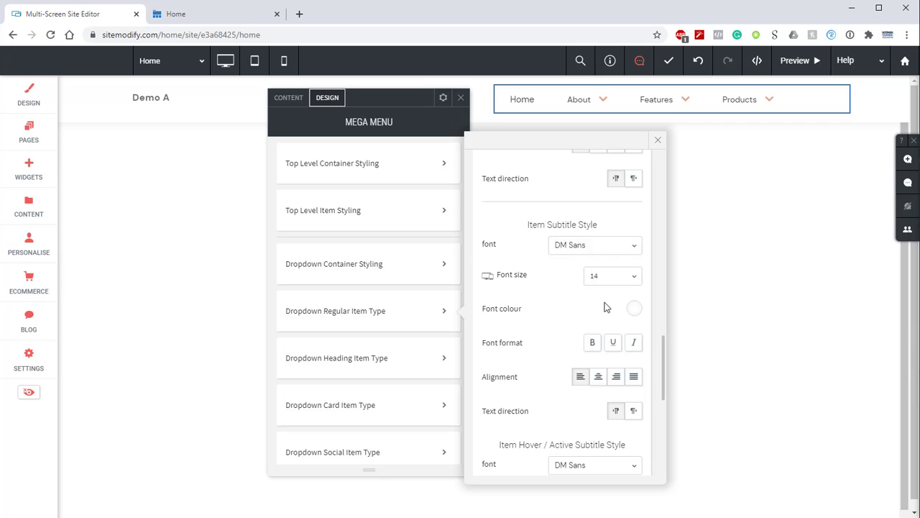
{"action": "scroll", "coordinate": [601, 310], "scroll_direction": "down", "scroll_amount": 6}
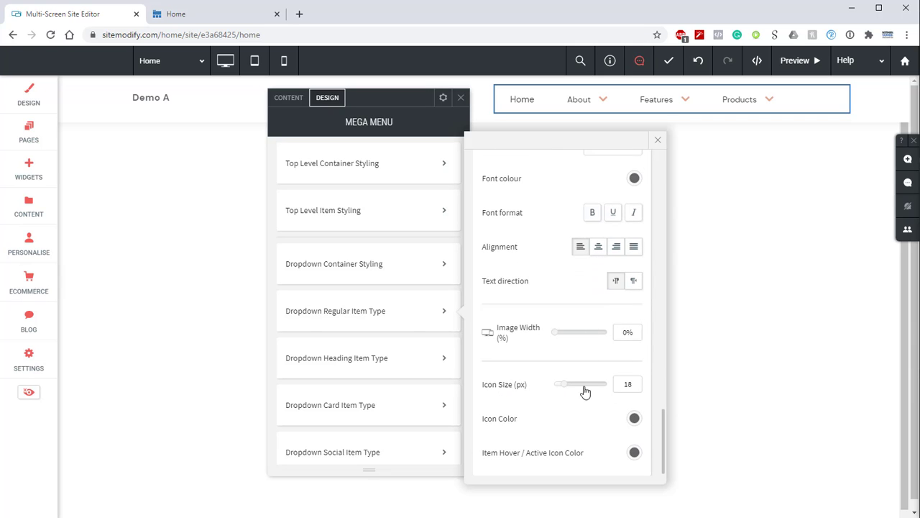
{"action": "double_click", "coordinate": [628, 384]}
{"action": "type", "text": "35"}
{"action": "left_click", "coordinate": [657, 141]}
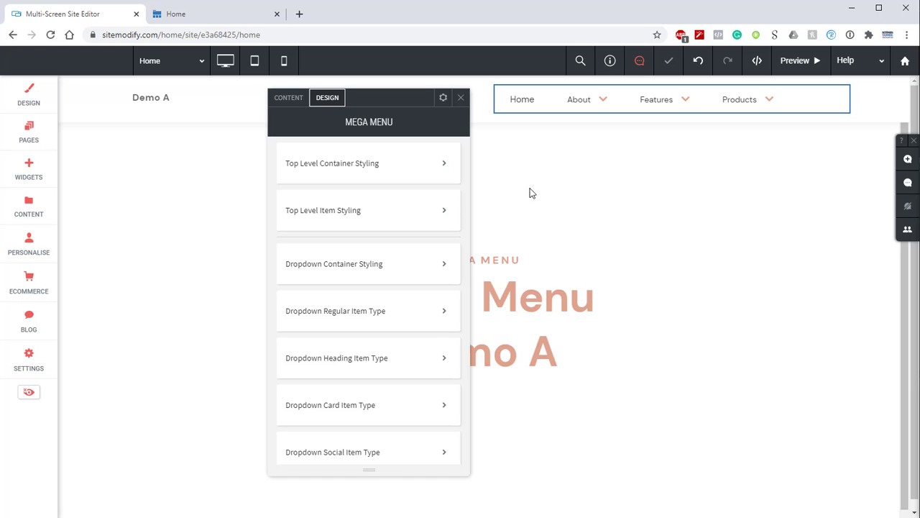
Open the dropdown social item type styling and edit the item horizontal margin.
{"action": "left_click", "coordinate": [446, 457]}
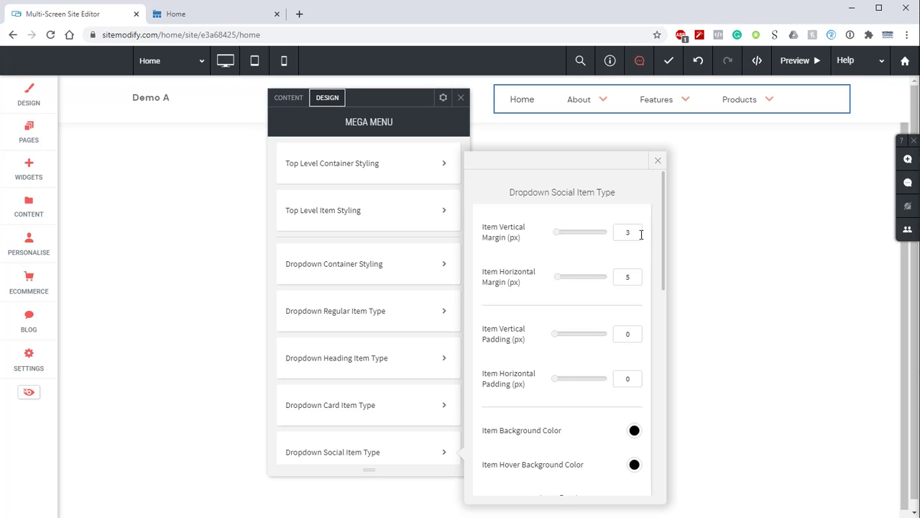
{"action": "left_click_drag", "start_coordinate": [635, 277], "coordinate": [615, 283]}
{"action": "scroll", "coordinate": [600, 370], "scroll_direction": "down", "scroll_amount": 3}
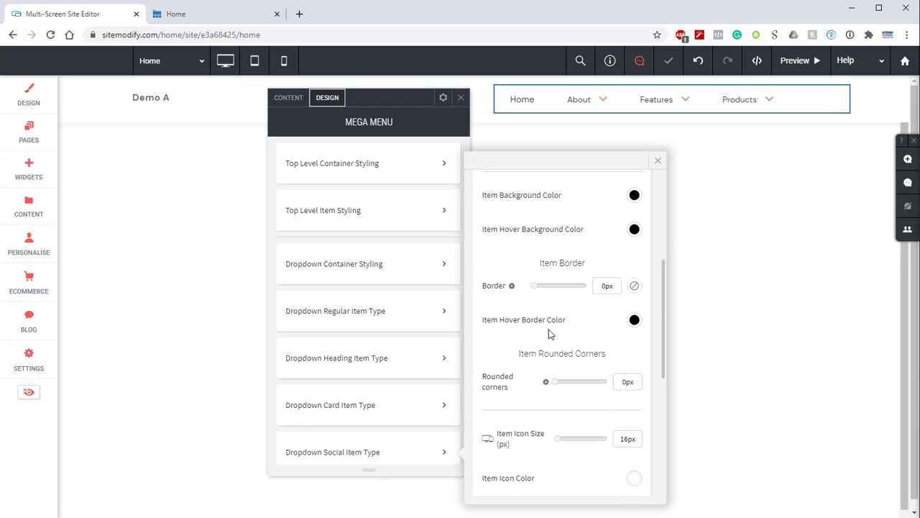
Give the social items a 14 px top border using the saved transparent colour.
{"action": "left_click", "coordinate": [513, 286]}
{"action": "left_click", "coordinate": [541, 307]}
{"action": "type", "text": "14"}
{"action": "left_click", "coordinate": [635, 287]}
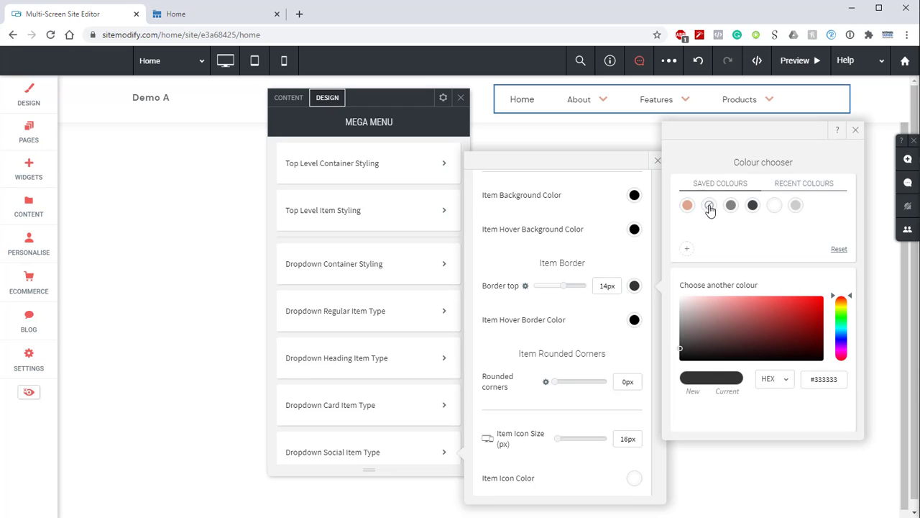
{"action": "left_click", "coordinate": [709, 205]}
{"action": "left_click", "coordinate": [858, 129]}
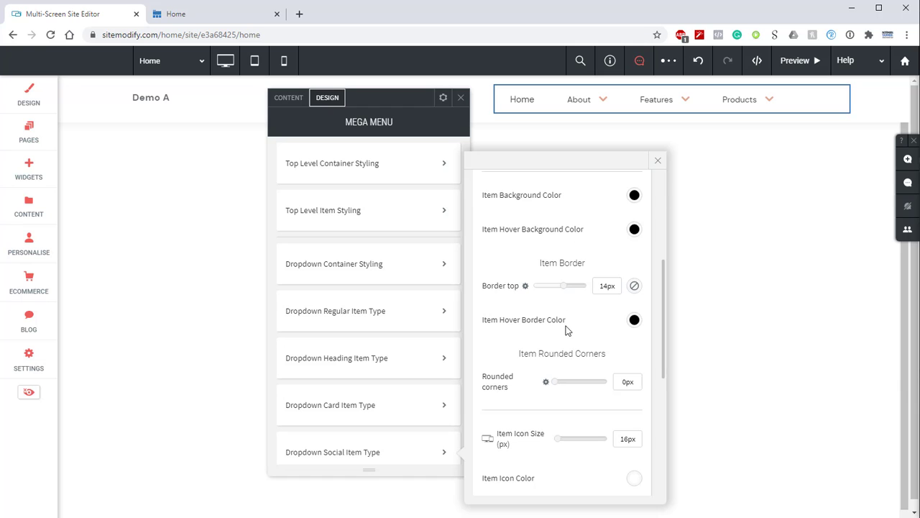
Set the social item icon size to 18 px and the hover icon colour to the saved salmon, and close the styling.
{"action": "scroll", "coordinate": [564, 335], "scroll_direction": "down", "scroll_amount": 2}
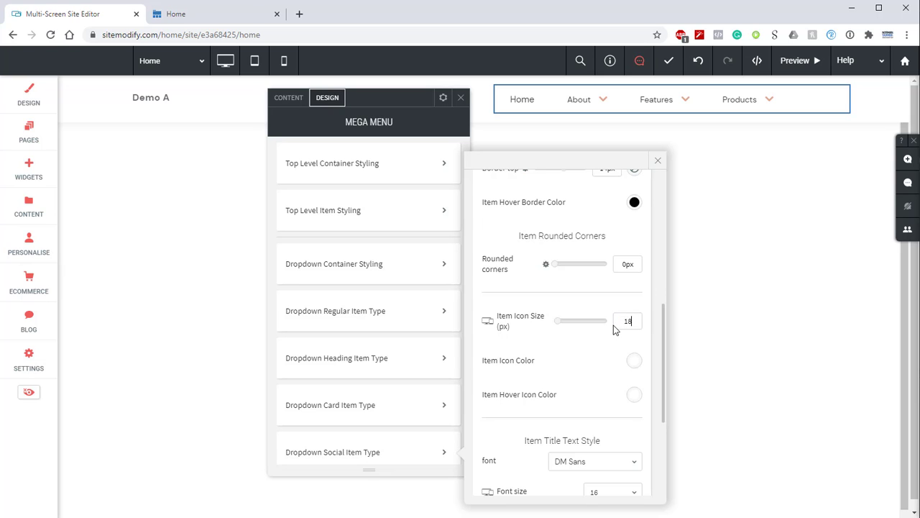
{"action": "type", "text": "8"}
{"action": "key", "text": "Return"}
{"action": "left_click", "coordinate": [633, 397]}
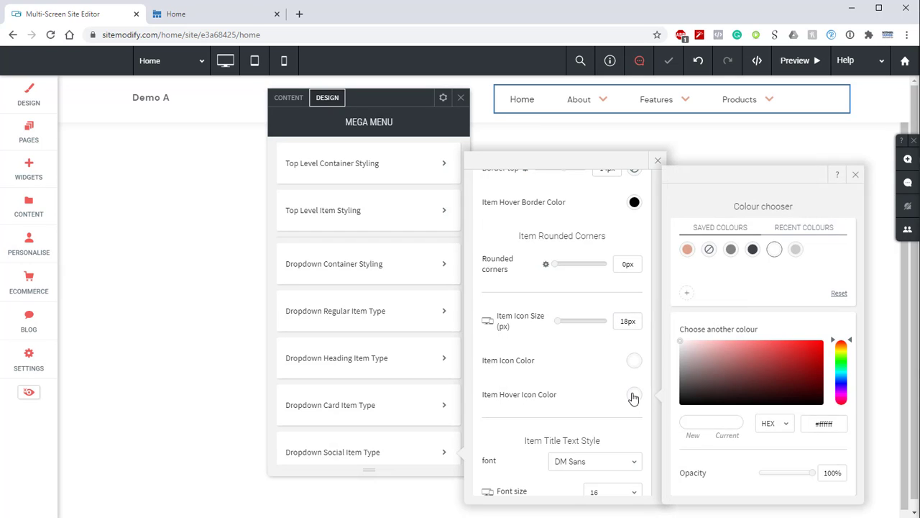
{"action": "left_click", "coordinate": [688, 249]}
{"action": "left_click", "coordinate": [855, 175]}
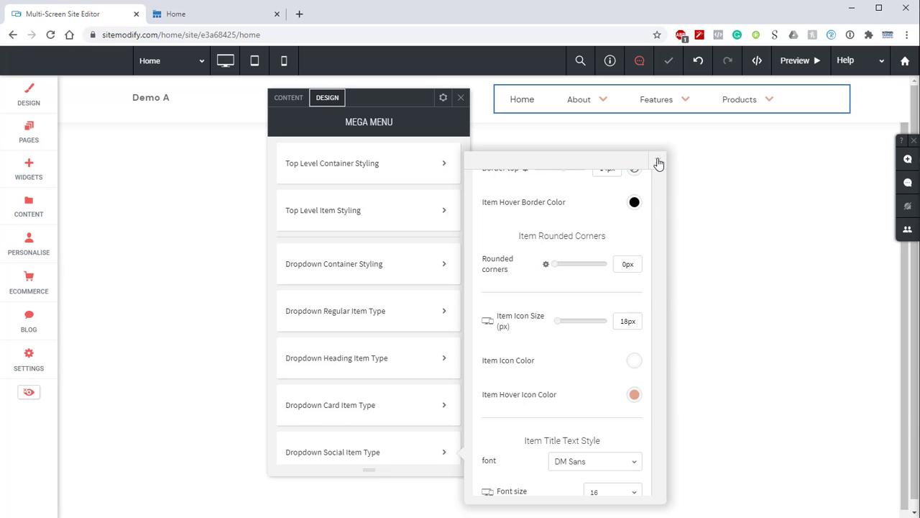
{"action": "left_click", "coordinate": [658, 160]}
In the dropdown contact item type styling, edit the item horizontal padding, set the logo width to 80%, and close the Mega Menu settings.
{"action": "scroll", "coordinate": [370, 281], "scroll_direction": "down", "scroll_amount": 3}
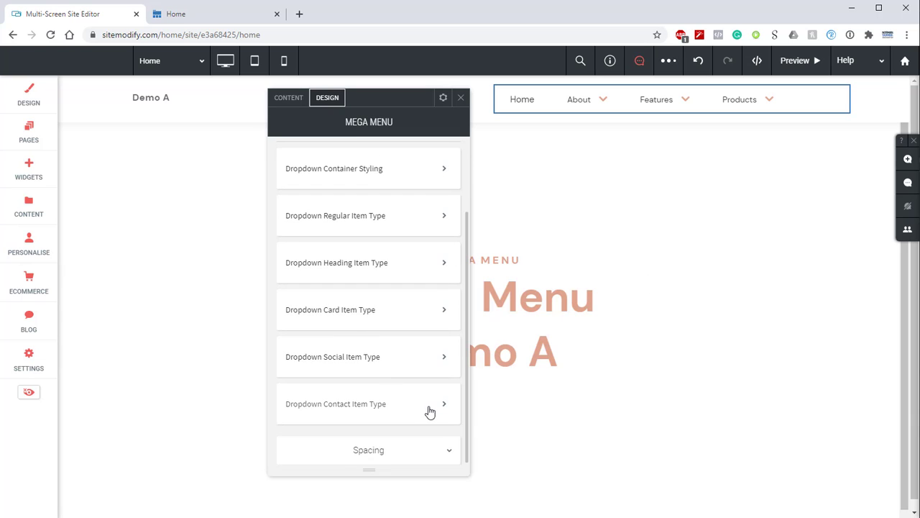
{"action": "left_click", "coordinate": [442, 406]}
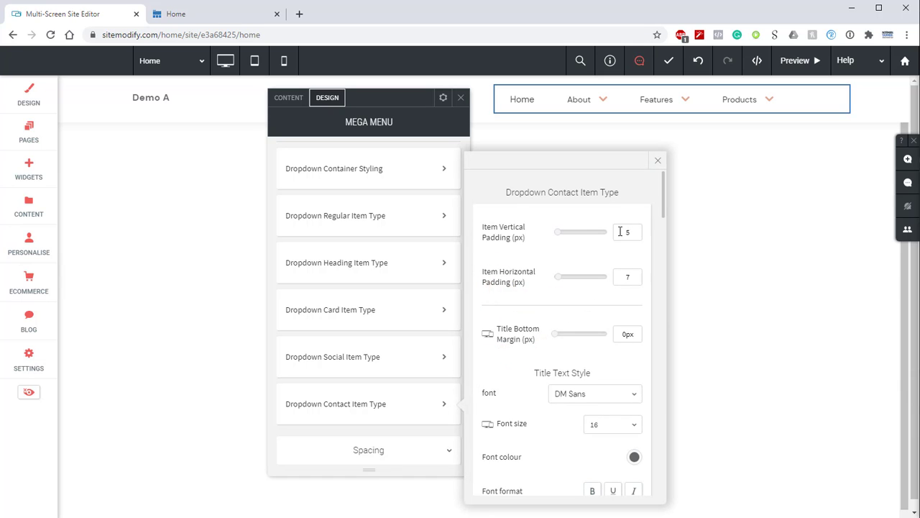
{"action": "double_click", "coordinate": [633, 277]}
{"action": "scroll", "coordinate": [590, 348], "scroll_direction": "down", "scroll_amount": 4}
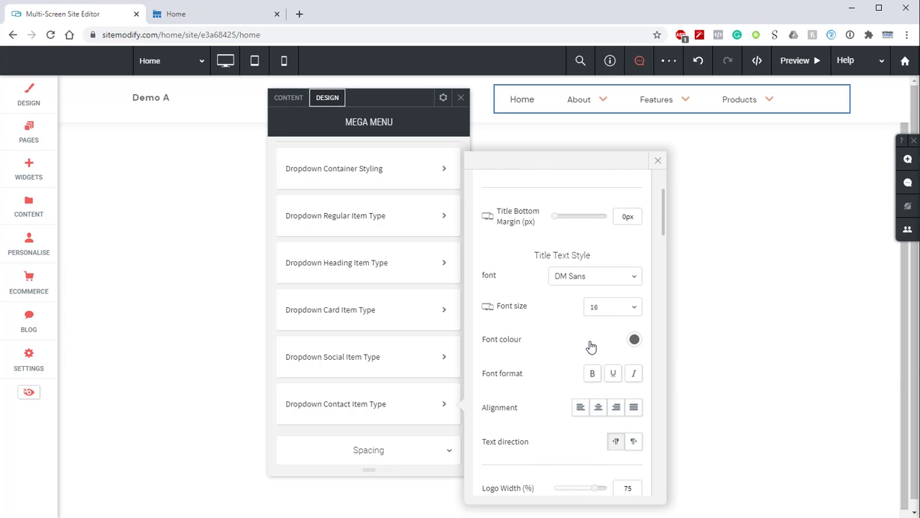
{"action": "scroll", "coordinate": [637, 325], "scroll_direction": "down", "scroll_amount": 2}
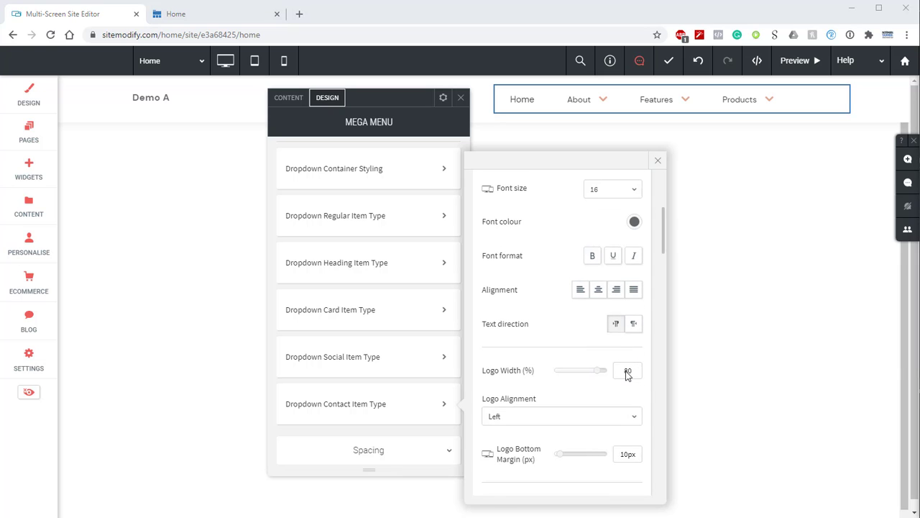
{"action": "left_click", "coordinate": [657, 160]}
{"action": "left_click", "coordinate": [460, 97]}
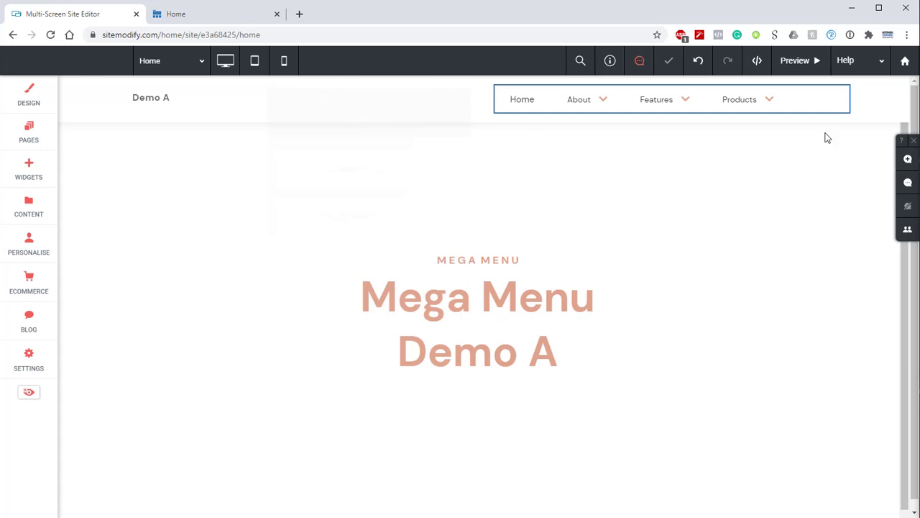
Preview the site and check the About and Features dropdowns in the header menu.
{"action": "left_click", "coordinate": [827, 63]}
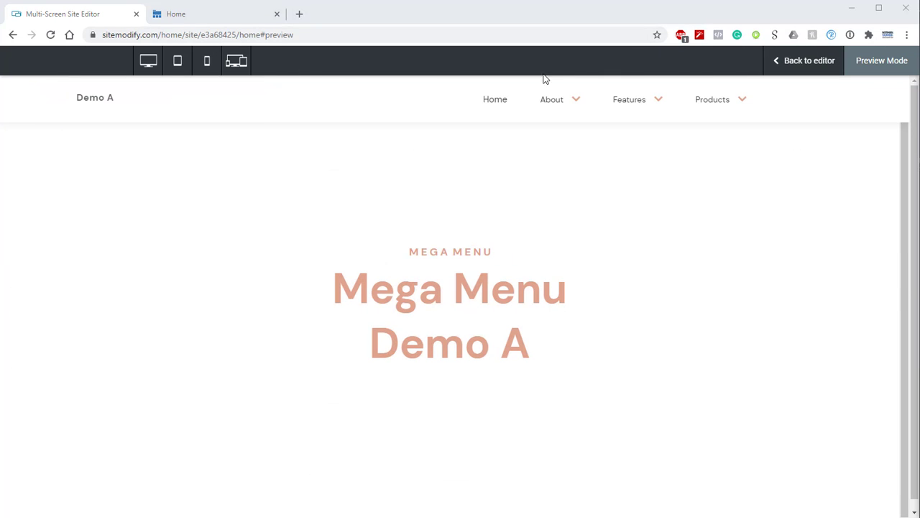
{"action": "left_click", "coordinate": [558, 102]}
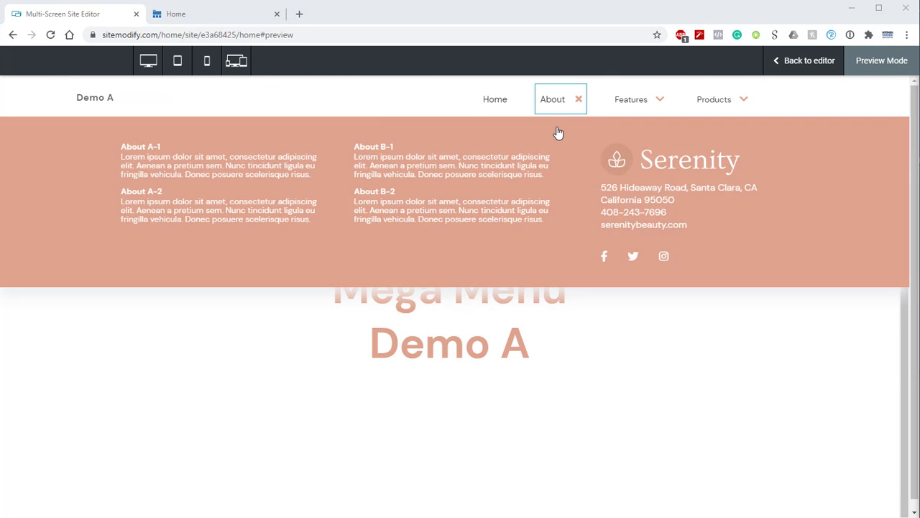
{"action": "left_click", "coordinate": [620, 102]}
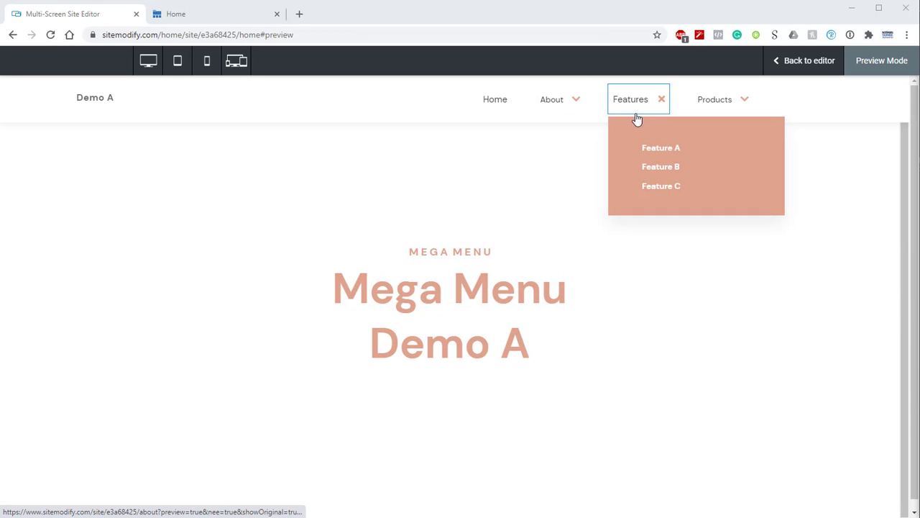
Examine the Features dropdown on the reference demo site in the other browser tab, and return to the site editor.
{"action": "left_click", "coordinate": [232, 22]}
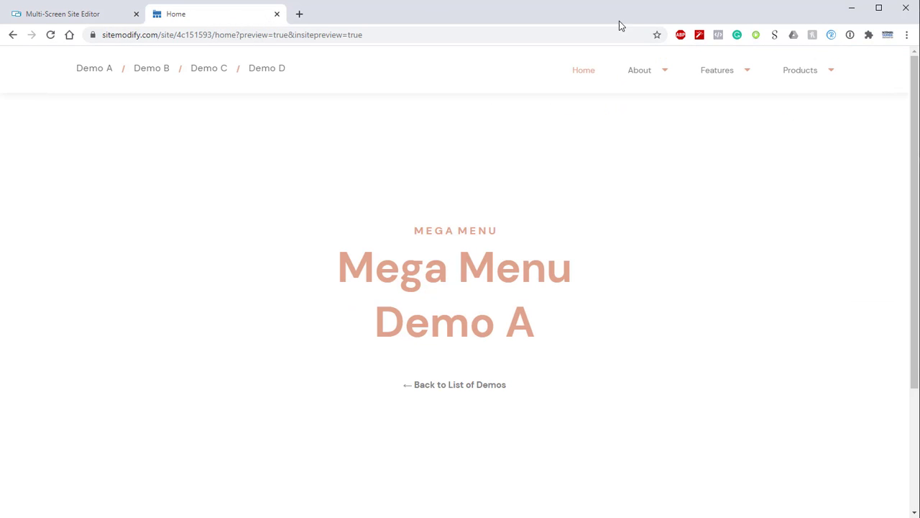
{"action": "mouse_move", "coordinate": [739, 81]}
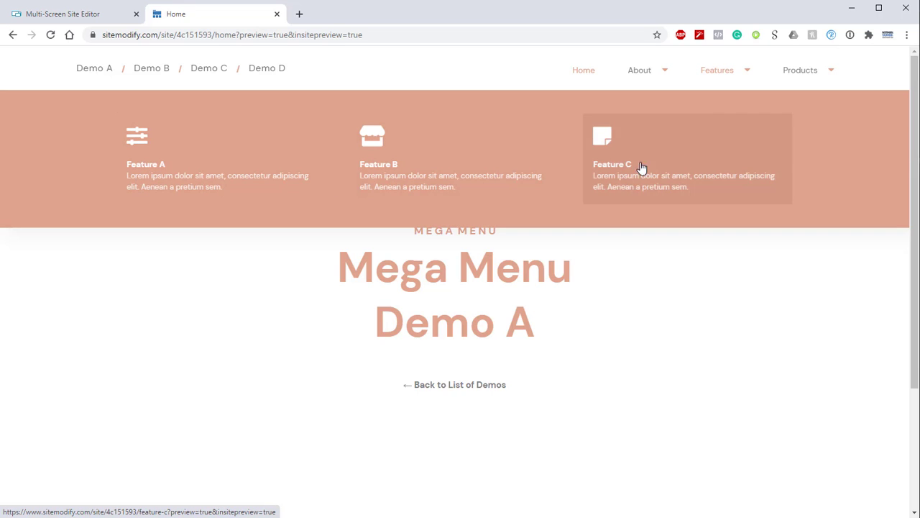
{"action": "left_click", "coordinate": [87, 16]}
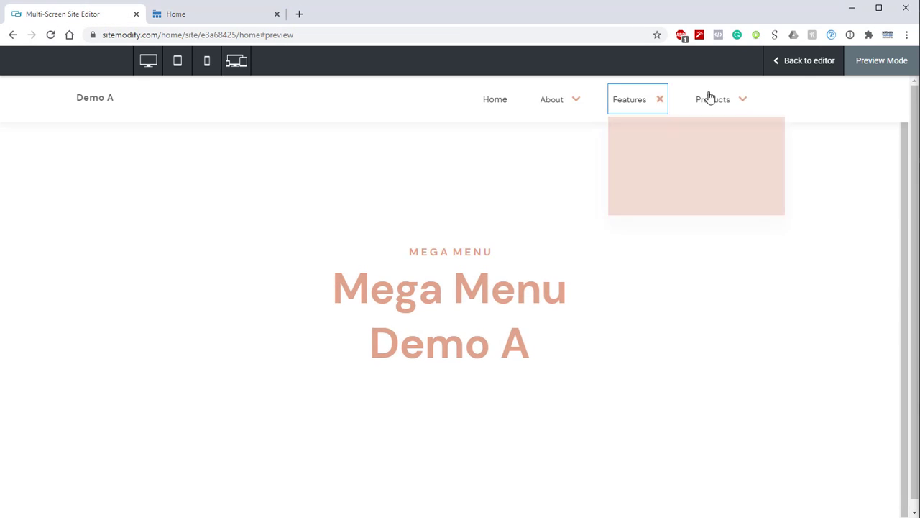
{"action": "left_click", "coordinate": [796, 66]}
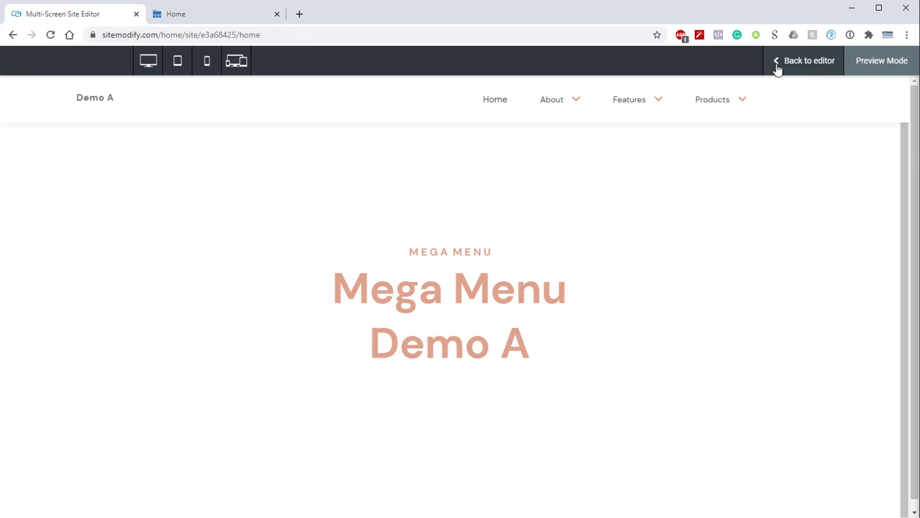
Add a new item override to the Mega Menu's content settings and open its configuration.
{"action": "left_click", "coordinate": [510, 100]}
{"action": "scroll", "coordinate": [403, 187], "scroll_direction": "down", "scroll_amount": 10}
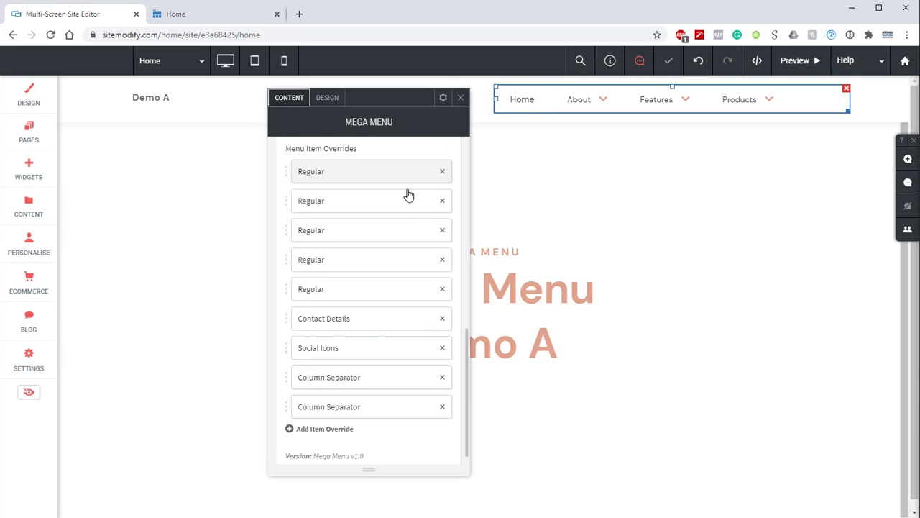
{"action": "left_click", "coordinate": [335, 420]}
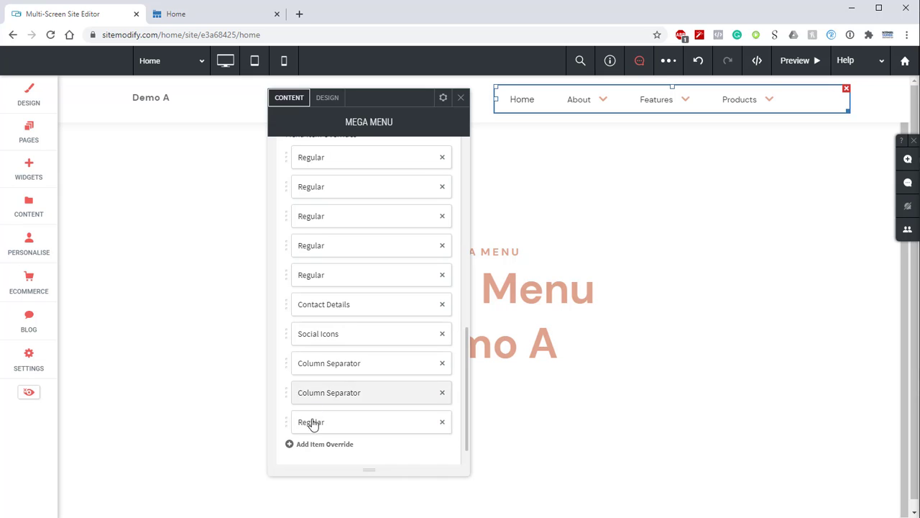
{"action": "left_click", "coordinate": [313, 426]}
{"action": "scroll", "coordinate": [555, 337], "scroll_direction": "up", "scroll_amount": 10}
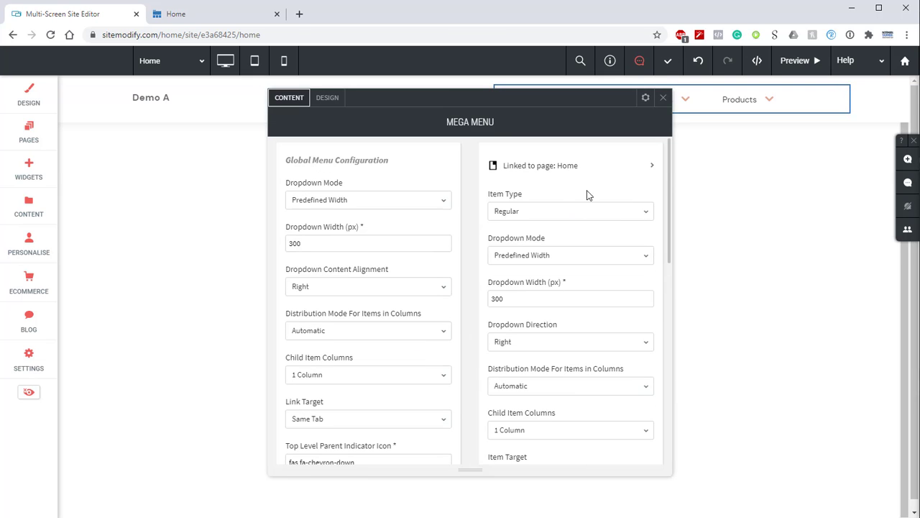
Link the new item override to the existing page Features.
{"action": "left_click", "coordinate": [608, 180]}
{"action": "left_click", "coordinate": [733, 202]}
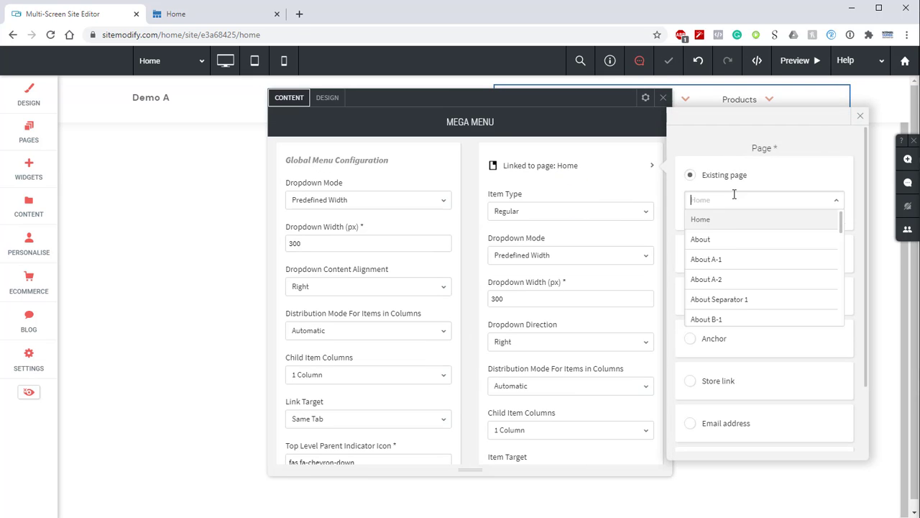
{"action": "scroll", "coordinate": [734, 244], "scroll_direction": "down", "scroll_amount": 2}
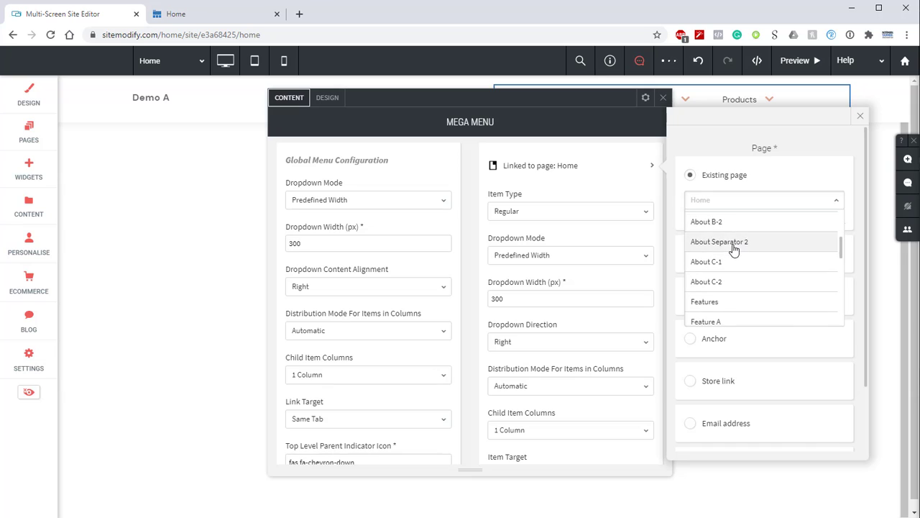
{"action": "left_click", "coordinate": [717, 310]}
{"action": "left_click", "coordinate": [547, 212]}
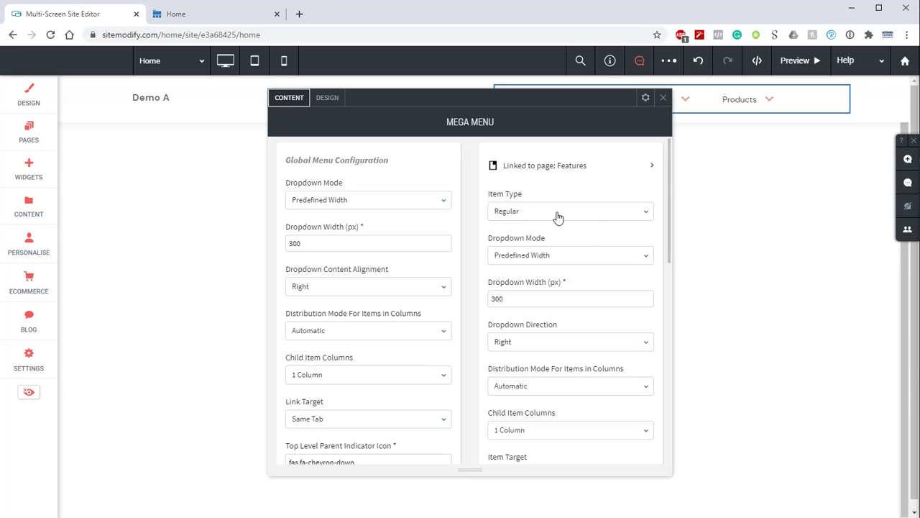
Set the Features override's dropdown mode to Full Width with 3 child item columns, and close the Mega Menu settings.
{"action": "scroll", "coordinate": [563, 224], "scroll_direction": "down", "scroll_amount": 1}
{"action": "left_click", "coordinate": [551, 198]}
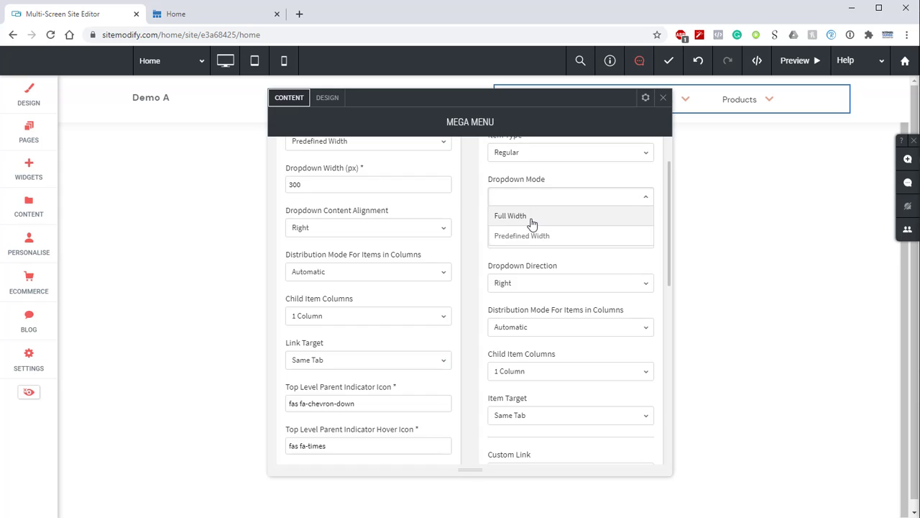
{"action": "left_click", "coordinate": [532, 220]}
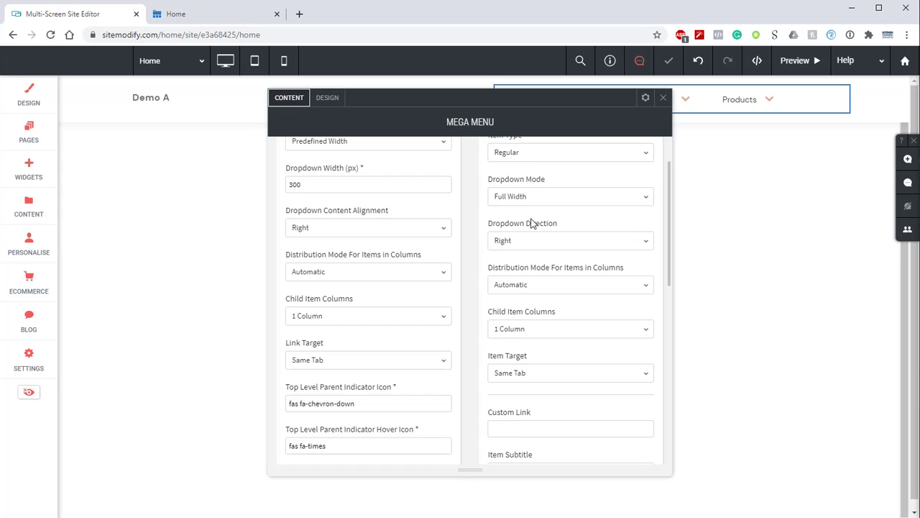
{"action": "left_click", "coordinate": [521, 329]}
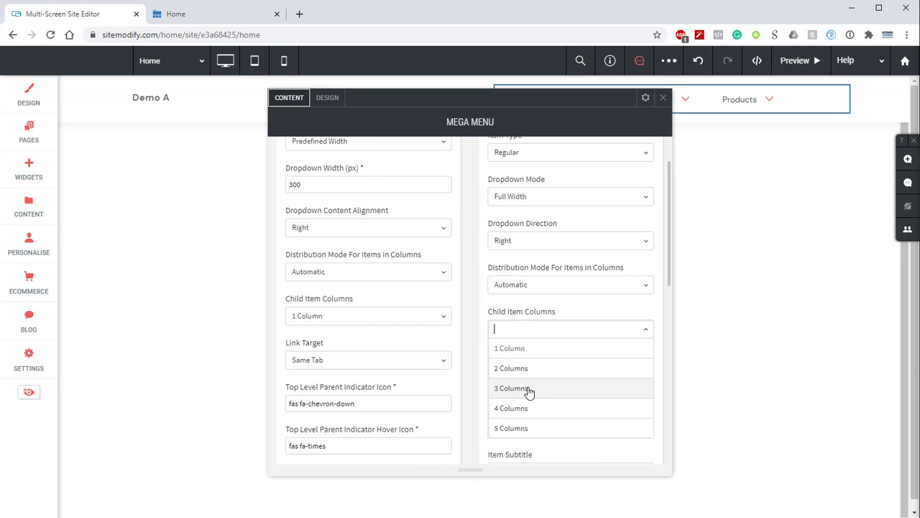
{"action": "left_click", "coordinate": [529, 389]}
{"action": "left_click", "coordinate": [663, 98]}
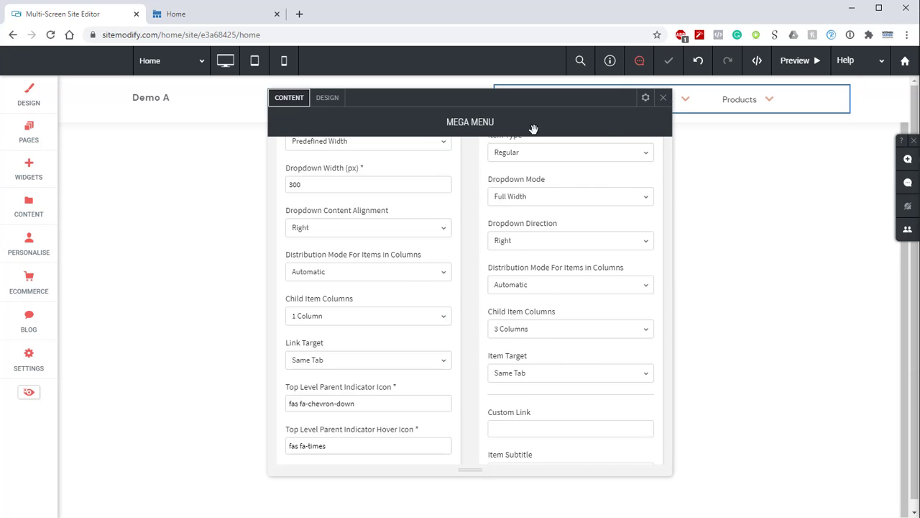
Examine the subpages nested under Features in the site's page list.
{"action": "left_click", "coordinate": [35, 133]}
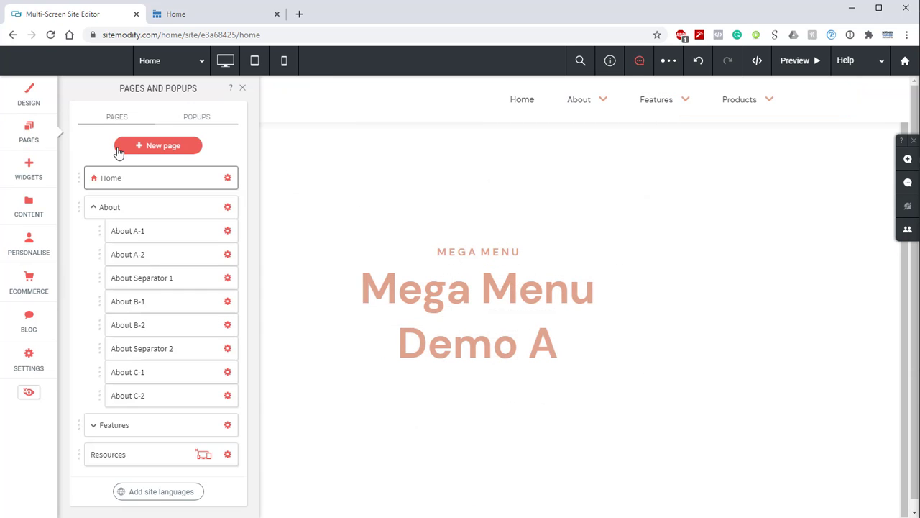
{"action": "scroll", "coordinate": [112, 218], "scroll_direction": "down", "scroll_amount": 3}
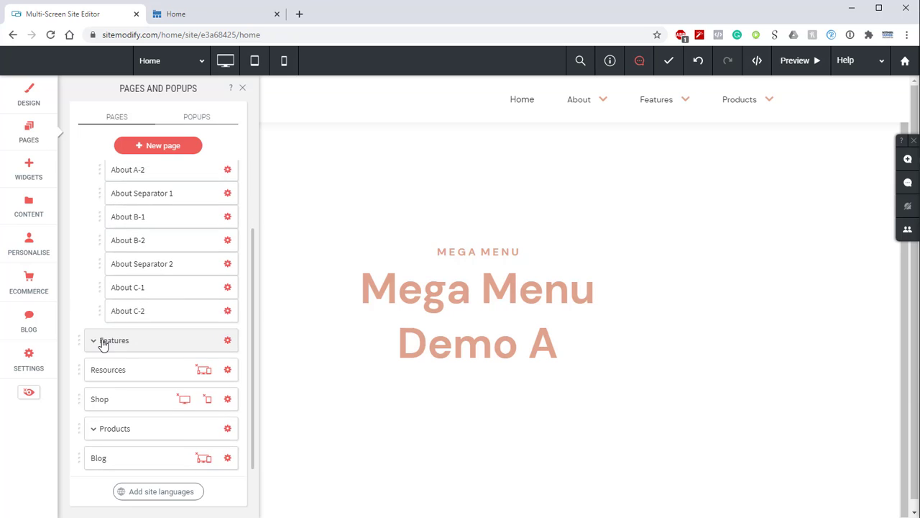
{"action": "left_click", "coordinate": [94, 343]}
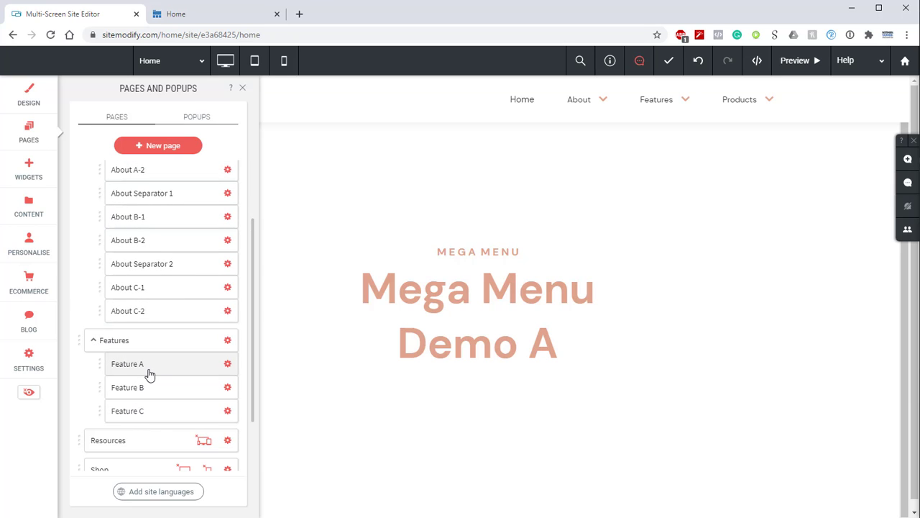
Reopen the Mega Menu's content settings and add three more item overrides.
{"action": "left_click", "coordinate": [591, 103]}
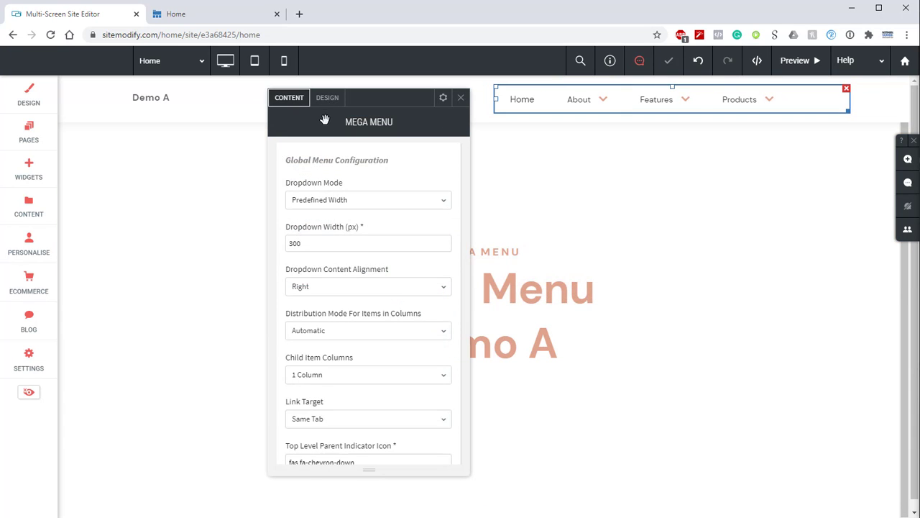
{"action": "scroll", "coordinate": [356, 287], "scroll_direction": "down", "scroll_amount": 10}
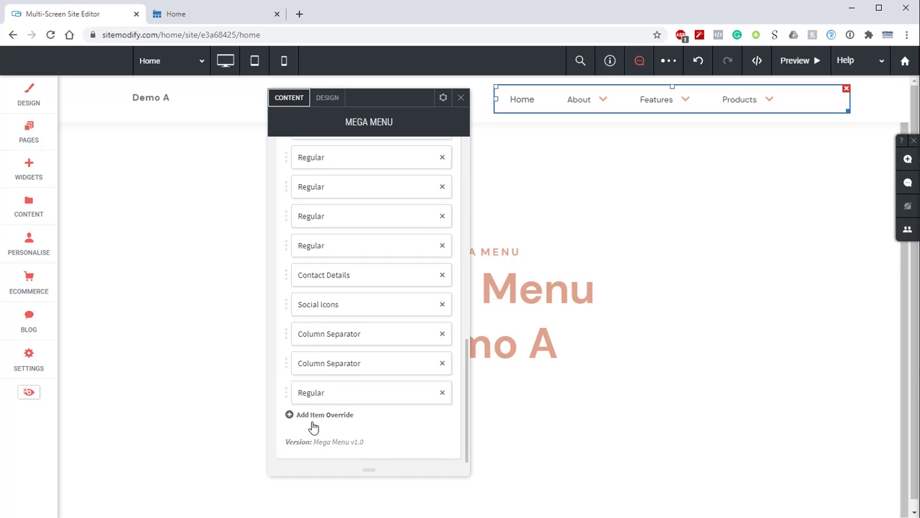
{"action": "left_click", "coordinate": [309, 423]}
{"action": "scroll", "coordinate": [325, 422], "scroll_direction": "down", "scroll_amount": 1}
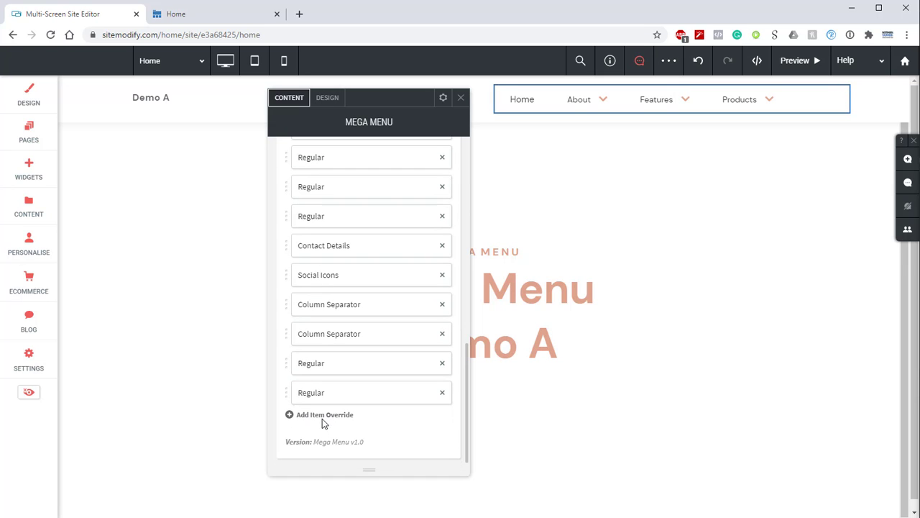
{"action": "left_click", "coordinate": [322, 418]}
{"action": "scroll", "coordinate": [324, 420], "scroll_direction": "down", "scroll_amount": 1}
{"action": "left_click", "coordinate": [325, 415]}
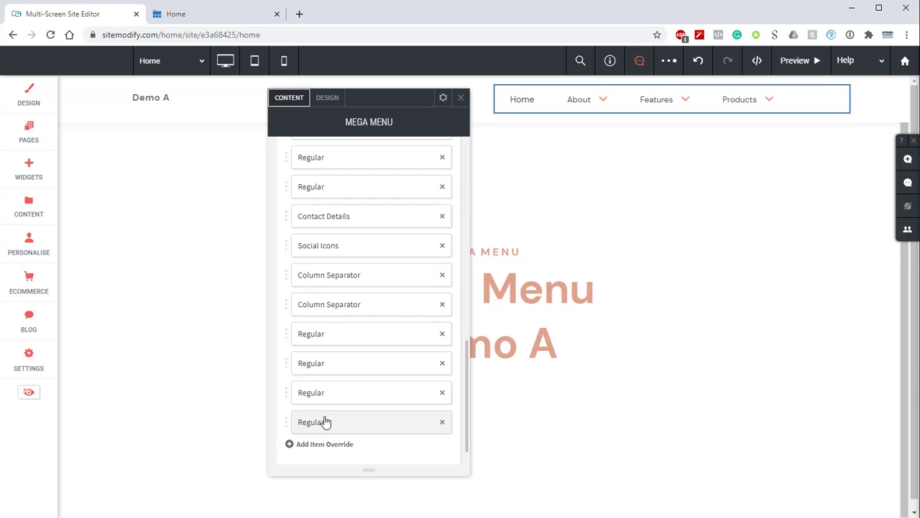
Open the first of the three new overrides and link it to the existing page Feature A.
{"action": "left_click", "coordinate": [348, 372]}
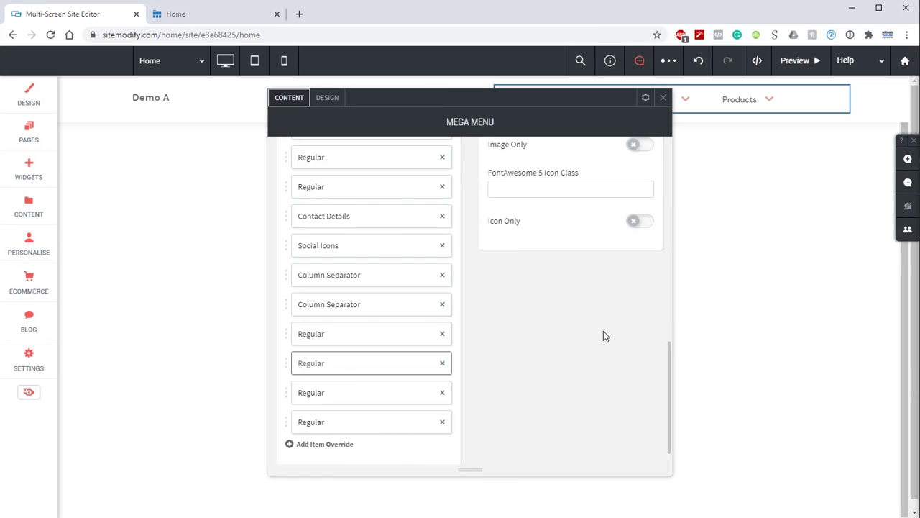
{"action": "scroll", "coordinate": [608, 239], "scroll_direction": "up", "scroll_amount": 1}
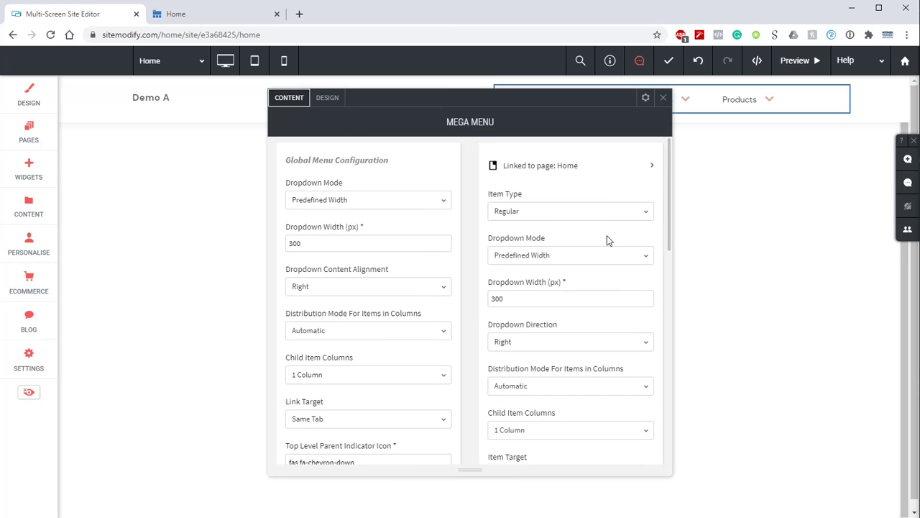
{"action": "left_click", "coordinate": [589, 170]}
{"action": "left_click", "coordinate": [721, 198]}
{"action": "scroll", "coordinate": [737, 245], "scroll_direction": "down", "scroll_amount": 5}
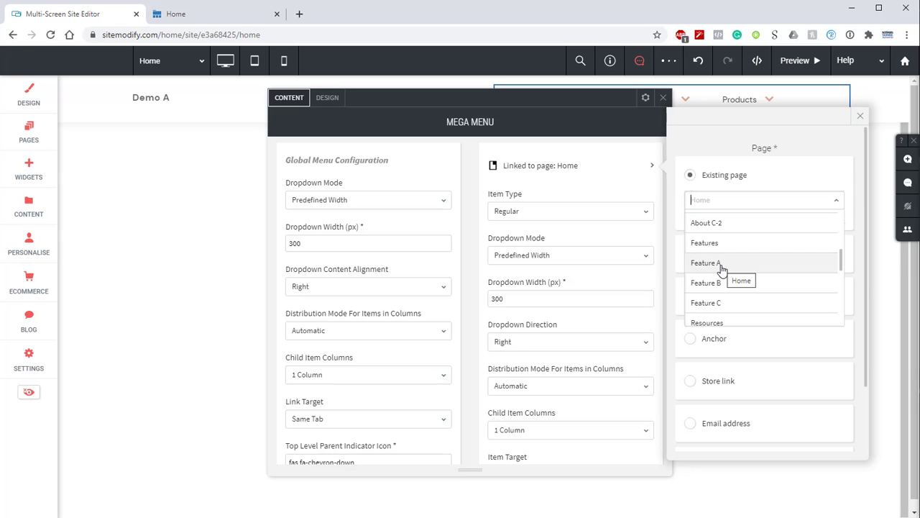
{"action": "left_click", "coordinate": [721, 267]}
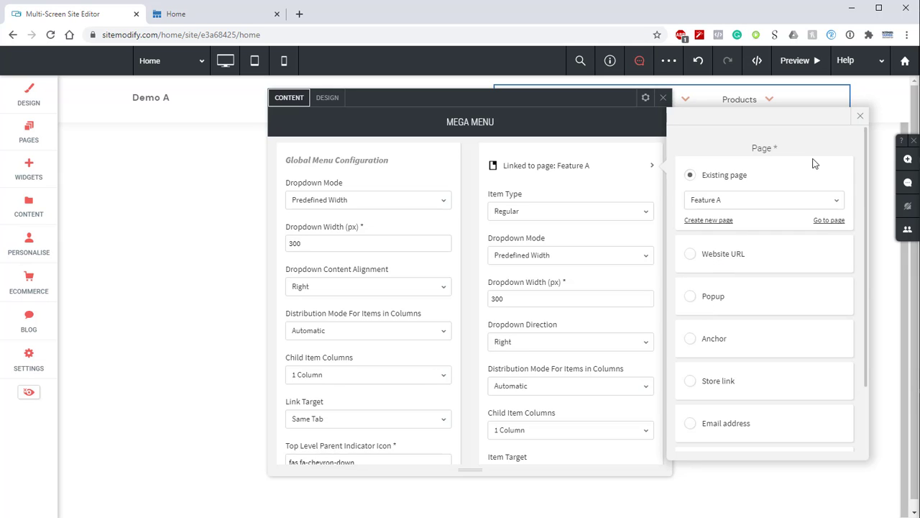
{"action": "left_click", "coordinate": [568, 225]}
Set the Feature A override's subtitle to "Lorem ipsum dolor sit amet, consectetur adipiscing elit. Aenean a pretium sem" and its icon class to "fas fa-sliders-h".
{"action": "scroll", "coordinate": [581, 242], "scroll_direction": "down", "scroll_amount": 3}
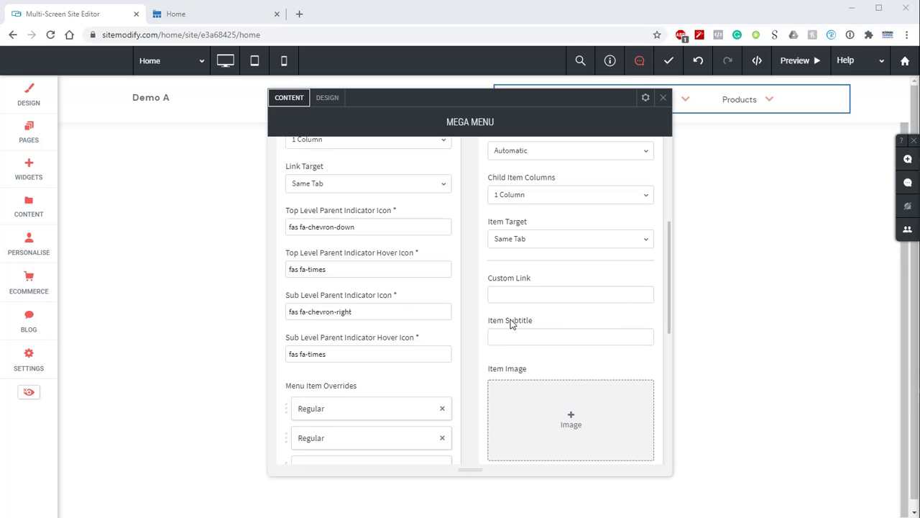
{"action": "scroll", "coordinate": [512, 323], "scroll_direction": "down", "scroll_amount": 3}
{"action": "scroll", "coordinate": [511, 322], "scroll_direction": "up", "scroll_amount": 2}
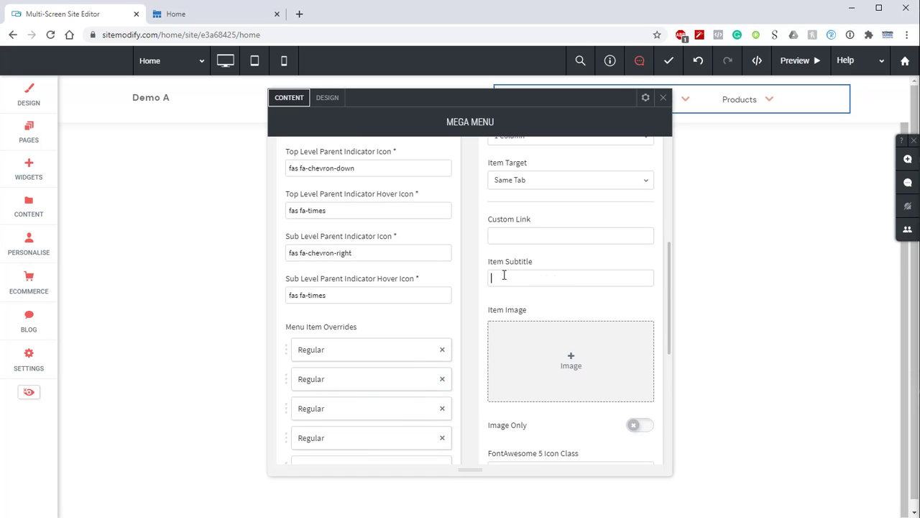
{"action": "key", "text": "ctrl+v"}
{"action": "scroll", "coordinate": [536, 291], "scroll_direction": "down", "scroll_amount": 2}
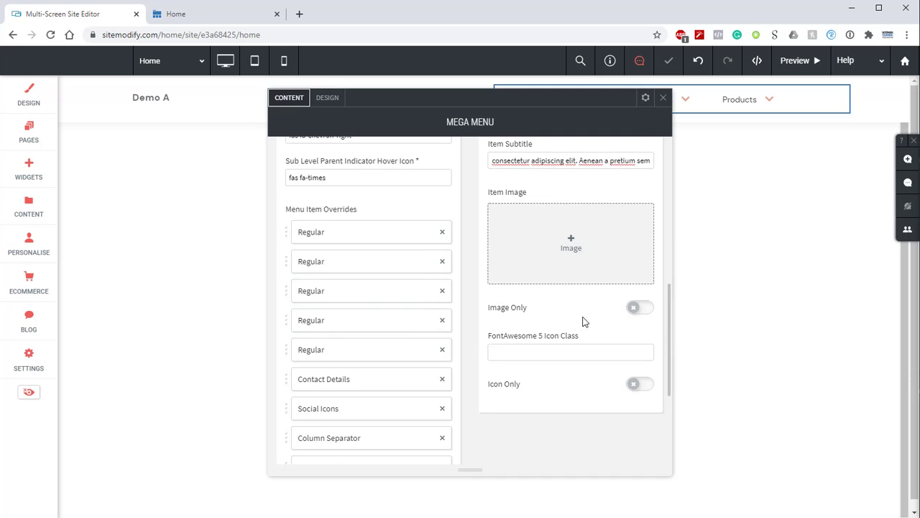
{"action": "key", "text": "alt+Tab"}
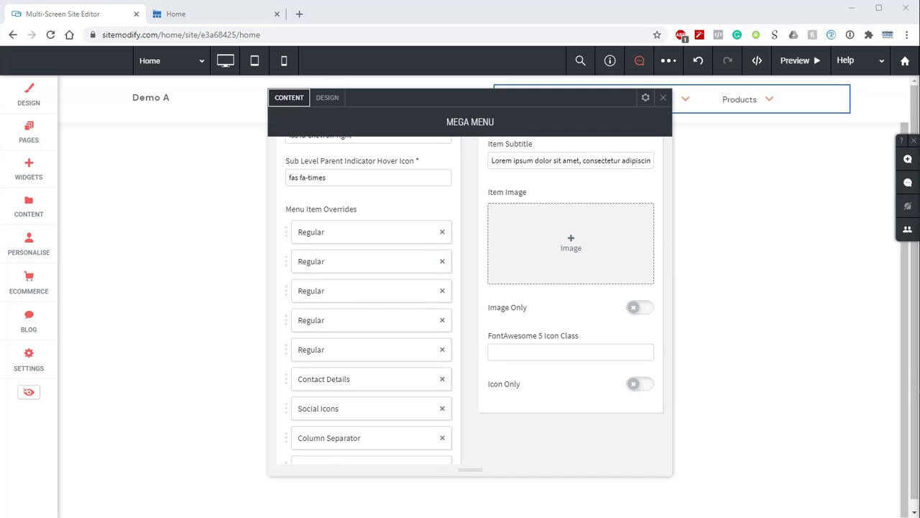
{"action": "left_click", "coordinate": [527, 349]}
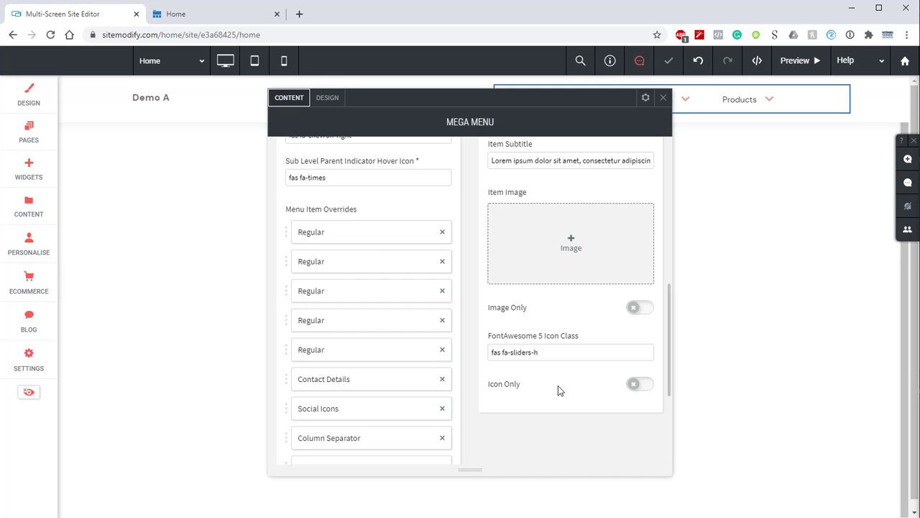
Open the second of the three new overrides and link it to the existing page Feature B.
{"action": "scroll", "coordinate": [471, 335], "scroll_direction": "down", "scroll_amount": 3}
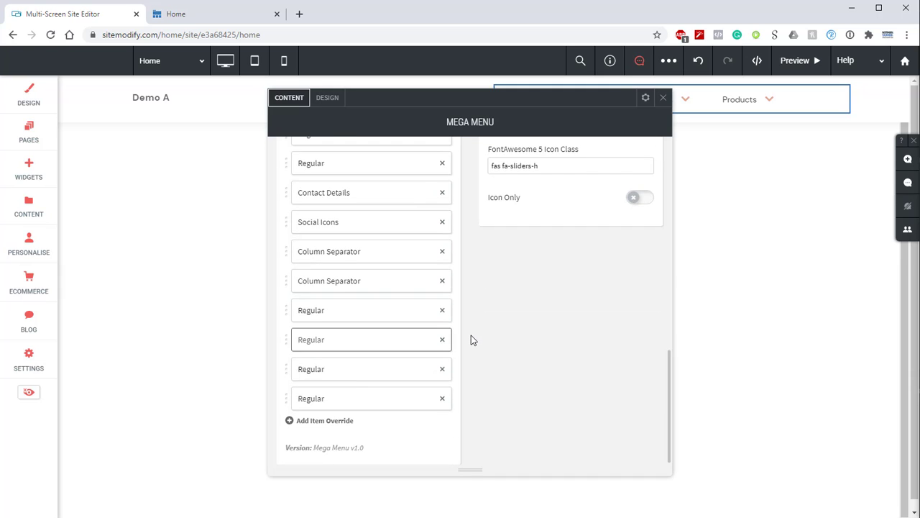
{"action": "scroll", "coordinate": [545, 375], "scroll_direction": "up", "scroll_amount": 10}
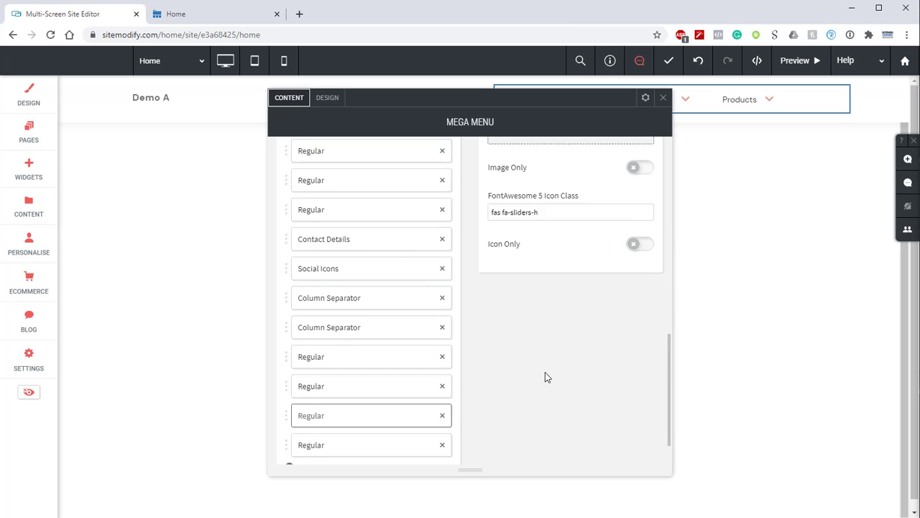
{"action": "left_click", "coordinate": [566, 174]}
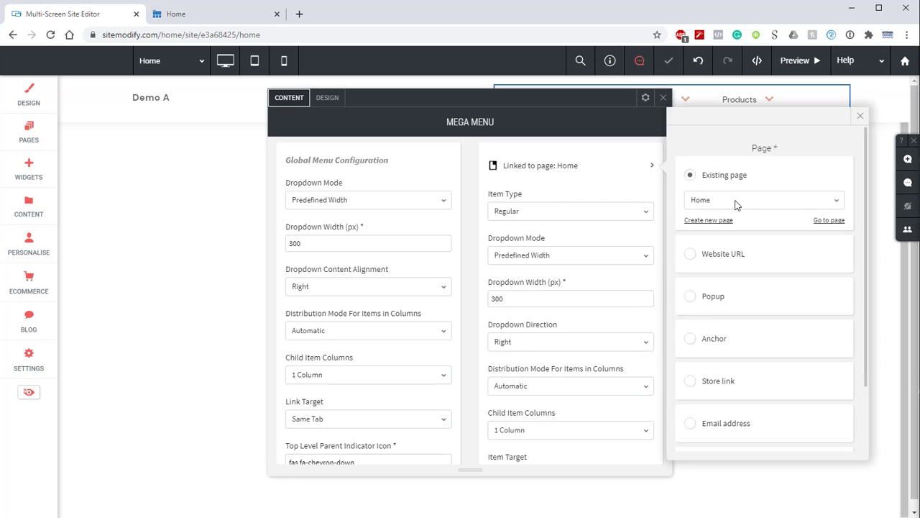
{"action": "left_click", "coordinate": [740, 200]}
{"action": "scroll", "coordinate": [747, 242], "scroll_direction": "down", "scroll_amount": 3}
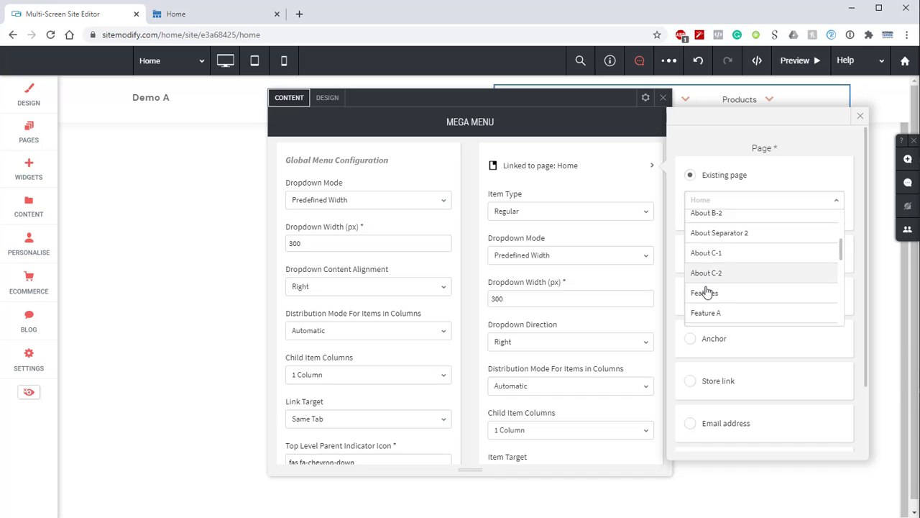
{"action": "scroll", "coordinate": [704, 284], "scroll_direction": "down", "scroll_amount": 3}
{"action": "left_click", "coordinate": [705, 281]}
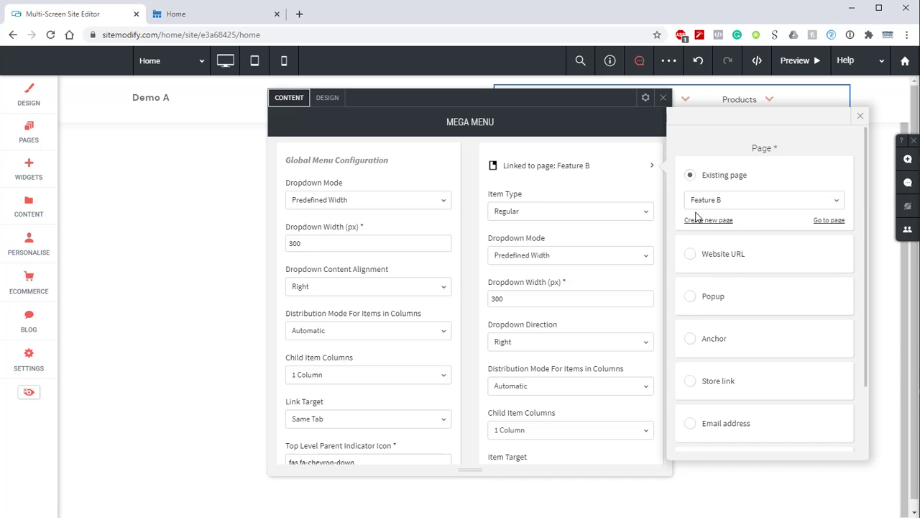
{"action": "left_click", "coordinate": [622, 234]}
Set the Feature B override's subtitle to "Lorem ipsum dolor sit amet, consectetur adipiscing elit. Aenean a pretium sem" and its icon class to "fas fa-store".
{"action": "scroll", "coordinate": [622, 234], "scroll_direction": "down", "scroll_amount": 3}
{"action": "scroll", "coordinate": [624, 236], "scroll_direction": "down", "scroll_amount": 1}
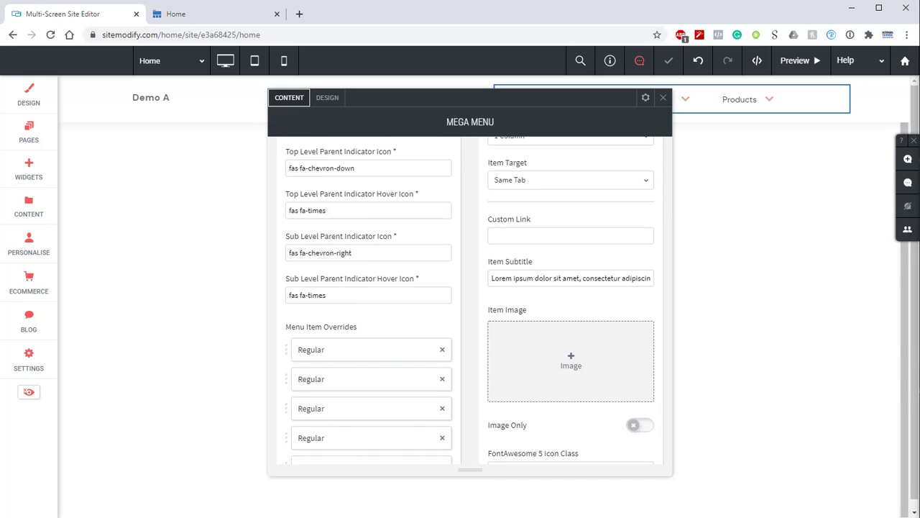
{"action": "key", "text": "ctrl+a"}
{"action": "type", "text": "Lorem ipsum dolor sit amet, consectetur adipiscing elit. Aenean a pretium sem"}
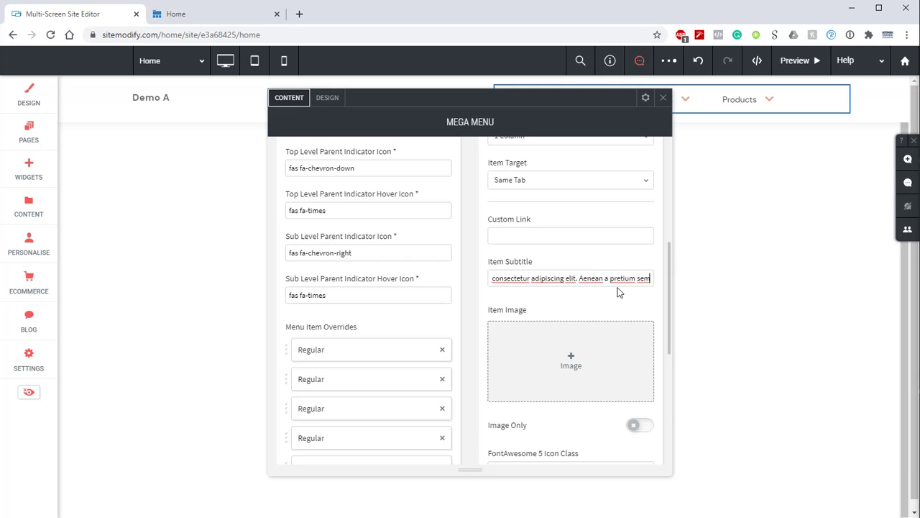
{"action": "scroll", "coordinate": [619, 293], "scroll_direction": "down", "scroll_amount": 3}
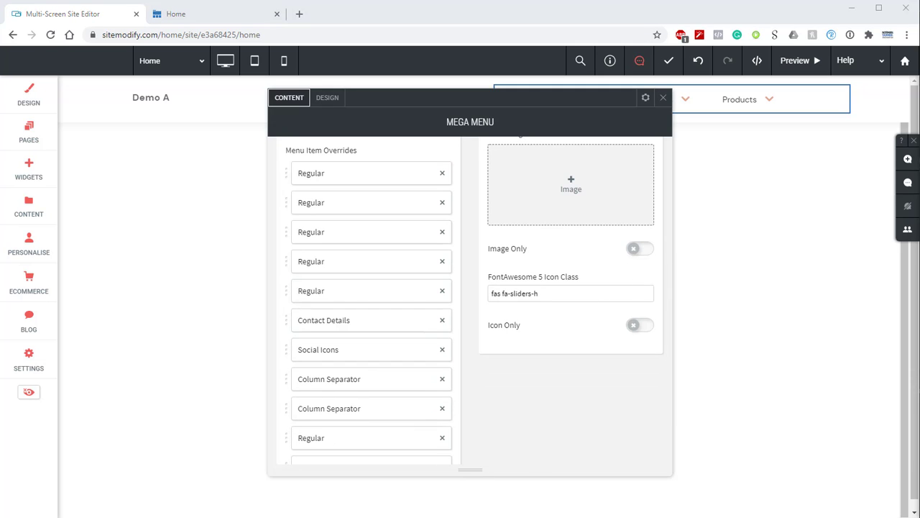
{"action": "left_click_drag", "start_coordinate": [623, 299], "coordinate": [396, 294]}
{"action": "type", "text": "fas fa-store"}
Open the last of the three new overrides and link it to the existing page Feature C.
{"action": "scroll", "coordinate": [333, 411], "scroll_direction": "down", "scroll_amount": 2}
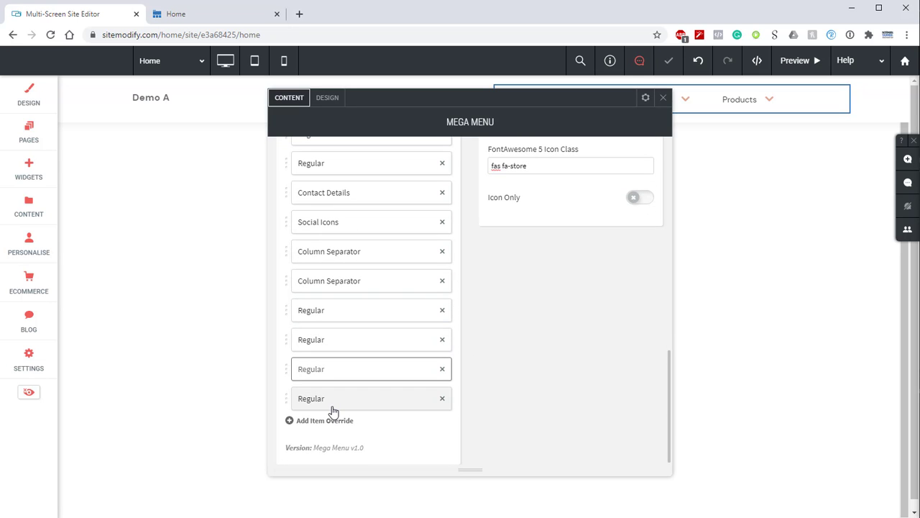
{"action": "left_click", "coordinate": [332, 406]}
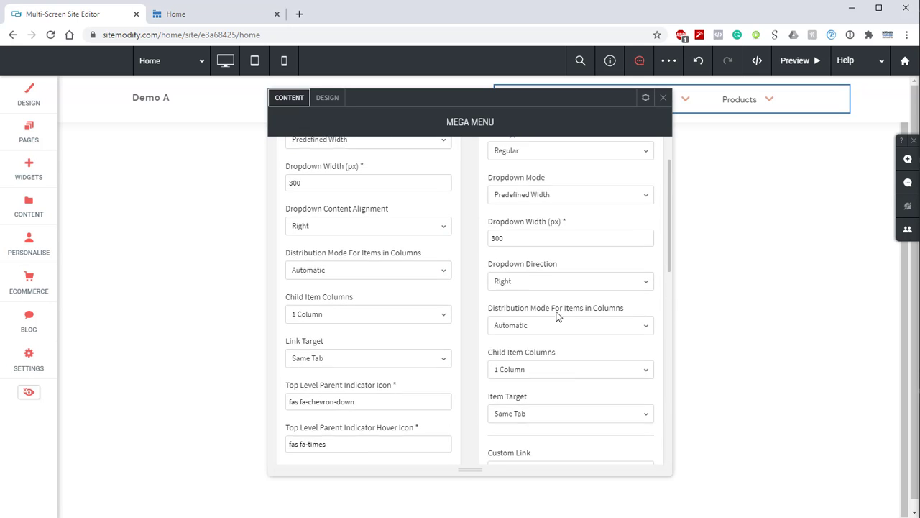
{"action": "scroll", "coordinate": [555, 288], "scroll_direction": "up", "scroll_amount": 1}
{"action": "left_click", "coordinate": [587, 174]}
{"action": "left_click", "coordinate": [726, 200]}
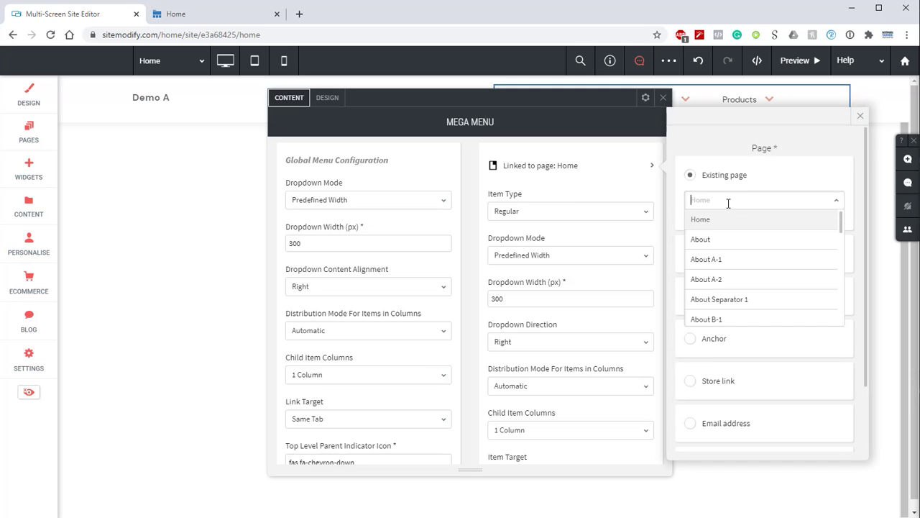
{"action": "scroll", "coordinate": [741, 223], "scroll_direction": "down", "scroll_amount": 3}
{"action": "scroll", "coordinate": [729, 203], "scroll_direction": "down", "scroll_amount": 5}
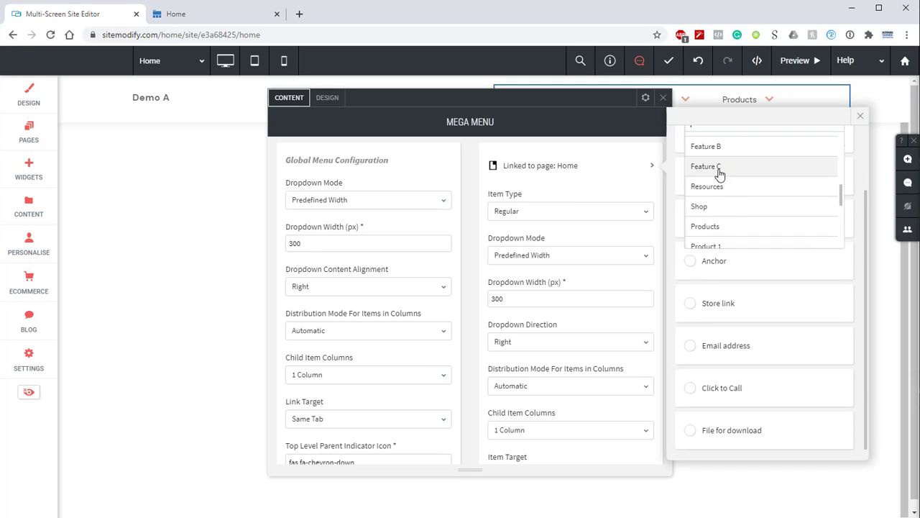
{"action": "left_click", "coordinate": [720, 172]}
{"action": "left_click", "coordinate": [860, 116]}
Set the Feature C override's subtitle to "Lorem ipsum dolor sit amet, consectetur adipiscing elit. Aenean a pretium sem" and its icon class to "fas fa-sticky-note".
{"action": "scroll", "coordinate": [600, 227], "scroll_direction": "down", "scroll_amount": 5}
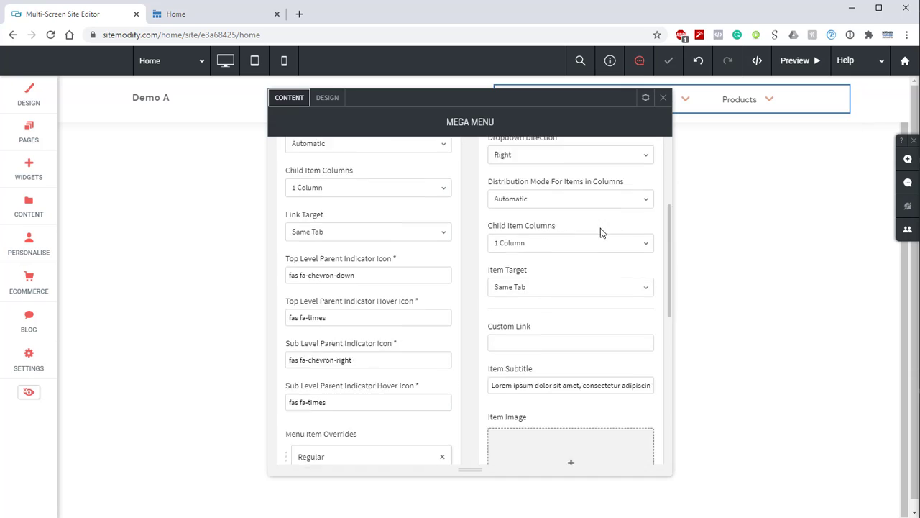
{"action": "triple_click", "coordinate": [575, 280]}
{"action": "type", "text": "fas fa-store"}
{"action": "key", "text": "ctrl+z"}
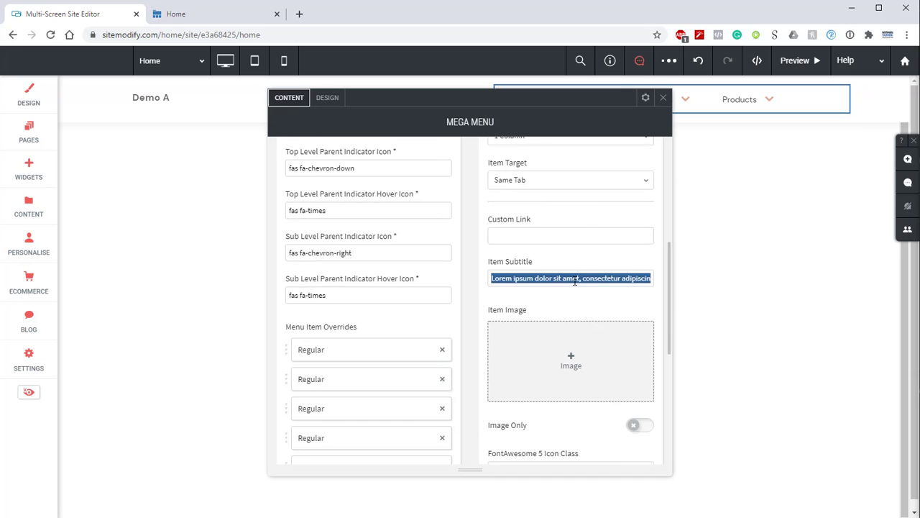
{"action": "key", "text": "End"}
{"action": "scroll", "coordinate": [587, 273], "scroll_direction": "down", "scroll_amount": 3}
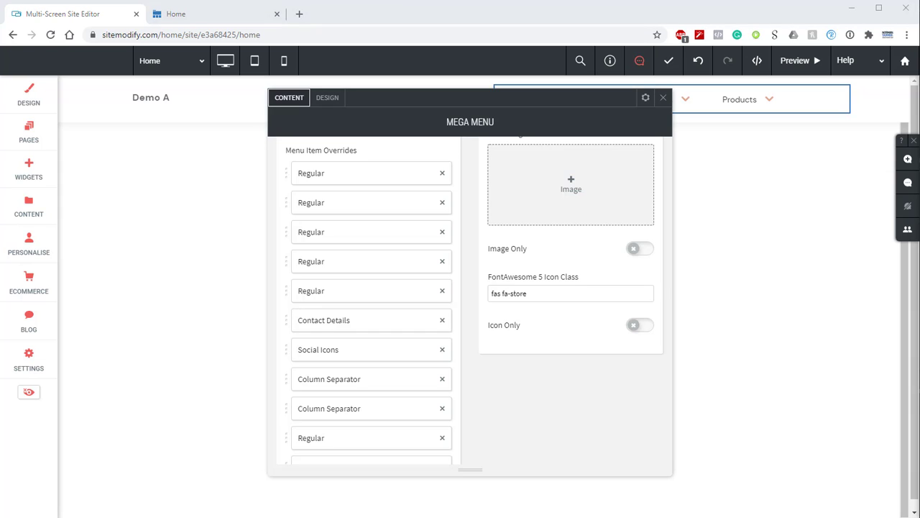
{"action": "left_click_drag", "start_coordinate": [544, 294], "coordinate": [479, 302]}
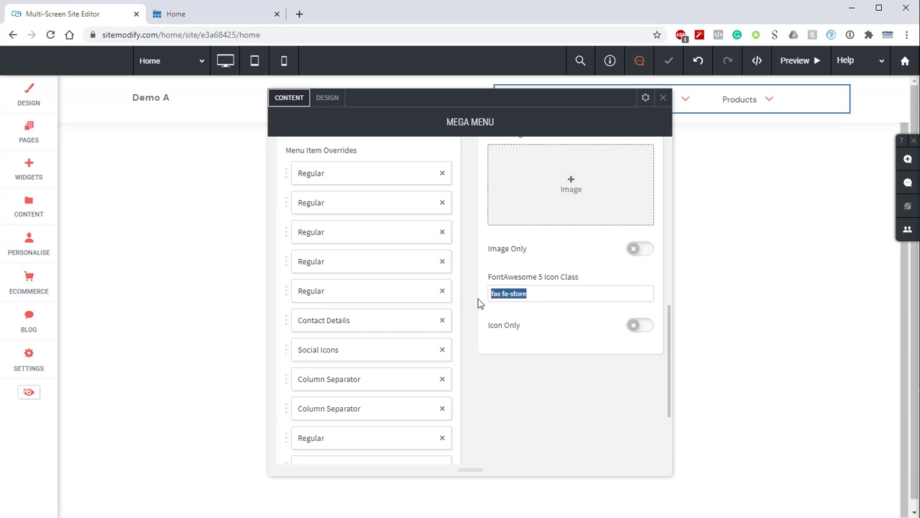
{"action": "type", "text": "fas fa-sticky-note"}
{"action": "left_click", "coordinate": [663, 99]}
Preview the site to check the Features dropdown, and return to the editor.
{"action": "left_click", "coordinate": [798, 62]}
{"action": "left_click", "coordinate": [640, 101]}
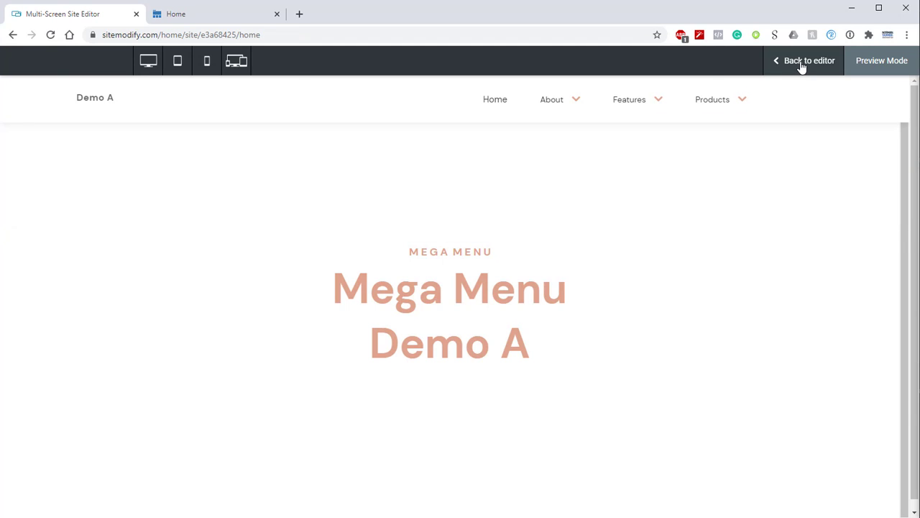
{"action": "left_click", "coordinate": [802, 63]}
In the Mega Menu's Dropdown Regular Item Type styling, set the Icon Color to the saved white.
{"action": "left_click", "coordinate": [544, 104]}
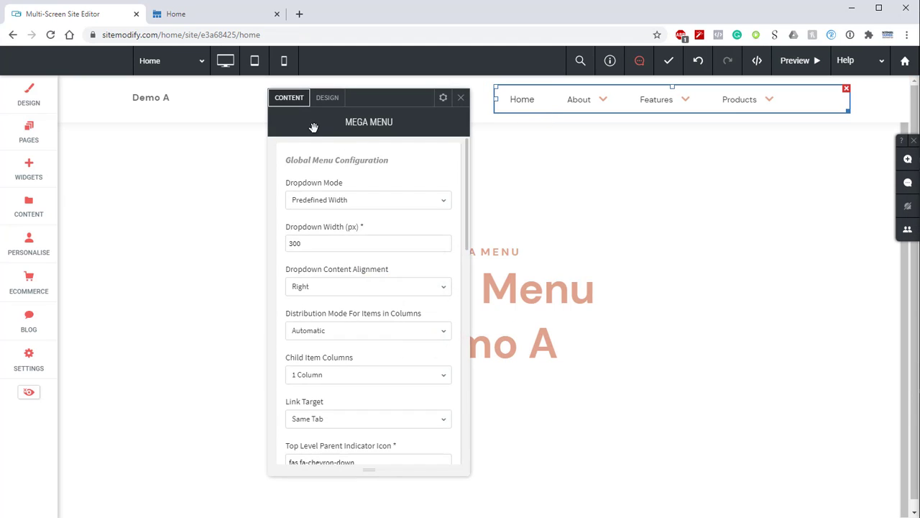
{"action": "left_click", "coordinate": [327, 100]}
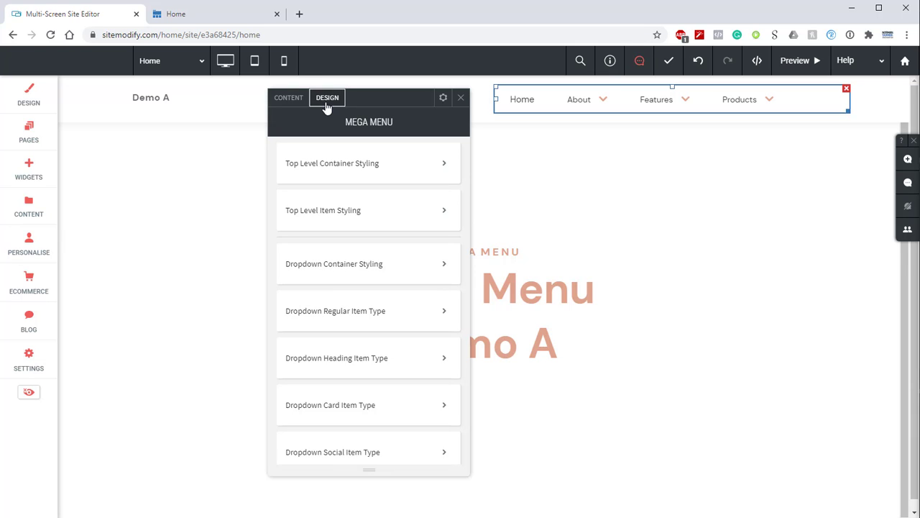
{"action": "left_click", "coordinate": [458, 319]}
{"action": "scroll", "coordinate": [597, 278], "scroll_direction": "down", "scroll_amount": 10}
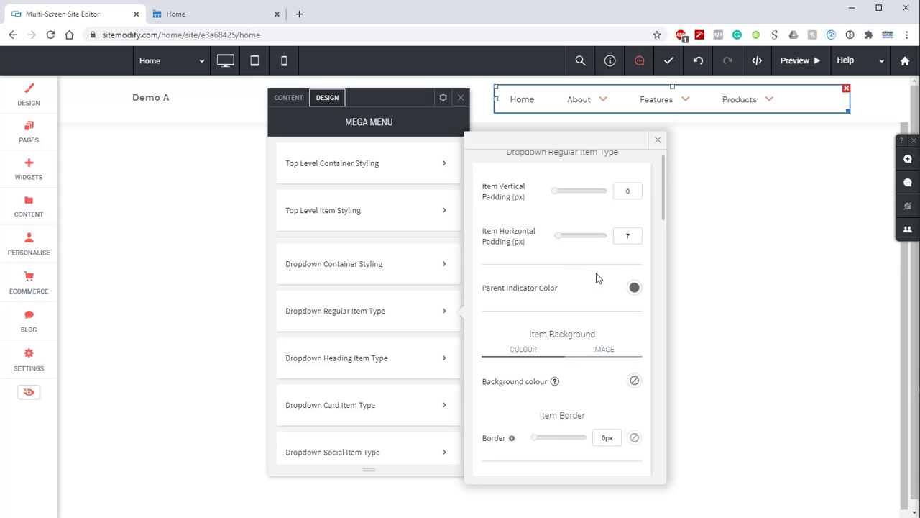
{"action": "scroll", "coordinate": [590, 281], "scroll_direction": "down", "scroll_amount": 8}
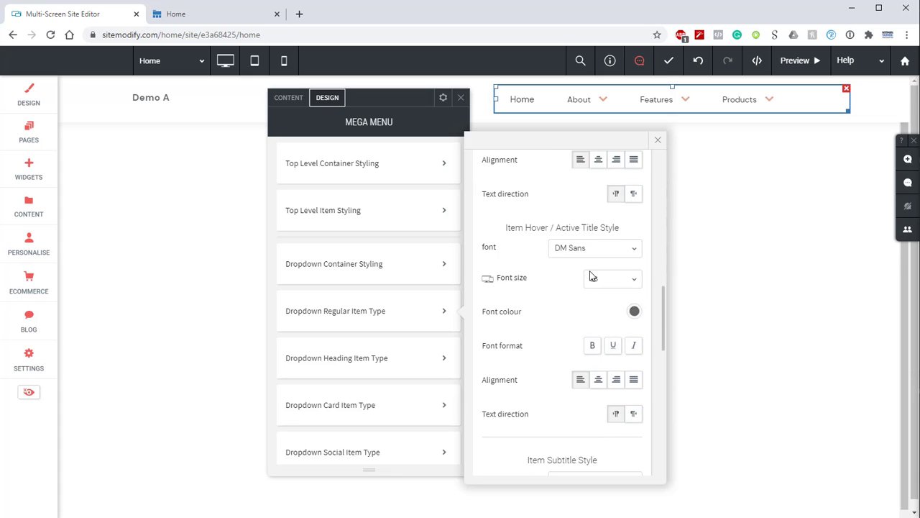
{"action": "scroll", "coordinate": [588, 286], "scroll_direction": "down", "scroll_amount": 3}
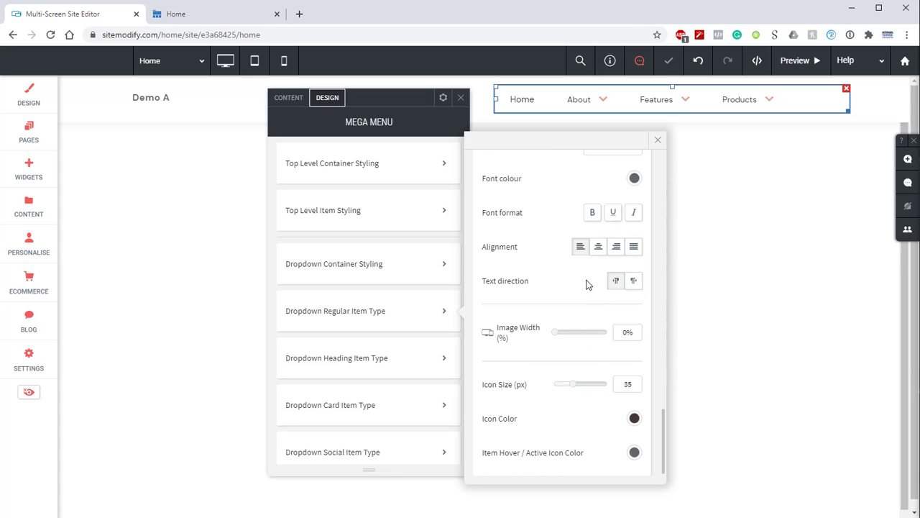
{"action": "left_click", "coordinate": [634, 419]}
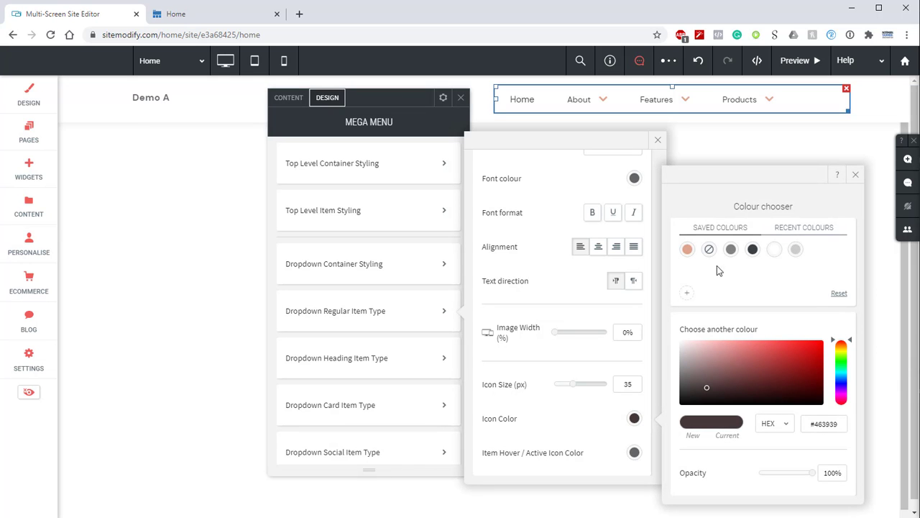
{"action": "left_click", "coordinate": [773, 249]}
{"action": "left_click", "coordinate": [855, 176]}
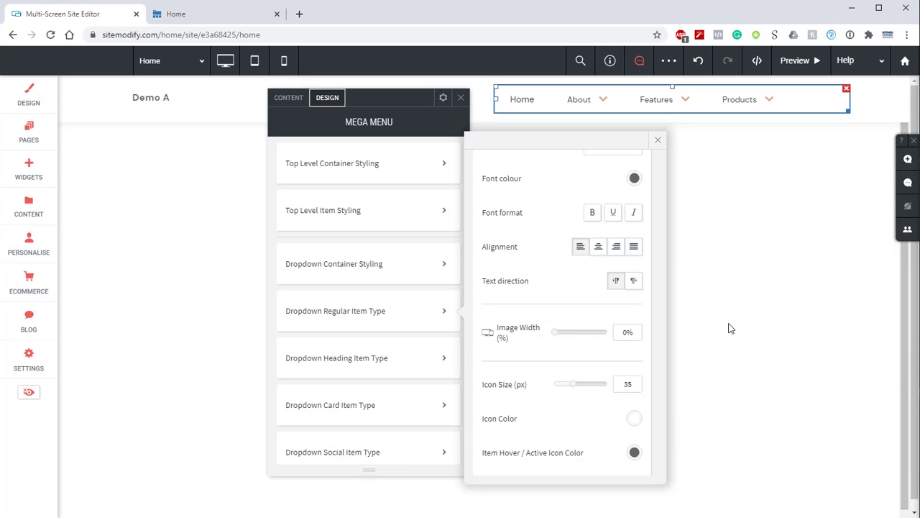
Set the regular dropdown items' Item Hover / Active Icon Color to the saved white and close the styling settings.
{"action": "left_click", "coordinate": [634, 453]}
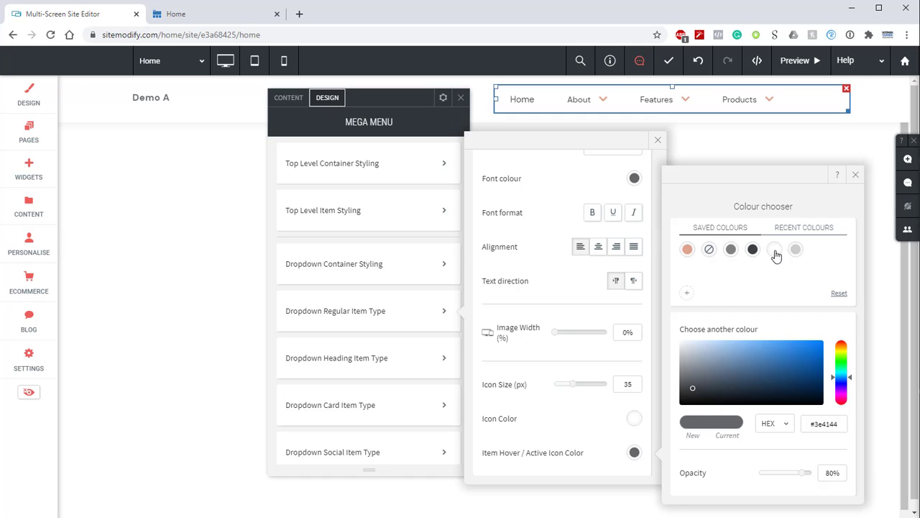
{"action": "left_click", "coordinate": [775, 250]}
{"action": "left_click", "coordinate": [855, 176]}
{"action": "left_click", "coordinate": [658, 139]}
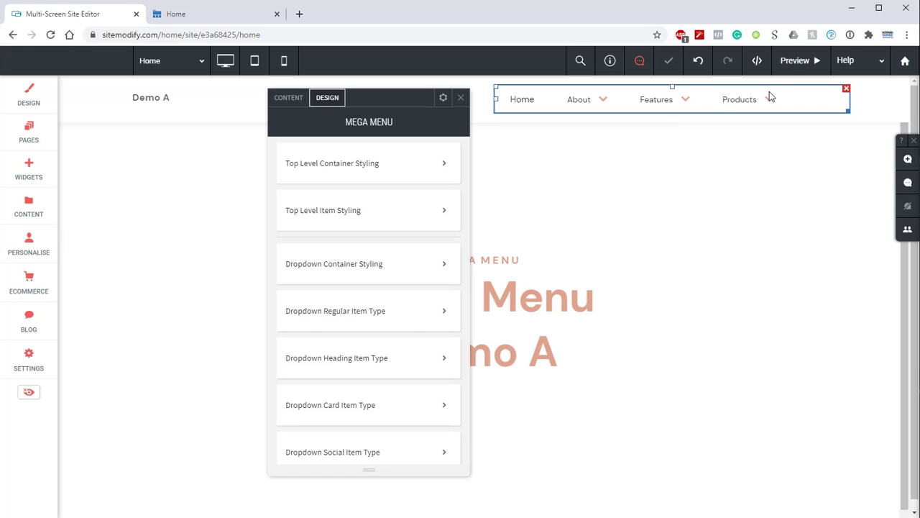
Preview the site and examine the Features and Products dropdowns.
{"action": "left_click", "coordinate": [796, 61]}
{"action": "left_click", "coordinate": [631, 103]}
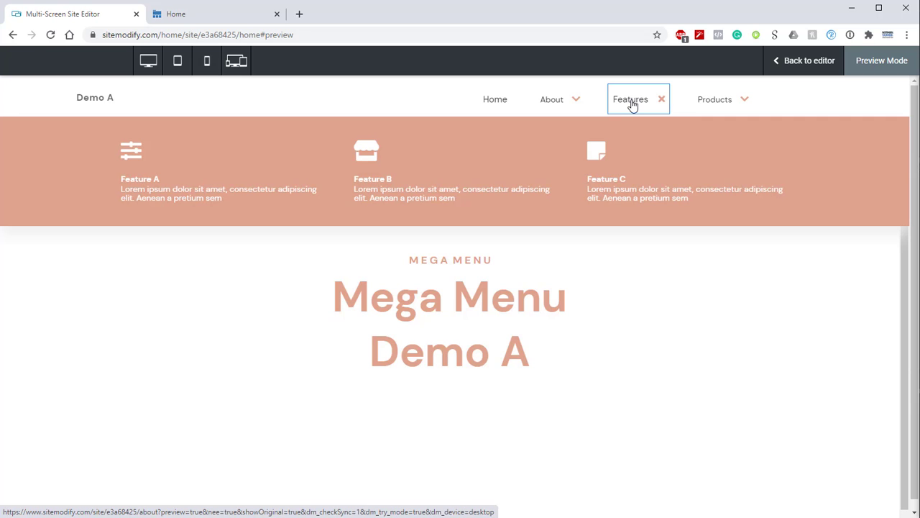
{"action": "left_click", "coordinate": [632, 103]}
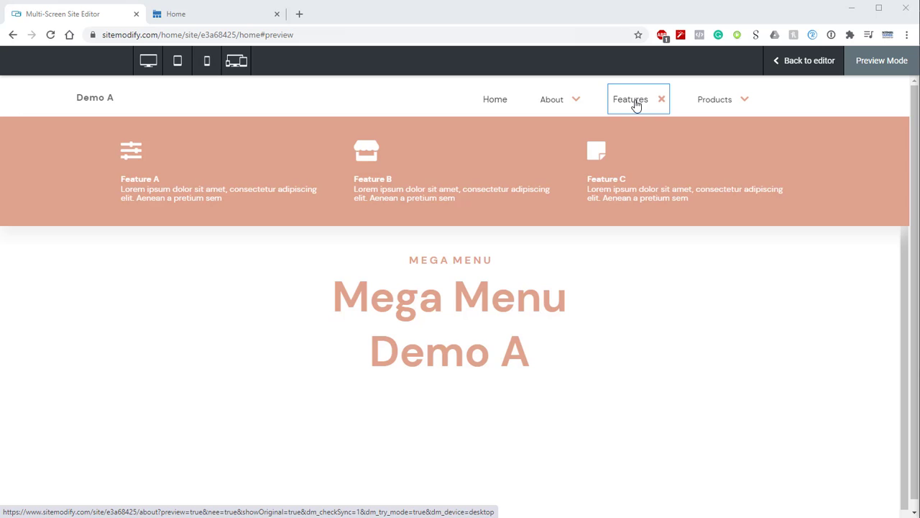
{"action": "mouse_move", "coordinate": [715, 104]}
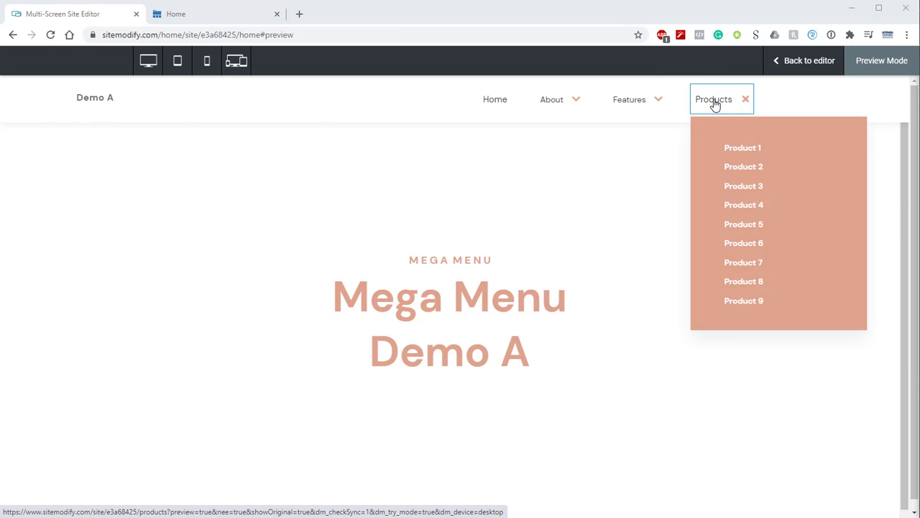
Examine the Products dropdown in the reference demo and return to the site editor.
{"action": "left_click", "coordinate": [245, 17]}
{"action": "mouse_move", "coordinate": [802, 74]}
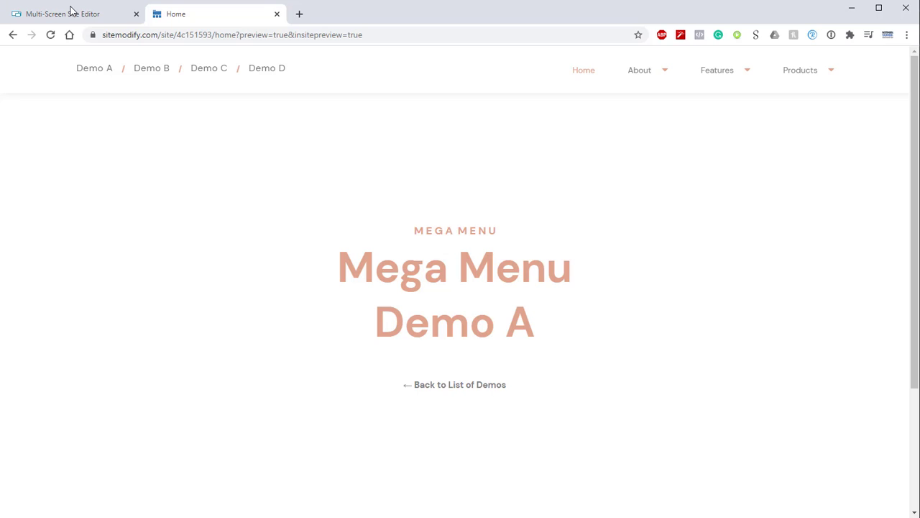
{"action": "left_click", "coordinate": [119, 16]}
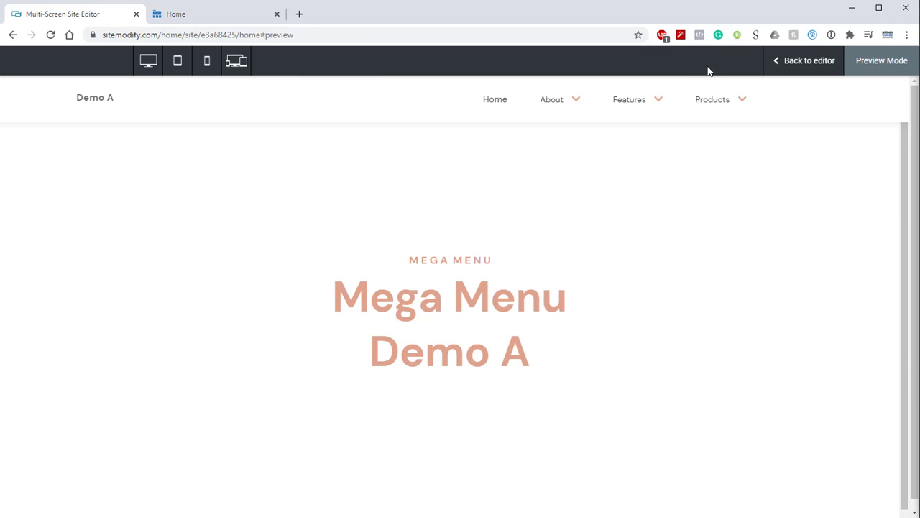
{"action": "left_click", "coordinate": [790, 65]}
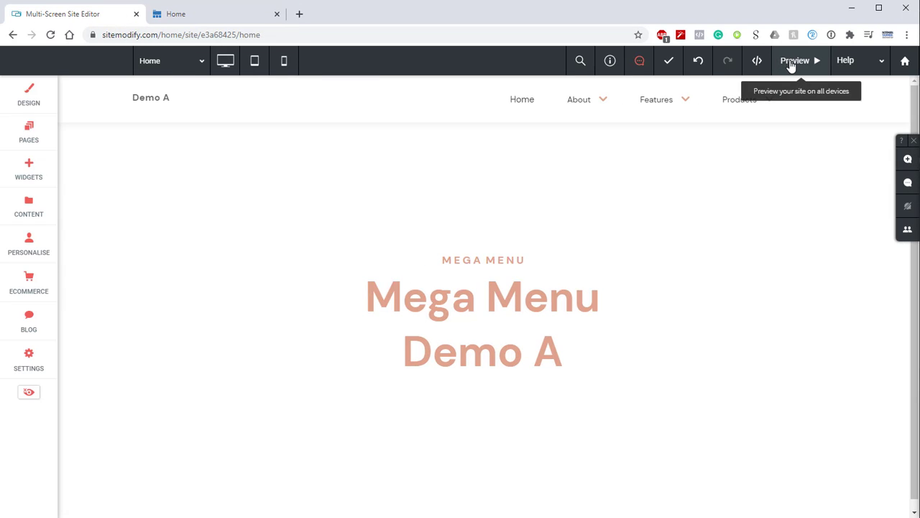
Add a new item override to the Mega Menu and link it to the existing page Products.
{"action": "left_click", "coordinate": [530, 99]}
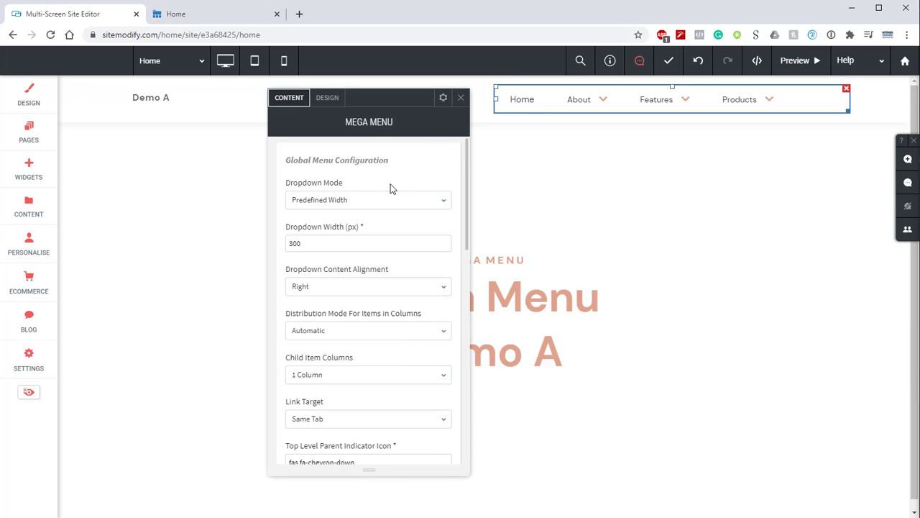
{"action": "scroll", "coordinate": [388, 195], "scroll_direction": "down", "scroll_amount": 15}
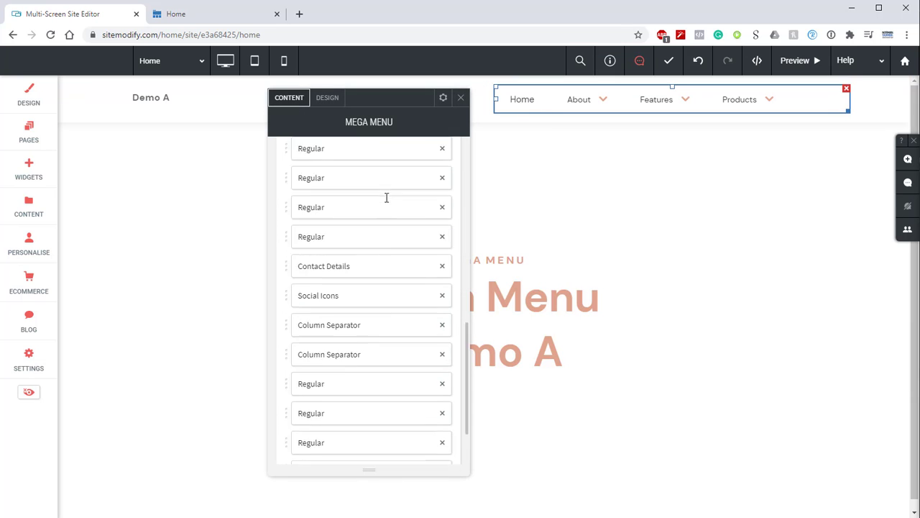
{"action": "left_click", "coordinate": [337, 421]}
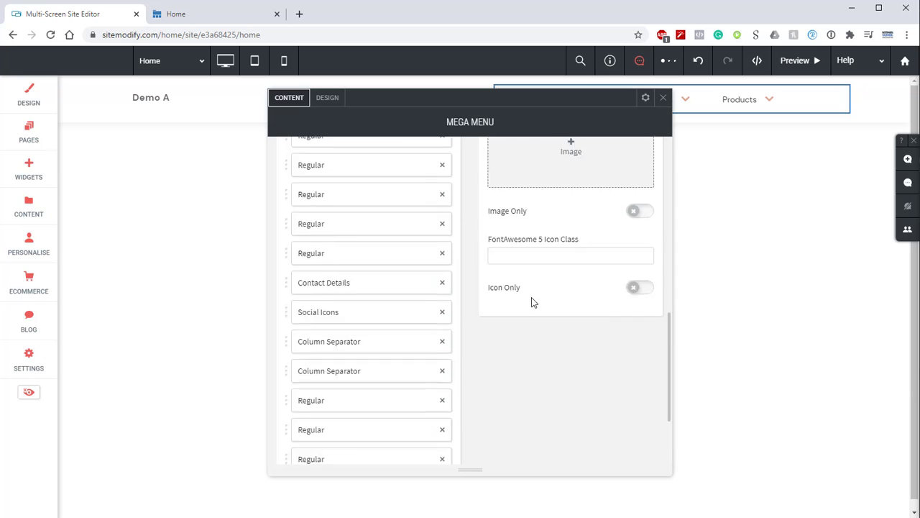
{"action": "scroll", "coordinate": [532, 302], "scroll_direction": "up", "scroll_amount": 10}
{"action": "left_click", "coordinate": [583, 167]}
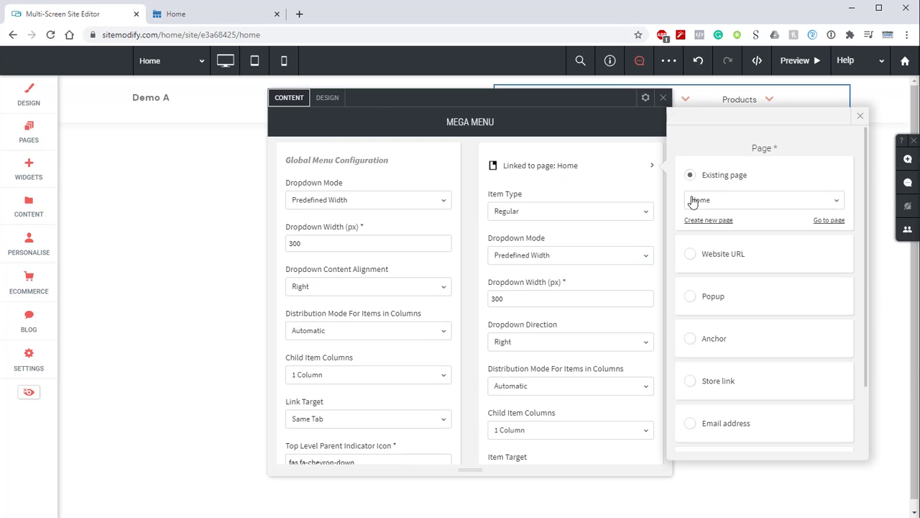
{"action": "left_click", "coordinate": [708, 200]}
{"action": "scroll", "coordinate": [755, 270], "scroll_direction": "down", "scroll_amount": 4}
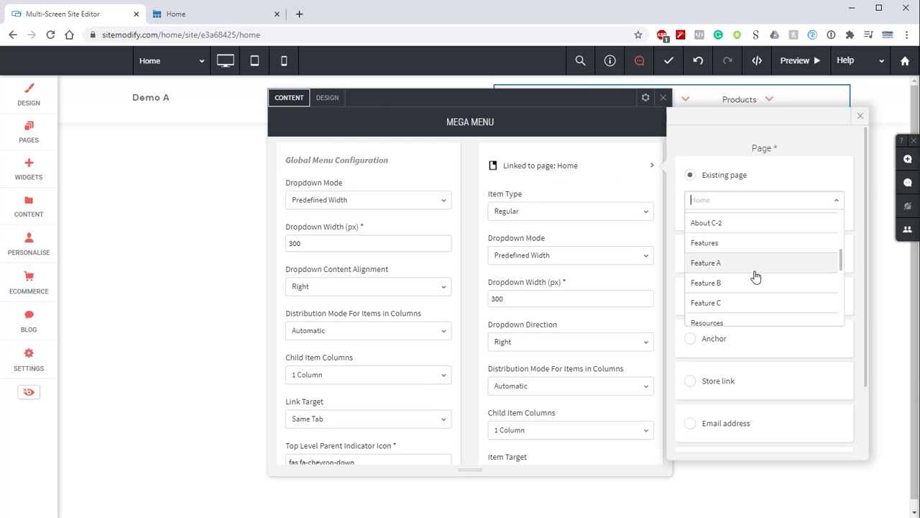
{"action": "scroll", "coordinate": [756, 281], "scroll_direction": "down", "scroll_amount": 1}
{"action": "left_click", "coordinate": [725, 307]}
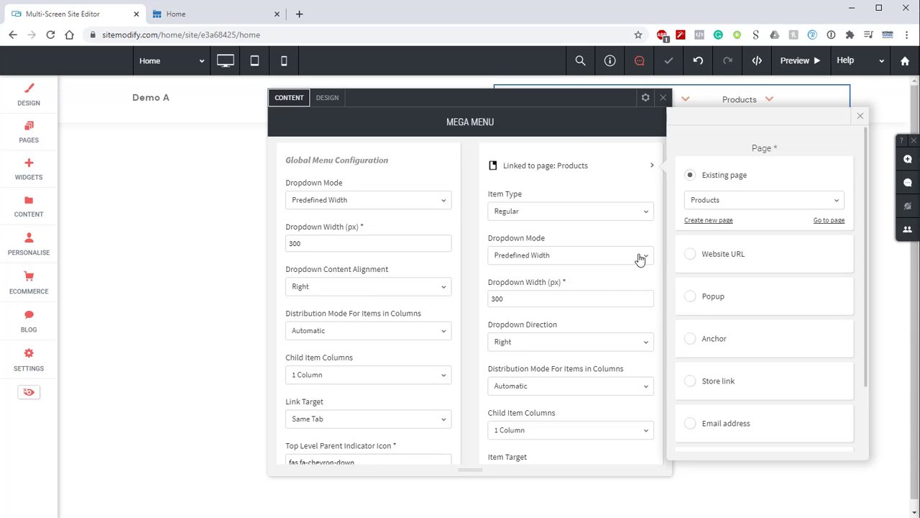
{"action": "left_click", "coordinate": [590, 238]}
Set the Products override's Dropdown Mode to Full Width and its Child Item Columns to 3 Columns.
{"action": "left_click", "coordinate": [548, 258]}
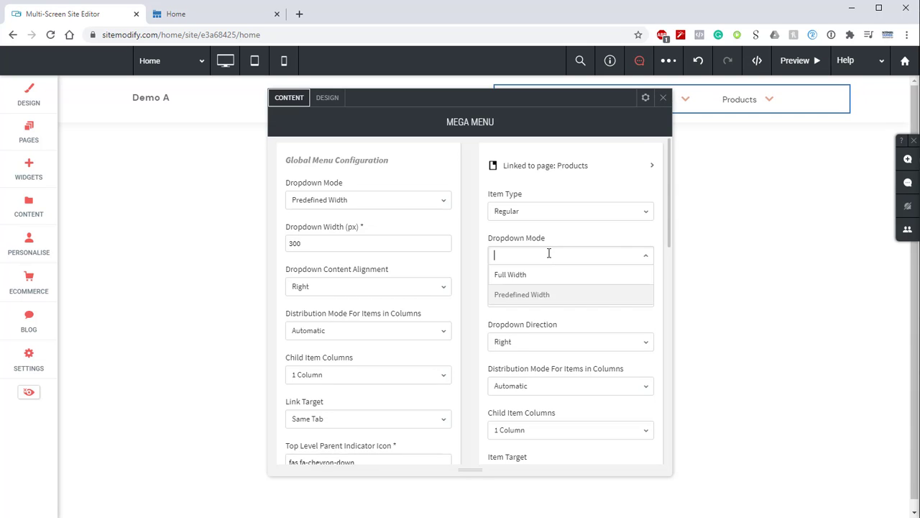
{"action": "left_click", "coordinate": [544, 277]}
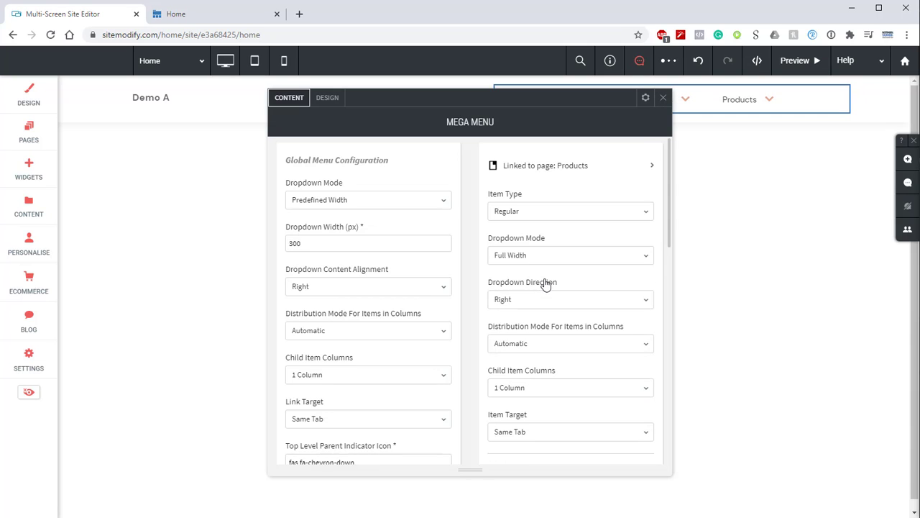
{"action": "left_click", "coordinate": [542, 390]}
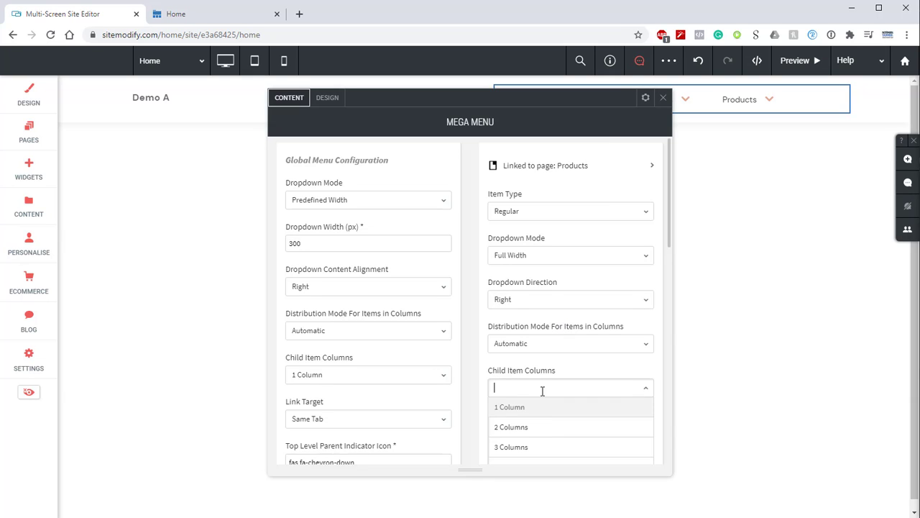
{"action": "left_click", "coordinate": [543, 449]}
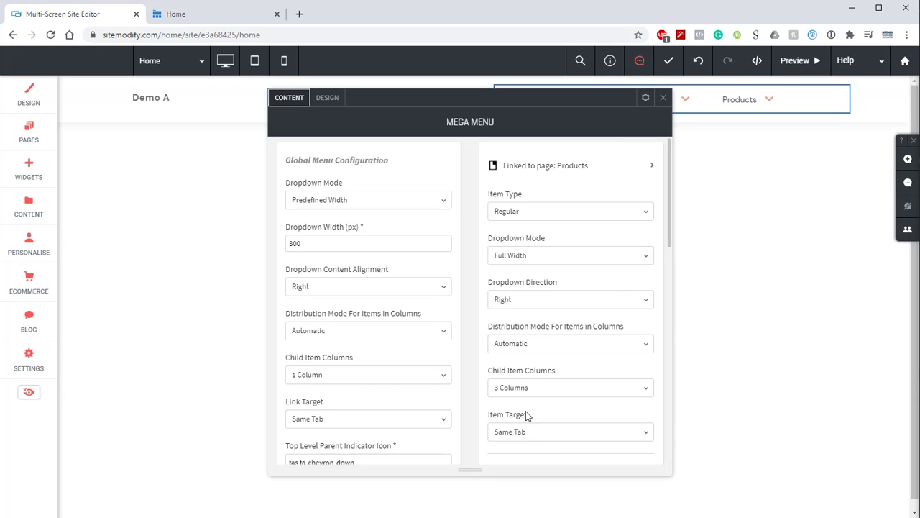
{"action": "left_click", "coordinate": [663, 97]}
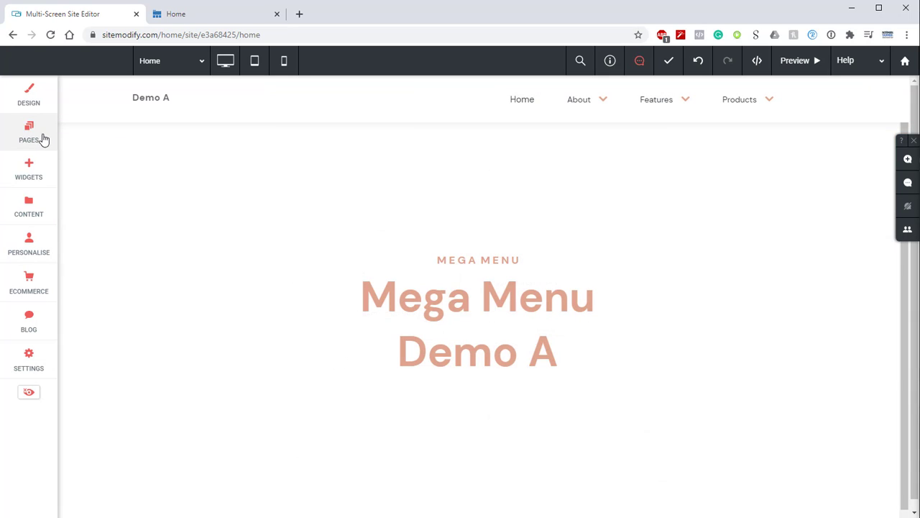
Collapse the Products subpages in the page list and add a blank page named PRODUCT HEADING 1.
{"action": "left_click", "coordinate": [38, 137]}
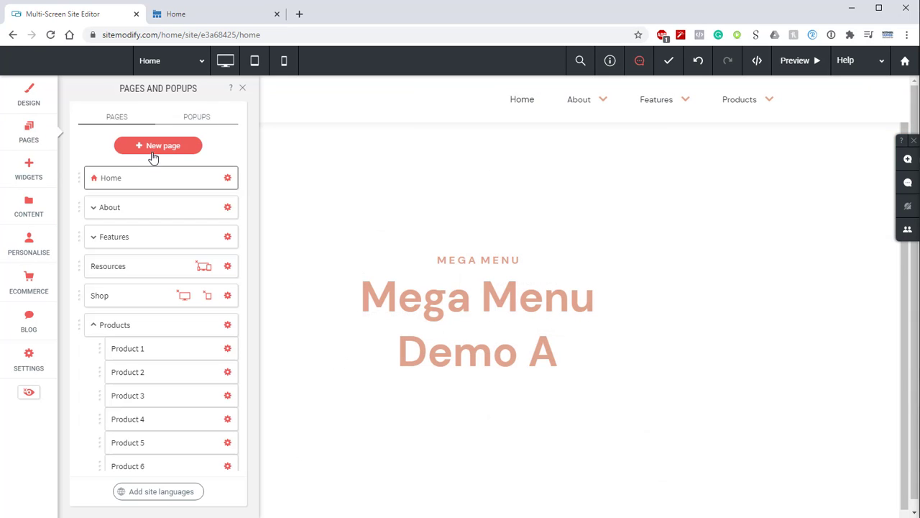
{"action": "left_click", "coordinate": [94, 325]}
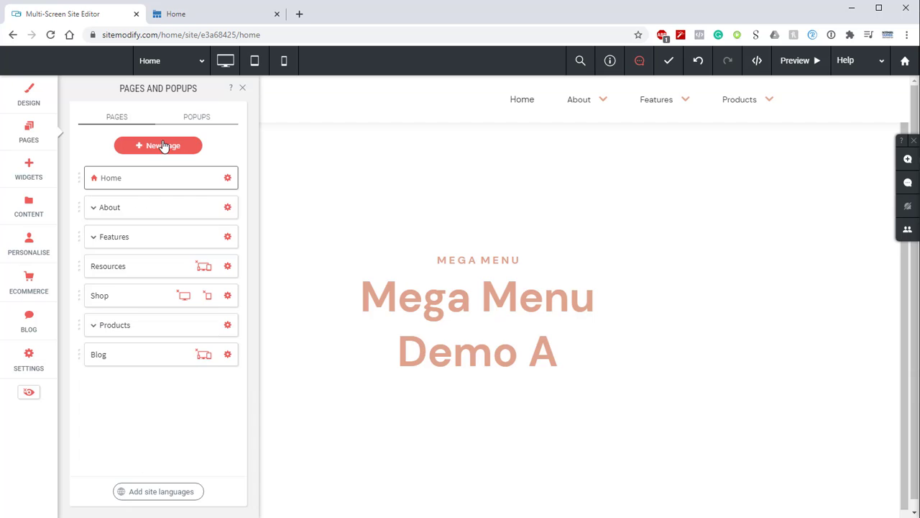
{"action": "left_click", "coordinate": [163, 146]}
{"action": "left_click", "coordinate": [228, 220]}
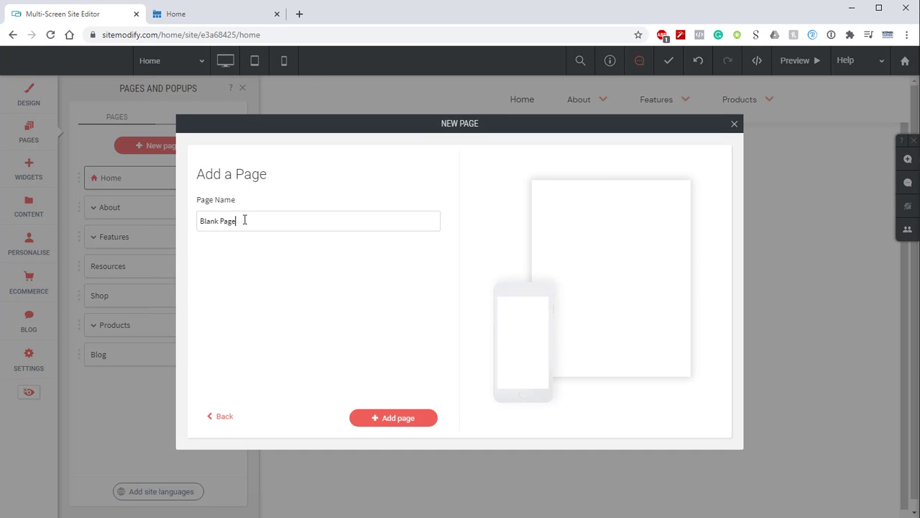
{"action": "left_click_drag", "start_coordinate": [241, 221], "coordinate": [161, 227]}
{"action": "type", "text": "PRODUCT HEADING"}
{"action": "type", "text": "1"}
{"action": "left_click", "coordinate": [413, 425]}
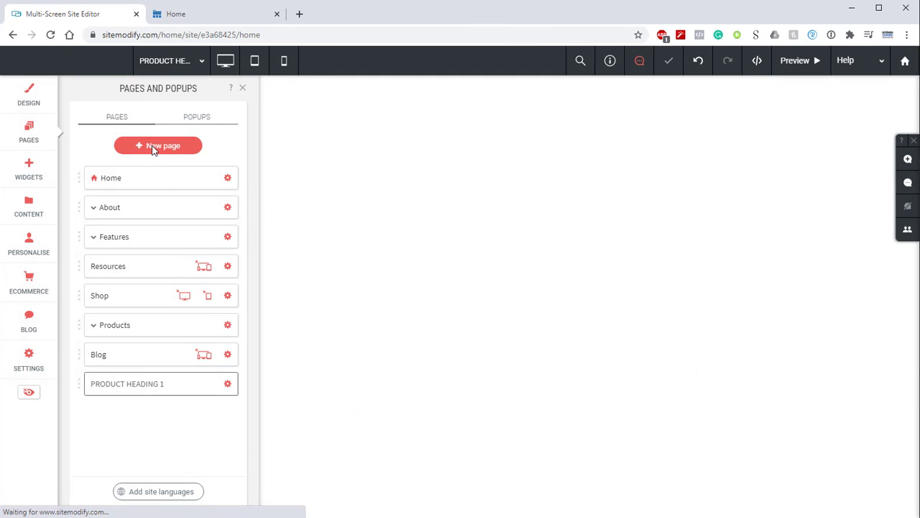
Add another blank page named PRODUCT HEADING 2.
{"action": "left_click", "coordinate": [154, 153]}
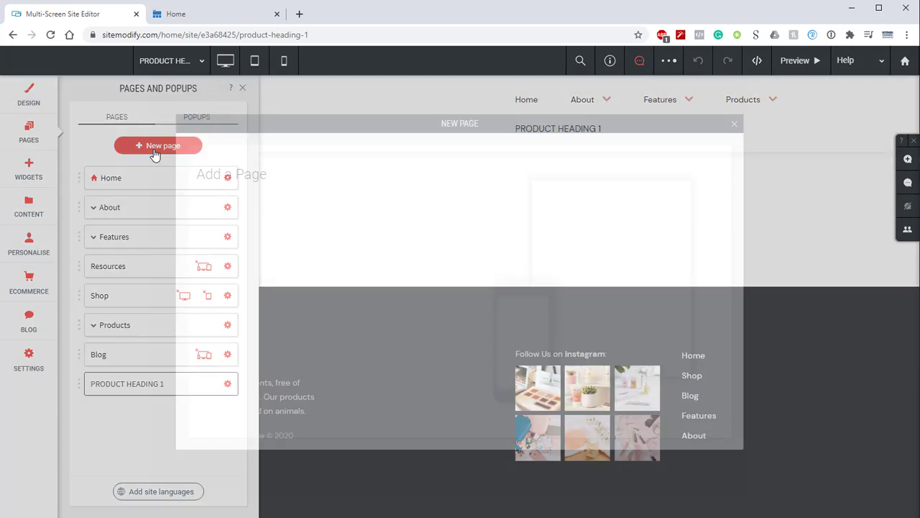
{"action": "left_click", "coordinate": [220, 209]}
{"action": "left_click_drag", "start_coordinate": [246, 224], "coordinate": [169, 222]}
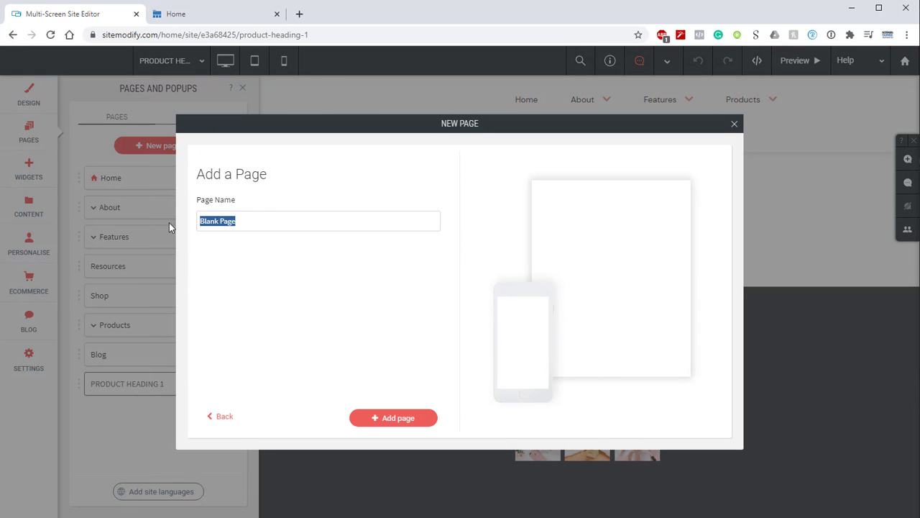
{"action": "type", "text": "PRODUCT HEADING 2"}
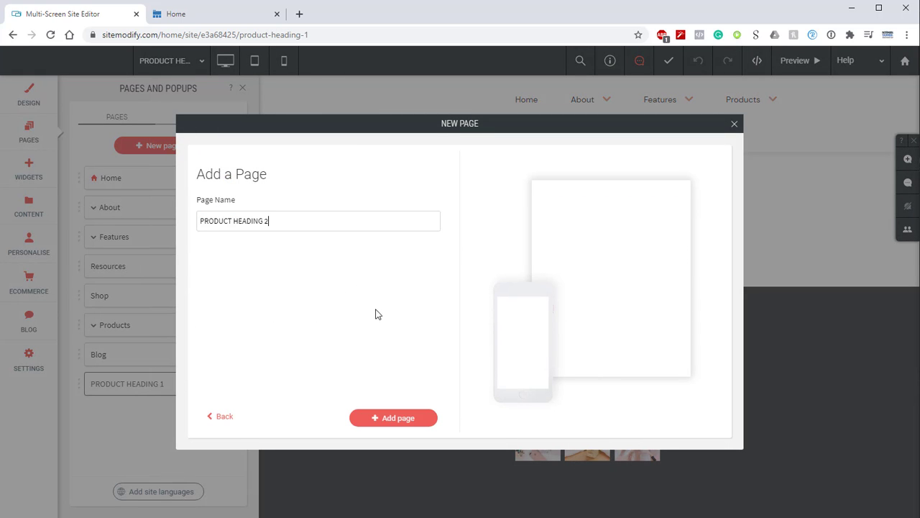
{"action": "left_click", "coordinate": [395, 415]}
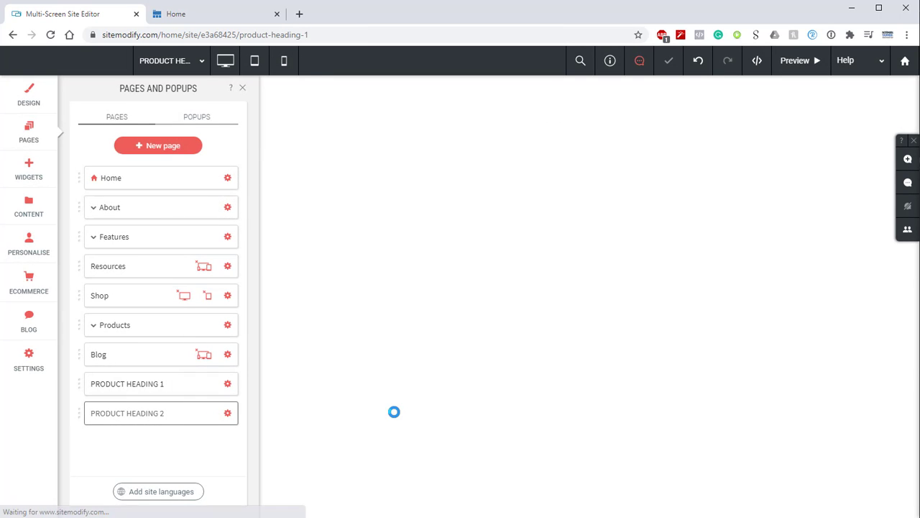
Add a third blank page named PRODUCT HEADING 3.
{"action": "left_click", "coordinate": [170, 147]}
{"action": "left_click", "coordinate": [221, 211]}
{"action": "key", "text": "ctrl+a"}
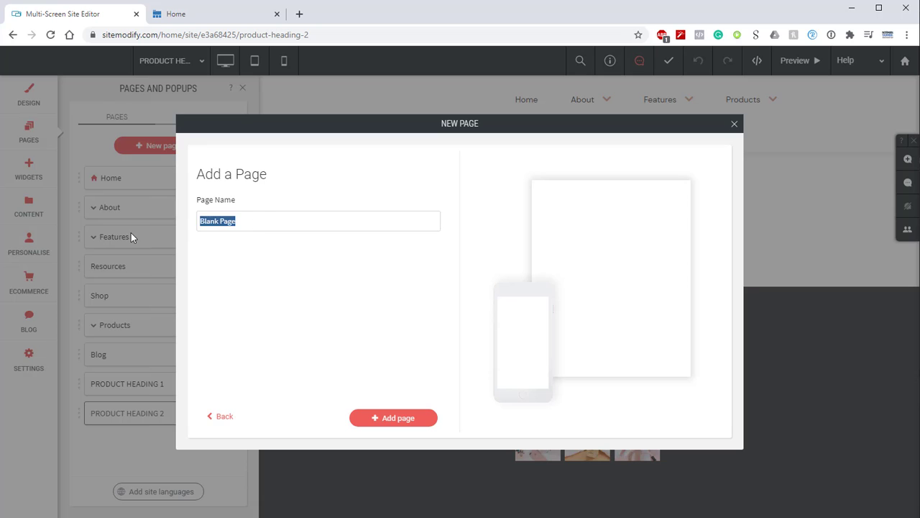
{"action": "type", "text": "PRODUCT HEADING 3"}
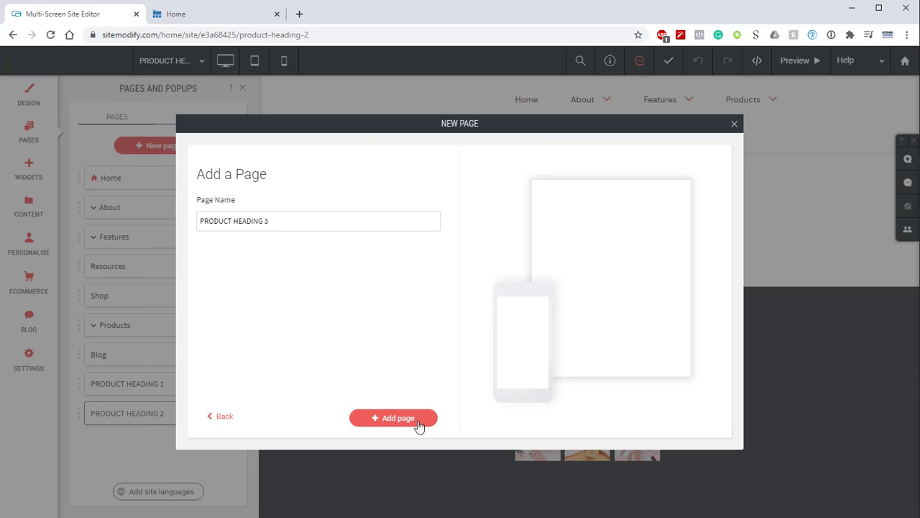
{"action": "left_click", "coordinate": [391, 417]}
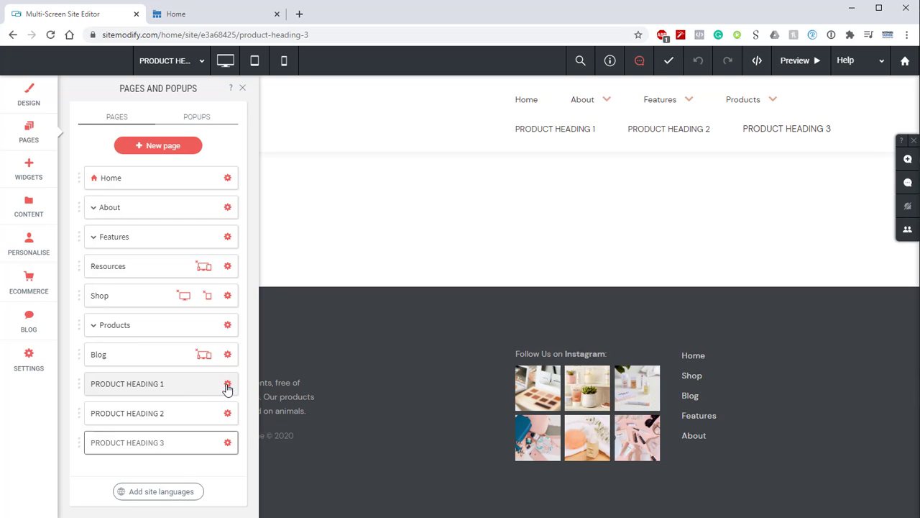
Enable the No index SEO option for PRODUCT HEADING 1, PRODUCT HEADING 2 and PRODUCT HEADING 3.
{"action": "left_click", "coordinate": [227, 388]}
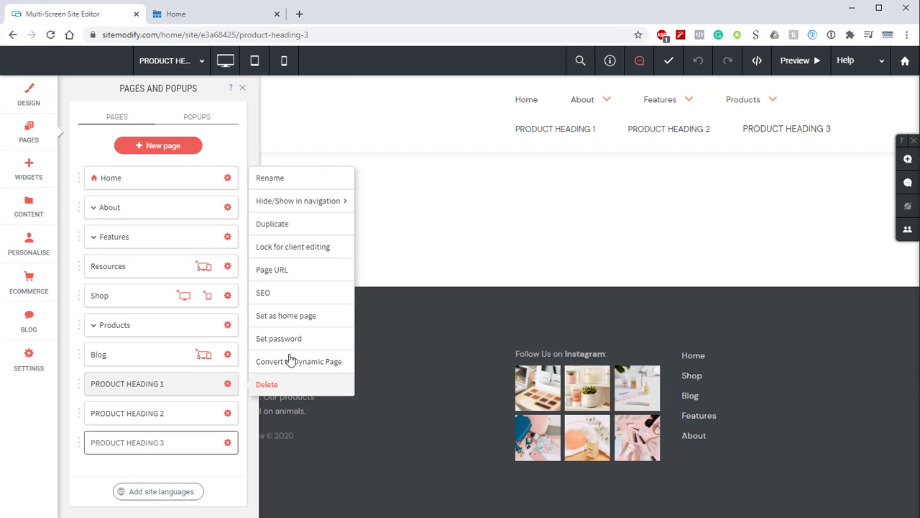
{"action": "left_click", "coordinate": [283, 293]}
{"action": "scroll", "coordinate": [412, 241], "scroll_direction": "down", "scroll_amount": 2}
{"action": "left_click", "coordinate": [620, 203]}
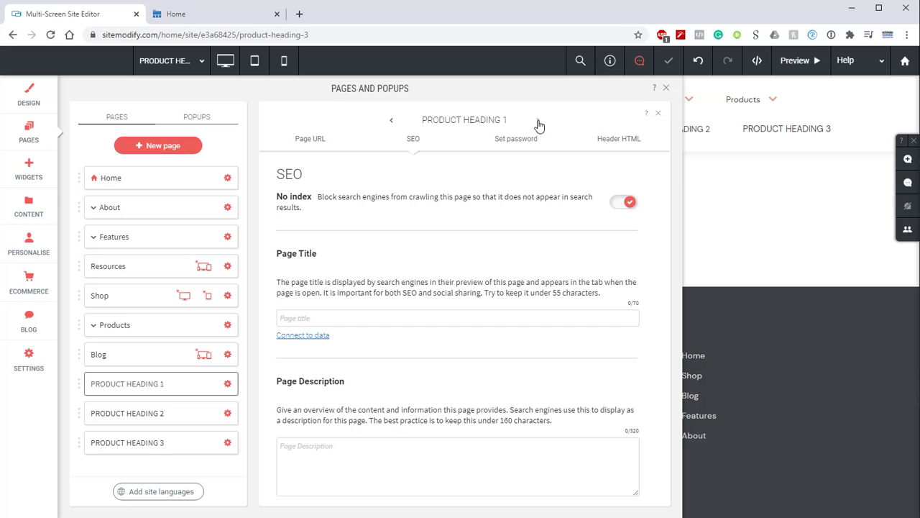
{"action": "left_click", "coordinate": [538, 121]}
{"action": "left_click", "coordinate": [632, 204]}
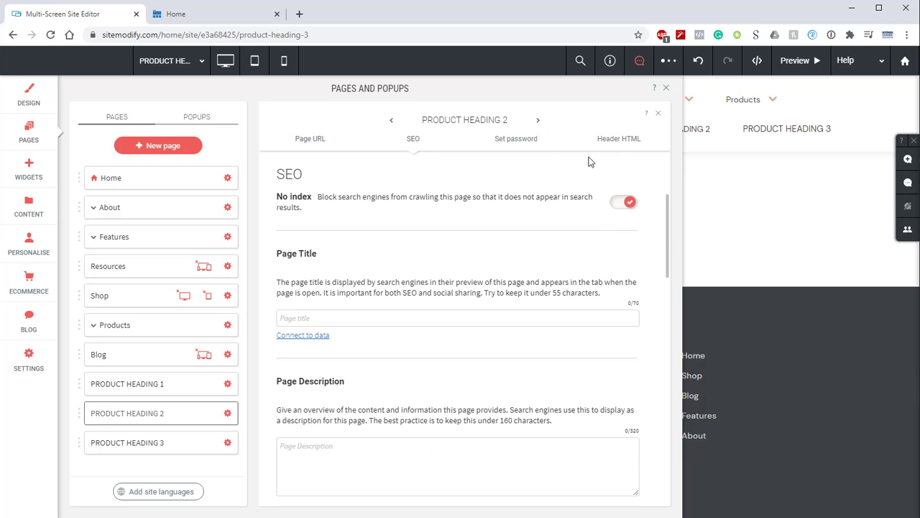
{"action": "left_click", "coordinate": [538, 120]}
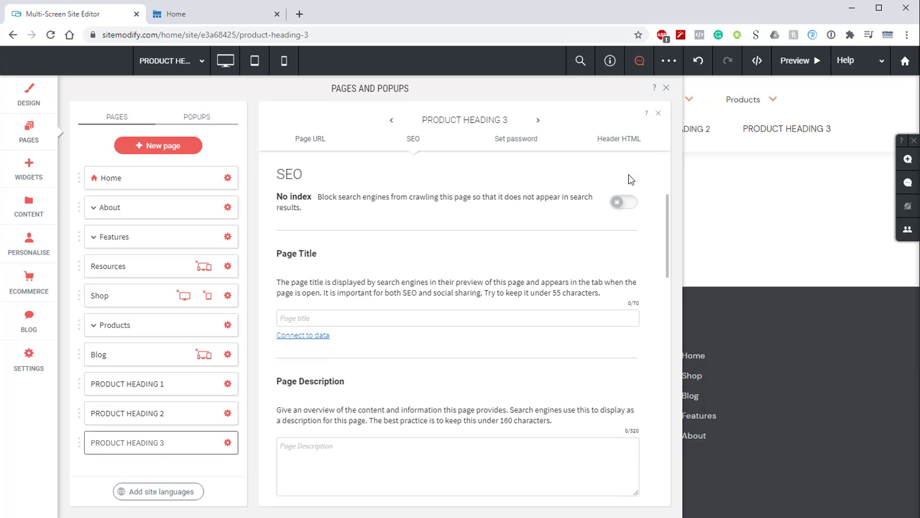
{"action": "left_click", "coordinate": [624, 202]}
{"action": "left_click", "coordinate": [657, 113]}
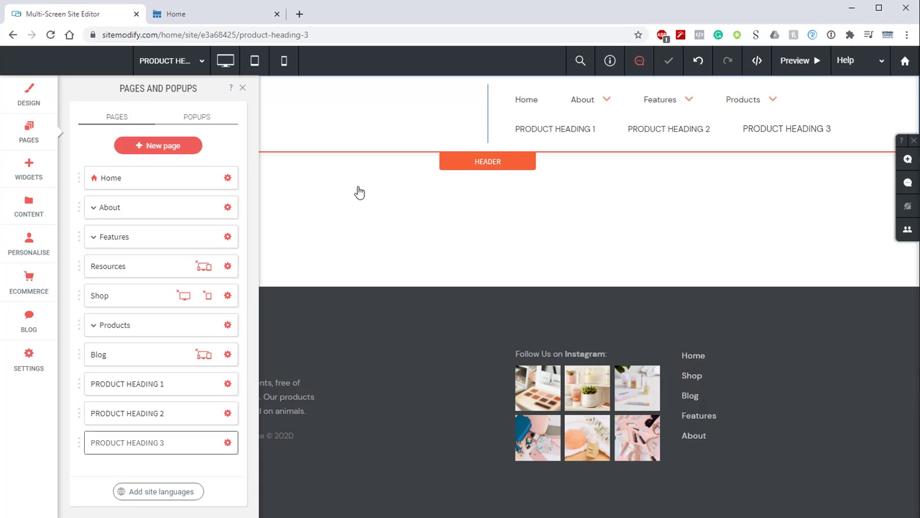
Expand the Products page group and nest PRODUCT HEADING 1 in it directly above Product 1.
{"action": "left_click", "coordinate": [93, 327]}
{"action": "scroll", "coordinate": [123, 314], "scroll_direction": "down", "scroll_amount": 3}
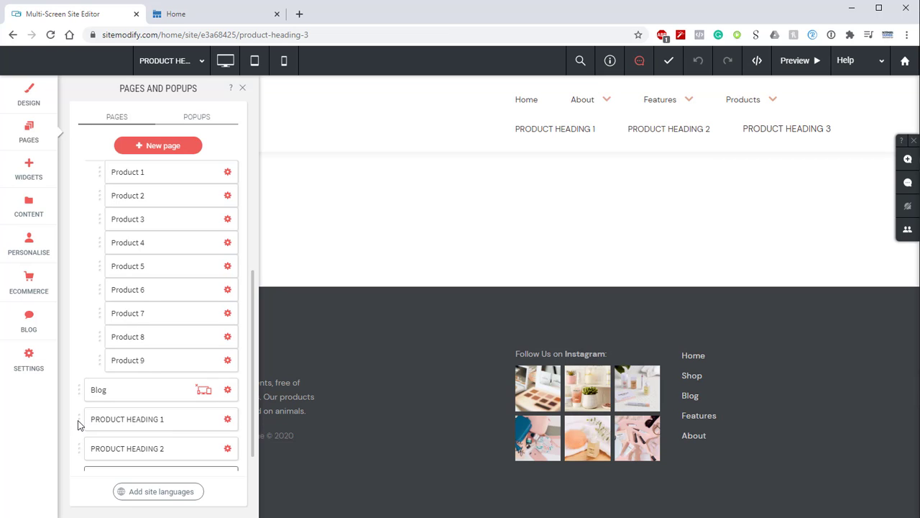
{"action": "scroll", "coordinate": [109, 245], "scroll_direction": "up", "scroll_amount": 2}
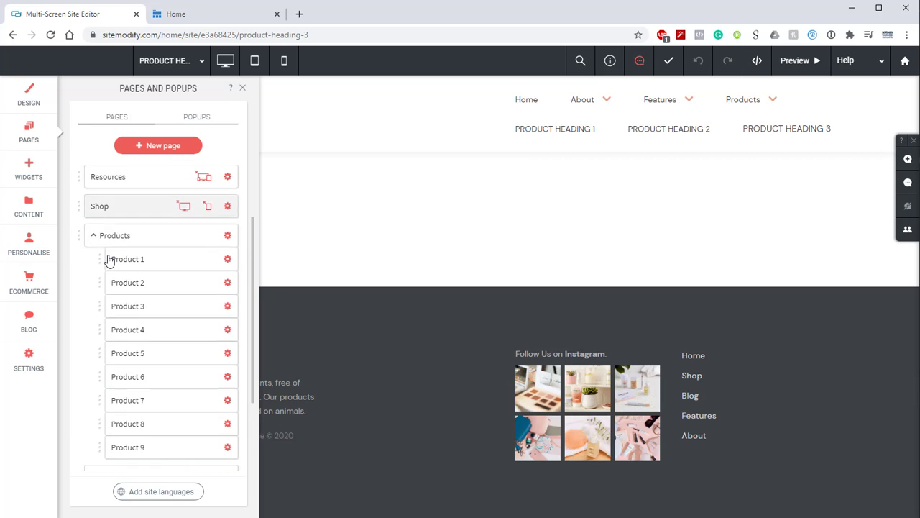
{"action": "scroll", "coordinate": [90, 401], "scroll_direction": "down", "scroll_amount": 2}
{"action": "left_click_drag", "start_coordinate": [81, 400], "coordinate": [106, 240]}
Nest PRODUCT HEADING 2 above Product 4 and PRODUCT HEADING 3 above Product 7 within the Products group.
{"action": "scroll", "coordinate": [94, 264], "scroll_direction": "down", "scroll_amount": 2}
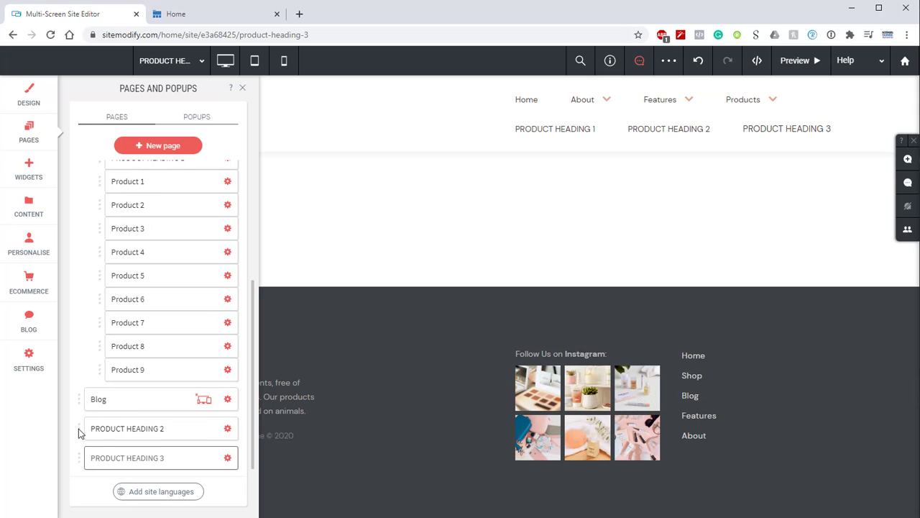
{"action": "left_click_drag", "start_coordinate": [81, 431], "coordinate": [101, 260]}
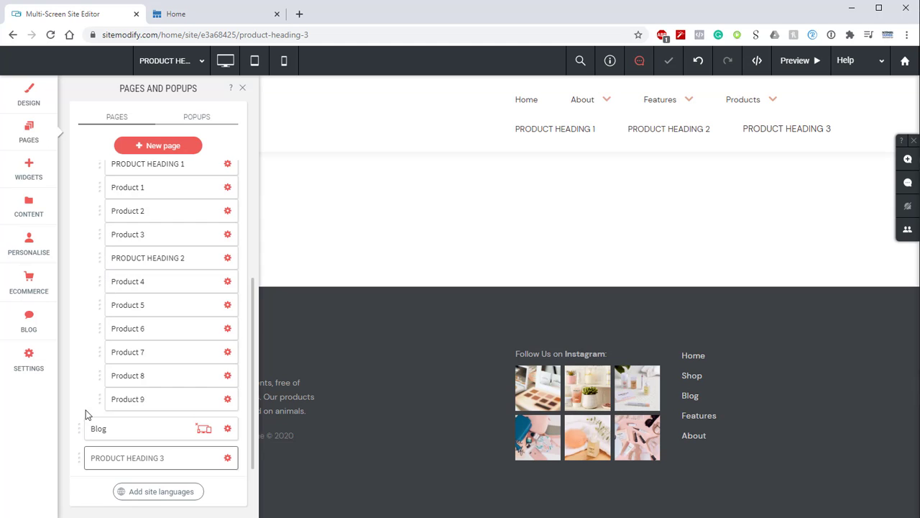
{"action": "left_click_drag", "start_coordinate": [78, 463], "coordinate": [99, 360]}
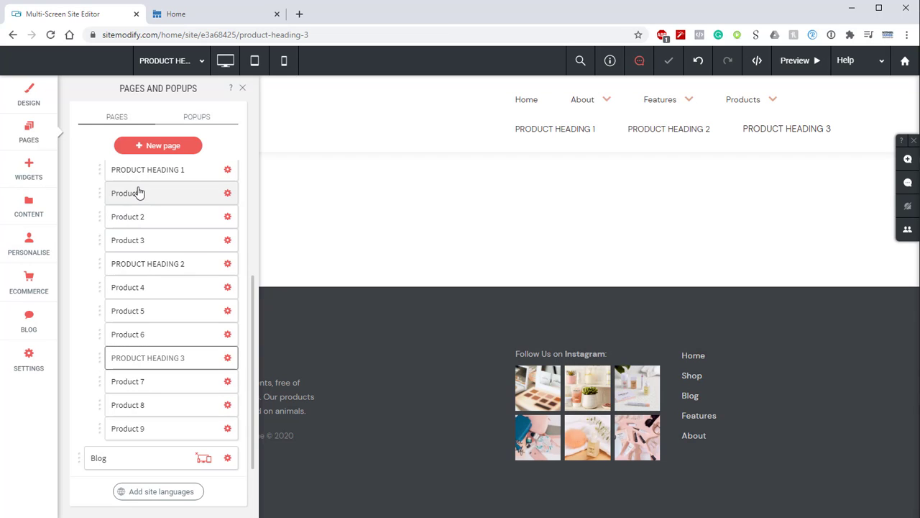
{"action": "scroll", "coordinate": [138, 201], "scroll_direction": "up", "scroll_amount": 1}
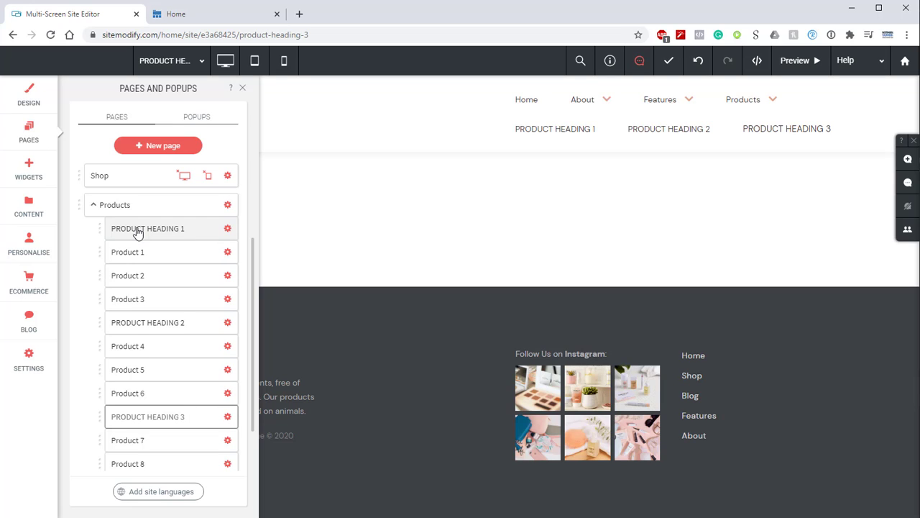
Reload the site editor and switch to editing the Home page.
{"action": "left_click", "coordinate": [571, 140]}
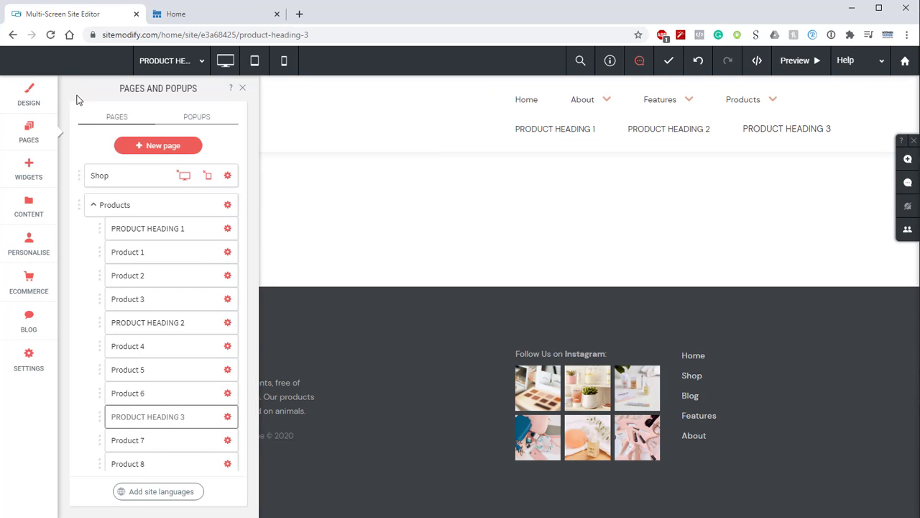
{"action": "left_click", "coordinate": [51, 35]}
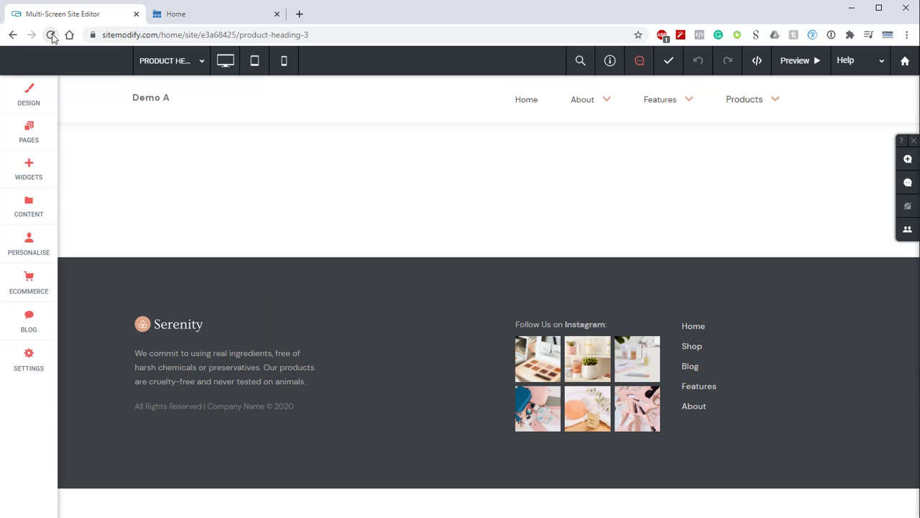
{"action": "left_click", "coordinate": [203, 64]}
{"action": "left_click", "coordinate": [182, 85]}
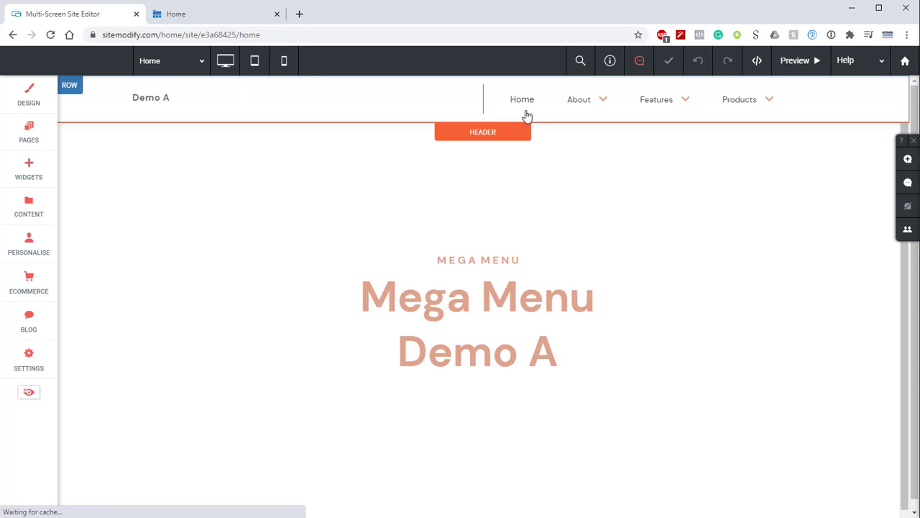
Open the Mega Menu's content settings and add three new item overrides.
{"action": "left_click", "coordinate": [525, 108]}
{"action": "scroll", "coordinate": [373, 161], "scroll_direction": "down", "scroll_amount": 10}
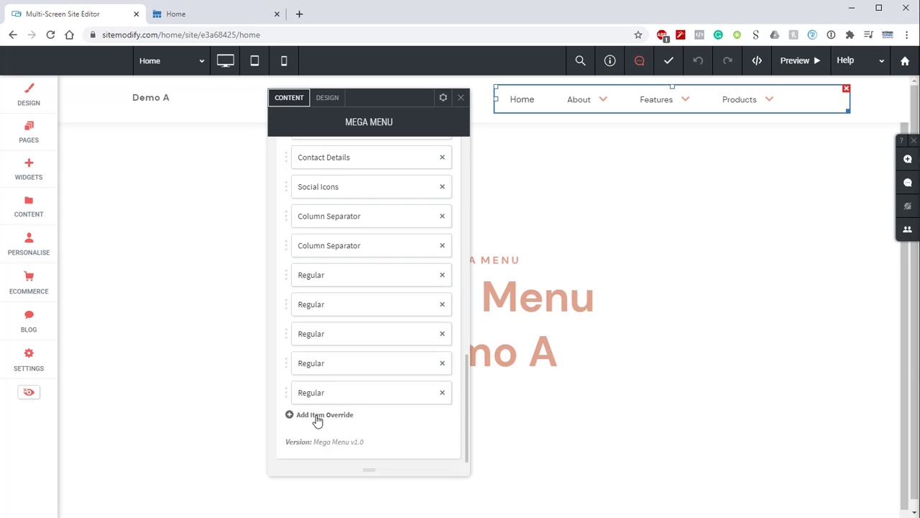
{"action": "left_click", "coordinate": [317, 416]}
{"action": "left_click", "coordinate": [318, 416]}
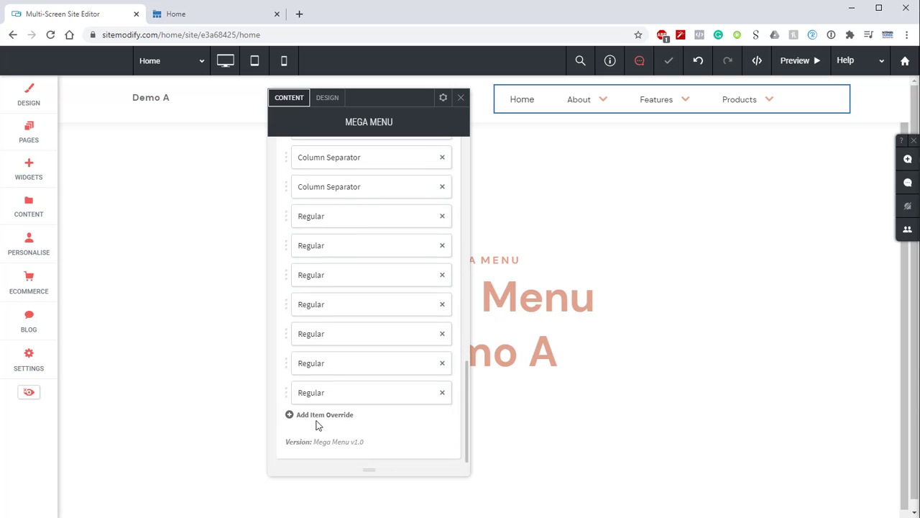
{"action": "left_click", "coordinate": [309, 417]}
Link the first new item override to the existing page PRODUCT HEADING 1.
{"action": "left_click", "coordinate": [323, 363]}
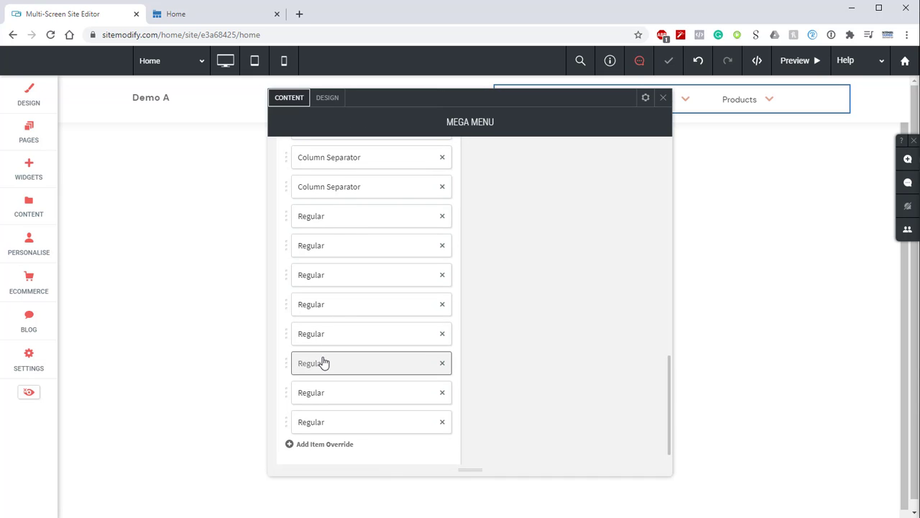
{"action": "scroll", "coordinate": [543, 195], "scroll_direction": "up", "scroll_amount": 1}
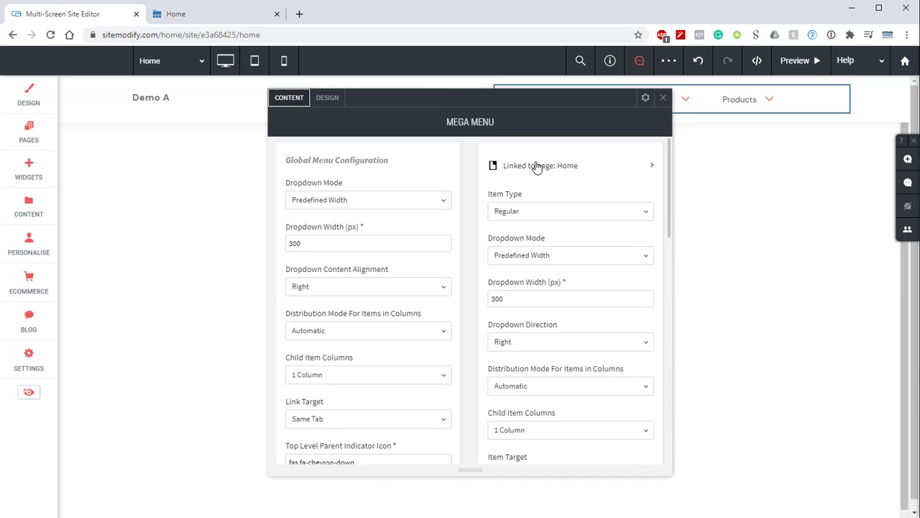
{"action": "left_click", "coordinate": [579, 177]}
{"action": "left_click", "coordinate": [742, 207]}
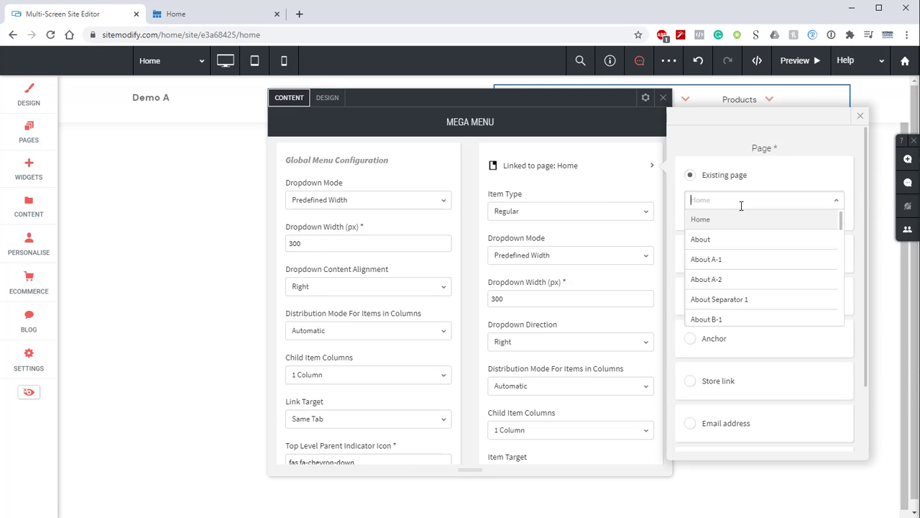
{"action": "scroll", "coordinate": [741, 216], "scroll_direction": "down", "scroll_amount": 5}
{"action": "scroll", "coordinate": [743, 229], "scroll_direction": "down", "scroll_amount": 5}
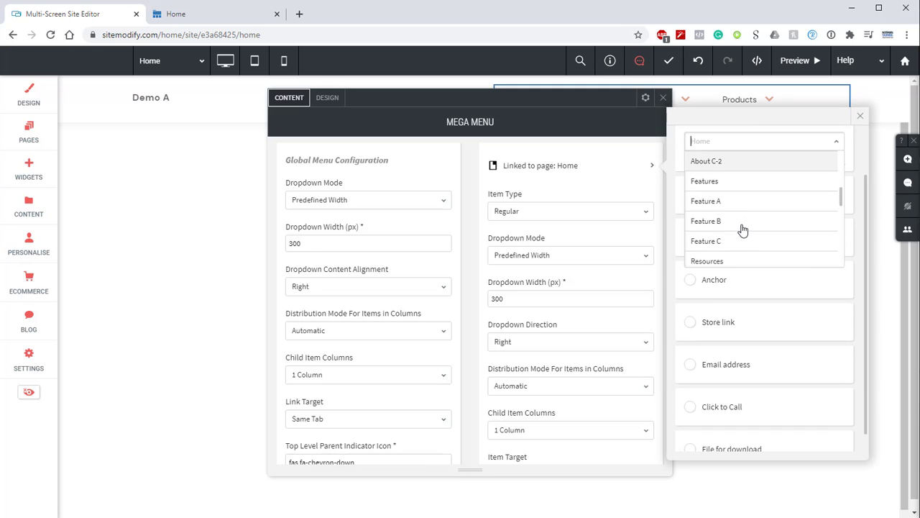
{"action": "left_click", "coordinate": [743, 206]}
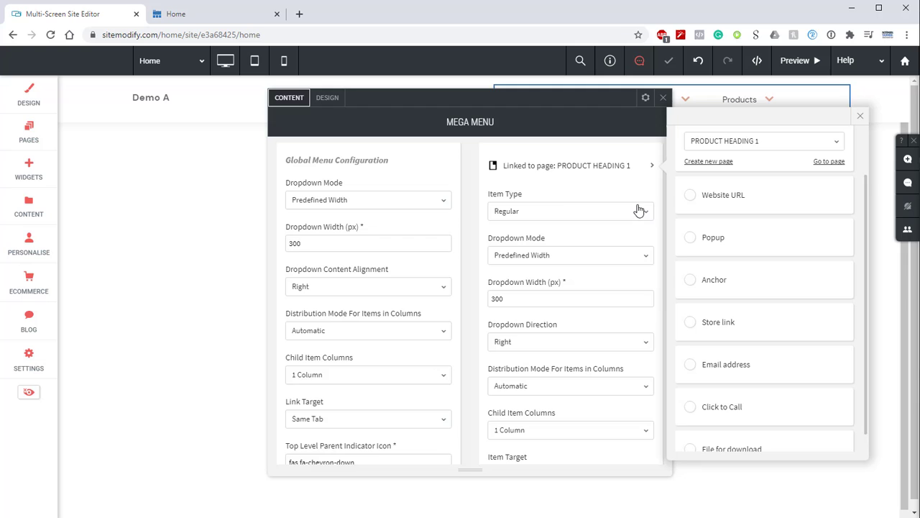
Set the PRODUCT HEADING 1 override's Item Type to Heading.
{"action": "left_click", "coordinate": [541, 208]}
{"action": "left_click", "coordinate": [537, 211]}
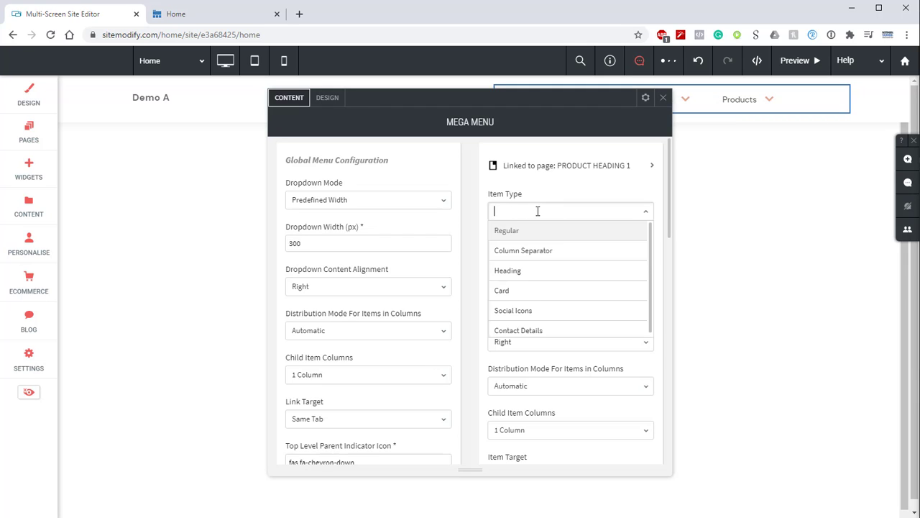
{"action": "left_click", "coordinate": [524, 271]}
Link the second new item override to the existing page PRODUCT HEADING 2 and set its Item Type to Heading.
{"action": "scroll", "coordinate": [363, 370], "scroll_direction": "down", "scroll_amount": 10}
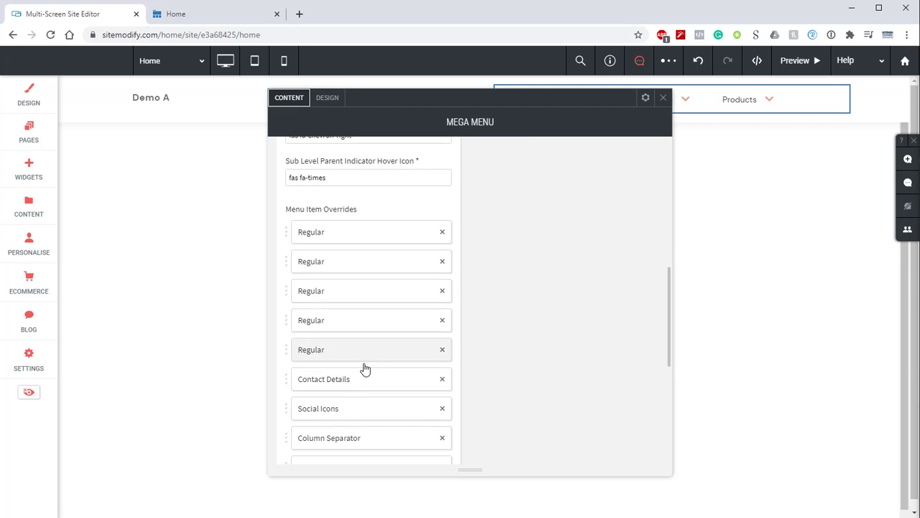
{"action": "left_click", "coordinate": [323, 370]}
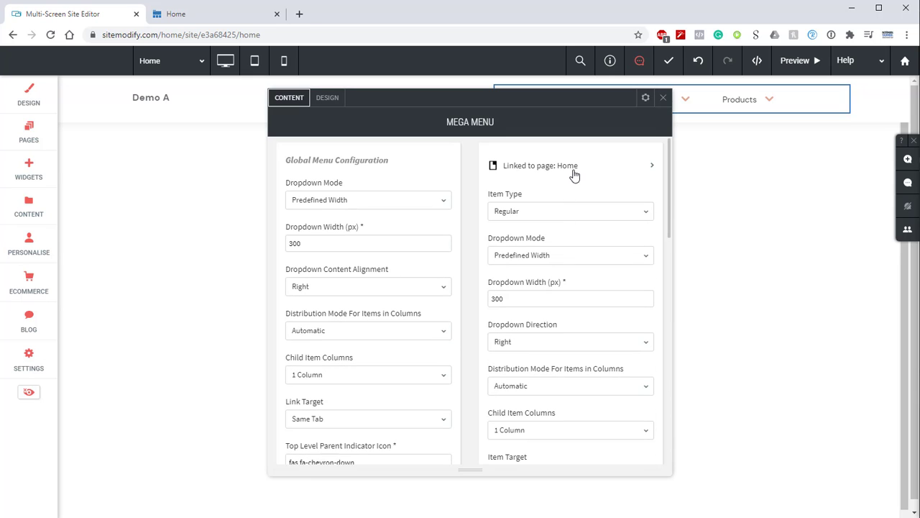
{"action": "left_click", "coordinate": [715, 203]}
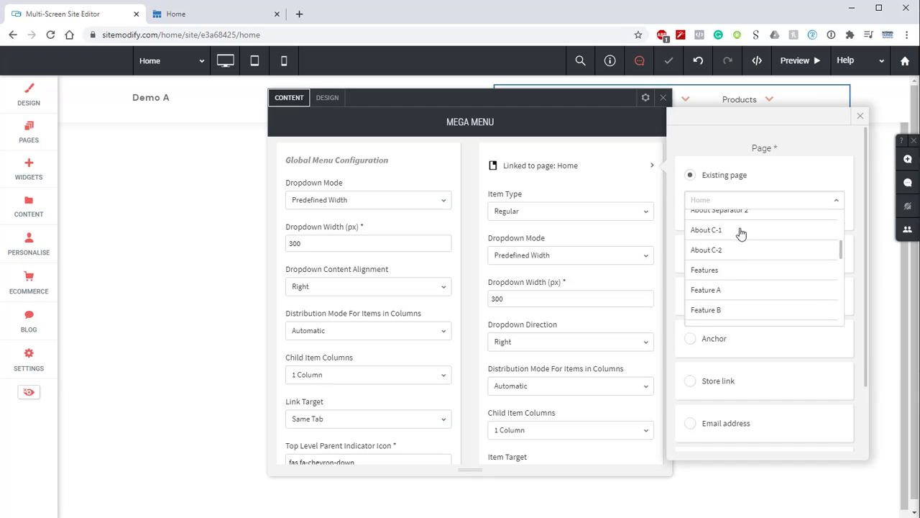
{"action": "scroll", "coordinate": [740, 233], "scroll_direction": "down", "scroll_amount": 3}
{"action": "scroll", "coordinate": [738, 250], "scroll_direction": "down", "scroll_amount": 2}
{"action": "left_click", "coordinate": [723, 231]}
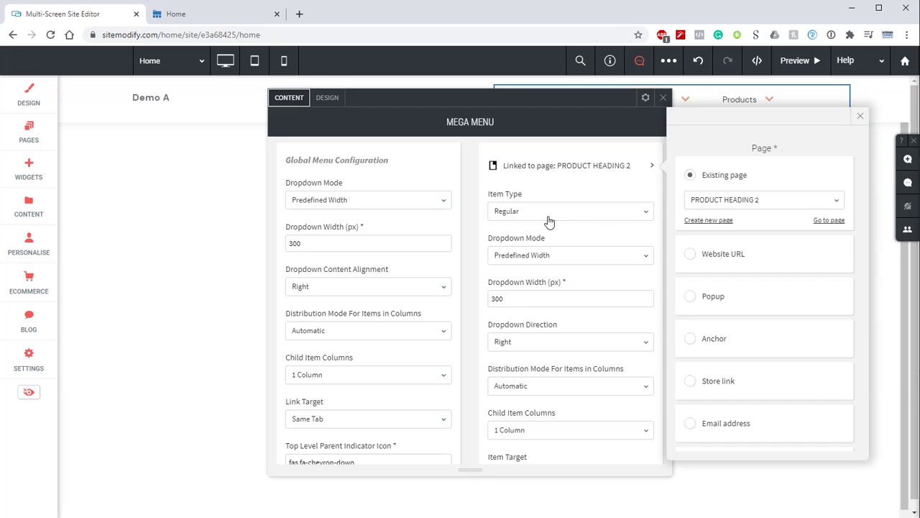
{"action": "left_click", "coordinate": [537, 216]}
{"action": "left_click", "coordinate": [518, 274]}
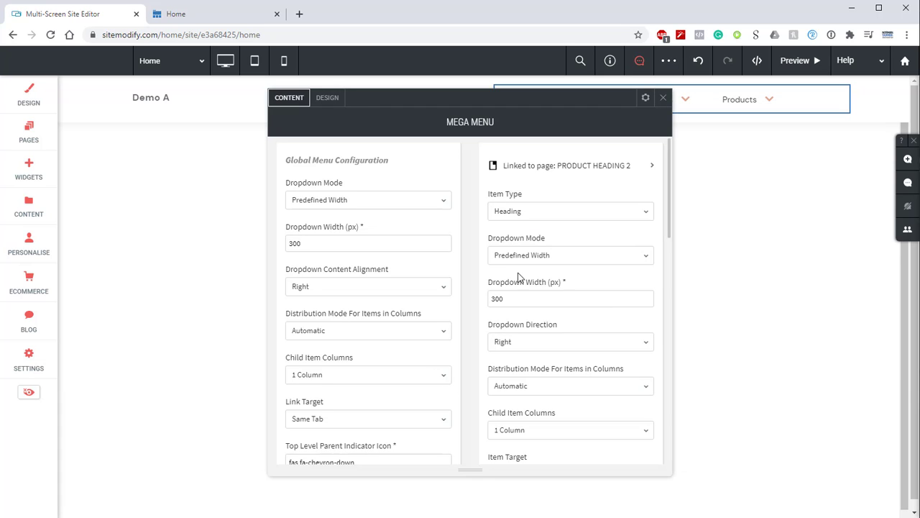
Link the third new item override to the existing page PRODUCT HEADING 3 and set its Item Type to Heading.
{"action": "scroll", "coordinate": [462, 244], "scroll_direction": "down", "scroll_amount": 15}
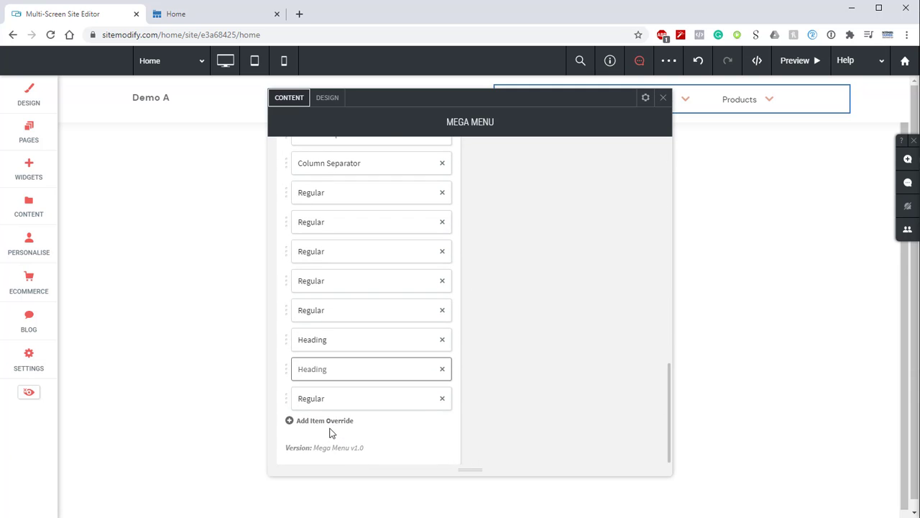
{"action": "left_click", "coordinate": [327, 399]}
{"action": "scroll", "coordinate": [543, 237], "scroll_direction": "up", "scroll_amount": 15}
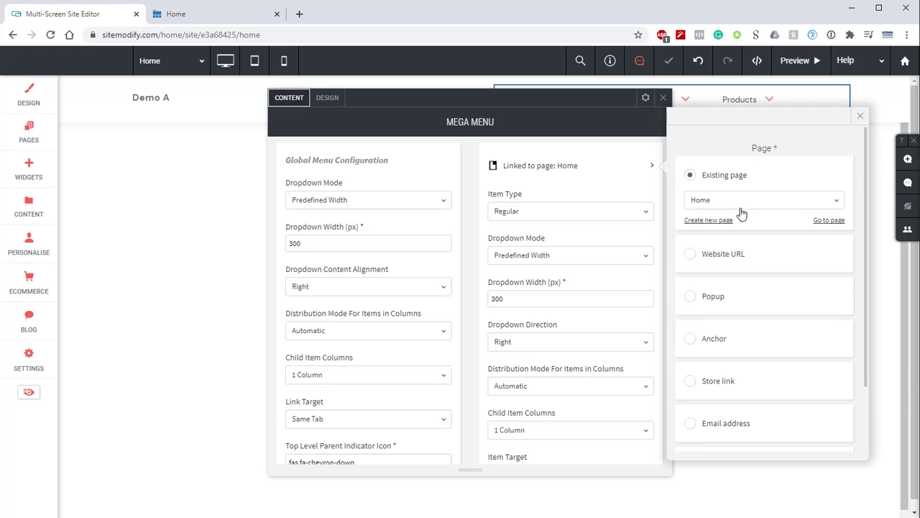
{"action": "left_click", "coordinate": [743, 203]}
{"action": "scroll", "coordinate": [741, 245], "scroll_direction": "down", "scroll_amount": 4}
{"action": "scroll", "coordinate": [744, 302], "scroll_direction": "down", "scroll_amount": 1}
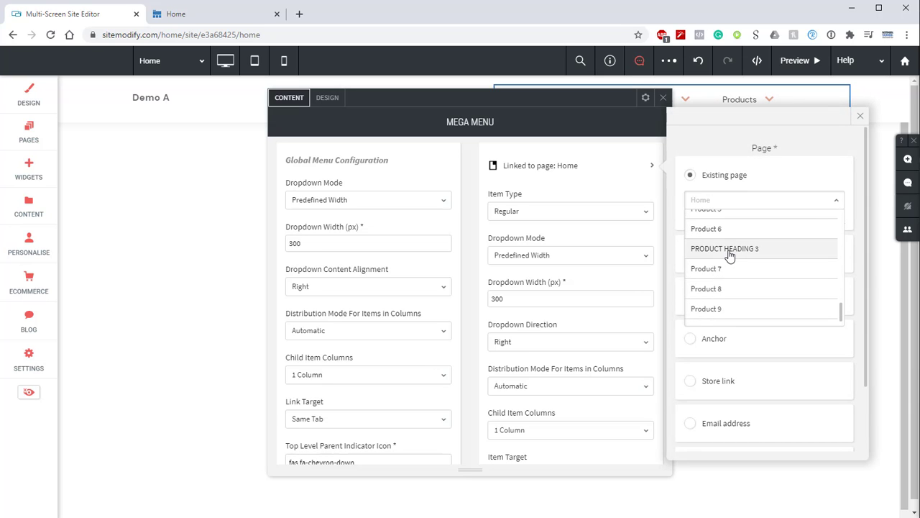
{"action": "left_click", "coordinate": [729, 255]}
{"action": "left_click", "coordinate": [525, 213]}
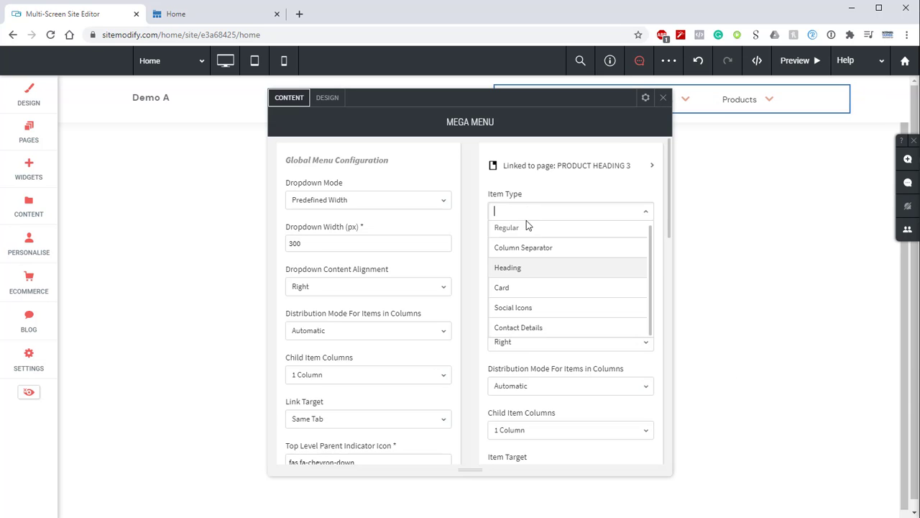
{"action": "left_click", "coordinate": [516, 268]}
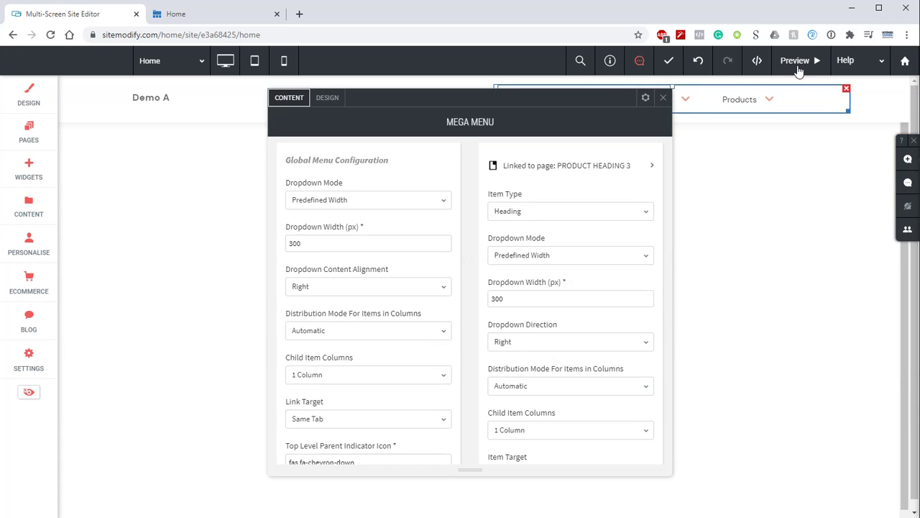
Preview the site to check the headings in the Products dropdown, and return to the editor.
{"action": "left_click", "coordinate": [796, 64]}
{"action": "left_click", "coordinate": [723, 105]}
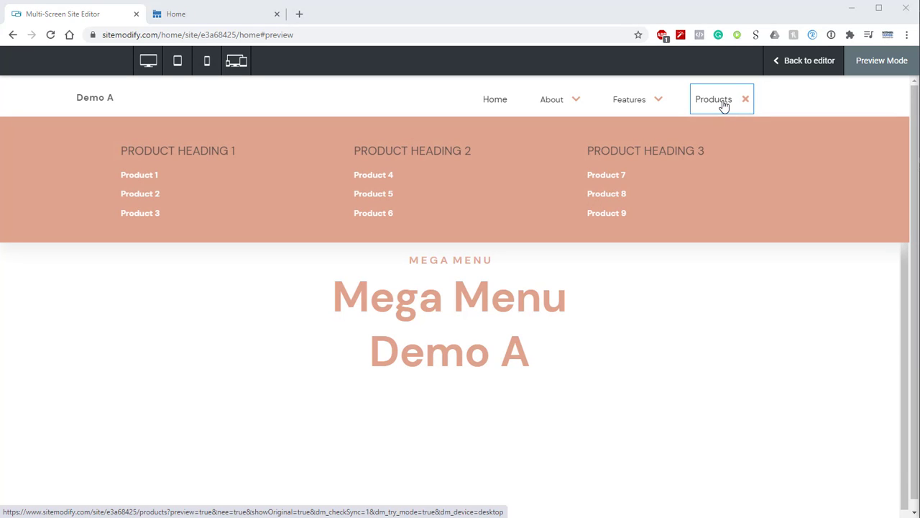
{"action": "left_click", "coordinate": [789, 66]}
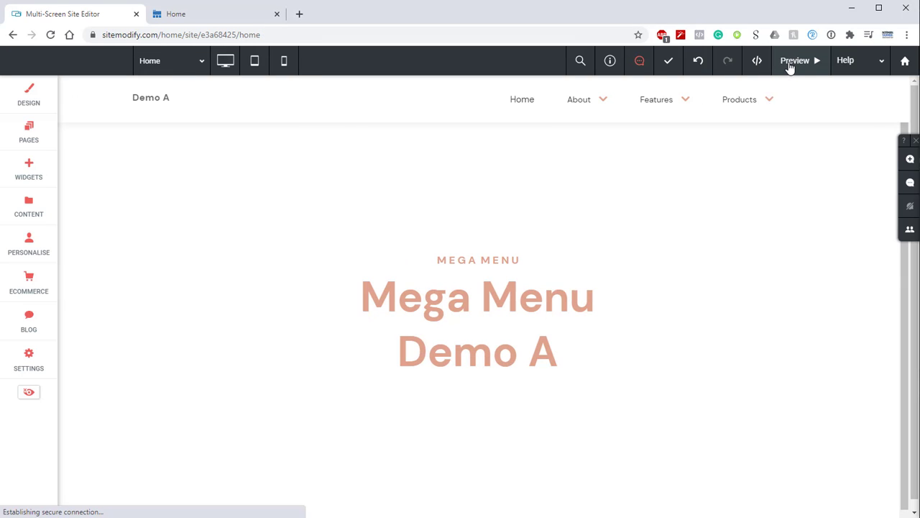
In the Mega Menu's design settings, set the Dropdown Heading Item Type's vertical padding to 20 px.
{"action": "left_click", "coordinate": [513, 103]}
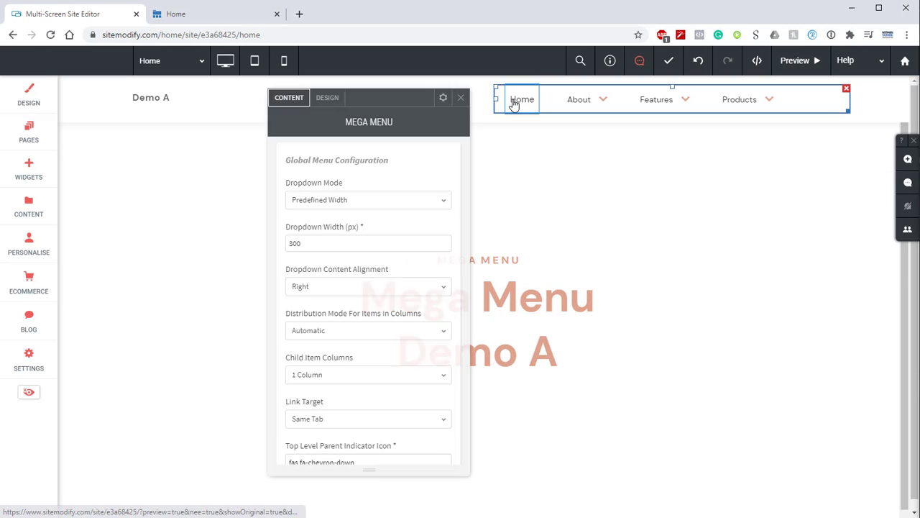
{"action": "left_click", "coordinate": [333, 101]}
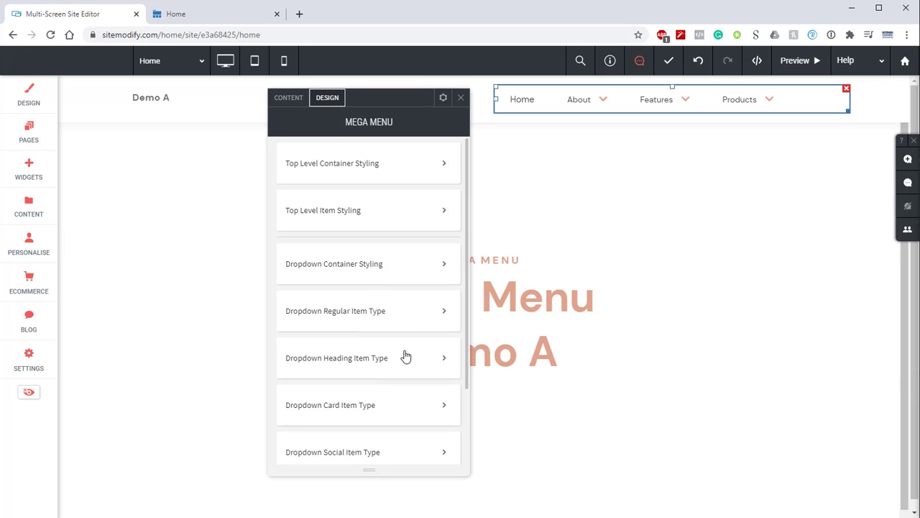
{"action": "left_click", "coordinate": [446, 359]}
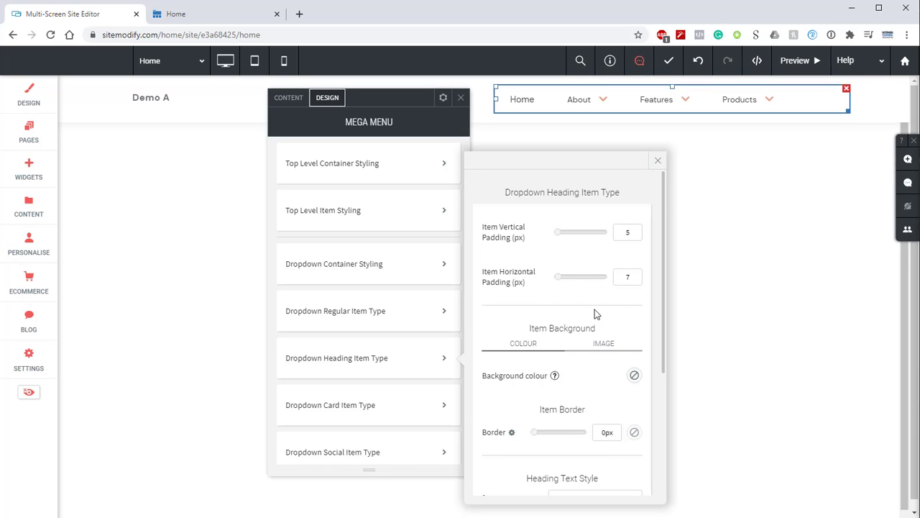
{"action": "double_click", "coordinate": [636, 227]}
{"action": "type", "text": "20"}
Give the dropdown heading items a 1 px bottom border in the saved grey colour.
{"action": "scroll", "coordinate": [532, 417], "scroll_direction": "down", "scroll_amount": 2}
{"action": "left_click", "coordinate": [512, 373]}
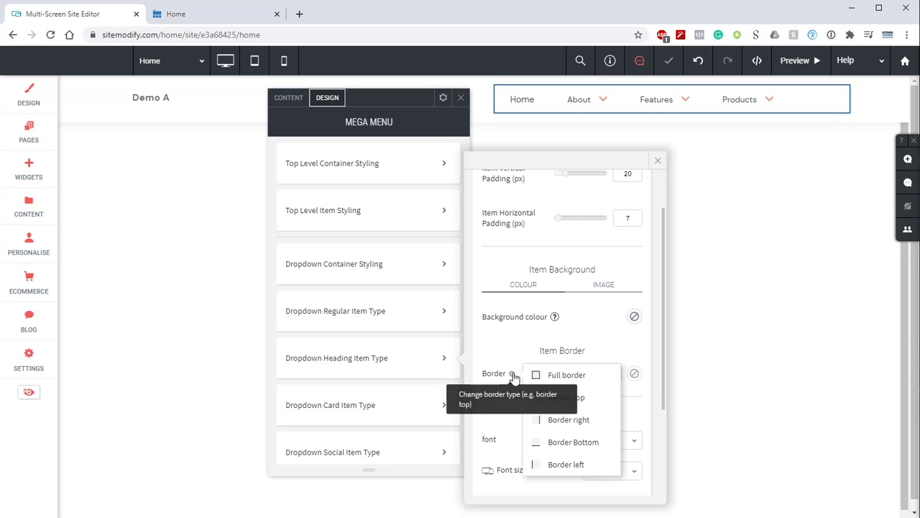
{"action": "left_click", "coordinate": [573, 442]}
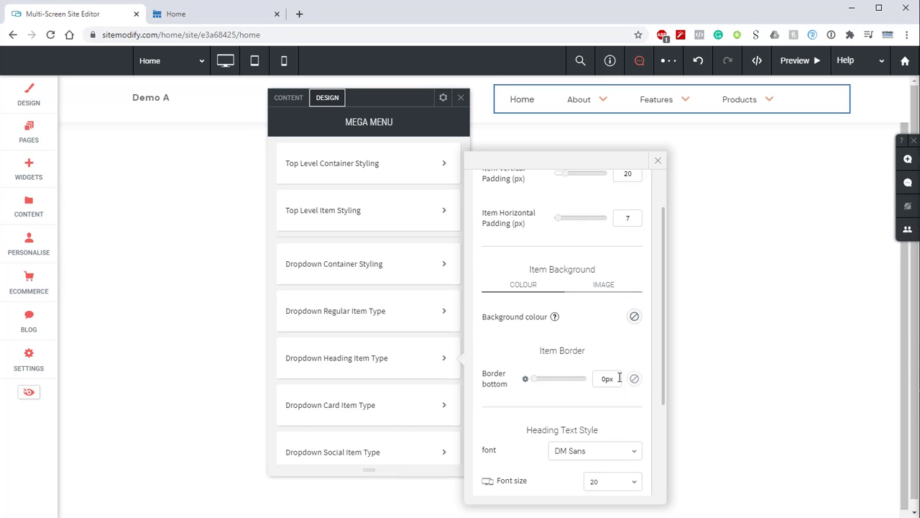
{"action": "double_click", "coordinate": [593, 381]}
{"action": "type", "text": "1"}
{"action": "left_click", "coordinate": [634, 379]}
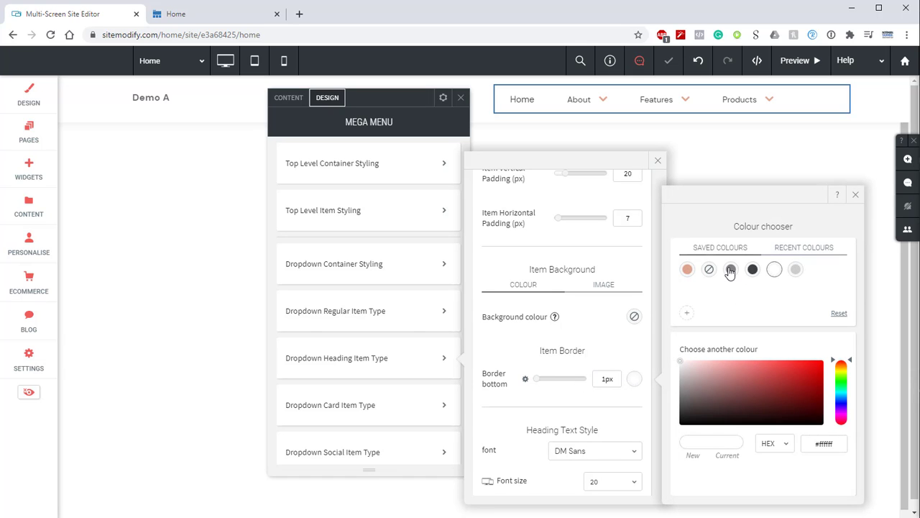
{"action": "left_click", "coordinate": [730, 269]}
{"action": "left_click", "coordinate": [855, 194]}
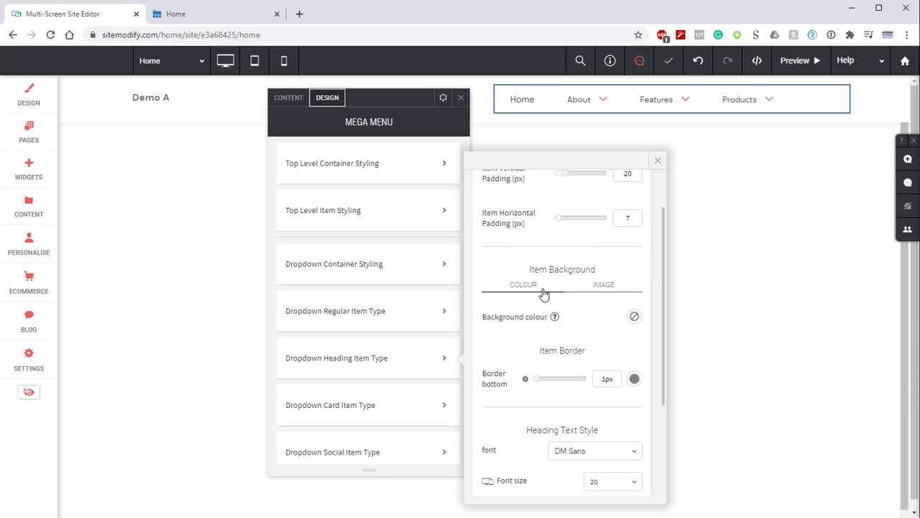
Set the dropdown heading text to font size 15 and font colour white.
{"action": "scroll", "coordinate": [568, 309], "scroll_direction": "down", "scroll_amount": 2}
{"action": "left_click", "coordinate": [616, 338]}
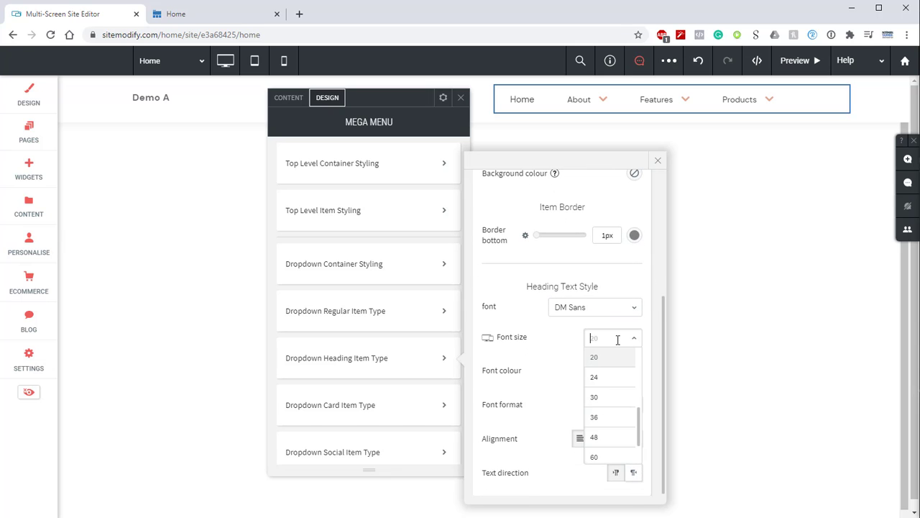
{"action": "type", "text": "15"}
{"action": "key", "text": "Return"}
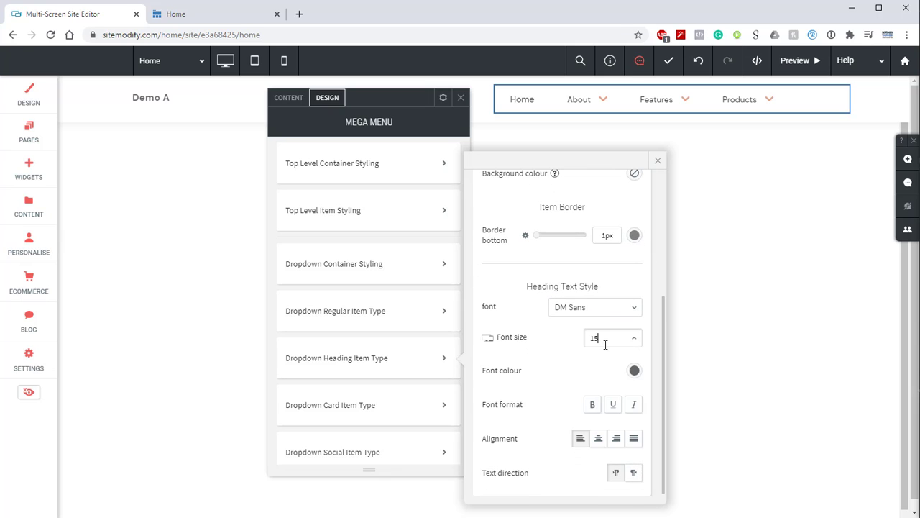
{"action": "left_click", "coordinate": [635, 371]}
{"action": "left_click", "coordinate": [776, 253]}
{"action": "left_click", "coordinate": [860, 169]}
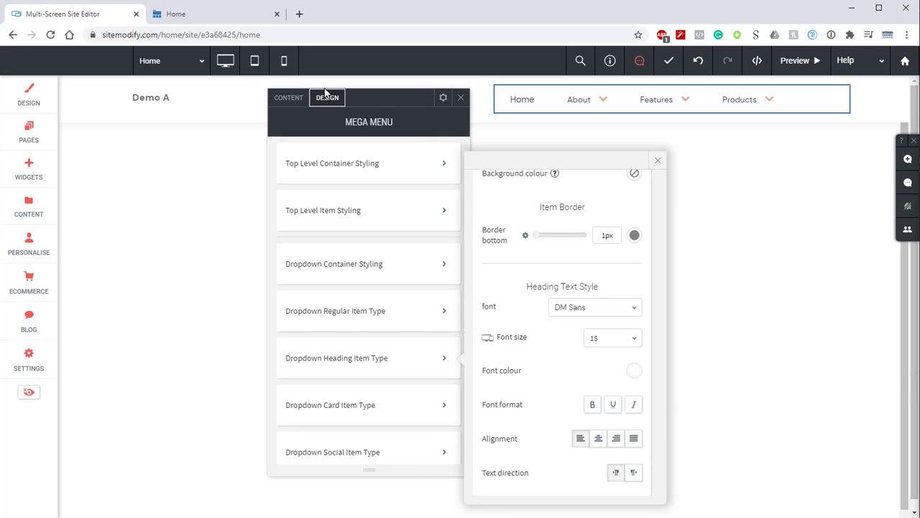
Add another Mega Menu item override and link it to the existing page Product 1.
{"action": "left_click", "coordinate": [298, 102]}
{"action": "scroll", "coordinate": [376, 223], "scroll_direction": "down", "scroll_amount": 10}
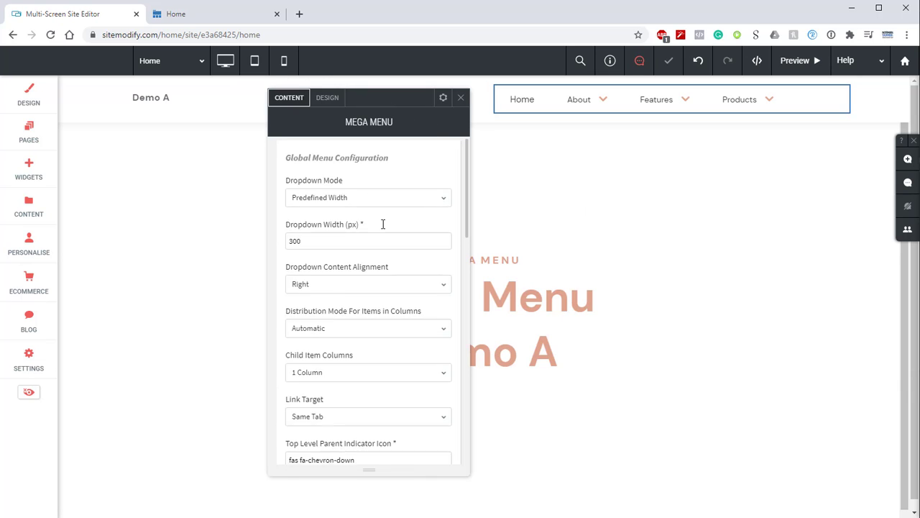
{"action": "left_click", "coordinate": [320, 416]}
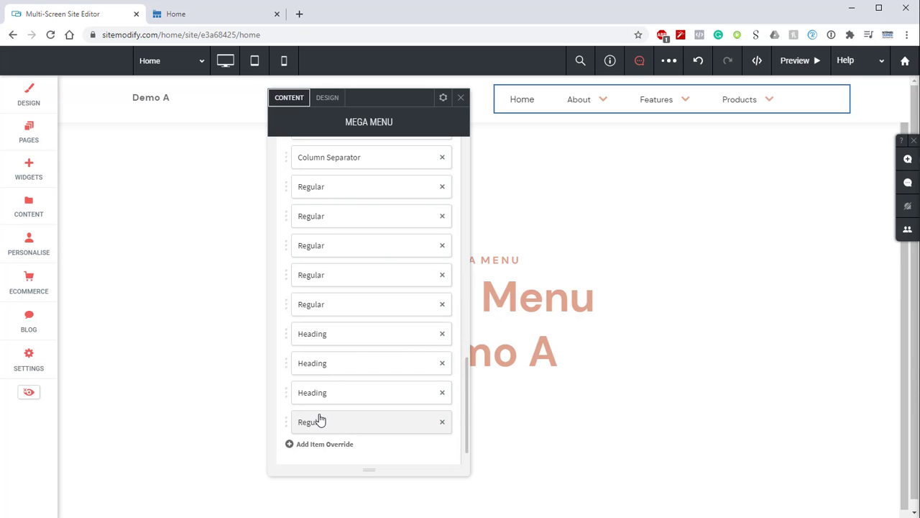
{"action": "left_click", "coordinate": [325, 425]}
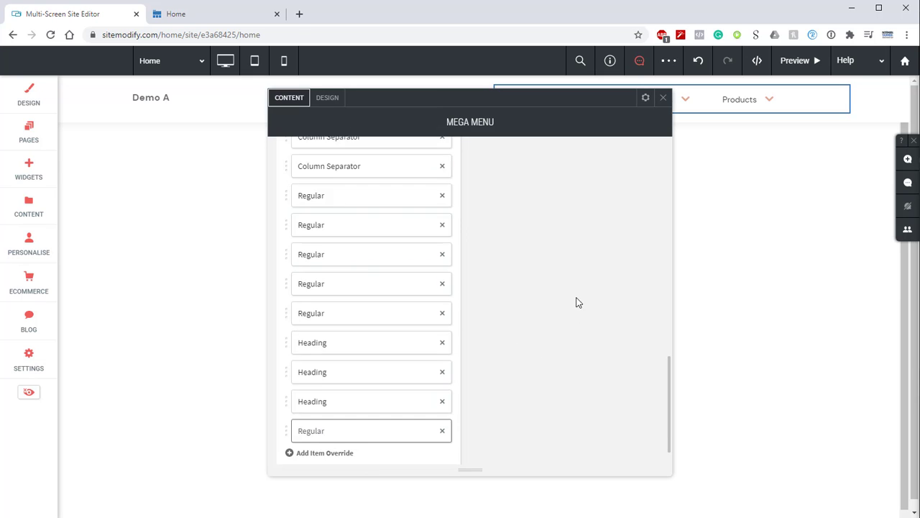
{"action": "scroll", "coordinate": [590, 267], "scroll_direction": "up", "scroll_amount": 1}
{"action": "left_click", "coordinate": [565, 164]}
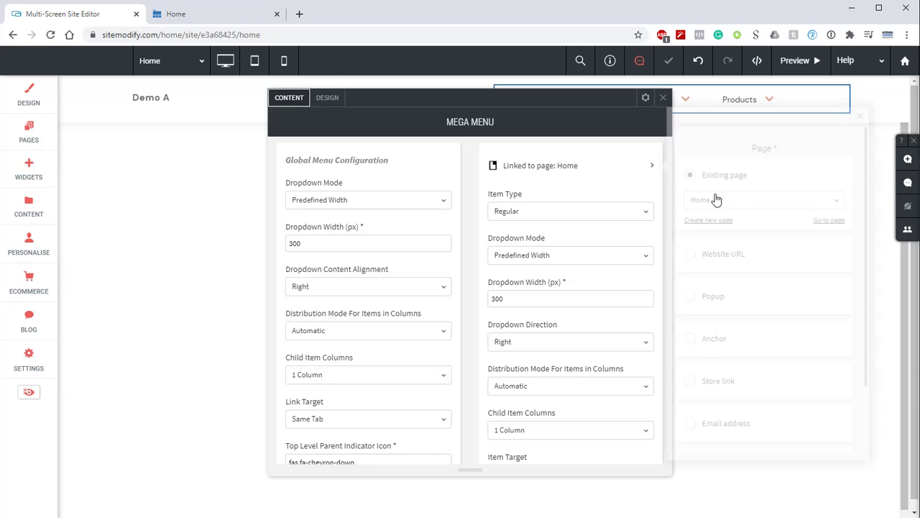
{"action": "left_click", "coordinate": [730, 200]}
{"action": "scroll", "coordinate": [737, 262], "scroll_direction": "down", "scroll_amount": 5}
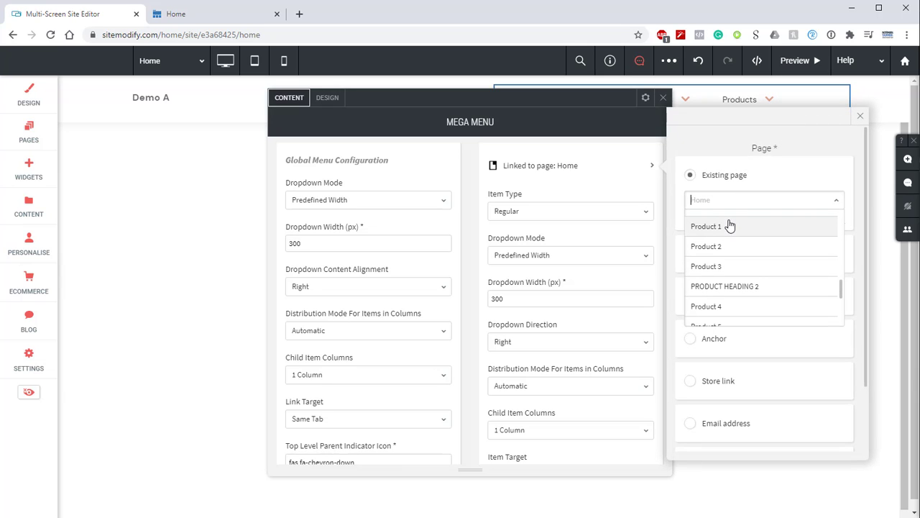
{"action": "left_click", "coordinate": [729, 227]}
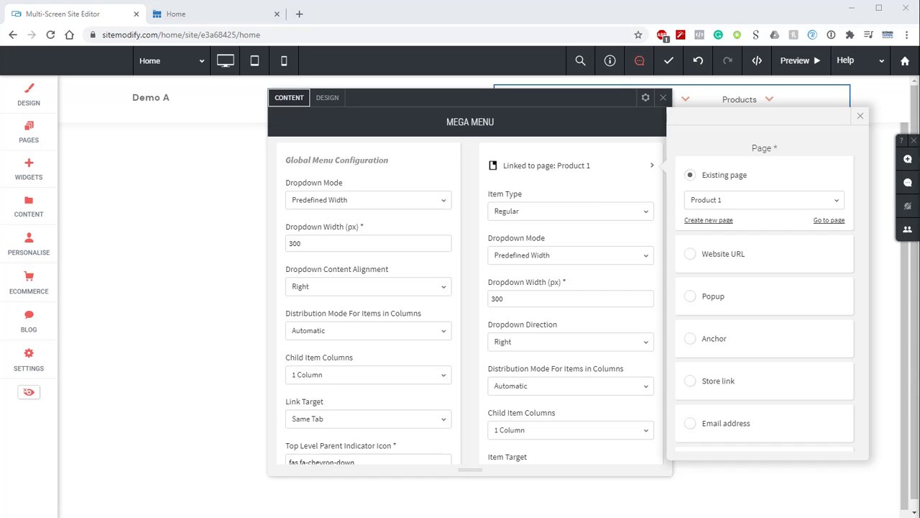
Paste the Lorem ipsum placeholder text ending in "Donec posuere scelerisque risus." as the Product 1 override's Item Subtitle.
{"action": "left_click", "coordinate": [640, 312]}
{"action": "scroll", "coordinate": [639, 312], "scroll_direction": "down", "scroll_amount": 3}
{"action": "left_click", "coordinate": [542, 337]}
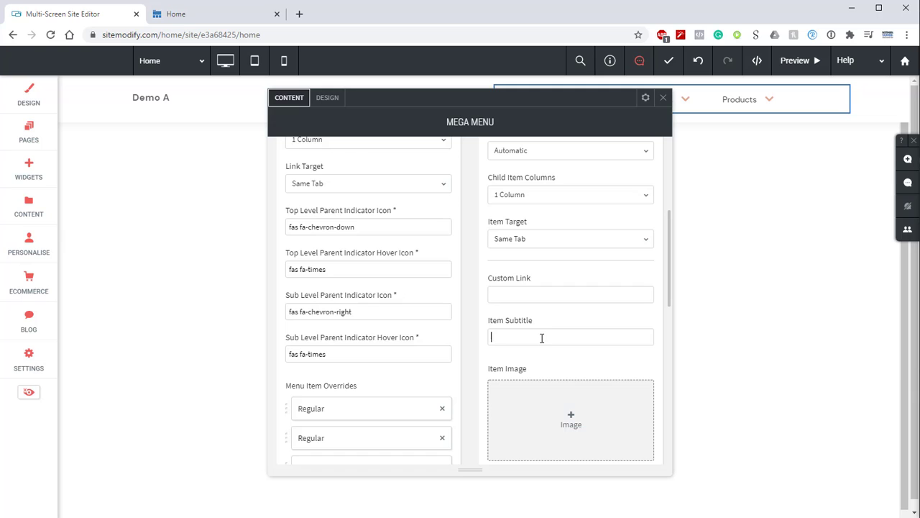
{"action": "key", "text": "ctrl+v"}
{"action": "type", "text": "."}
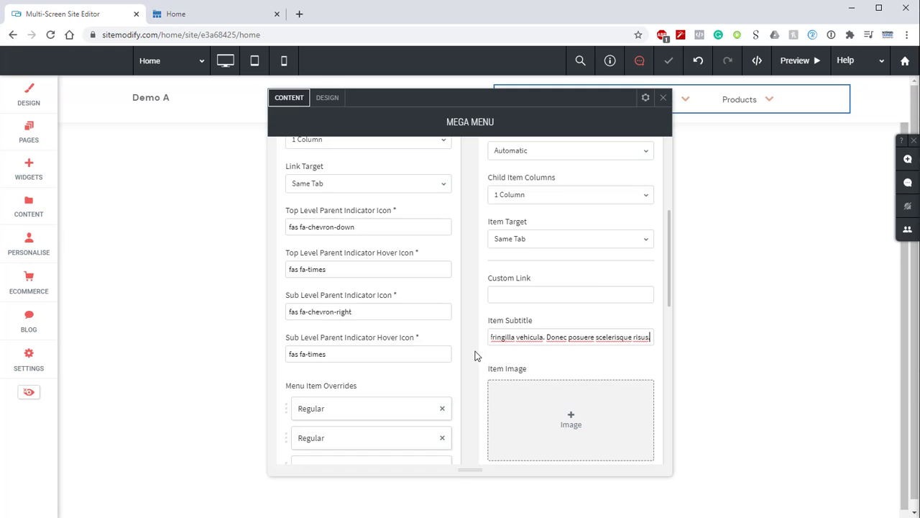
Review the list of item overrides, close the Mega Menu settings, and preview the Products dropdown with its headings and subtitles.
{"action": "scroll", "coordinate": [475, 352], "scroll_direction": "down", "scroll_amount": 5}
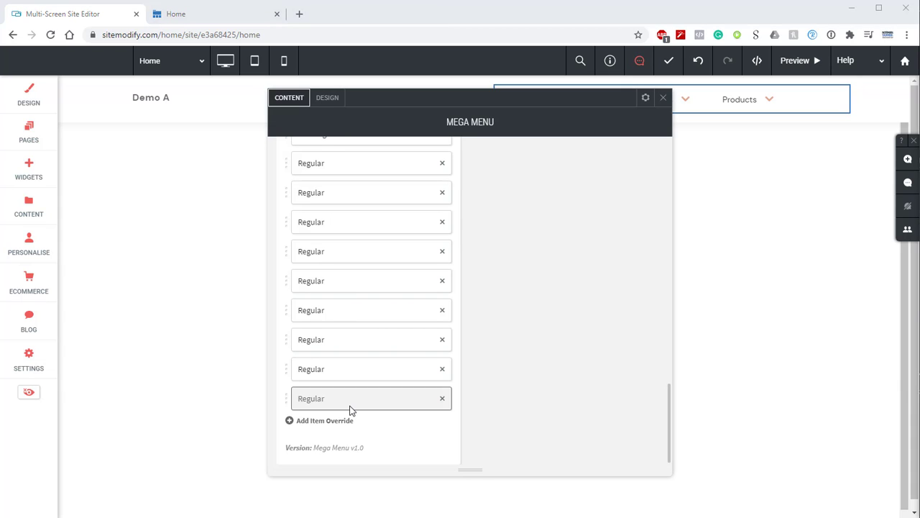
{"action": "scroll", "coordinate": [366, 413], "scroll_direction": "up", "scroll_amount": 1}
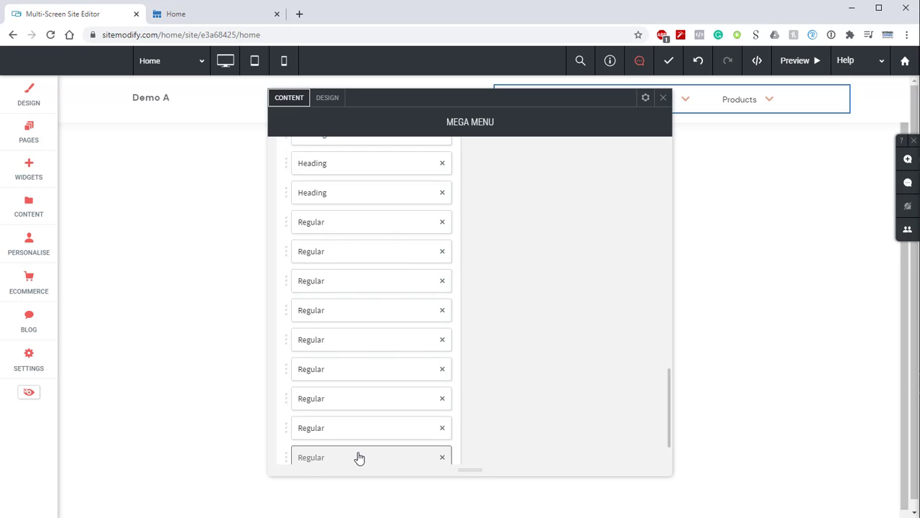
{"action": "scroll", "coordinate": [389, 415], "scroll_direction": "down", "scroll_amount": 1}
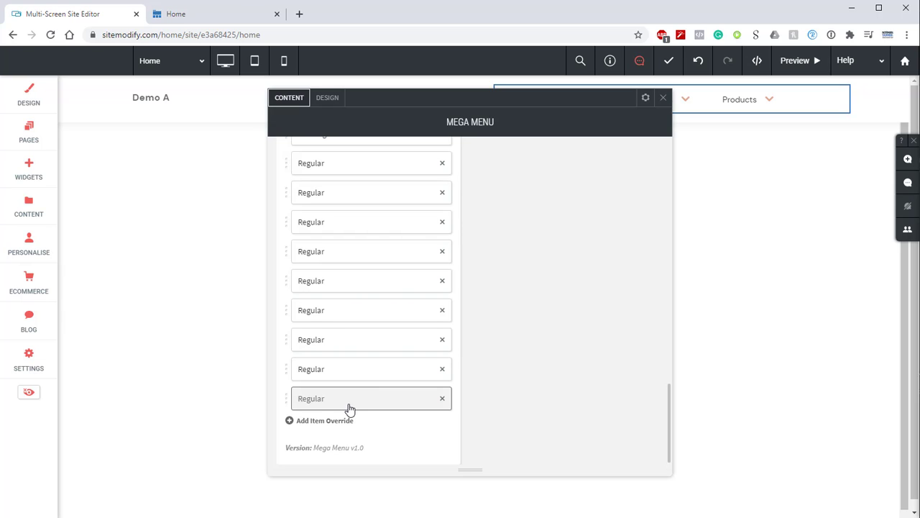
{"action": "left_click", "coordinate": [663, 97]}
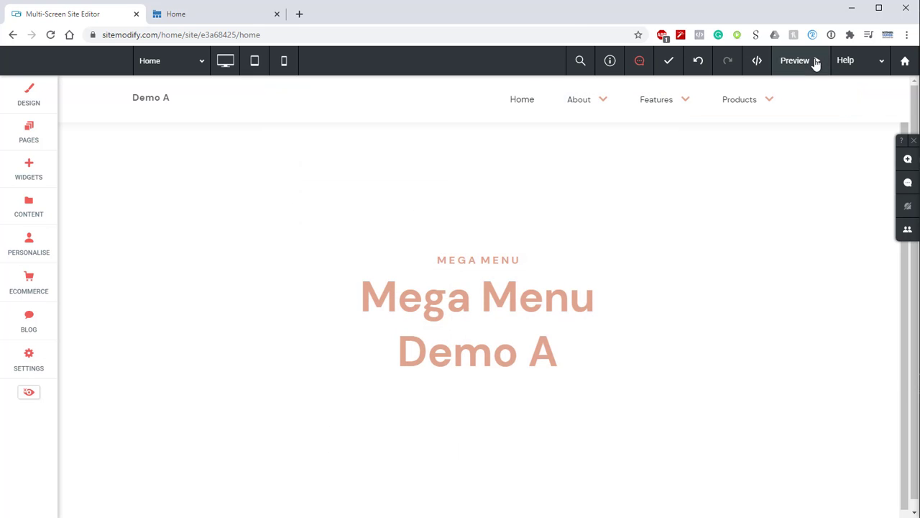
{"action": "left_click", "coordinate": [816, 62]}
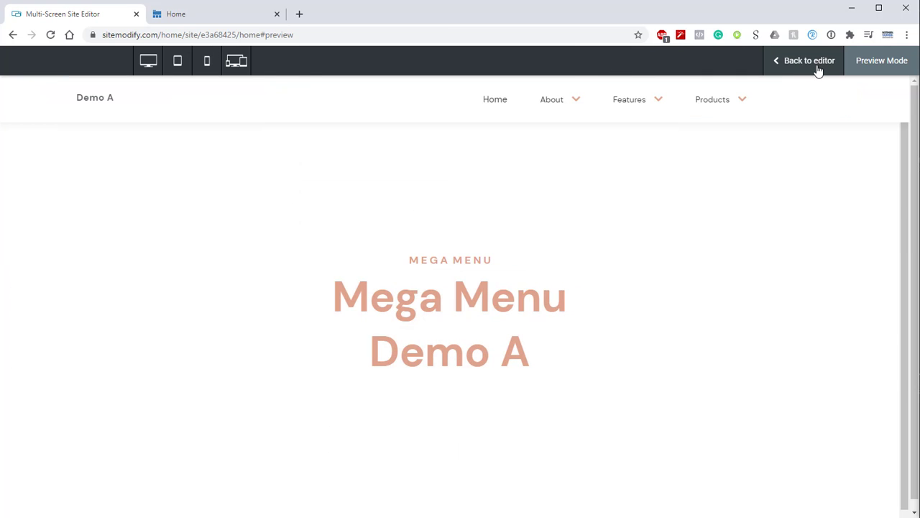
{"action": "mouse_move", "coordinate": [738, 99]}
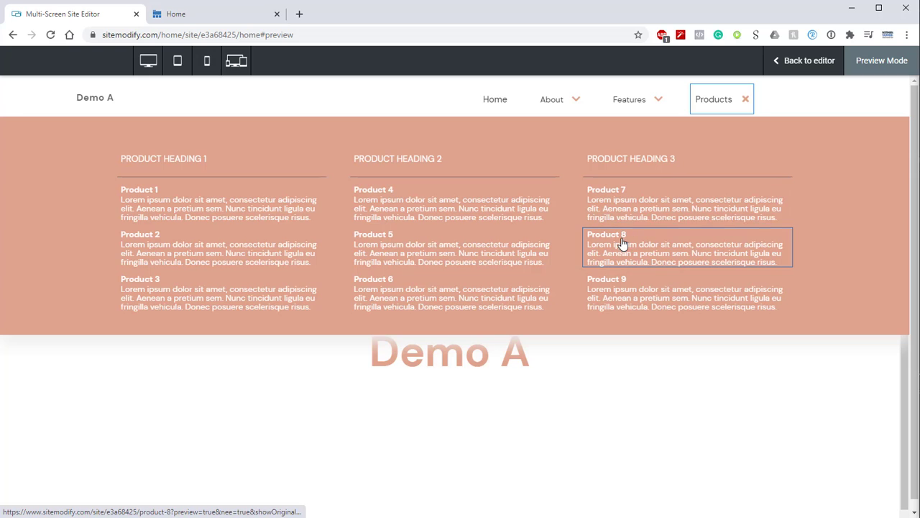